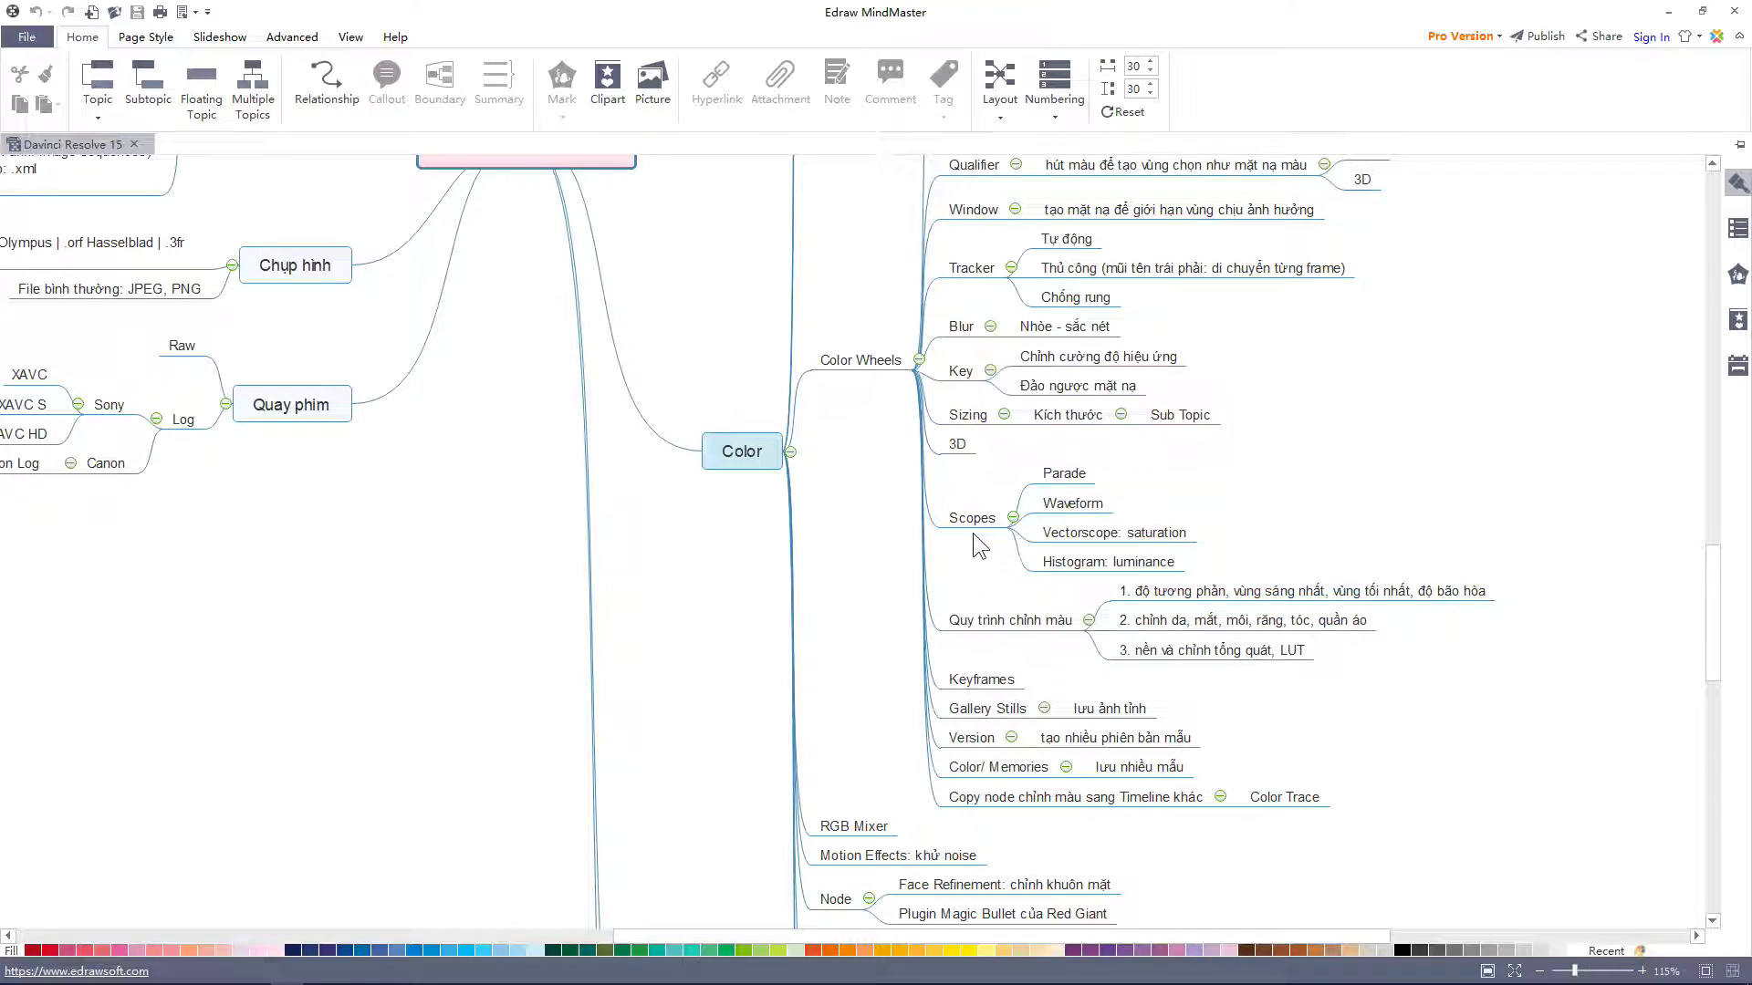
# Select the Quy trình chỉnh màu topic in the mind map, then switch to DaVinci Resolve
pyautogui.scroll(1, 972, 533)
pyautogui.scroll(2, 648, 560)
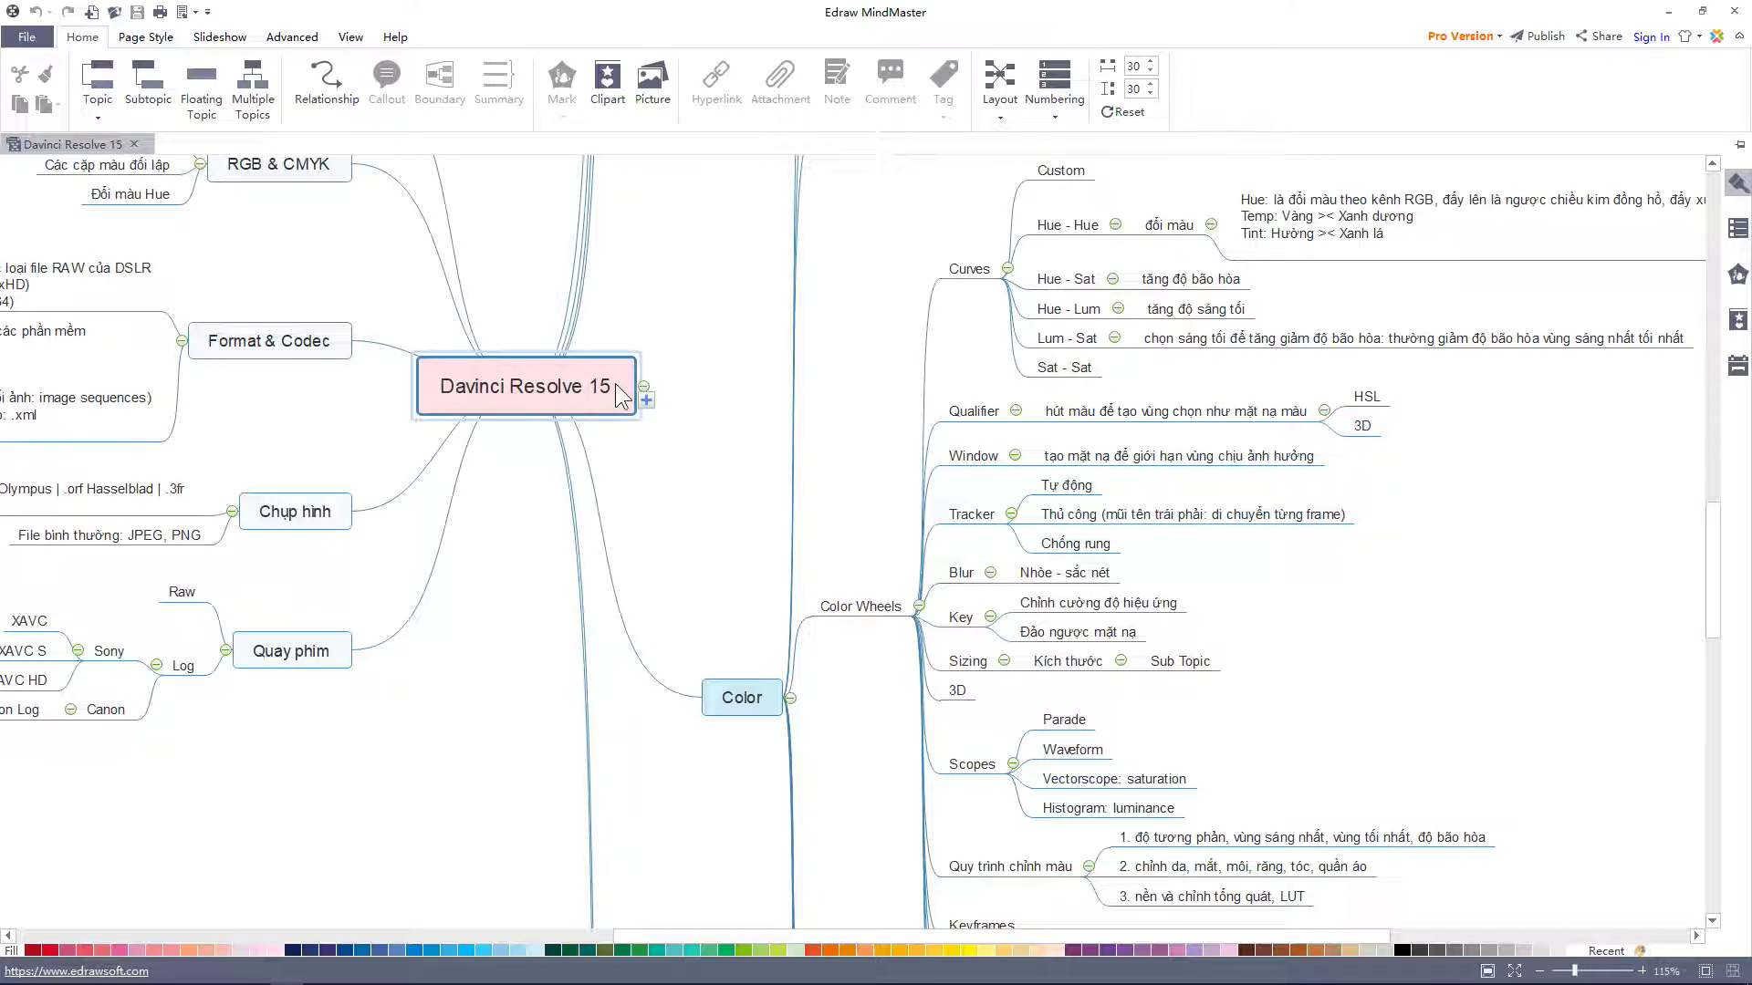
pyautogui.scroll(-2, 857, 604)
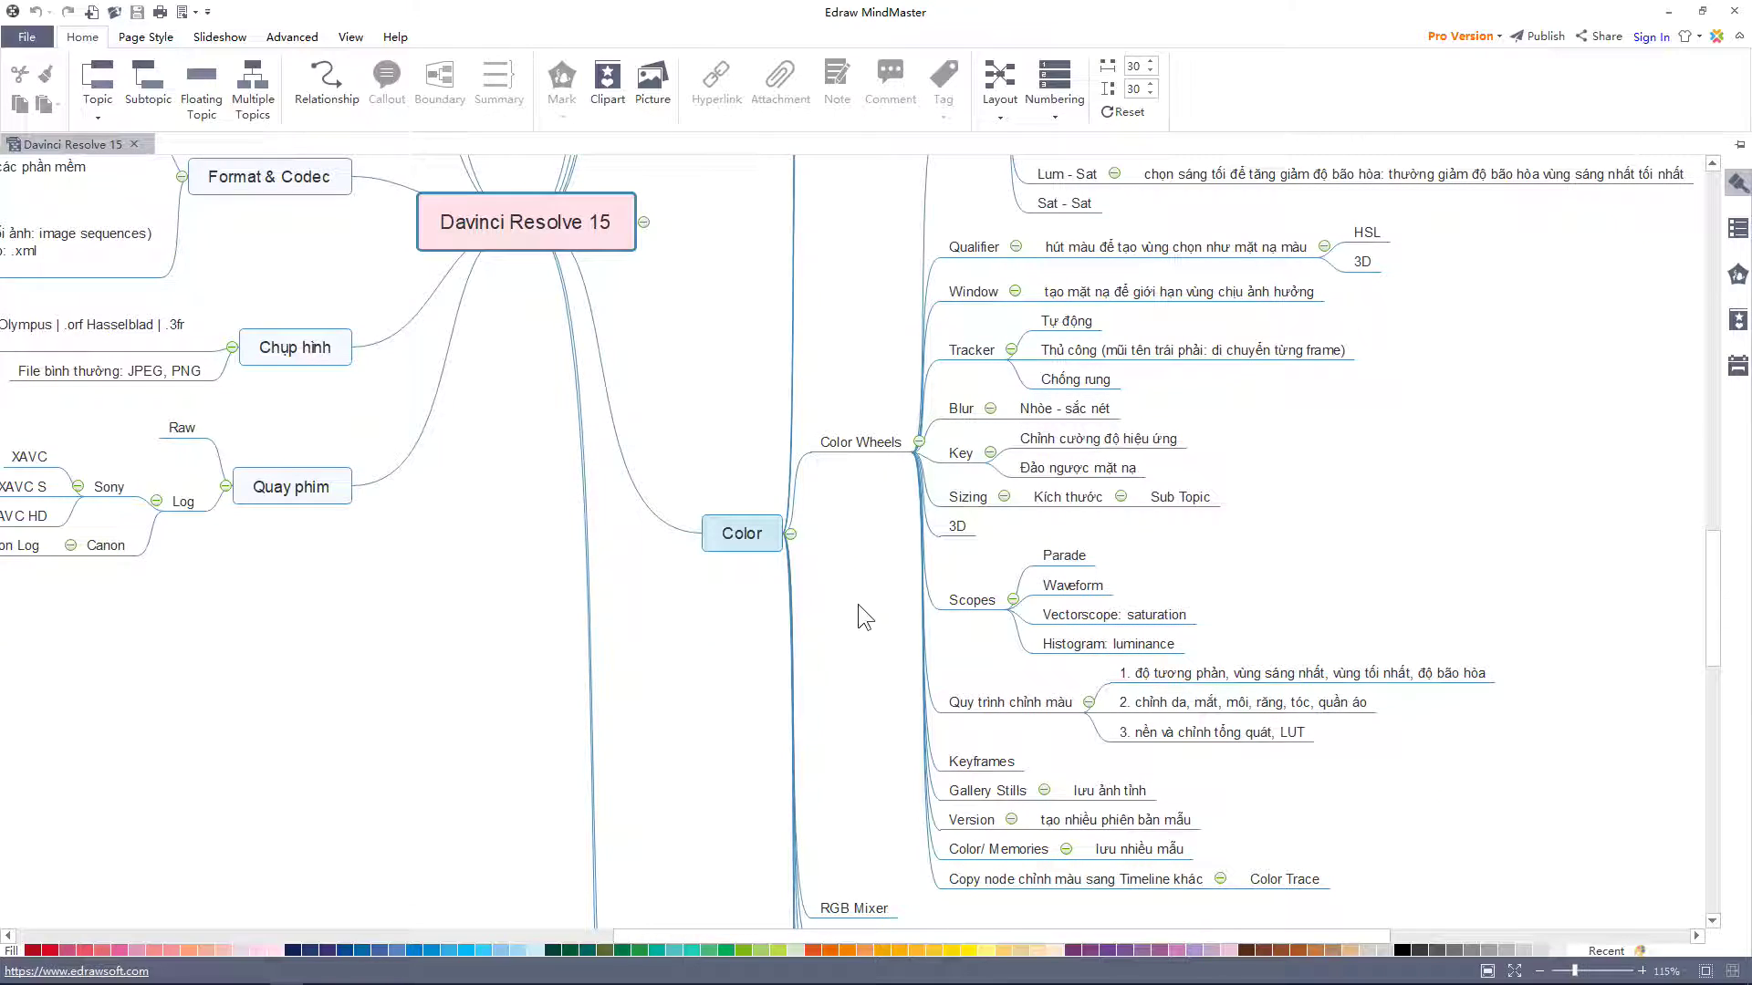
pyautogui.scroll(-3, 887, 648)
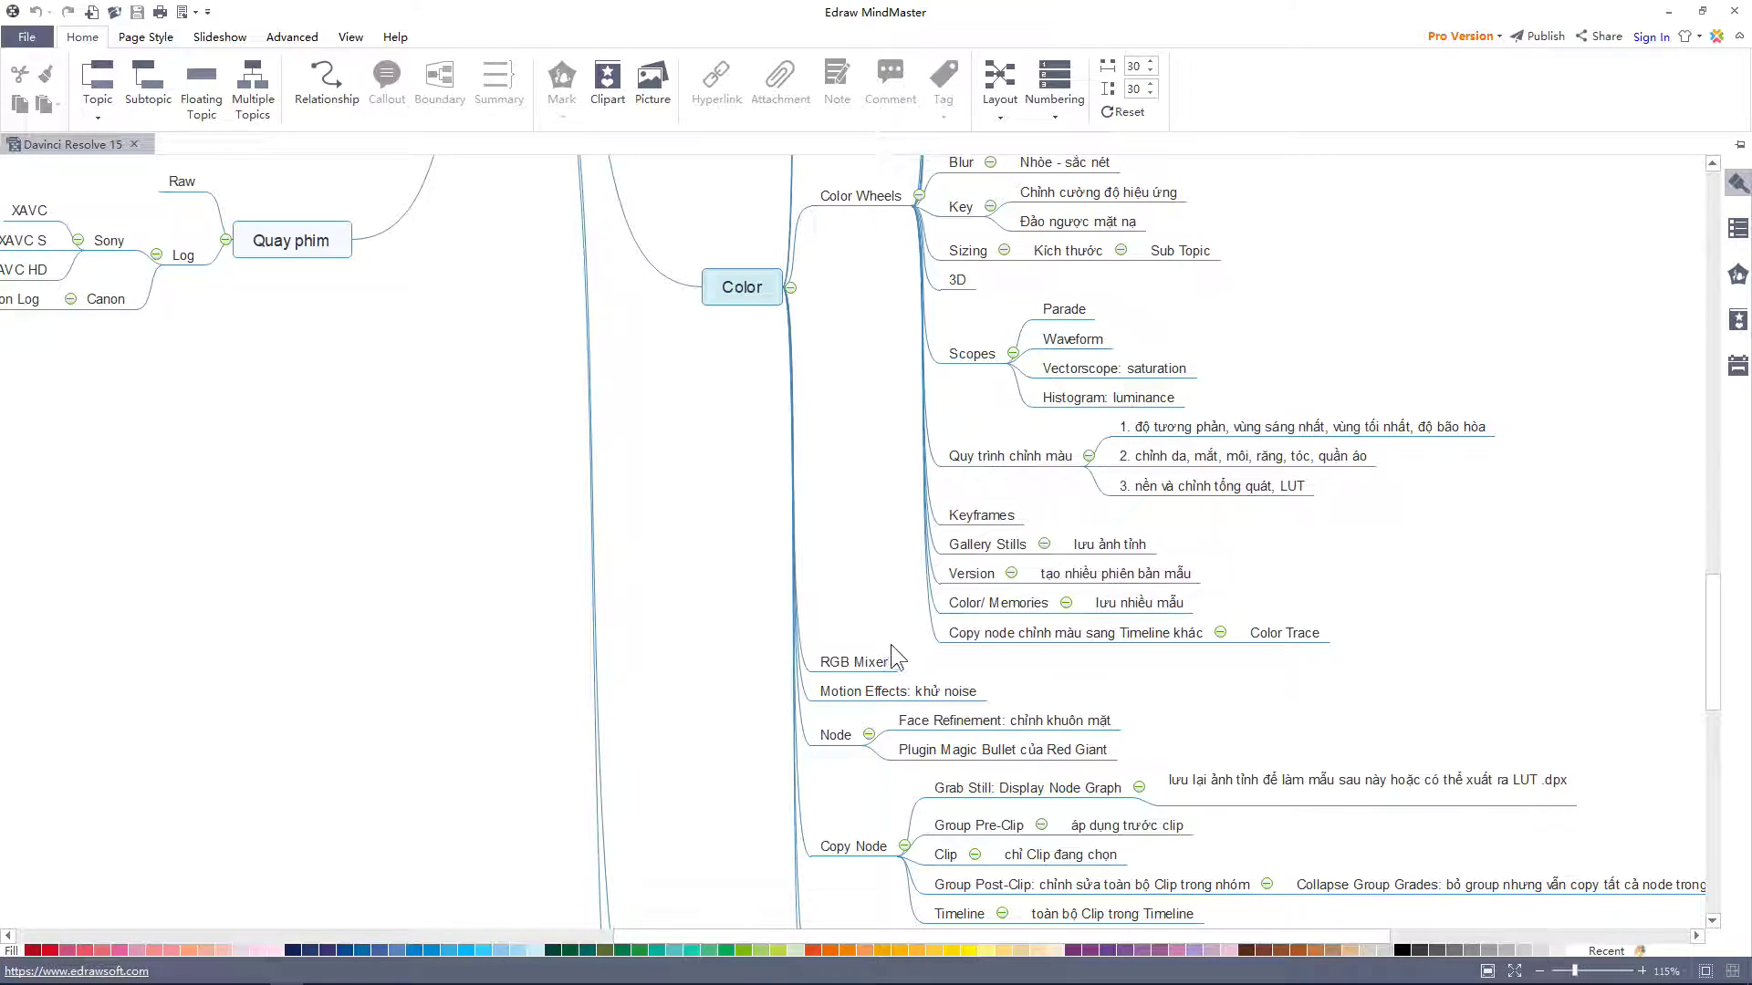
pyautogui.scroll(-1, 891, 644)
pyautogui.scroll(-3, 890, 644)
pyautogui.scroll(-2, 892, 644)
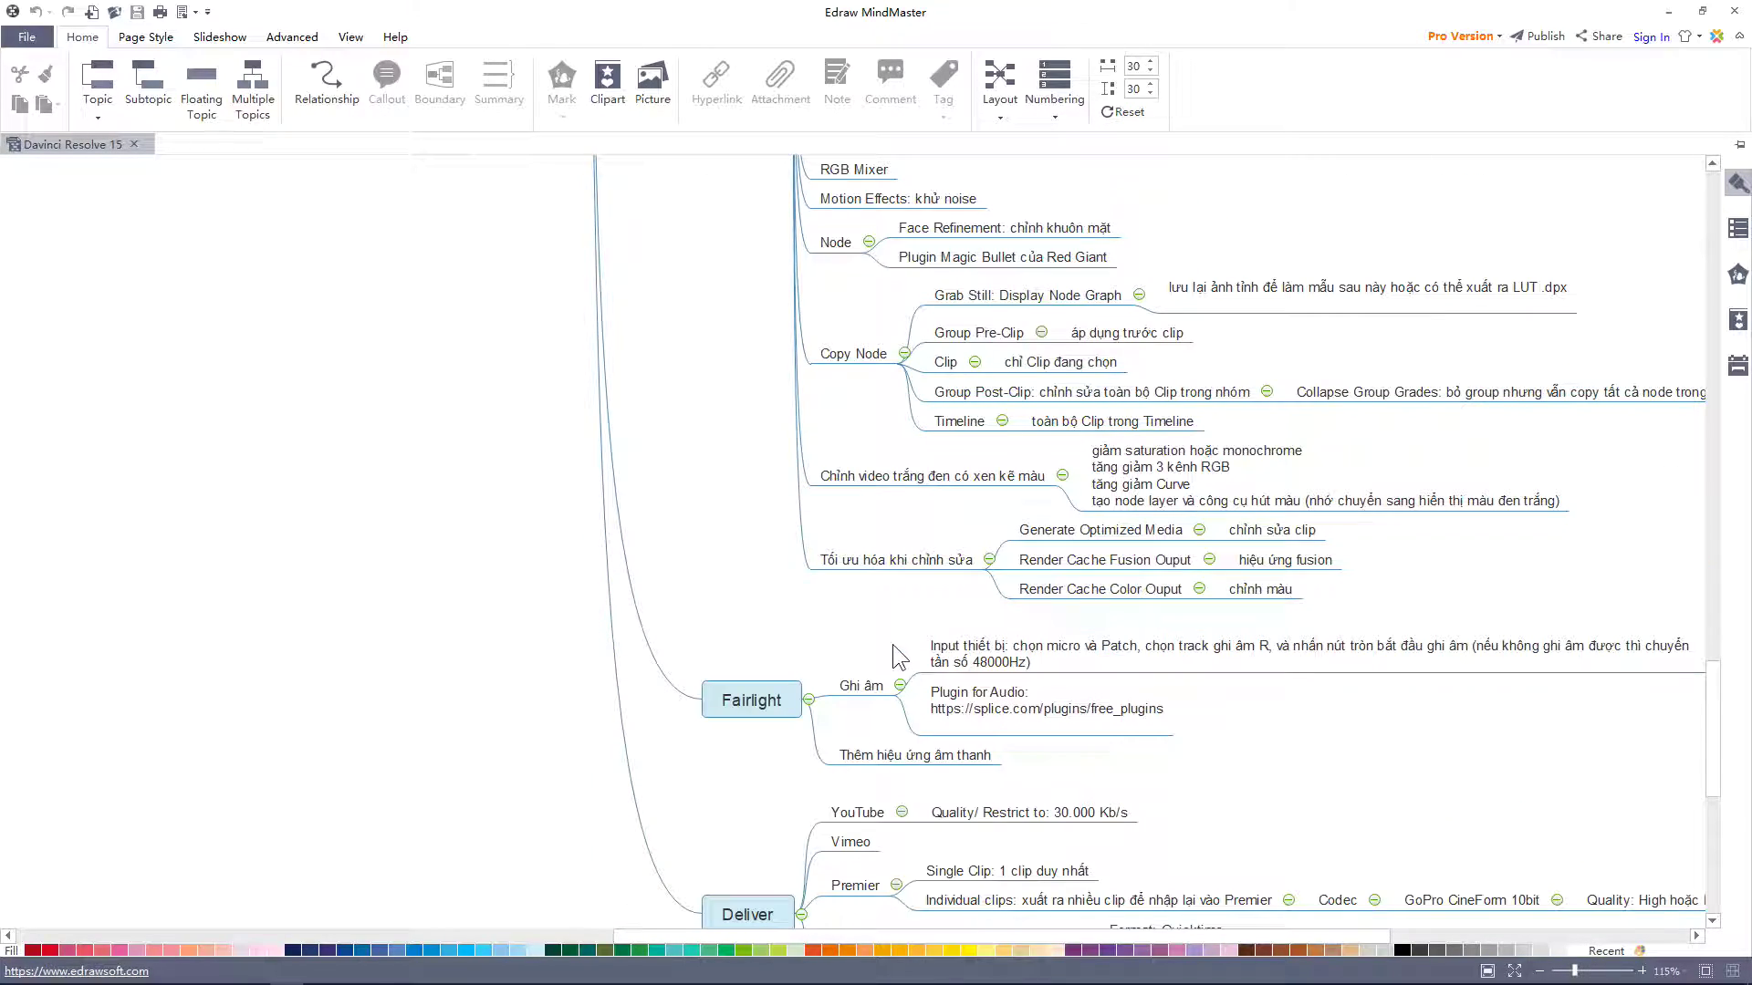
pyautogui.scroll(-2, 894, 653)
pyautogui.scroll(2, 896, 653)
pyautogui.scroll(2, 897, 654)
pyautogui.scroll(2, 902, 655)
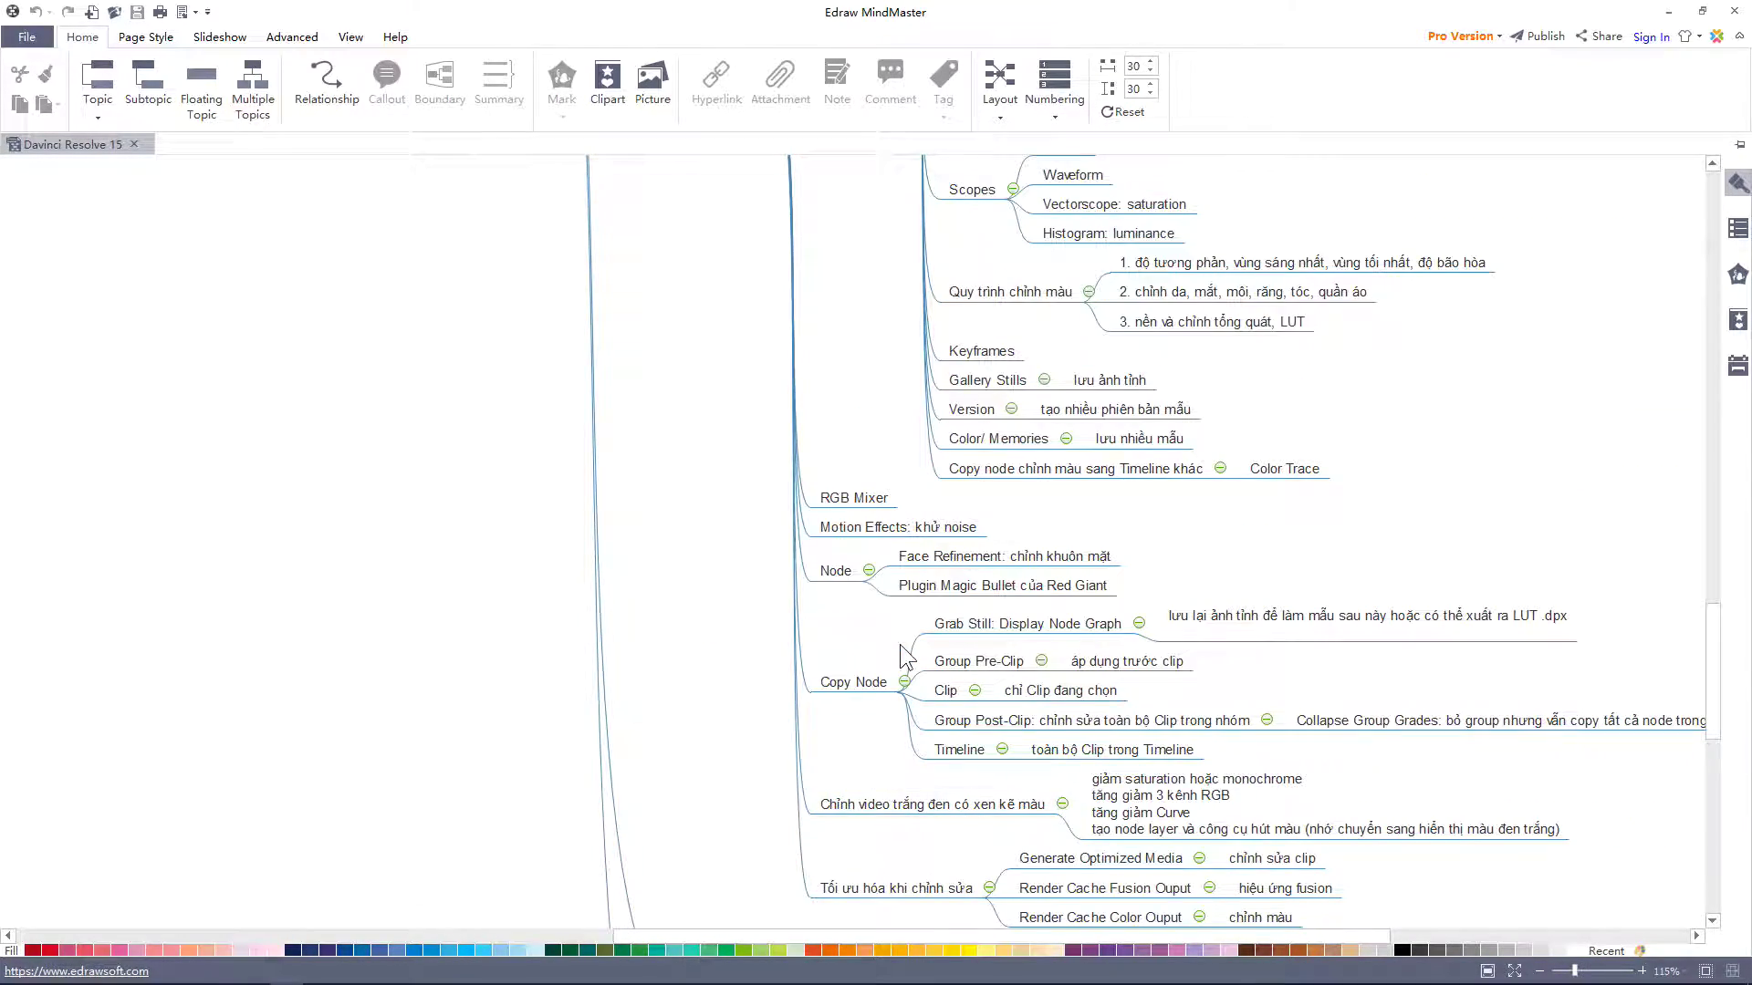
pyautogui.scroll(1, 901, 653)
pyautogui.scroll(2, 899, 644)
pyautogui.scroll(2, 885, 625)
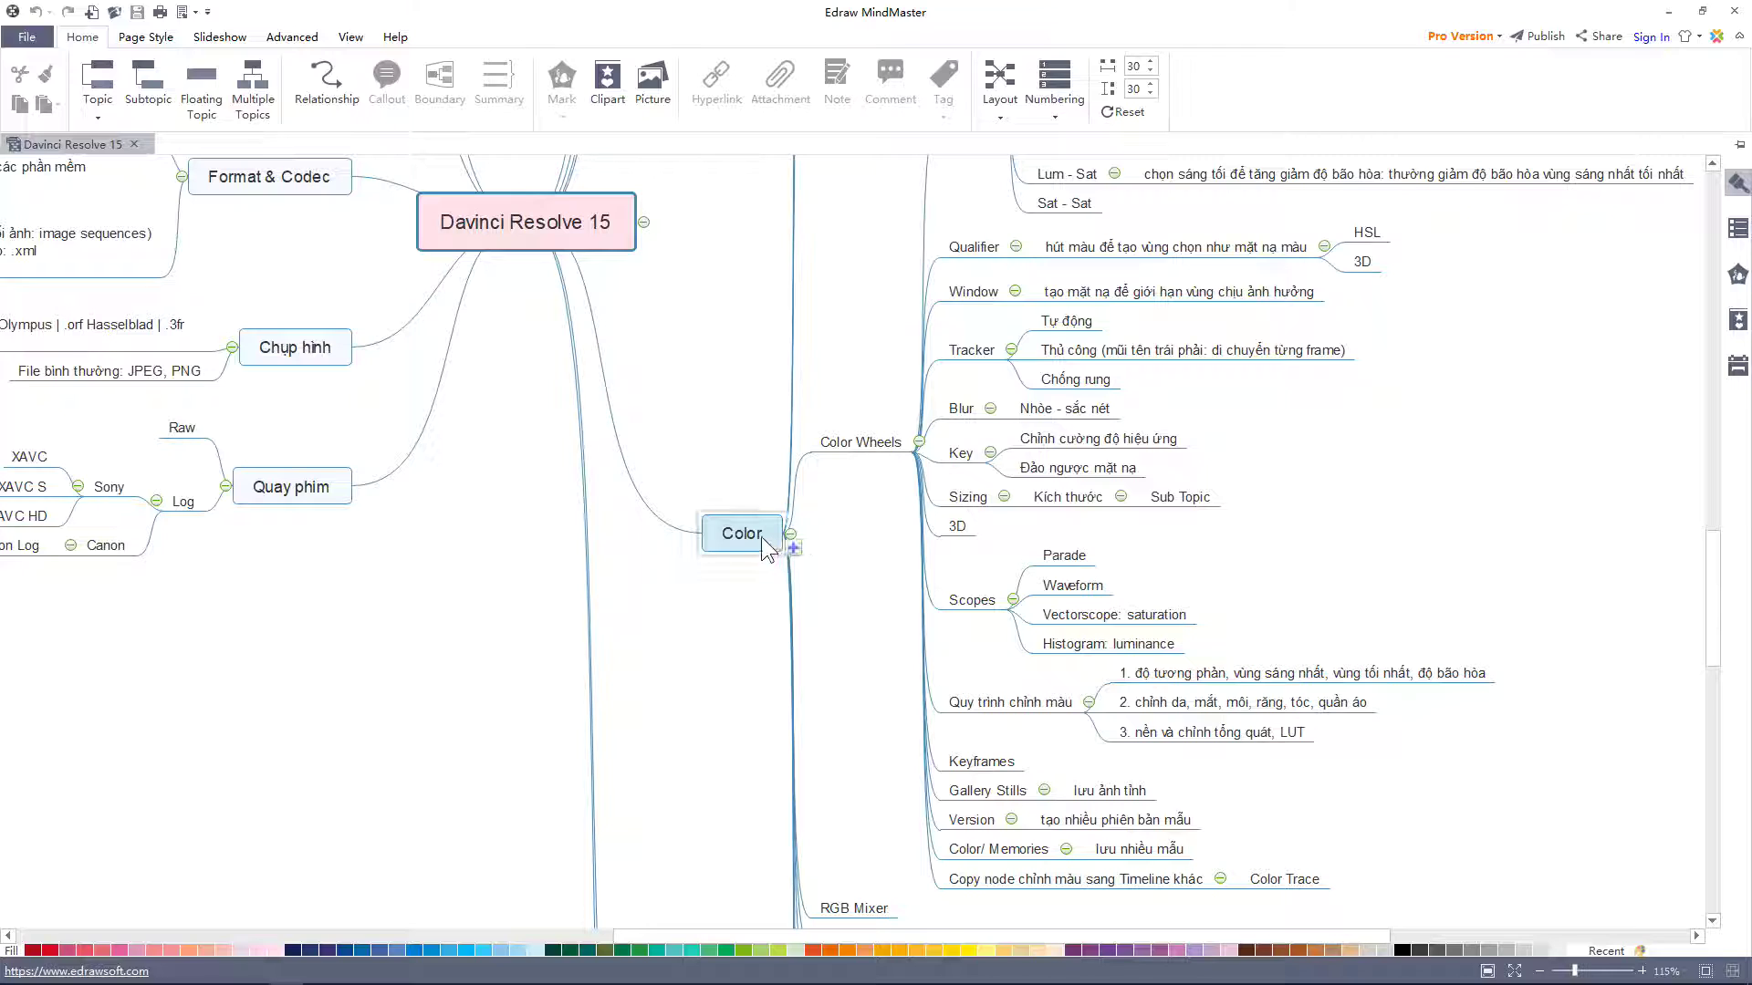
pyautogui.click(1037, 703)
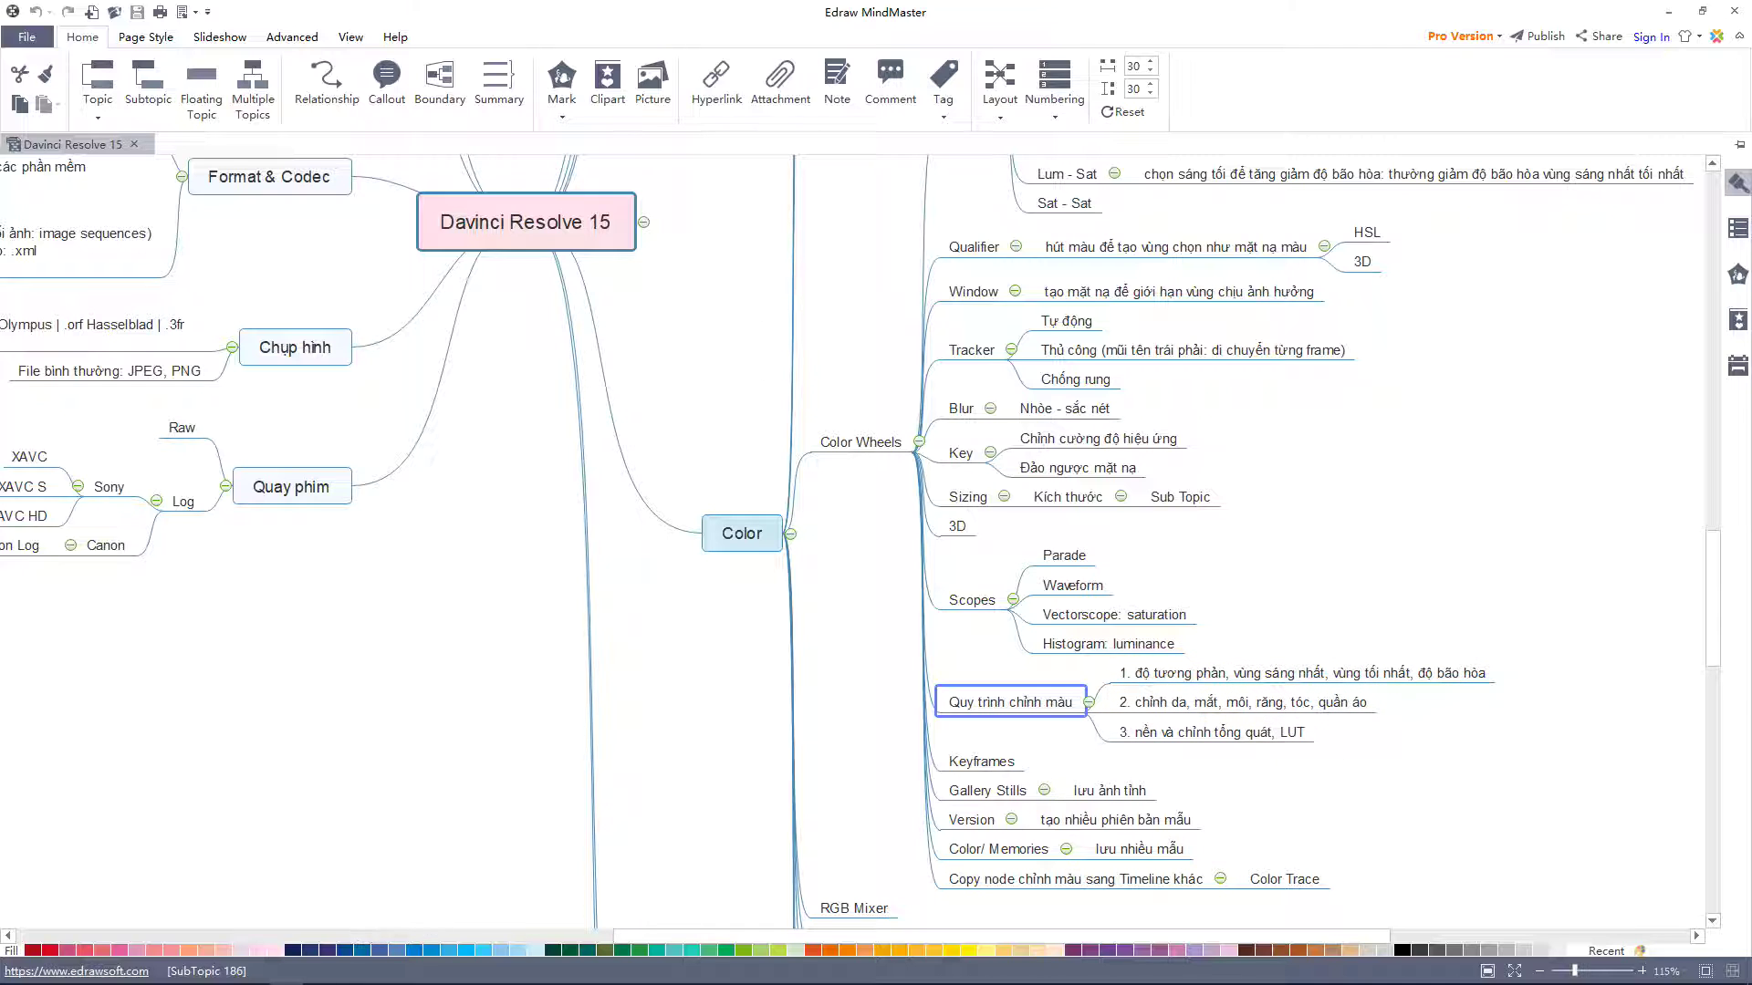
pyautogui.click(252, 975)
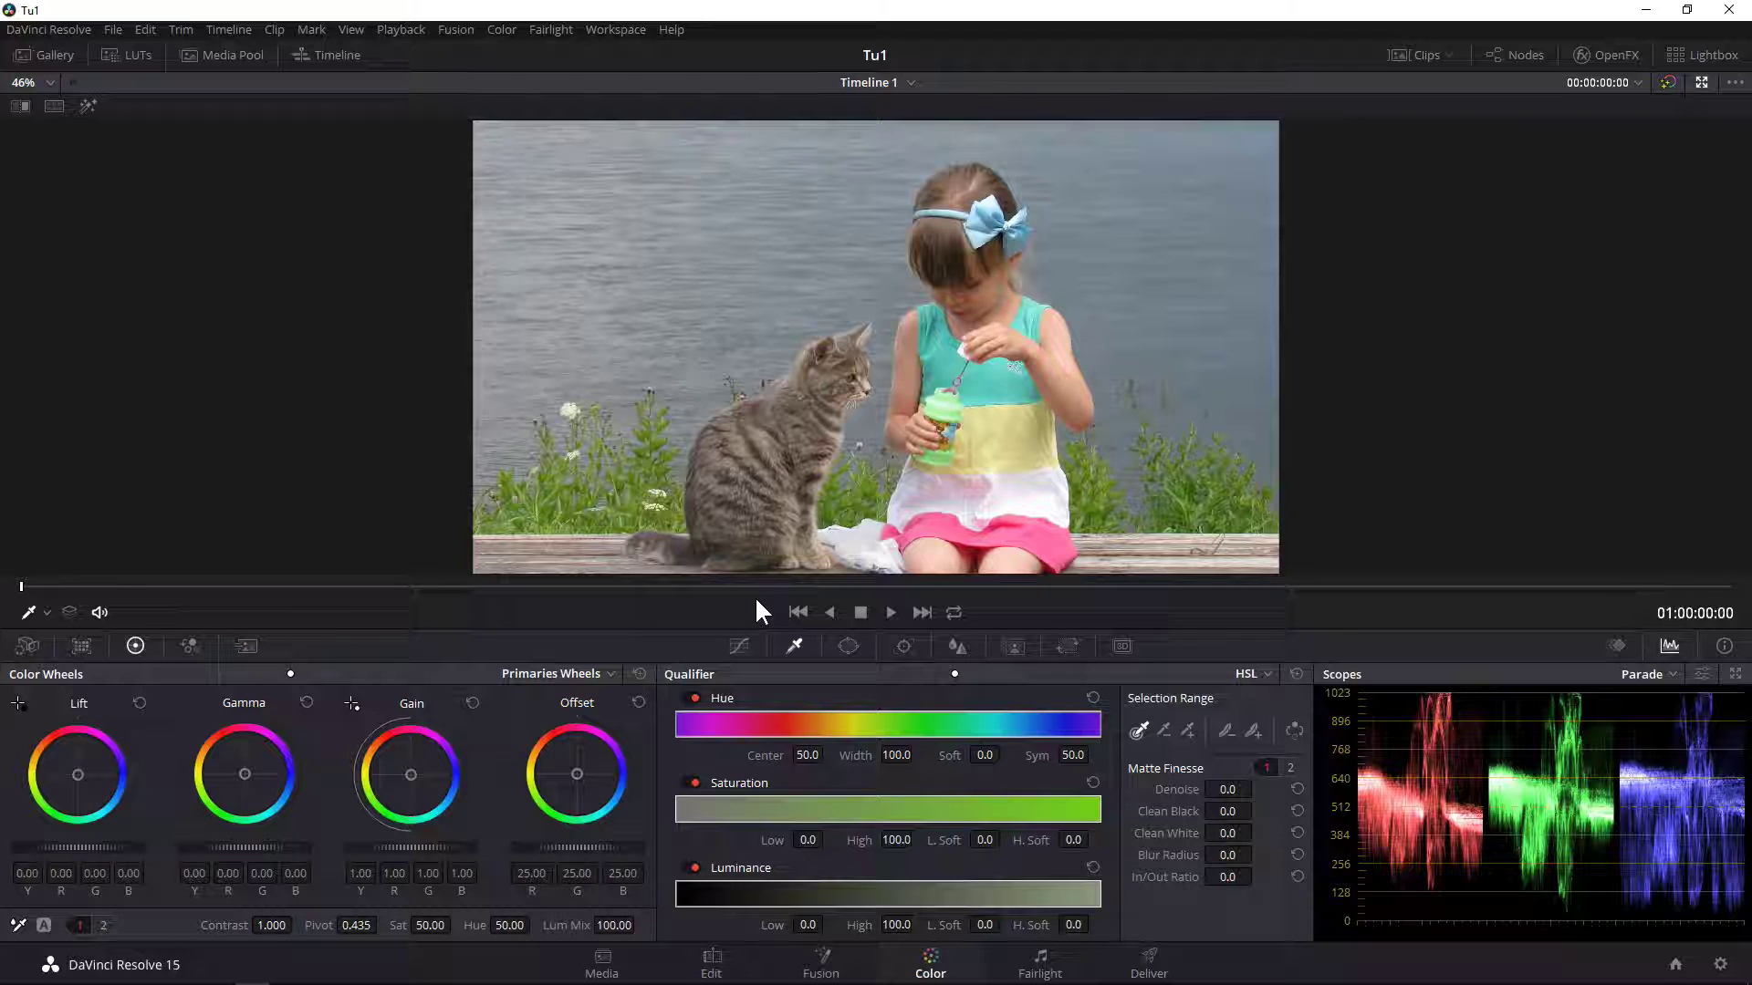
pyautogui.click(712, 962)
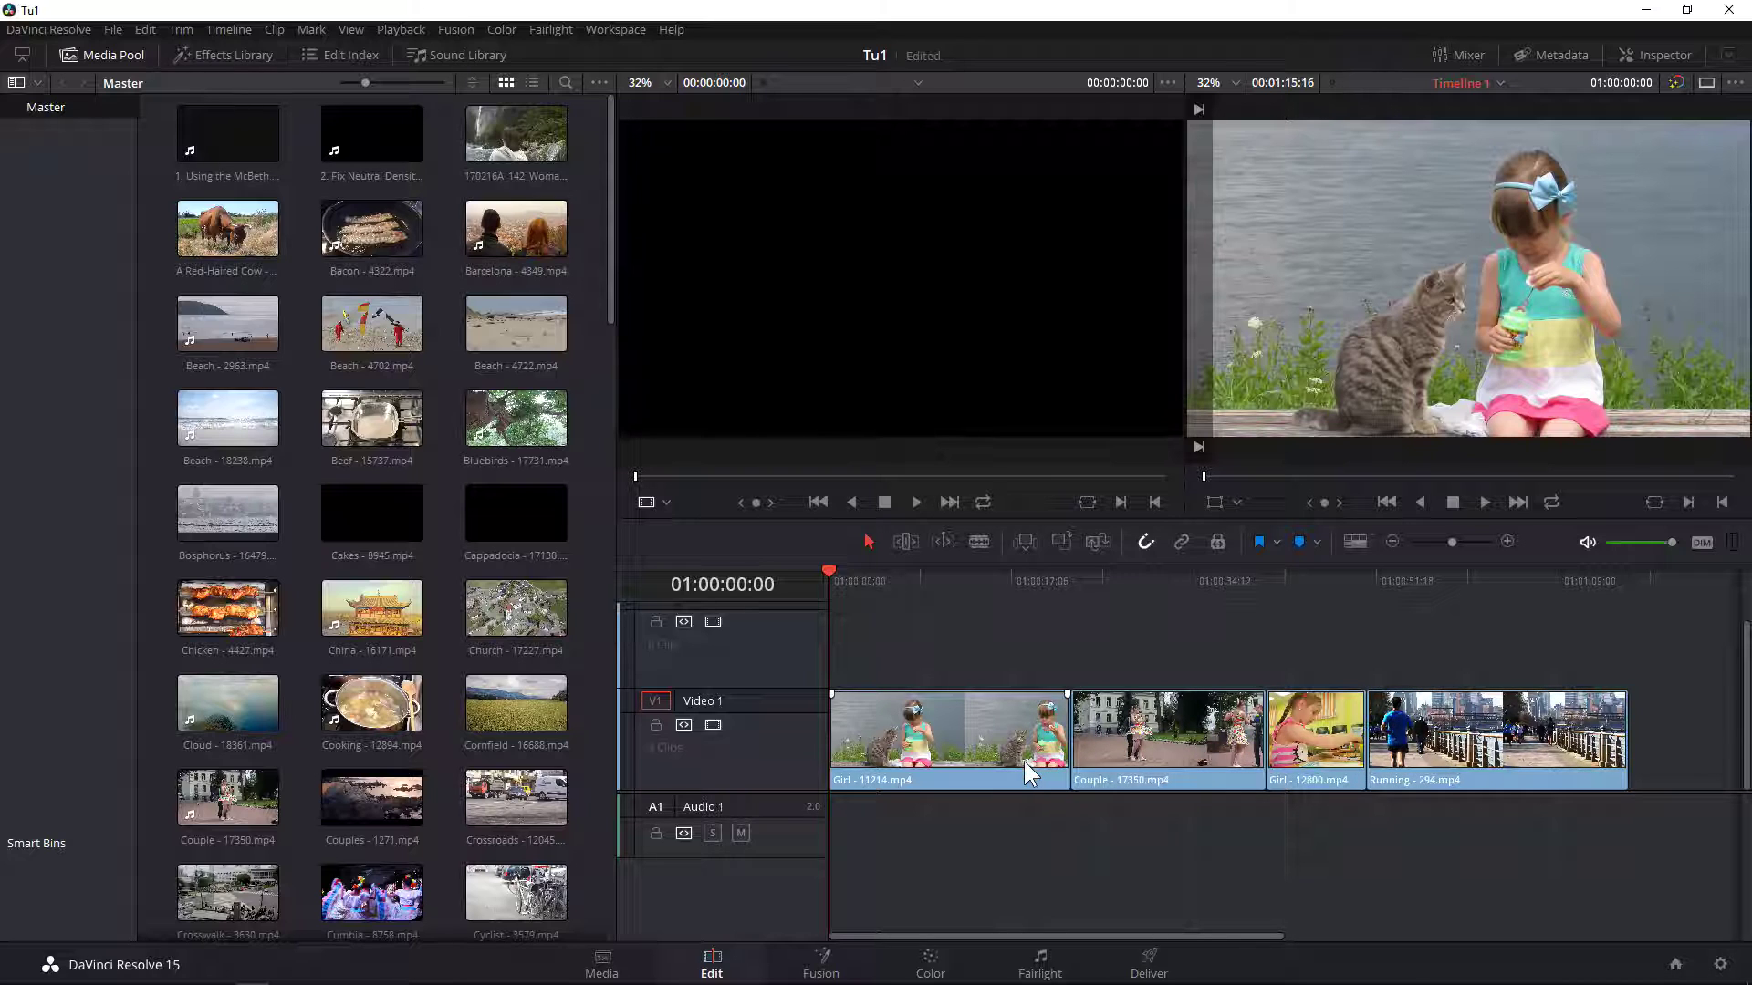
pyautogui.click(930, 960)
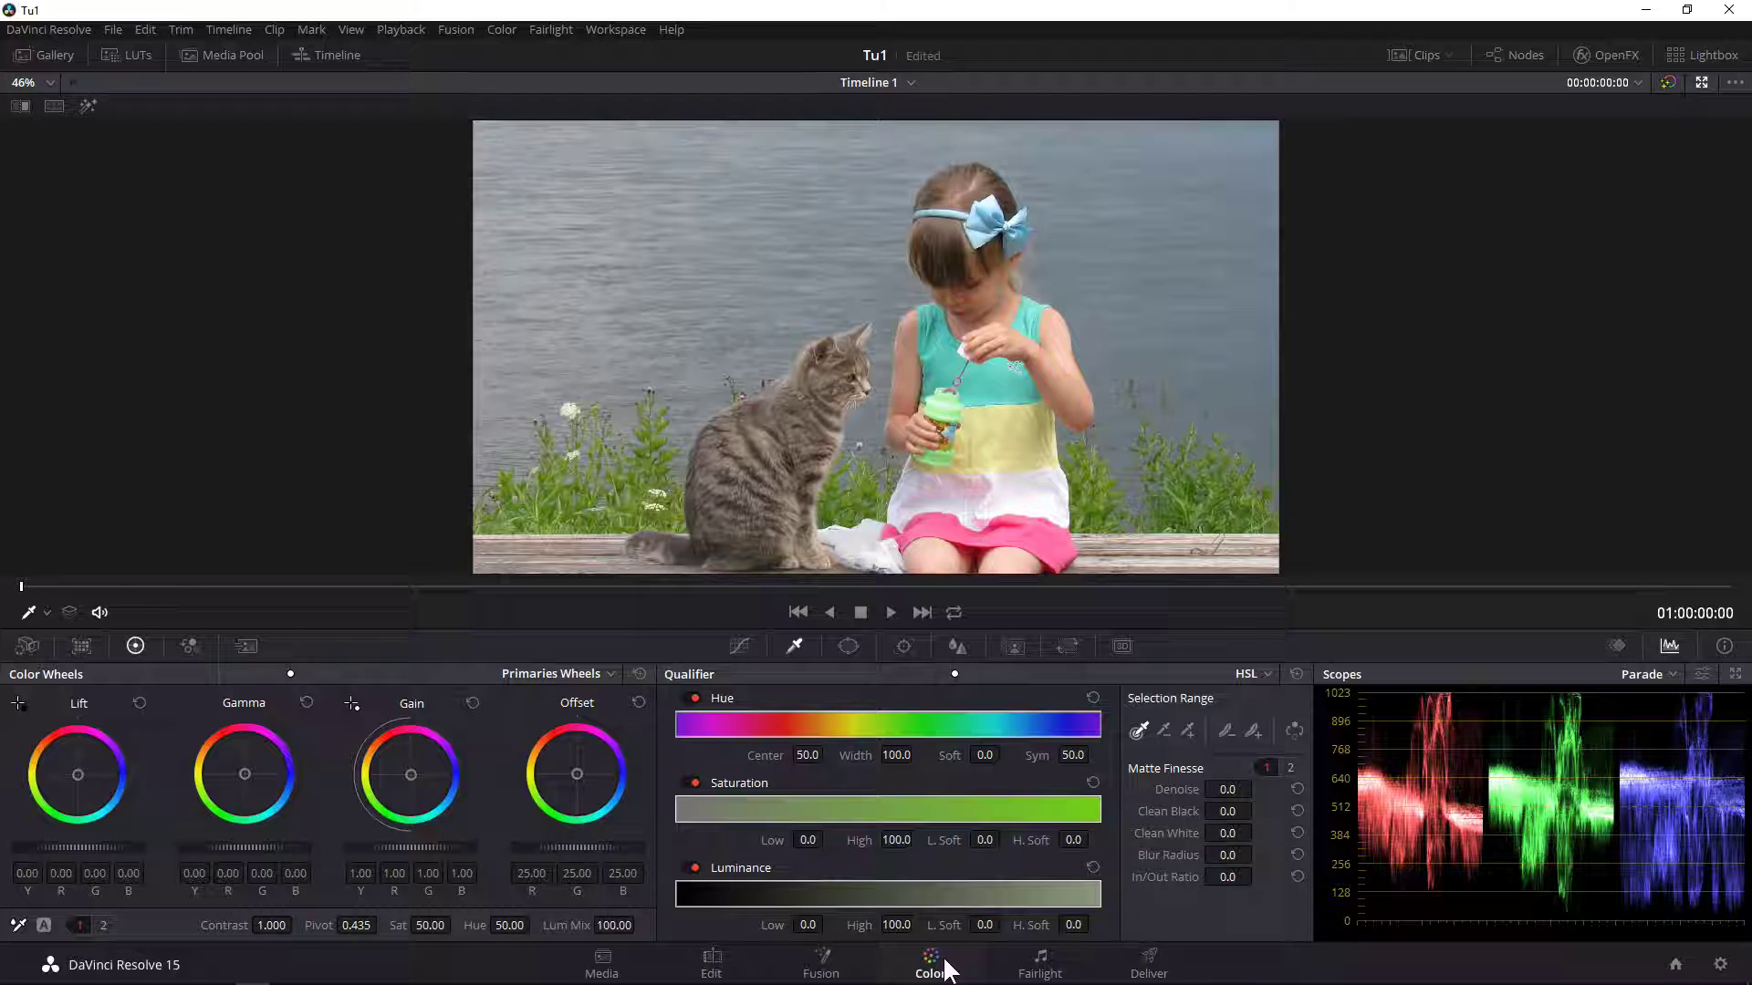
# Show the custom curves, view the scopes in a 4-up window, close it, and show the node graph
pyautogui.click(739, 646)
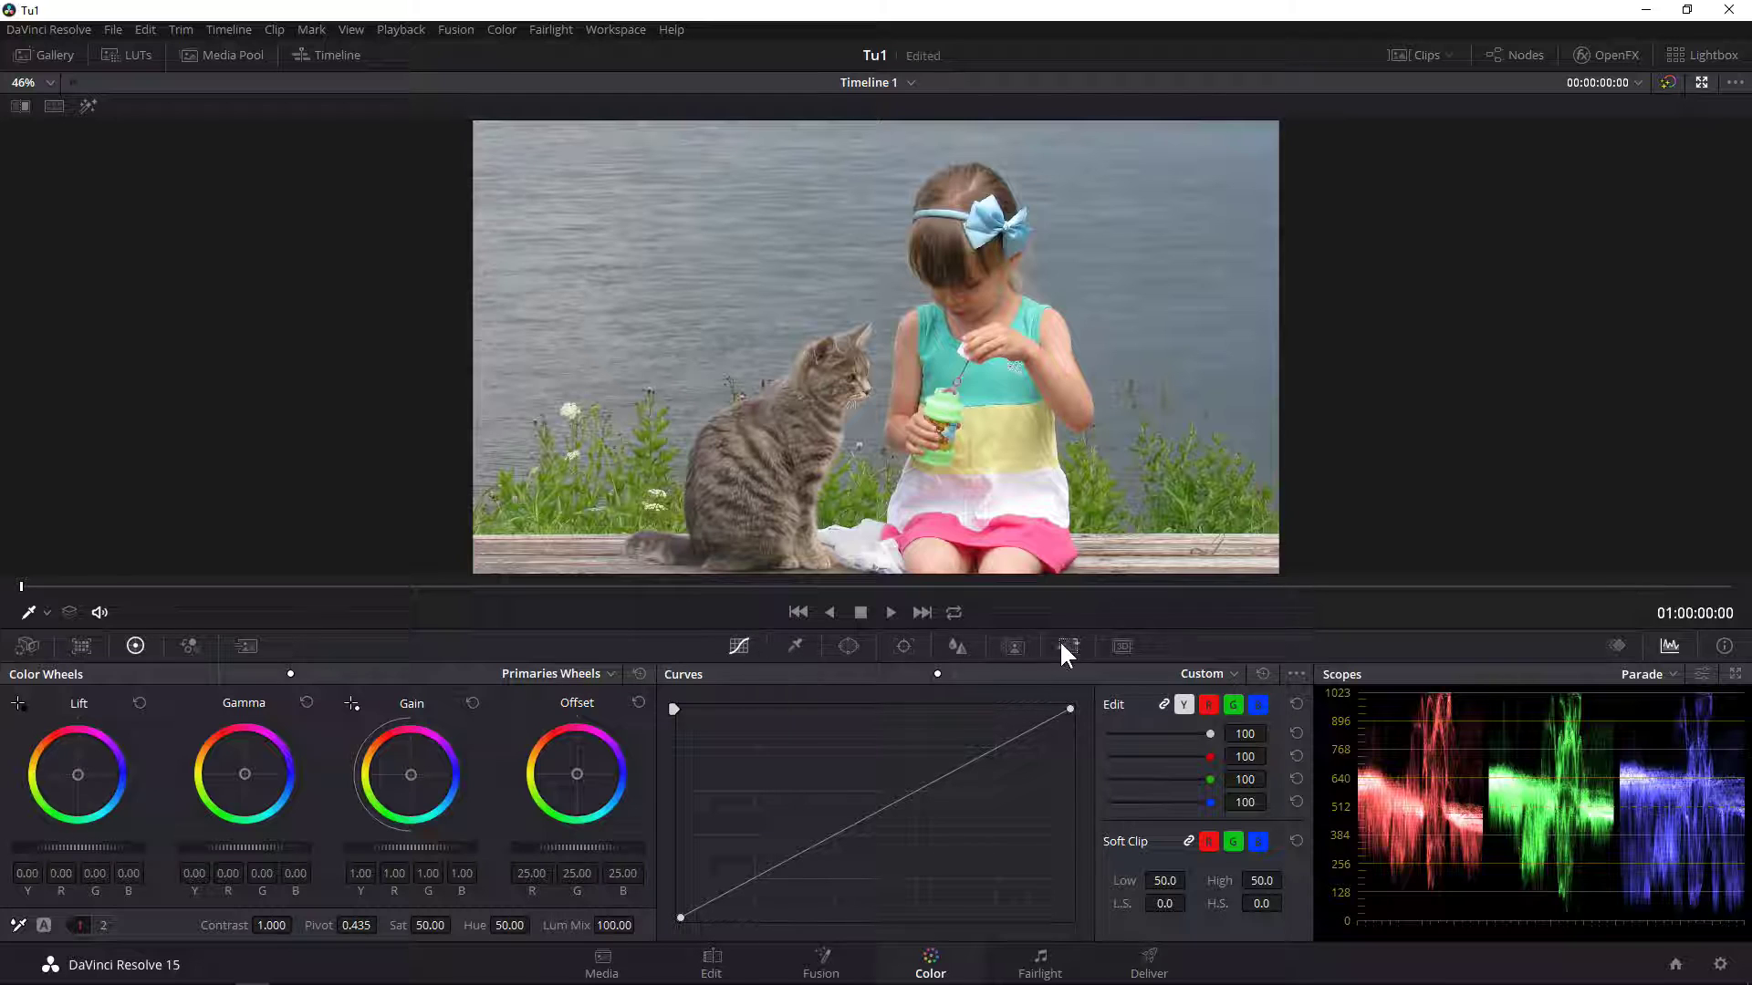
pyautogui.click(1733, 675)
pyautogui.click(1670, 453)
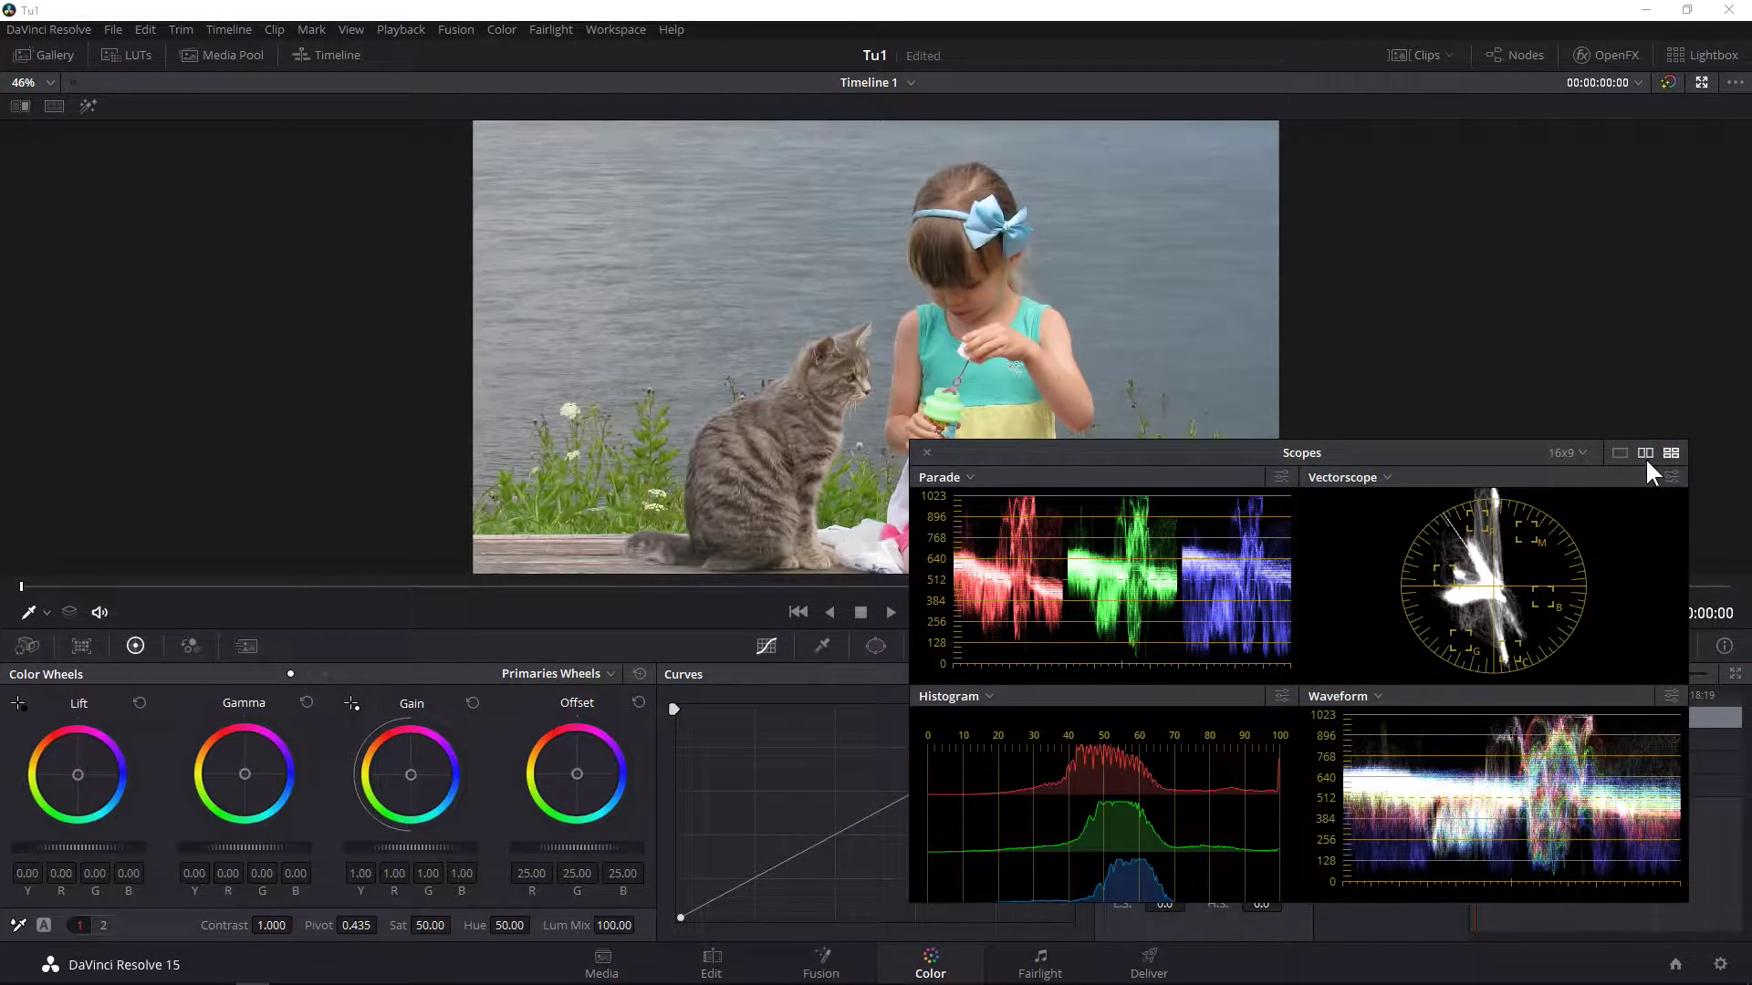
pyautogui.click(926, 453)
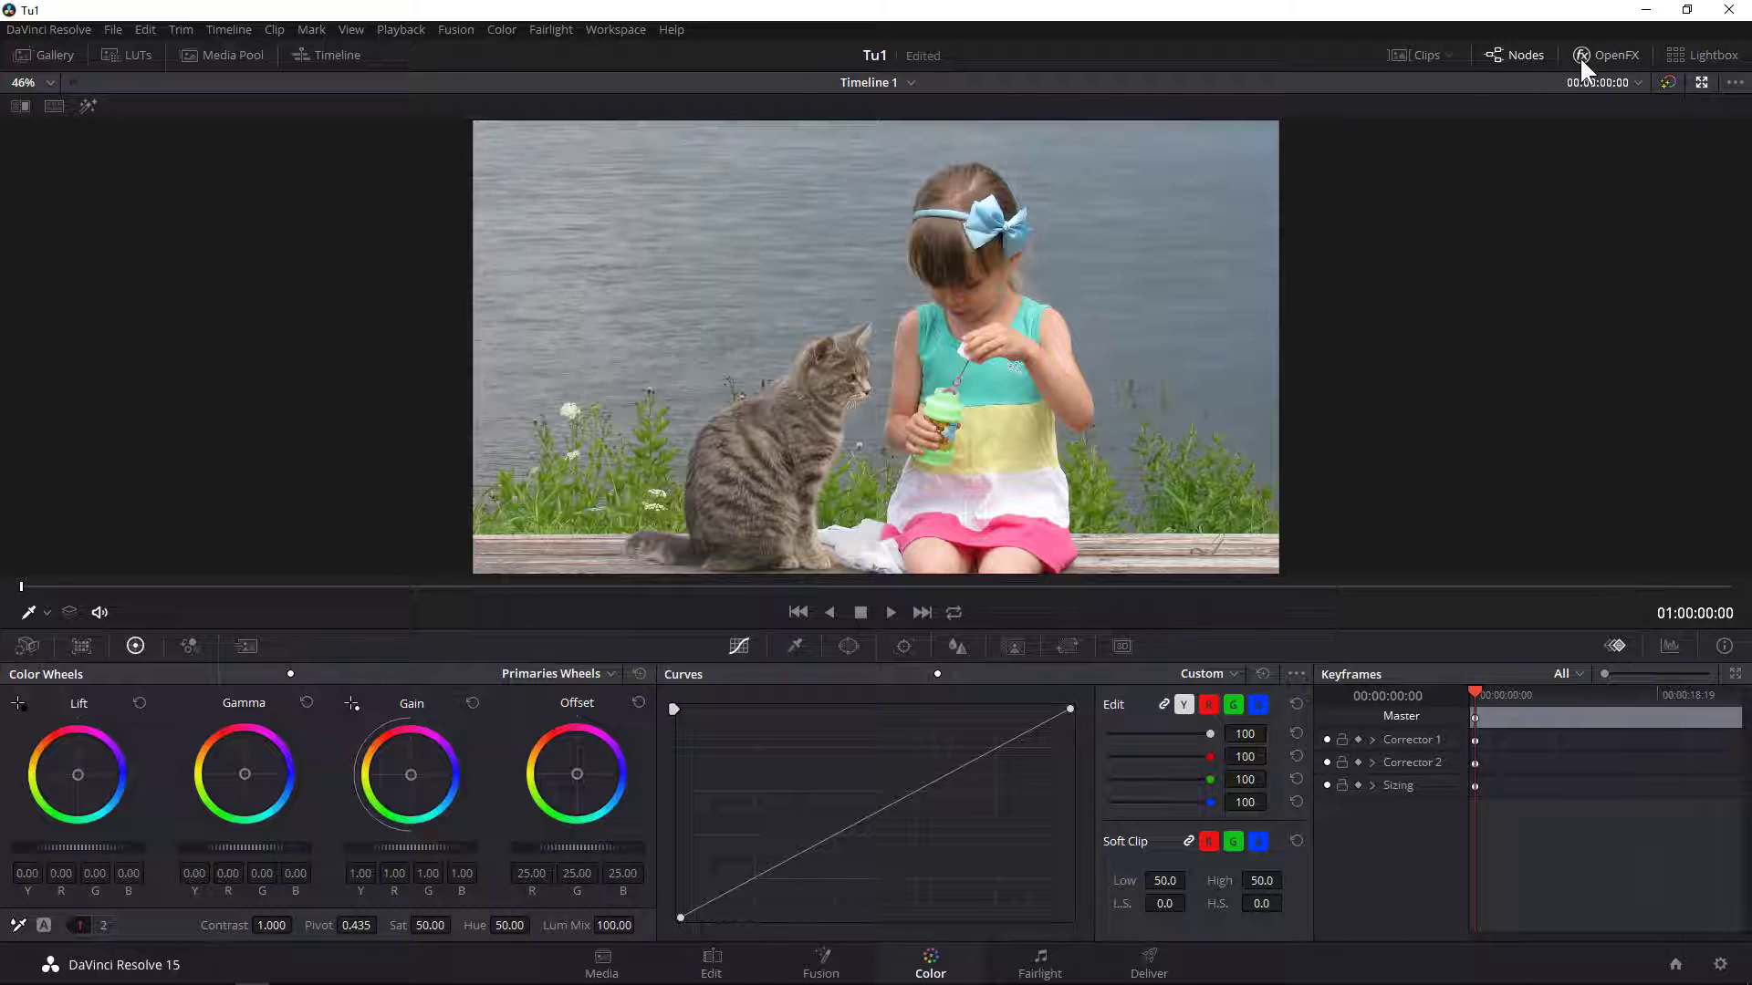
pyautogui.click(1519, 52)
# Delete corrector node 02, leaving only node 01, and show the Camera Raw settings
pyautogui.moveTo(1249, 244); pyautogui.dragTo(1338, 289)
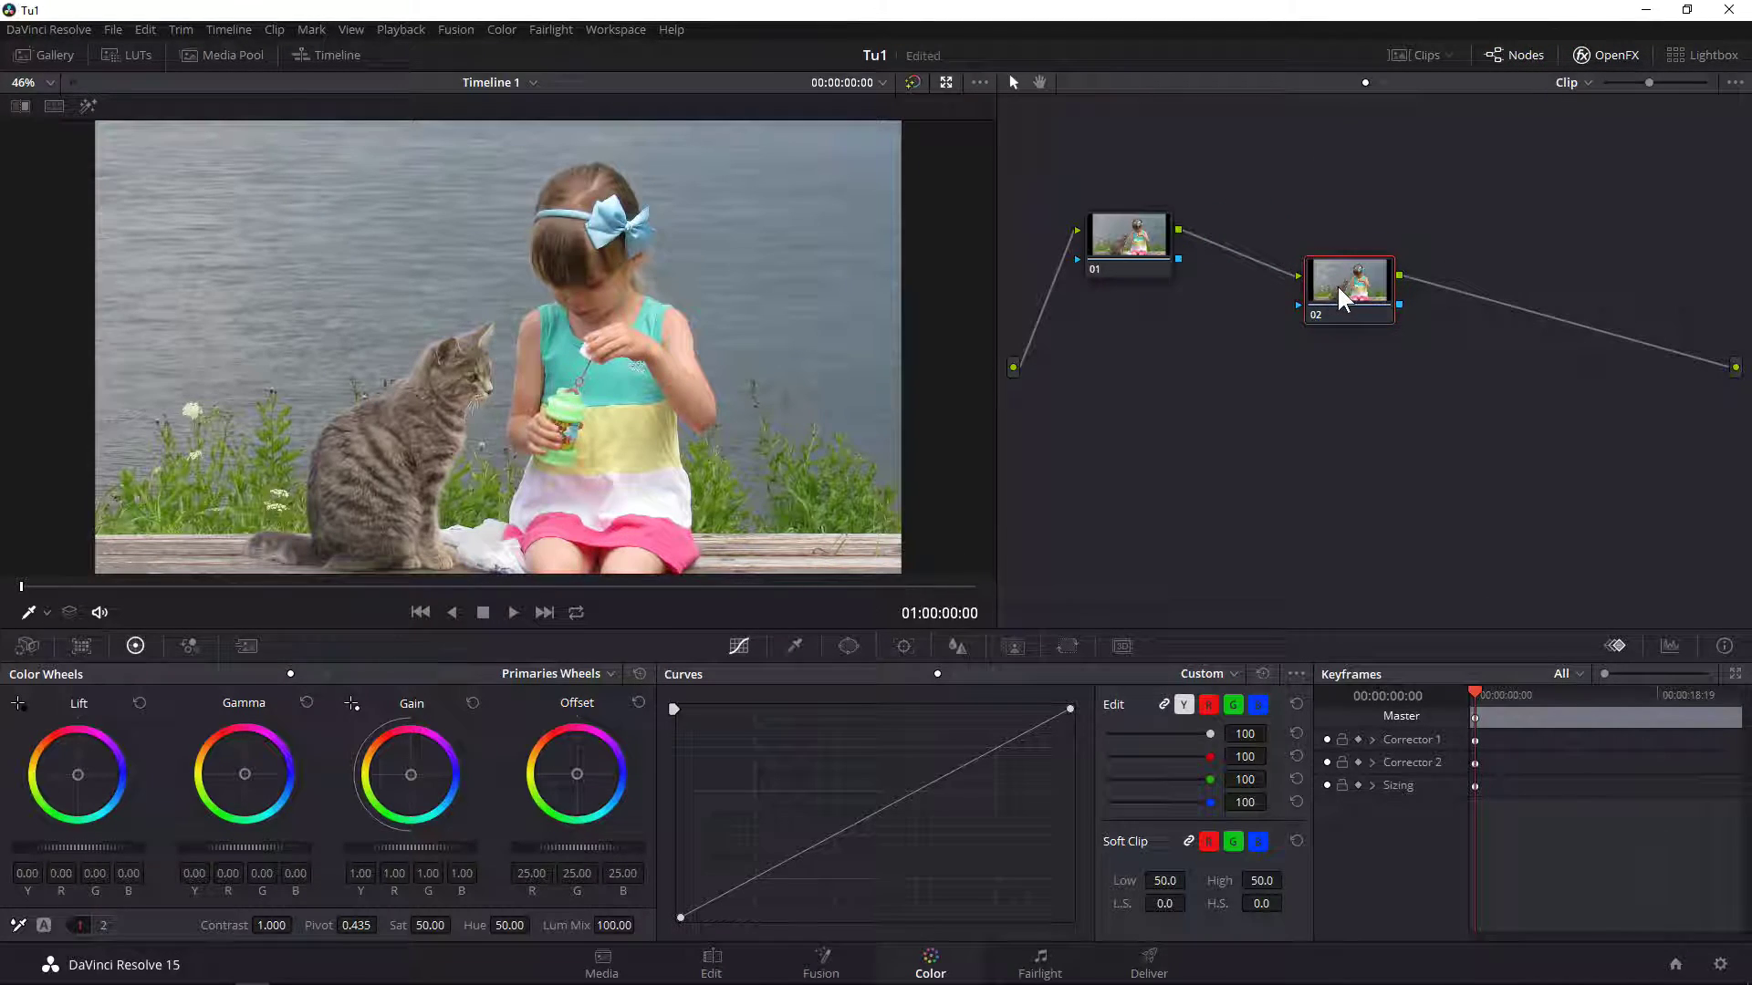
pyautogui.press('Delete')
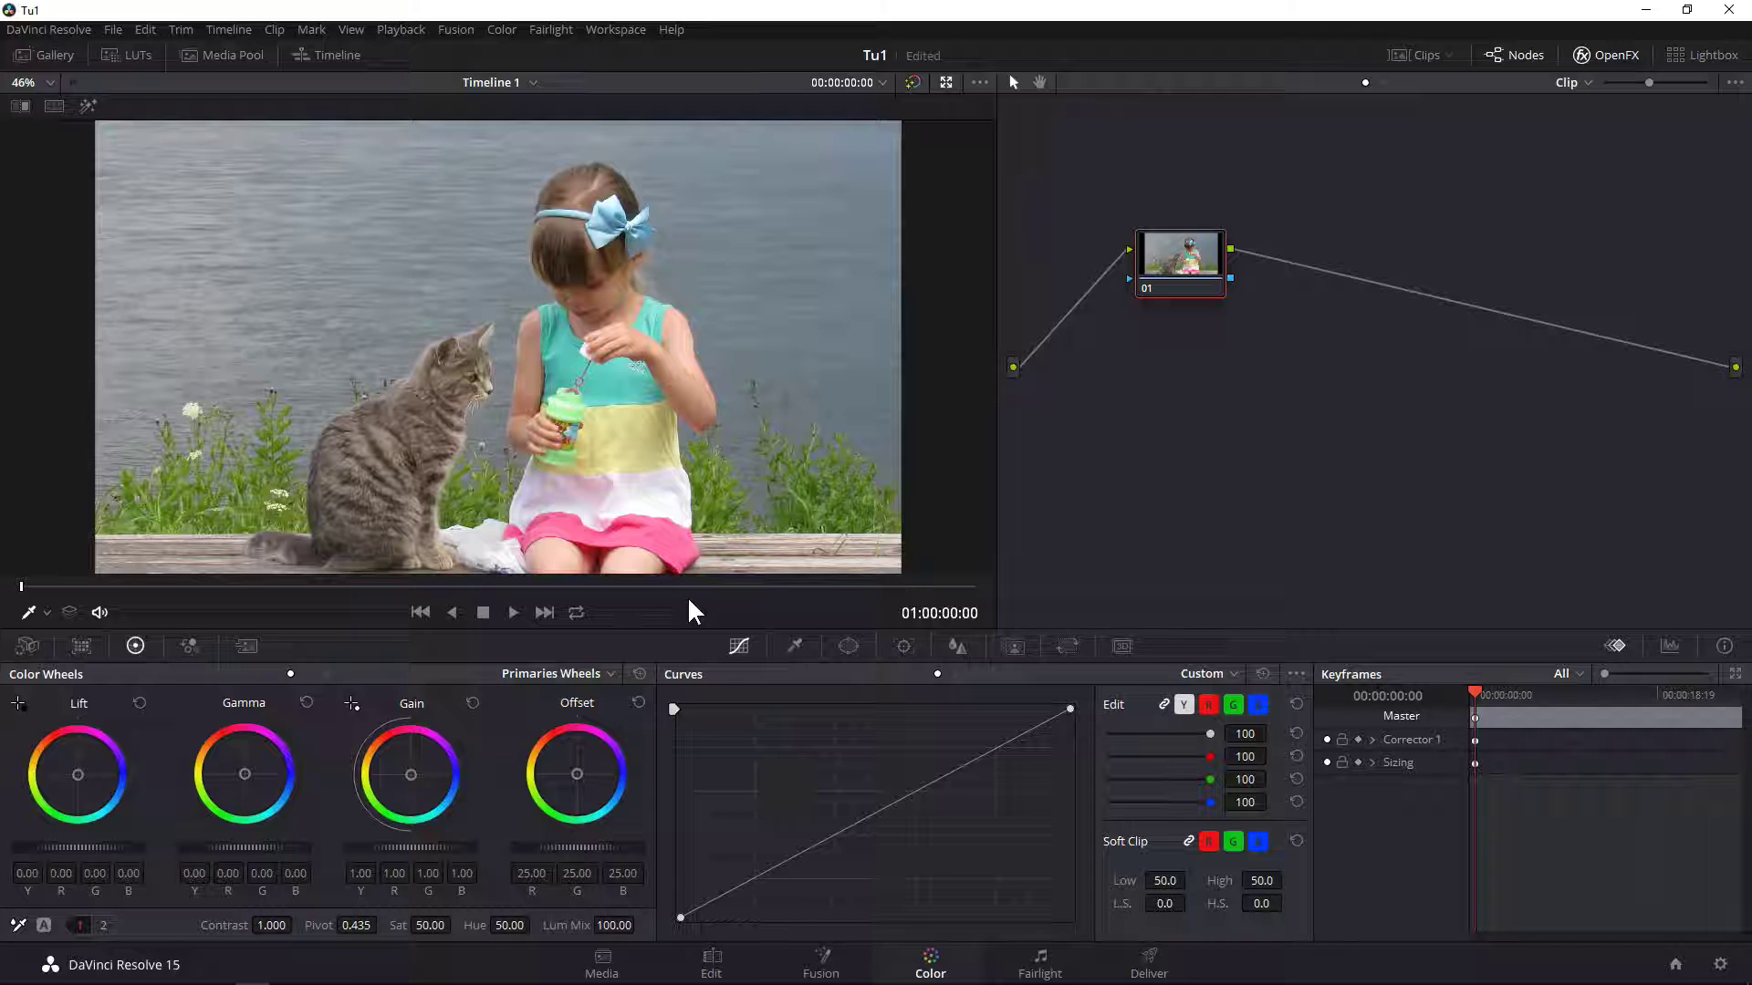
pyautogui.click(29, 648)
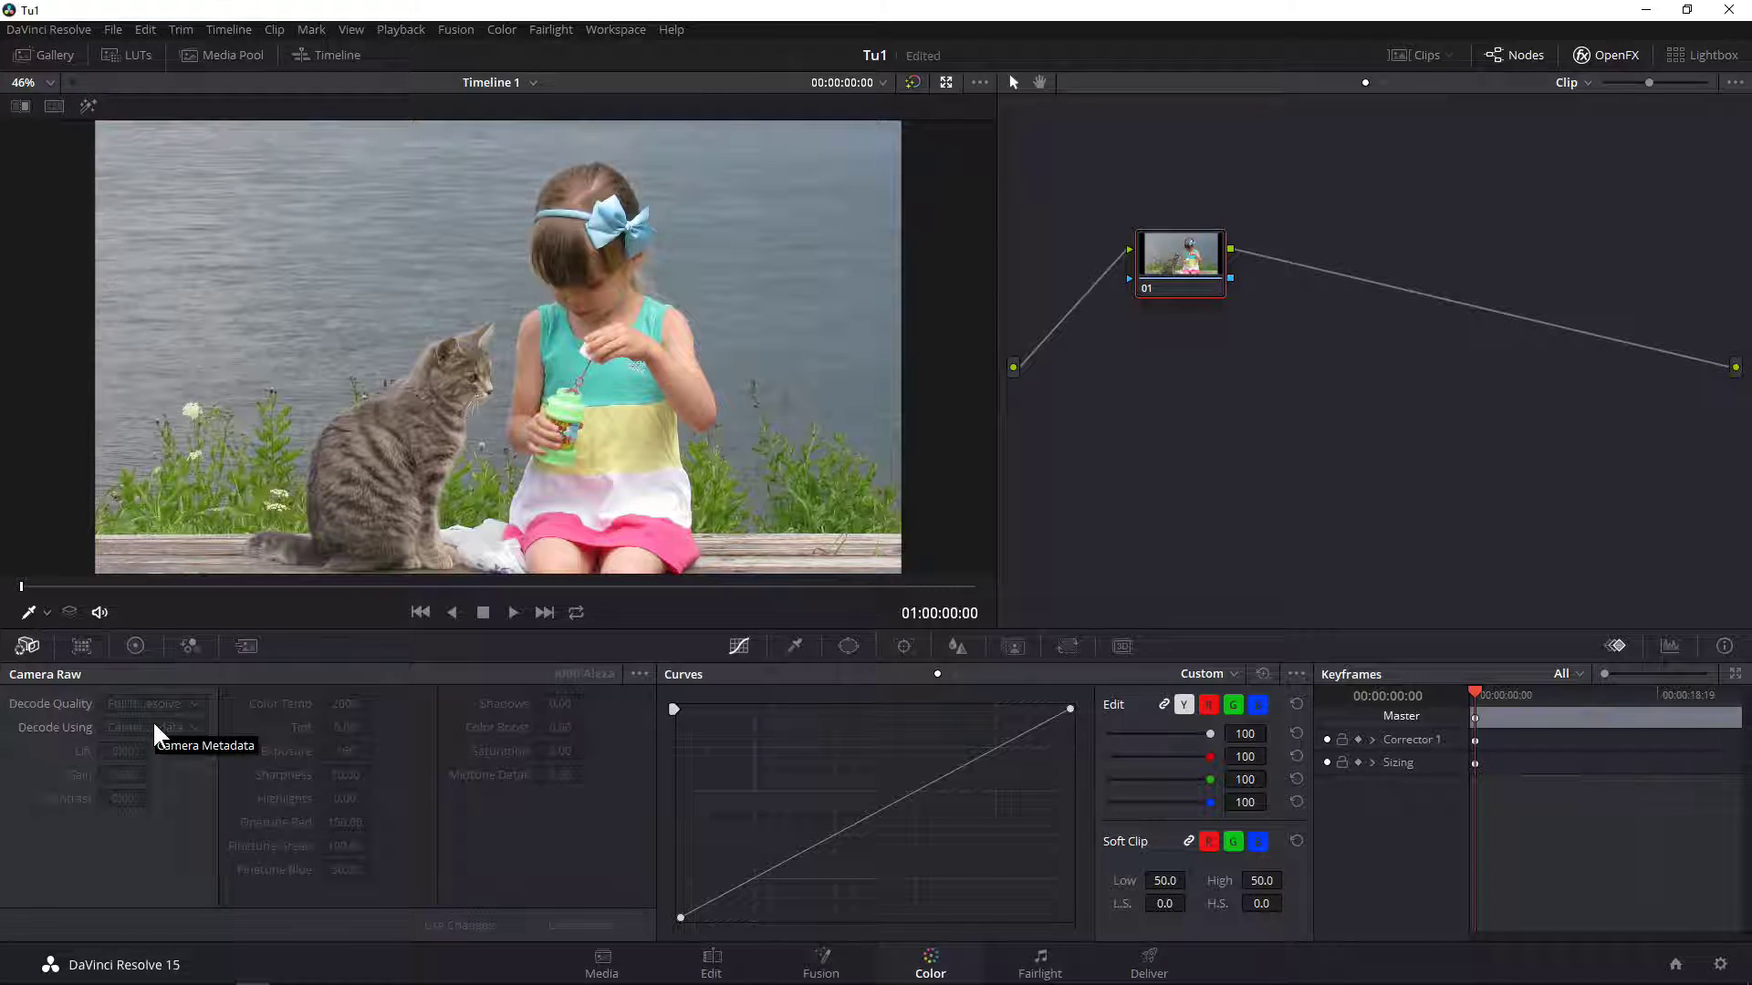
# Look over the Color Match controls, then return to the primary Color Wheels
pyautogui.click(82, 646)
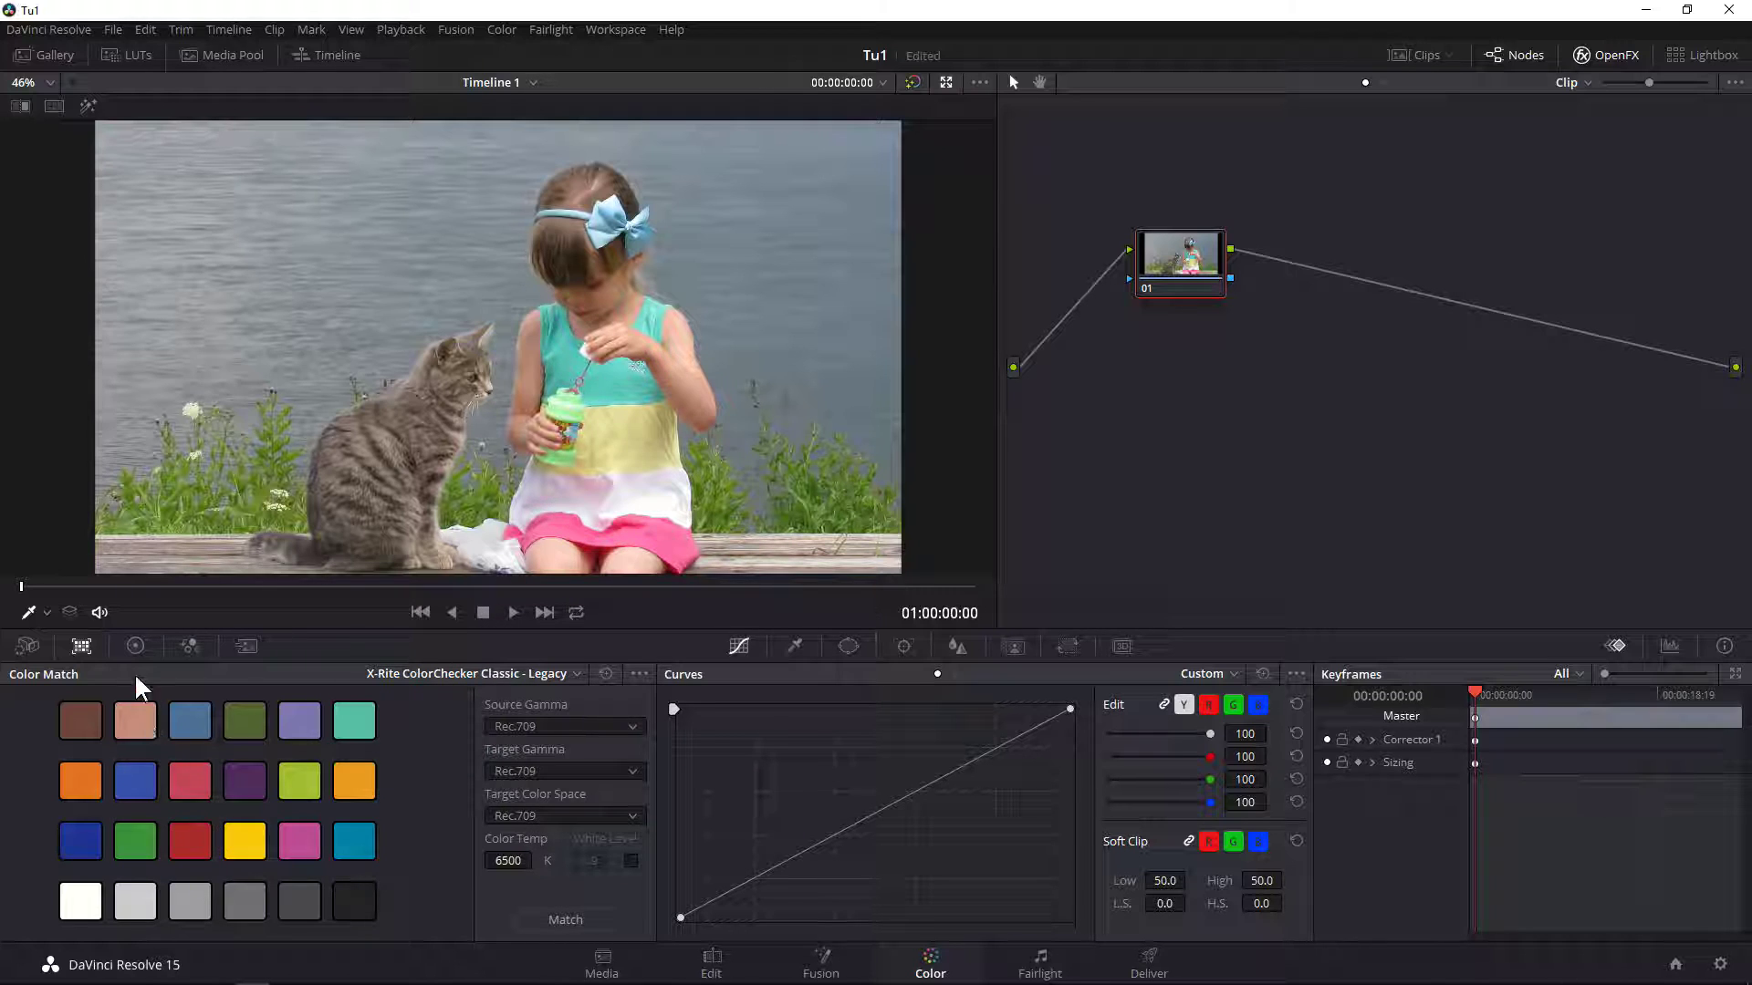
pyautogui.click(135, 647)
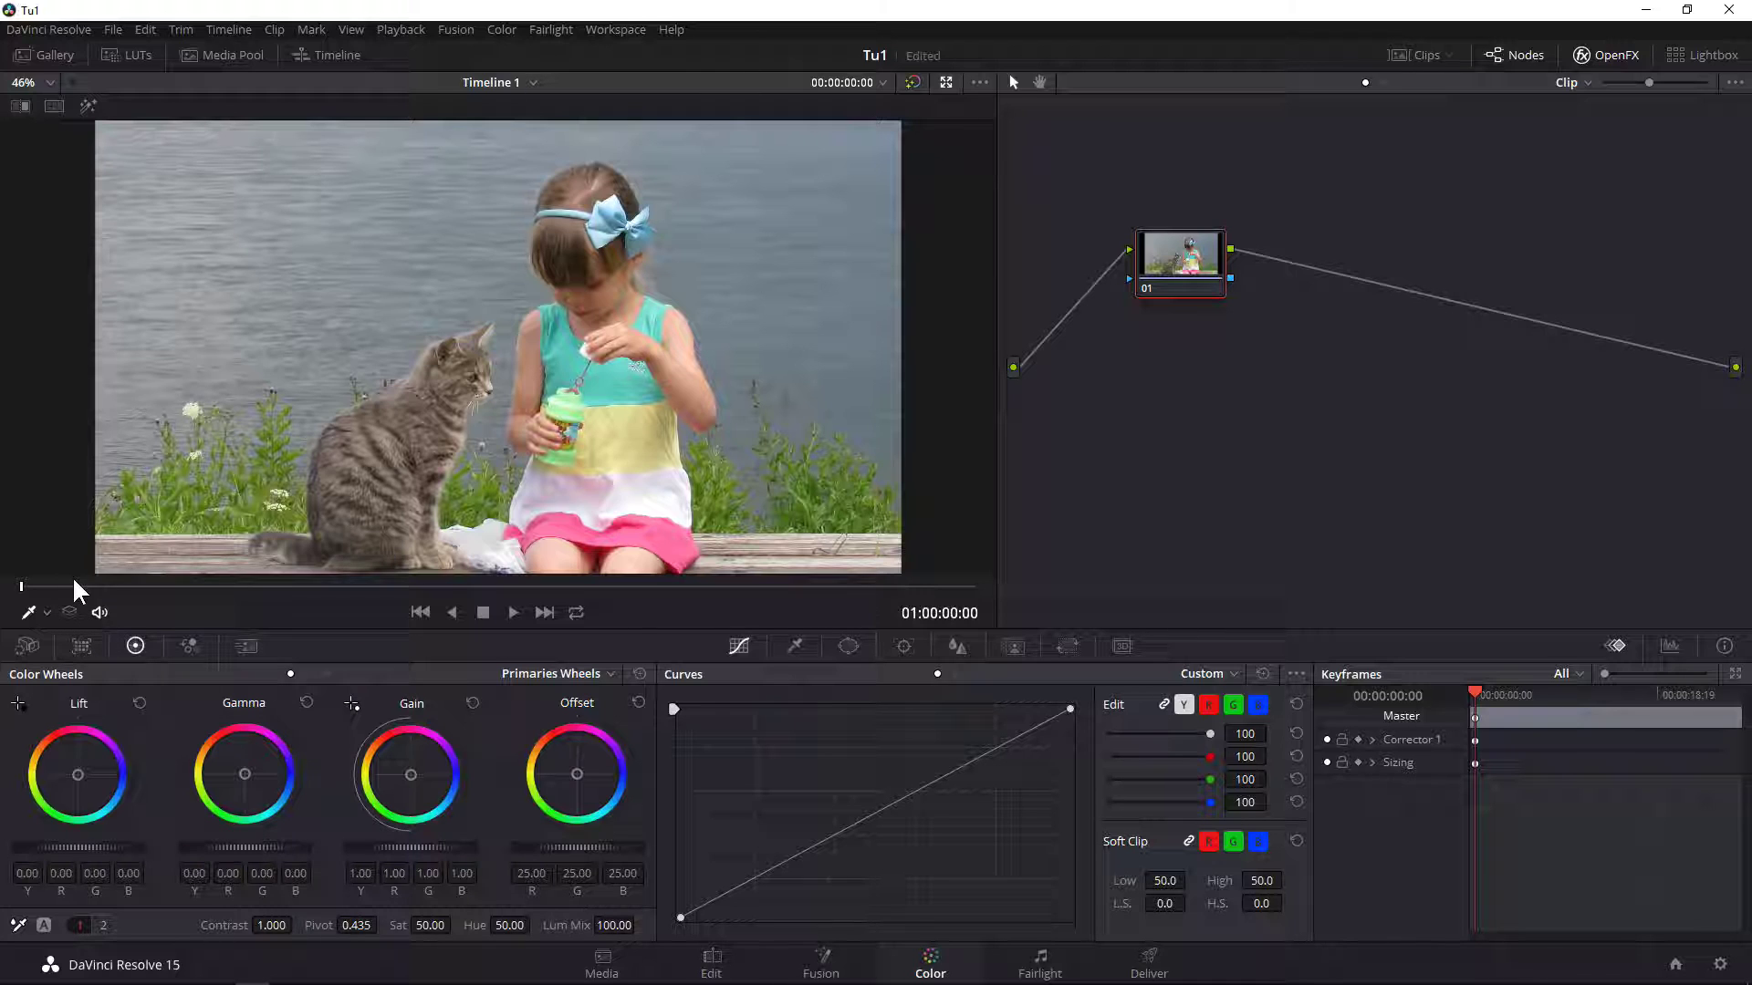
# Scrub through the clip, show the RGB Parade scope, and arm Gain's white-point picker
pyautogui.moveTo(73, 586)
pyautogui.mouseDown()
pyautogui.moveTo(689, 586)
pyautogui.moveTo(12, 586)
pyautogui.mouseUp()
pyautogui.click(1669, 646)
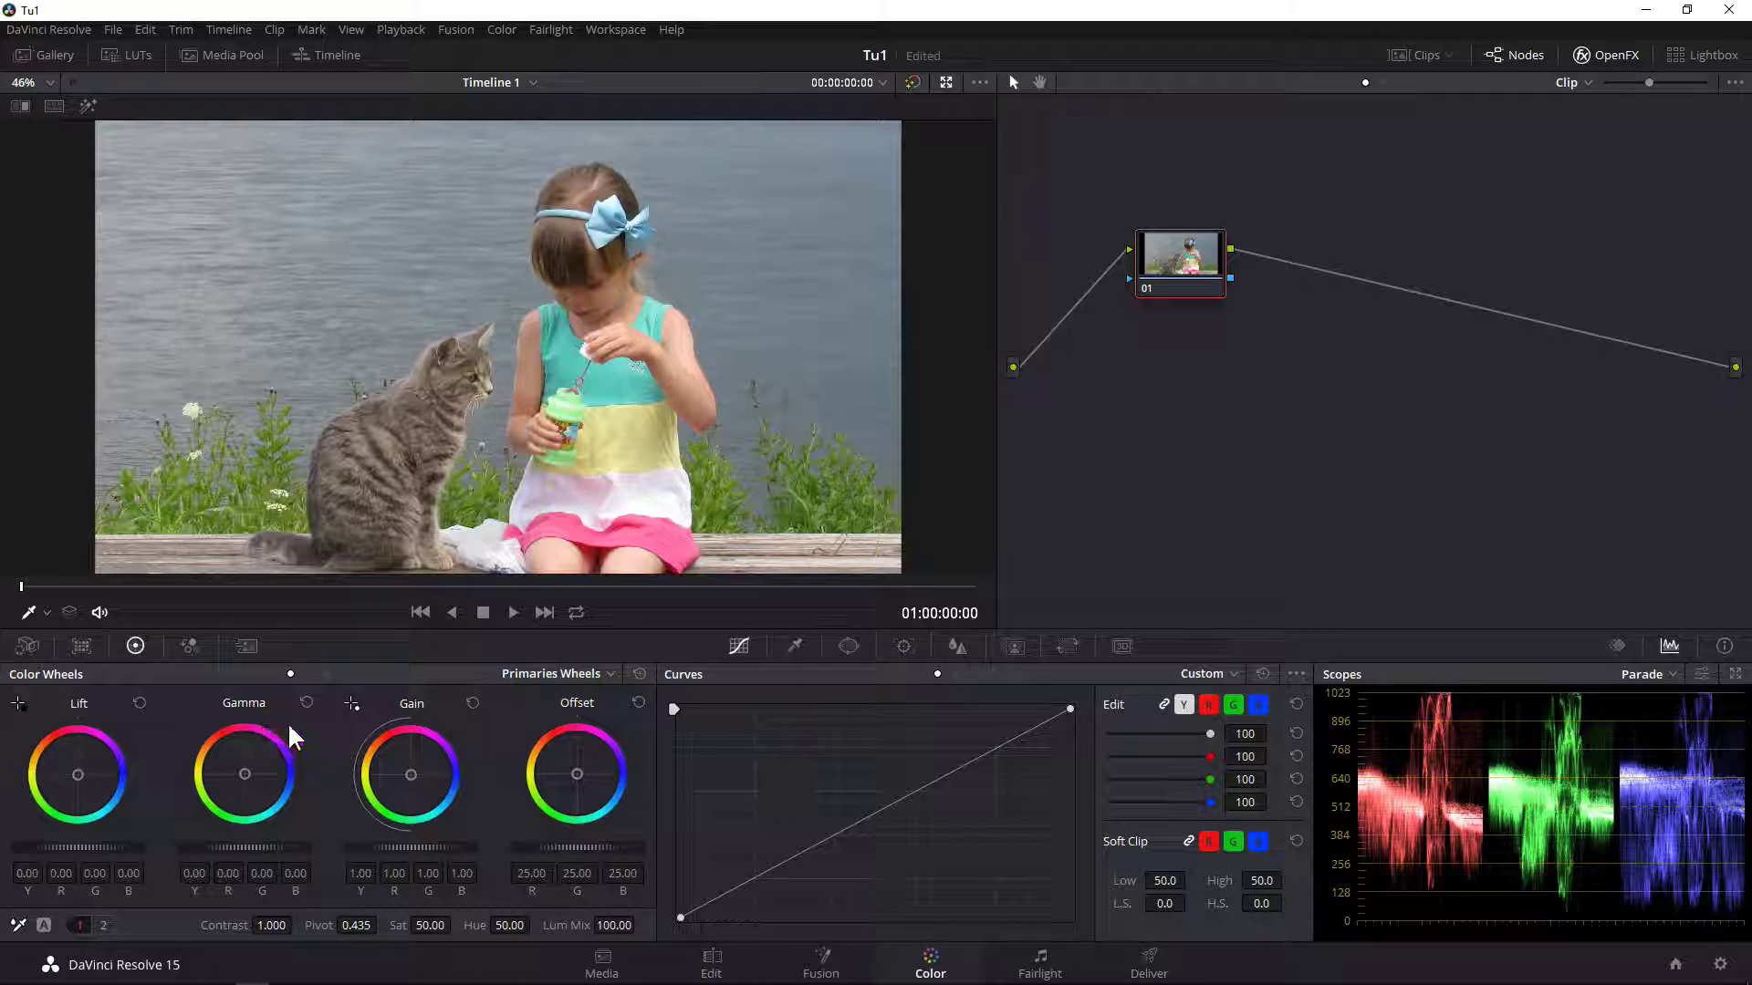
pyautogui.click(351, 704)
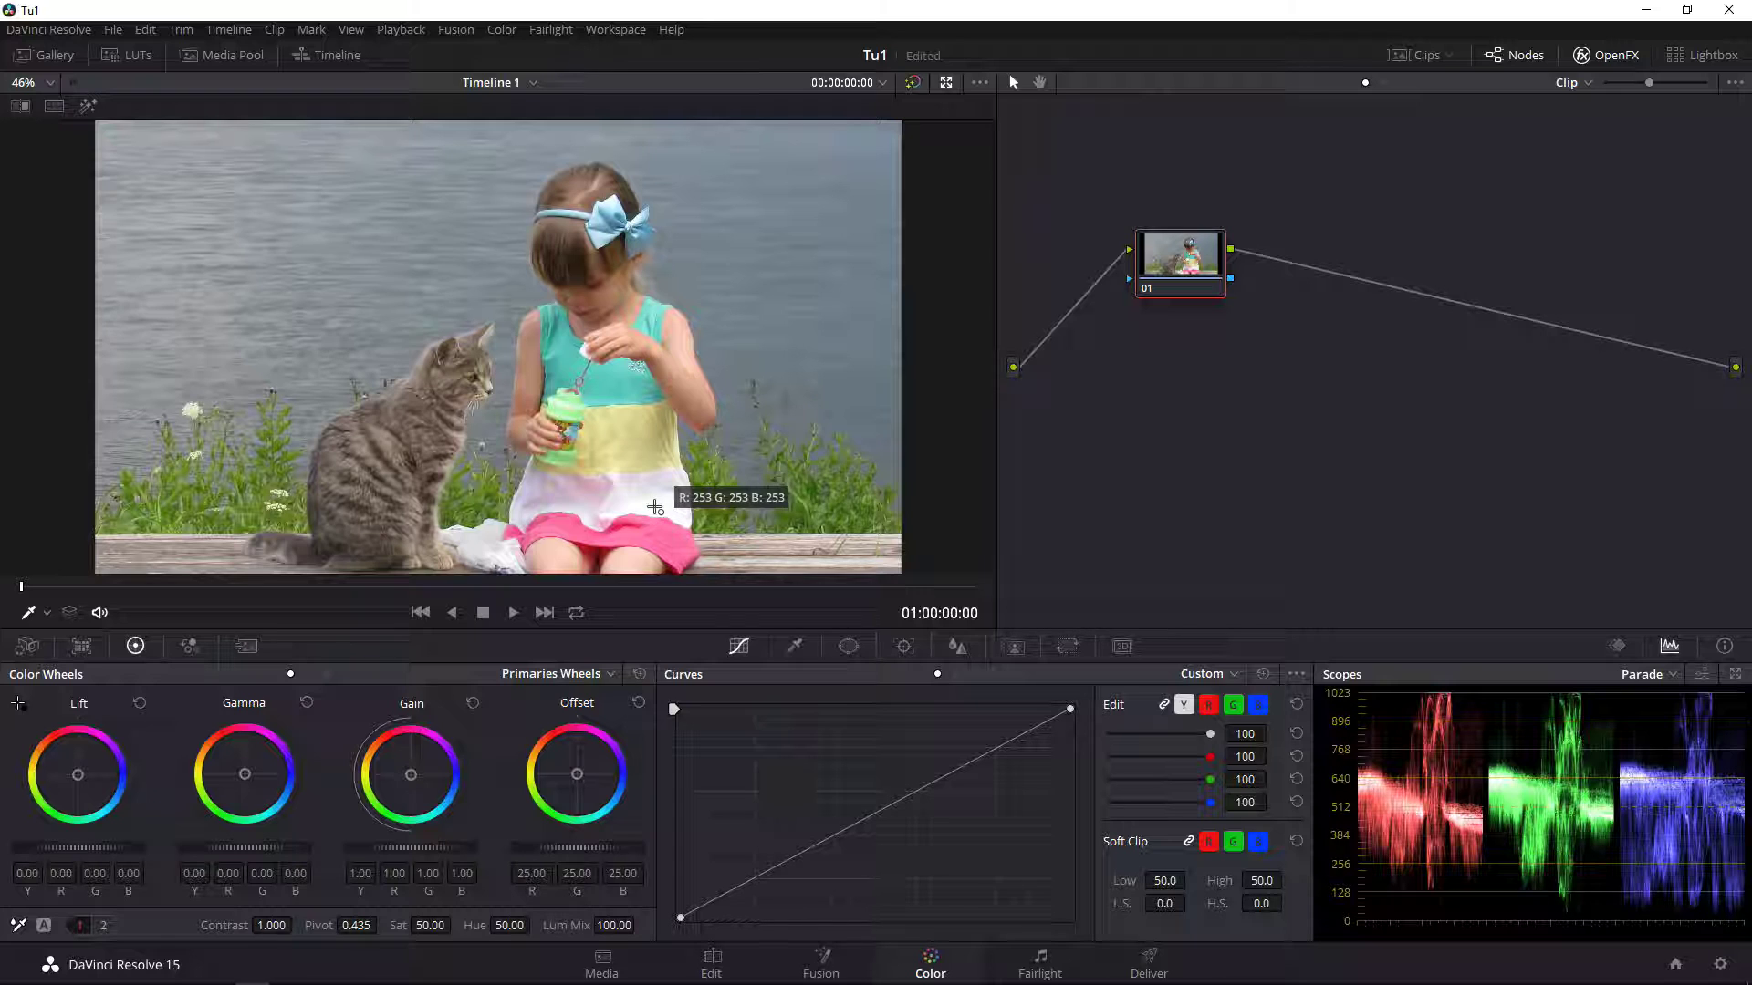
# Zoom the viewer in, play the clip briefly, and sample the girl's white dress
pyautogui.scroll(1, 655, 507)
pyautogui.scroll(2, 671, 502)
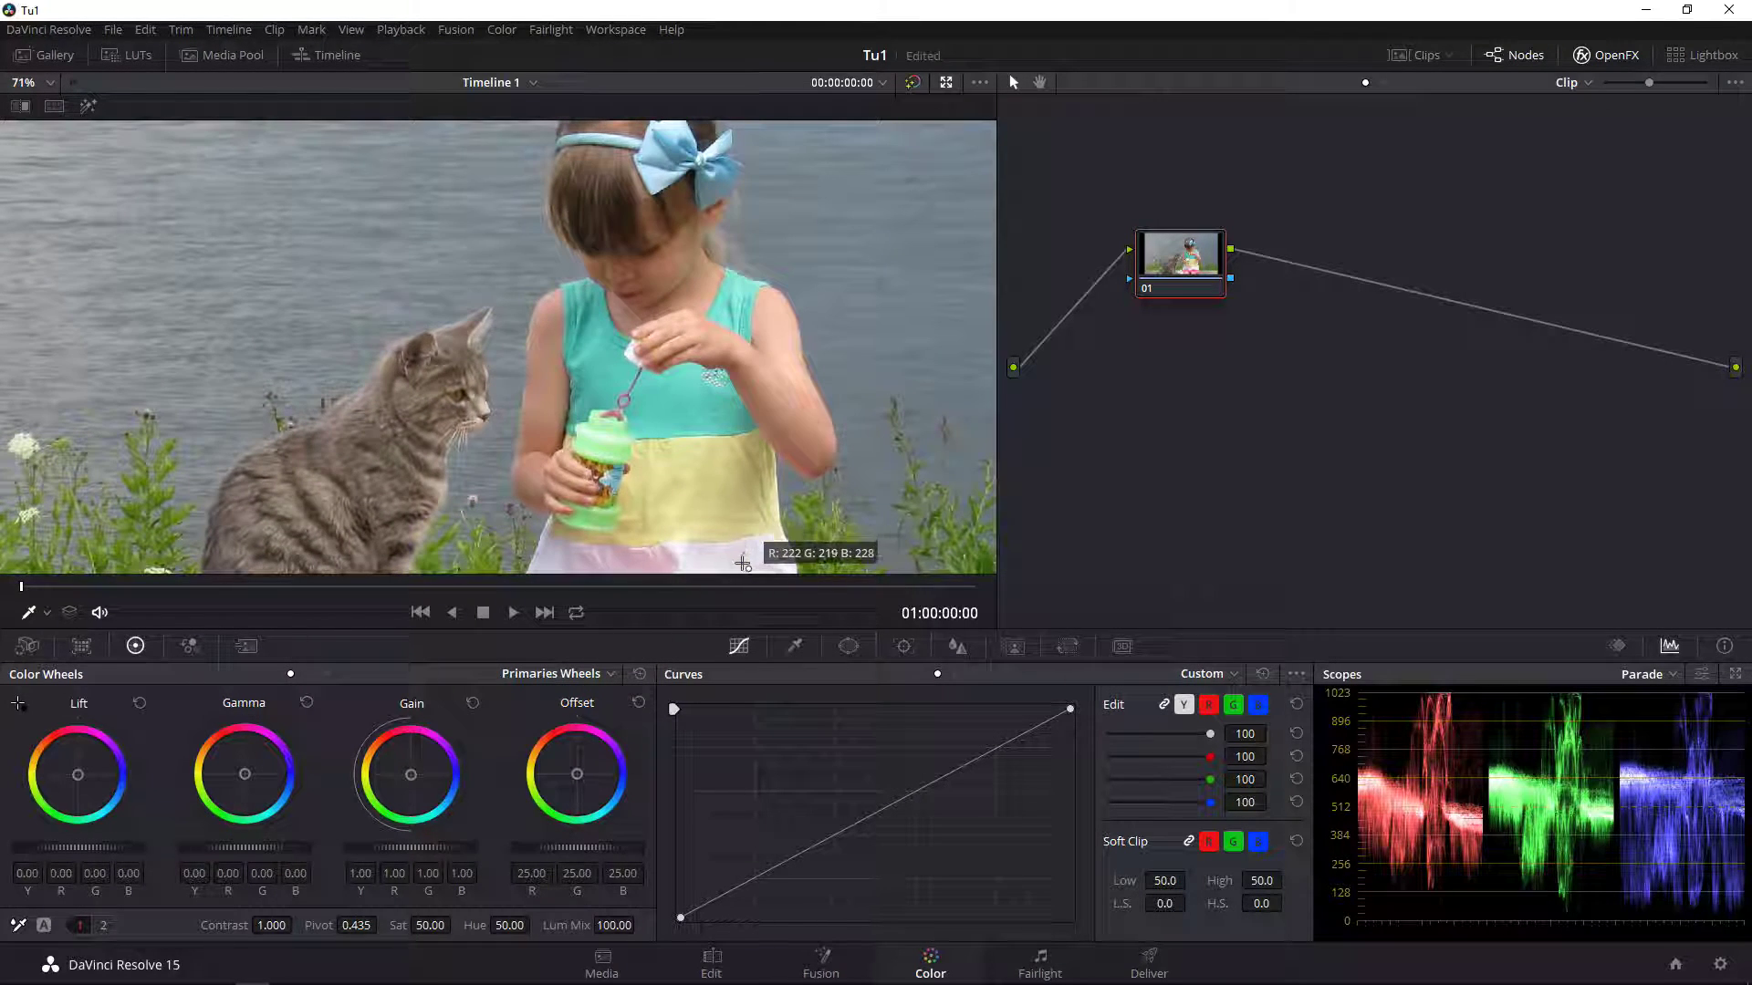
pyautogui.scroll(-1, 720, 538)
pyautogui.scroll(1, 721, 538)
pyautogui.press('space')
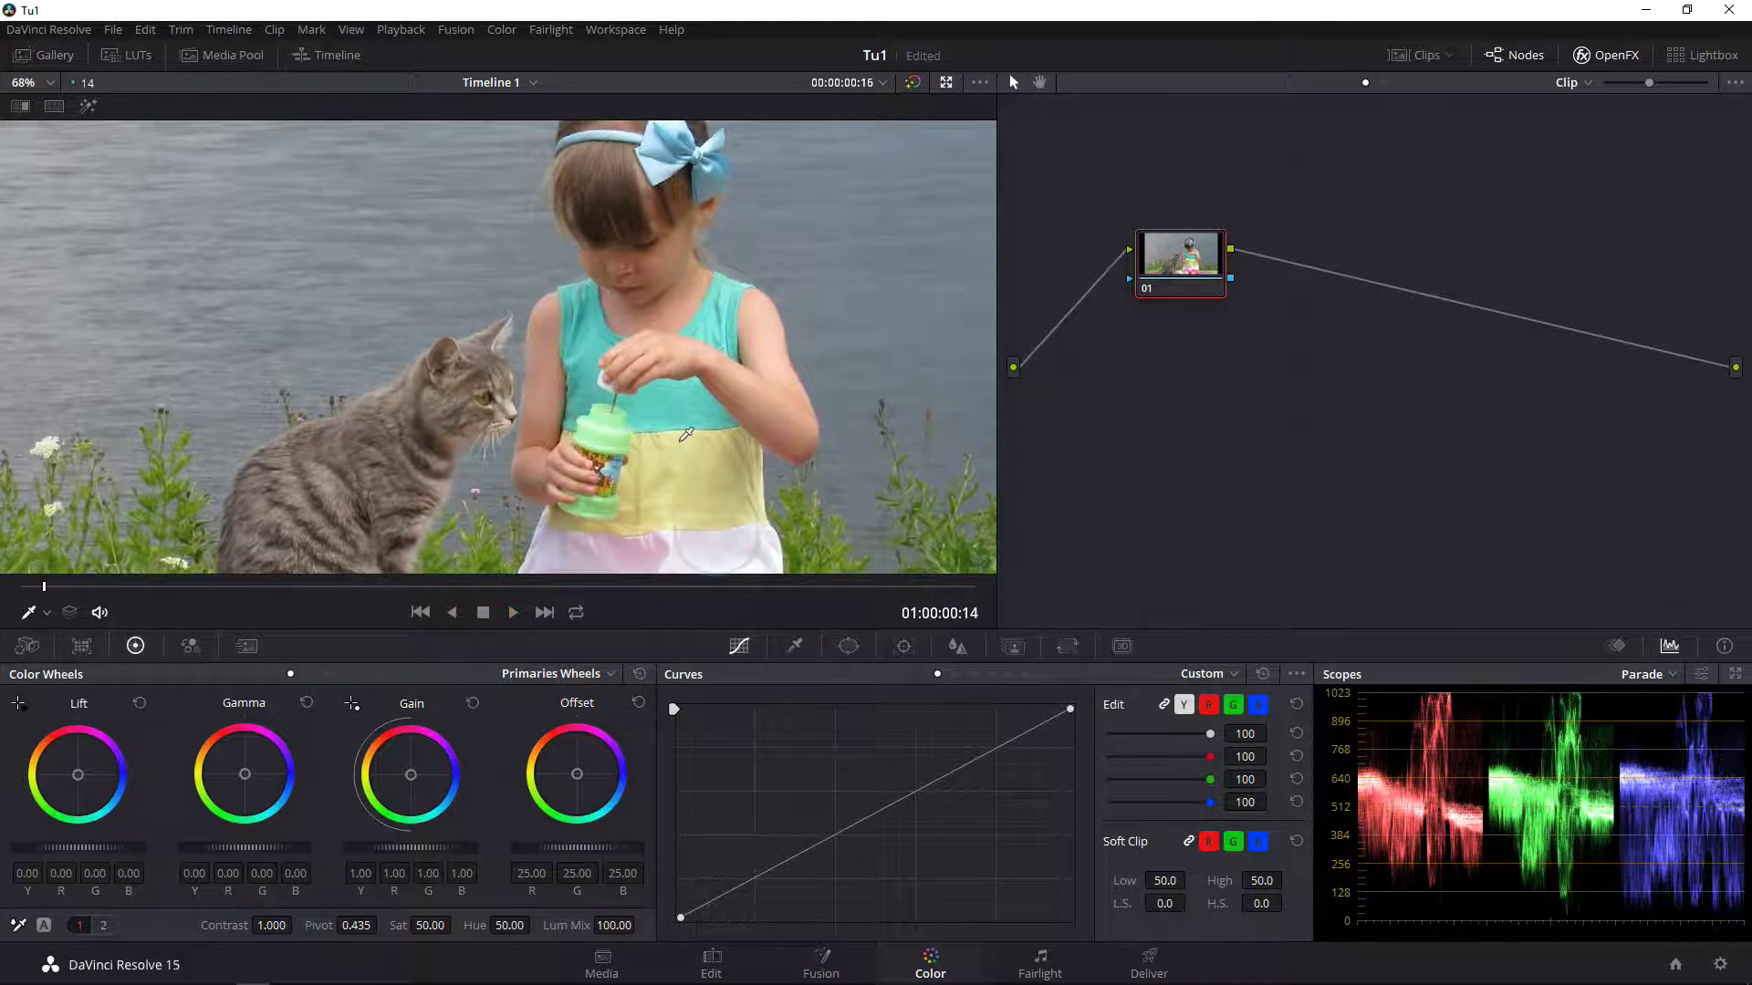
pyautogui.click(701, 527)
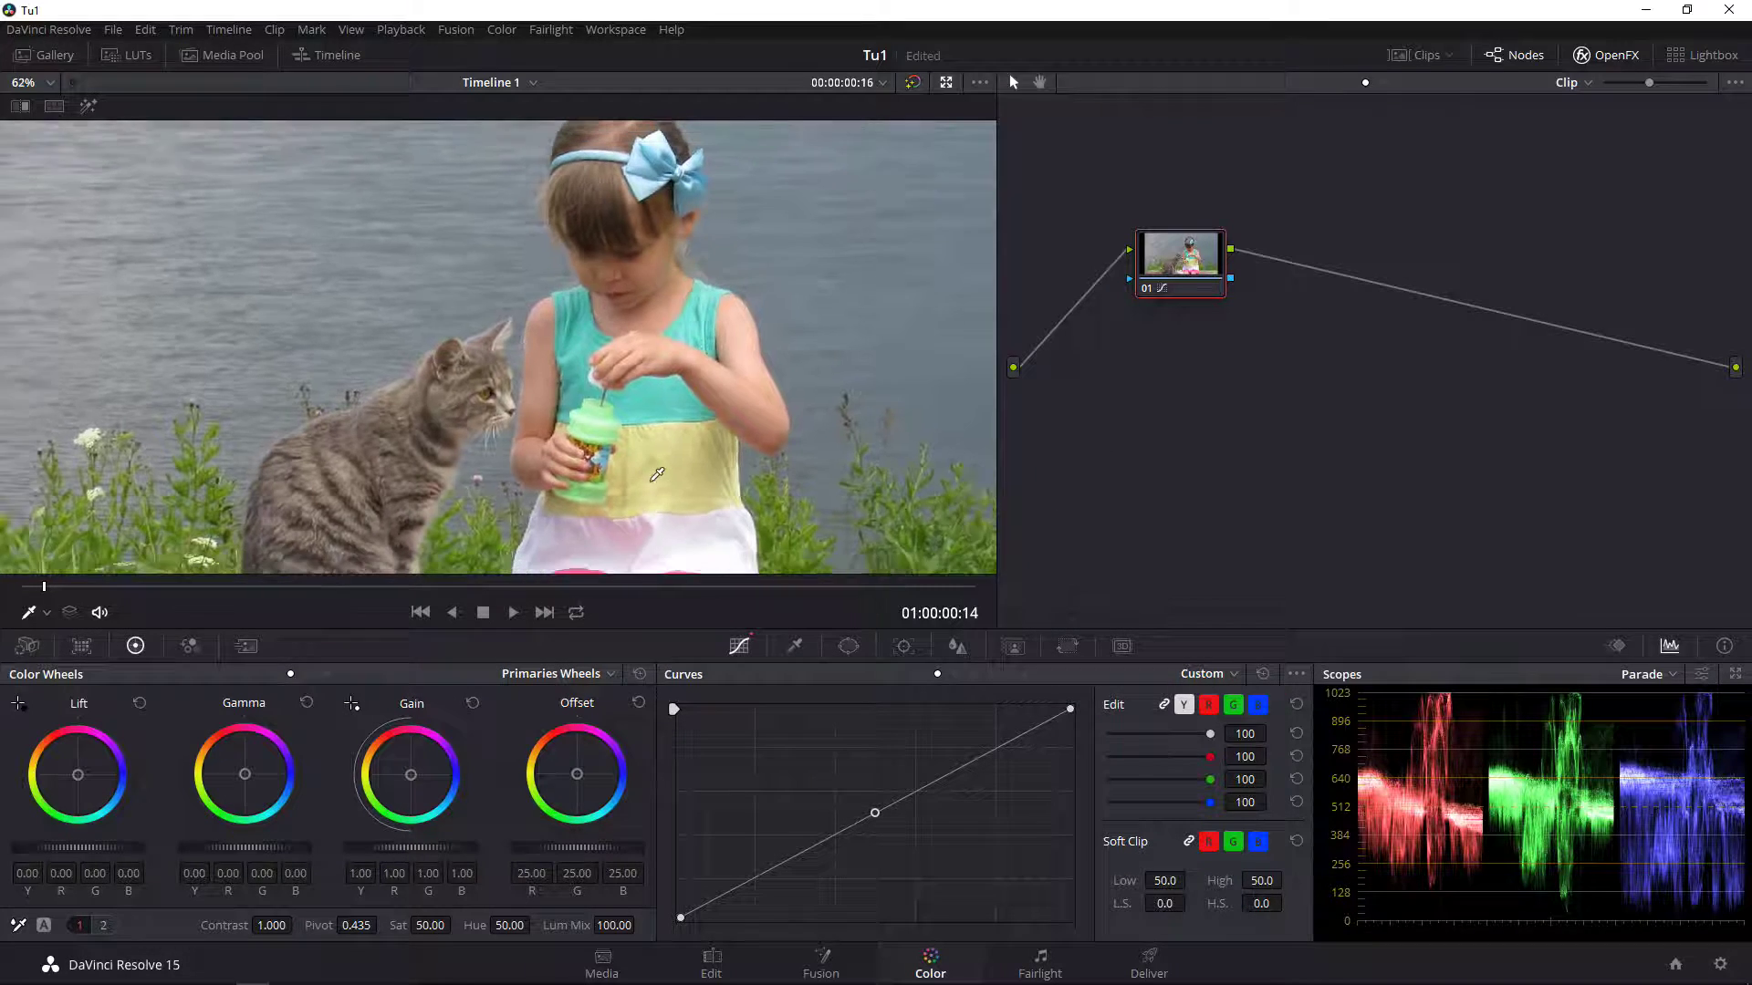
# Remove the stray curve point, set the white point from the dress (Gain 1.01), and fit the viewer
pyautogui.scroll(-2, 622, 365)
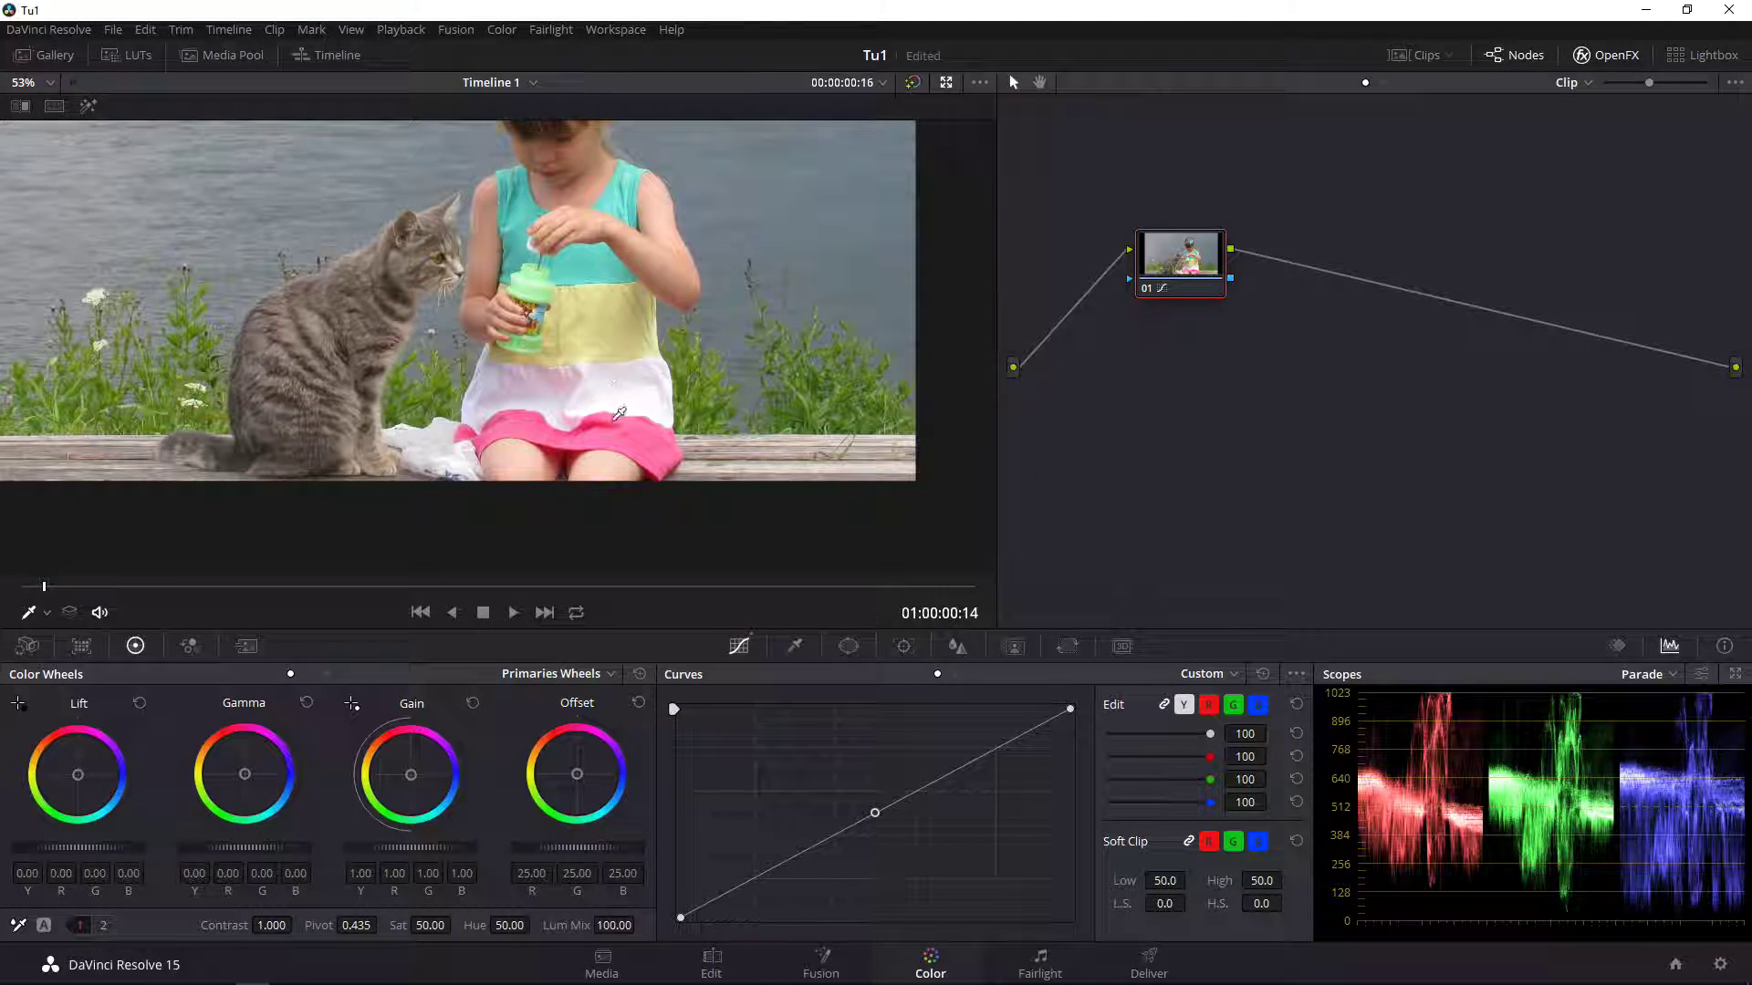
pyautogui.scroll(4, 619, 415)
pyautogui.scroll(1, 677, 399)
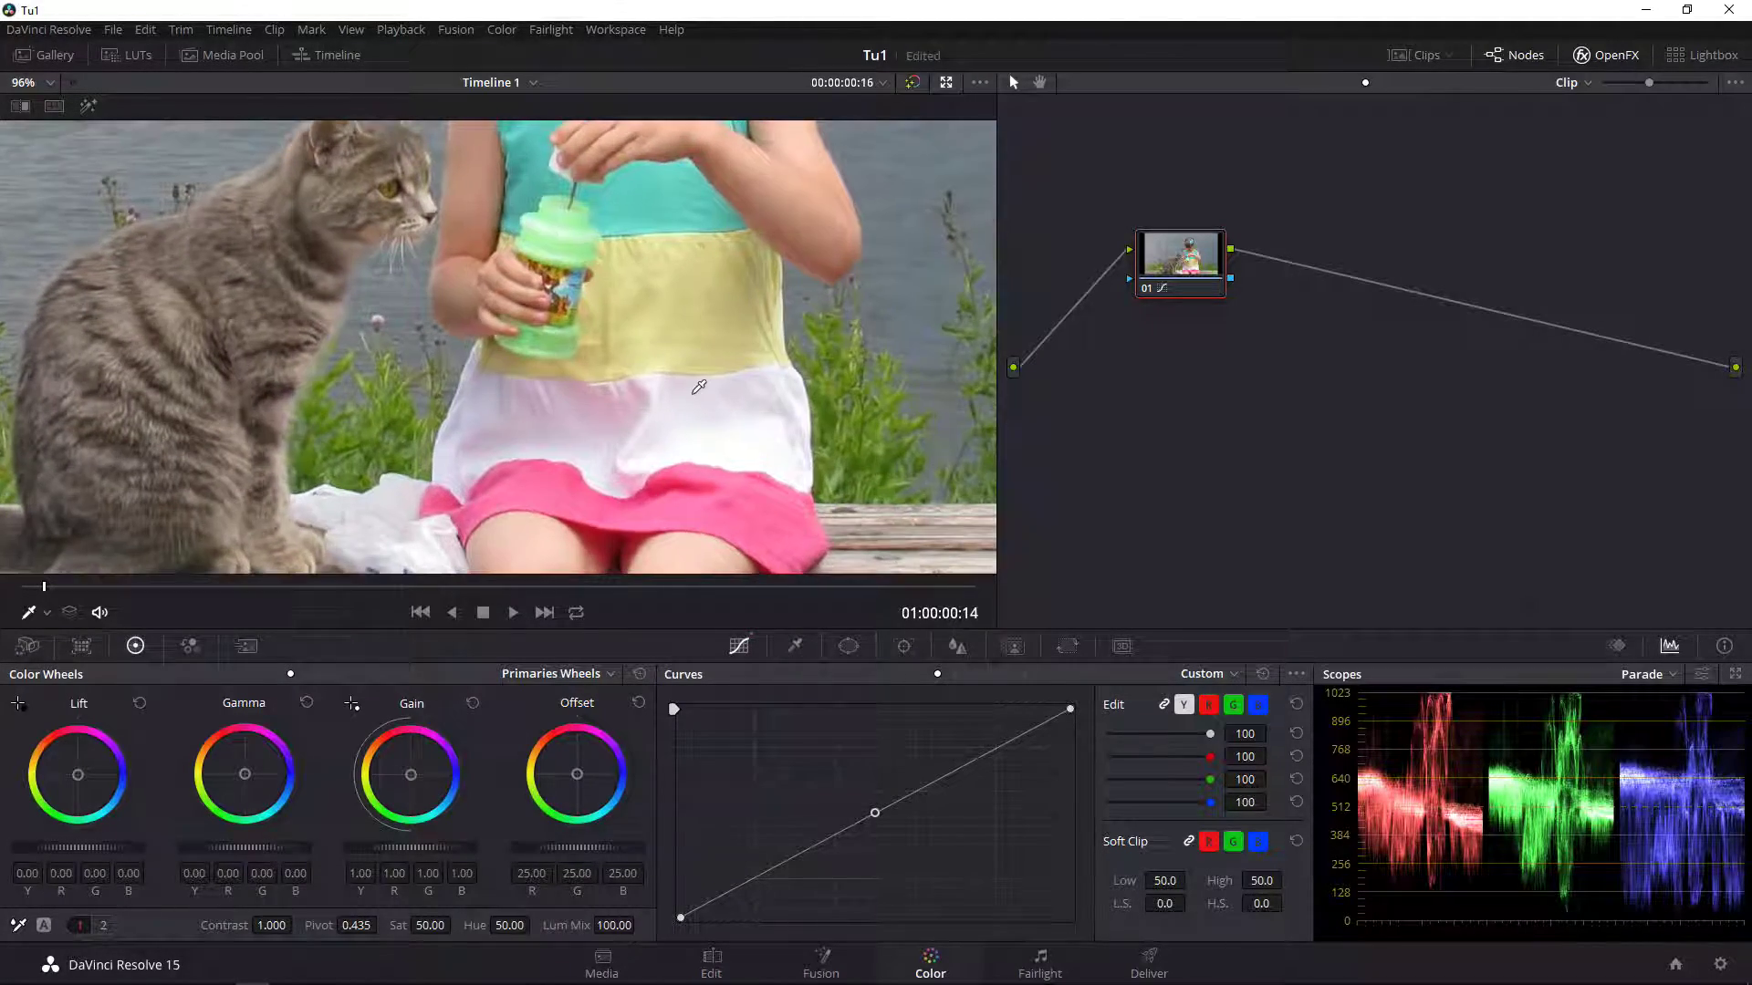
pyautogui.moveTo(644, 423); pyautogui.dragTo(717, 403)
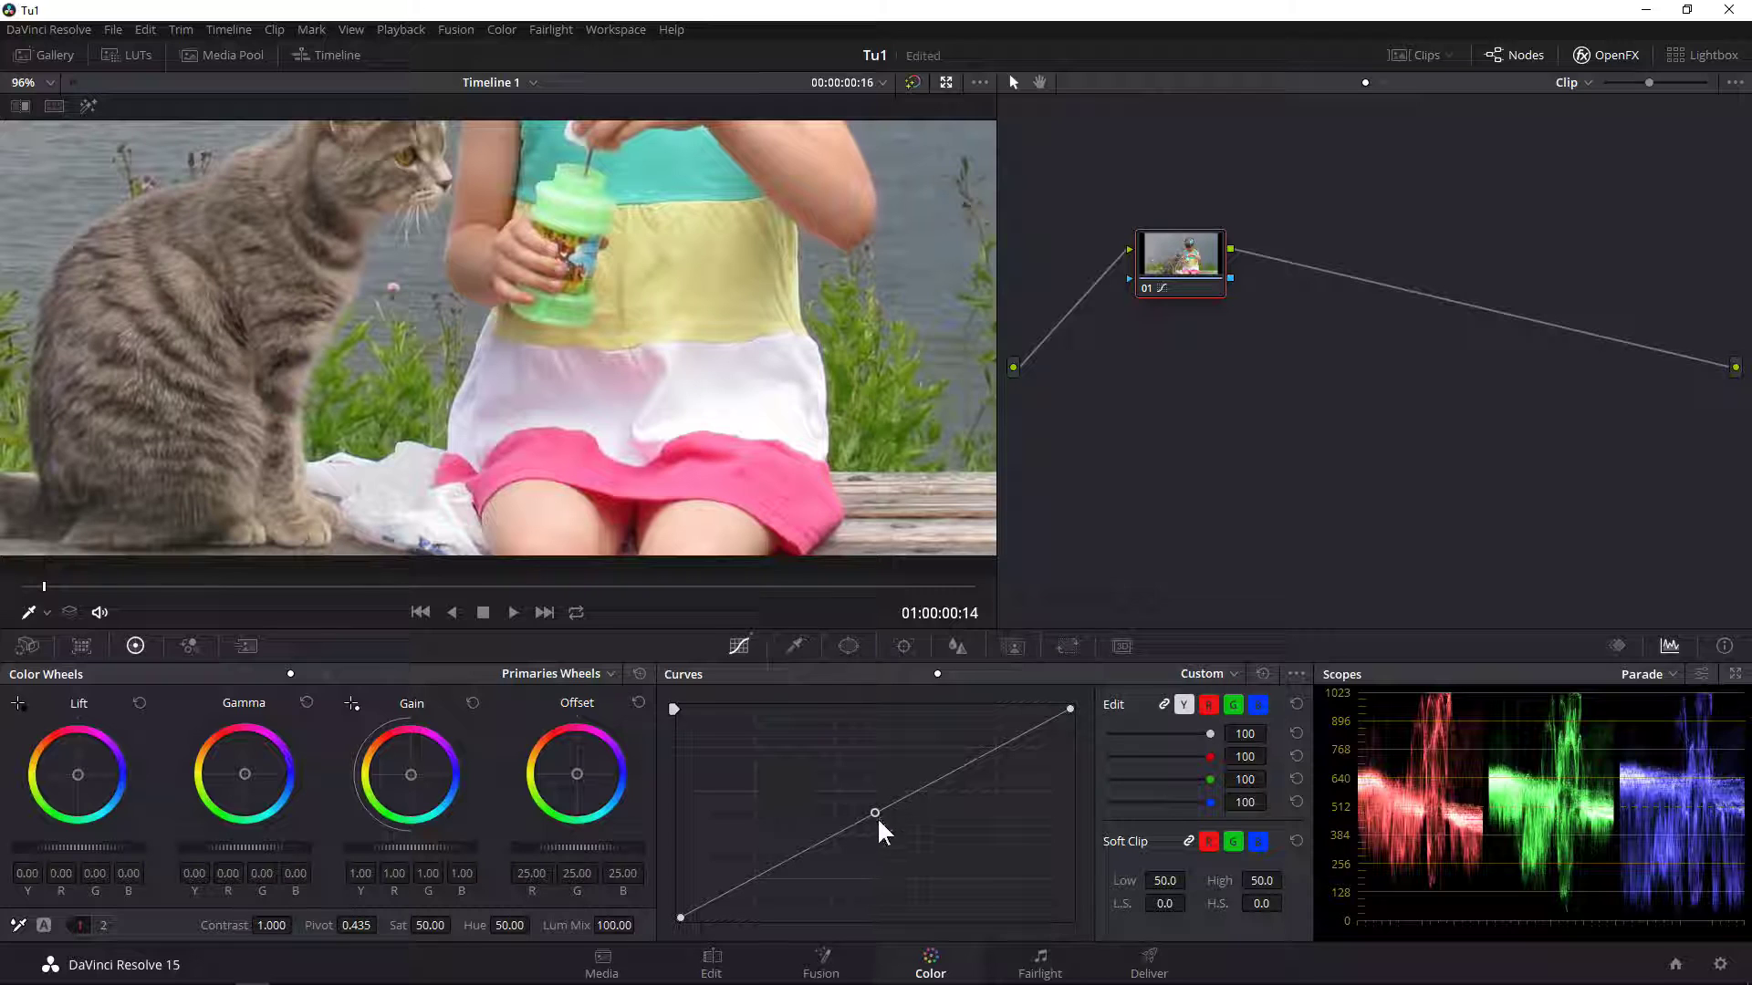
pyautogui.rightClick(874, 812)
pyautogui.scroll(1, 768, 410)
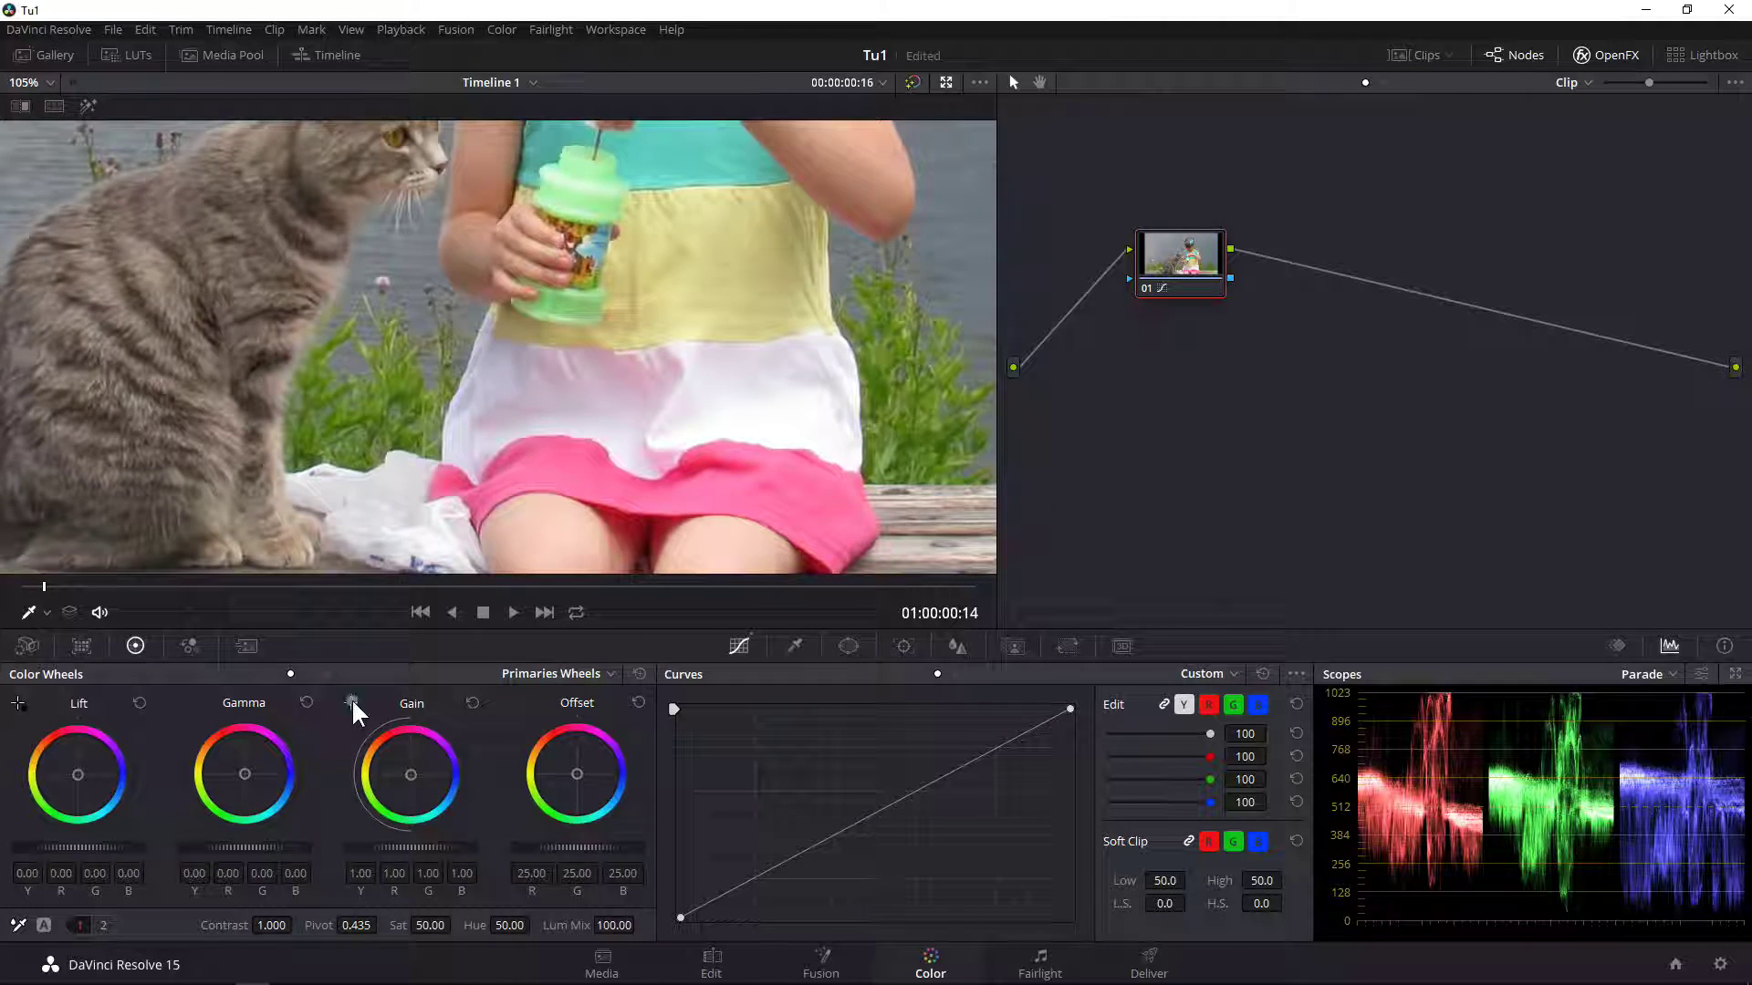
pyautogui.moveTo(775, 448)
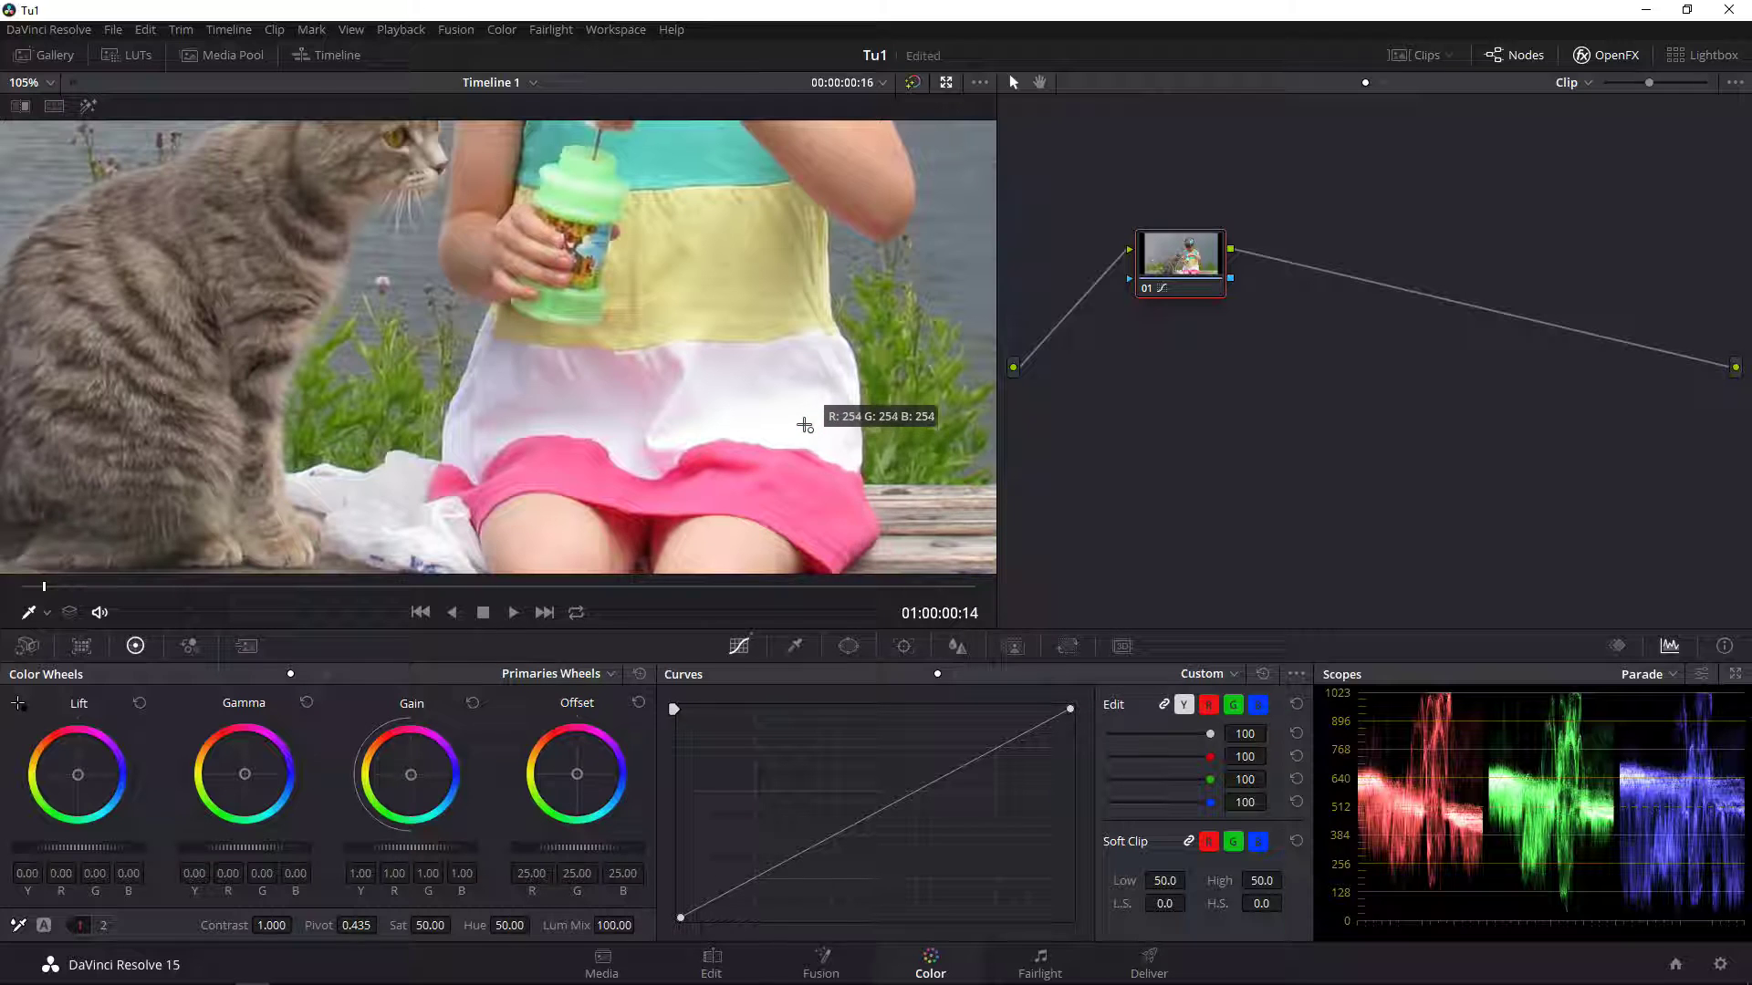
pyautogui.click(801, 436)
pyautogui.scroll(-1, 817, 439)
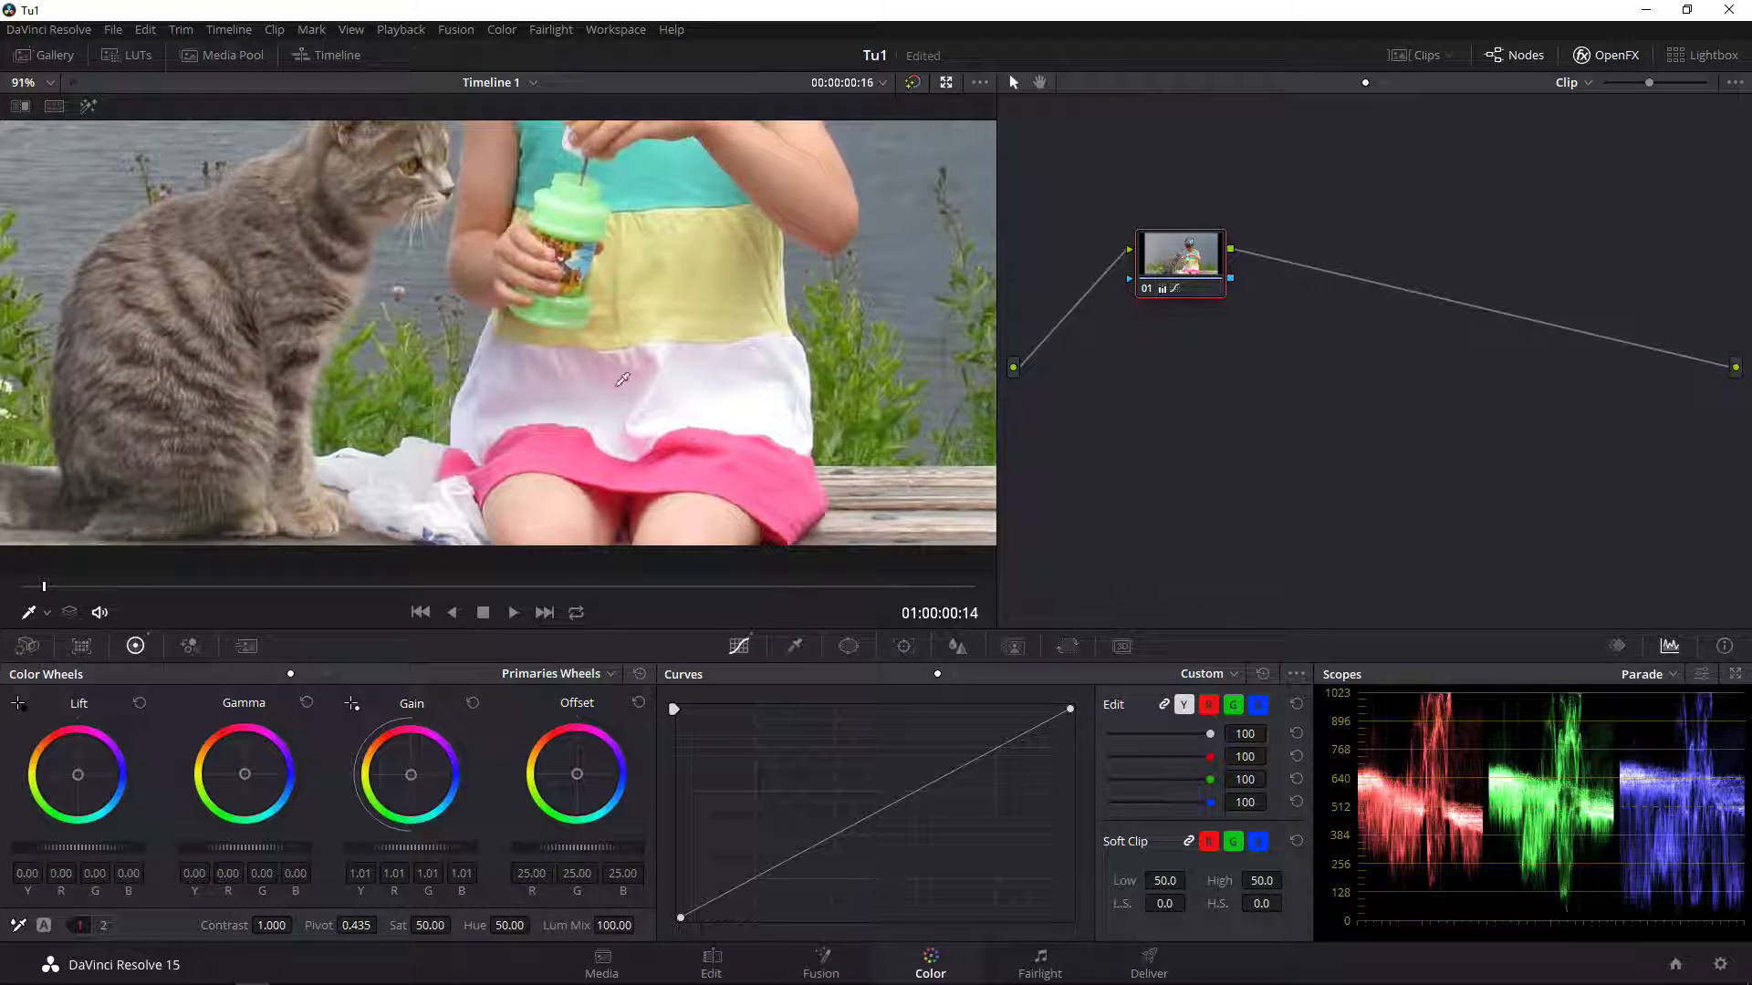
pyautogui.click(35, 80)
pyautogui.click(27, 101)
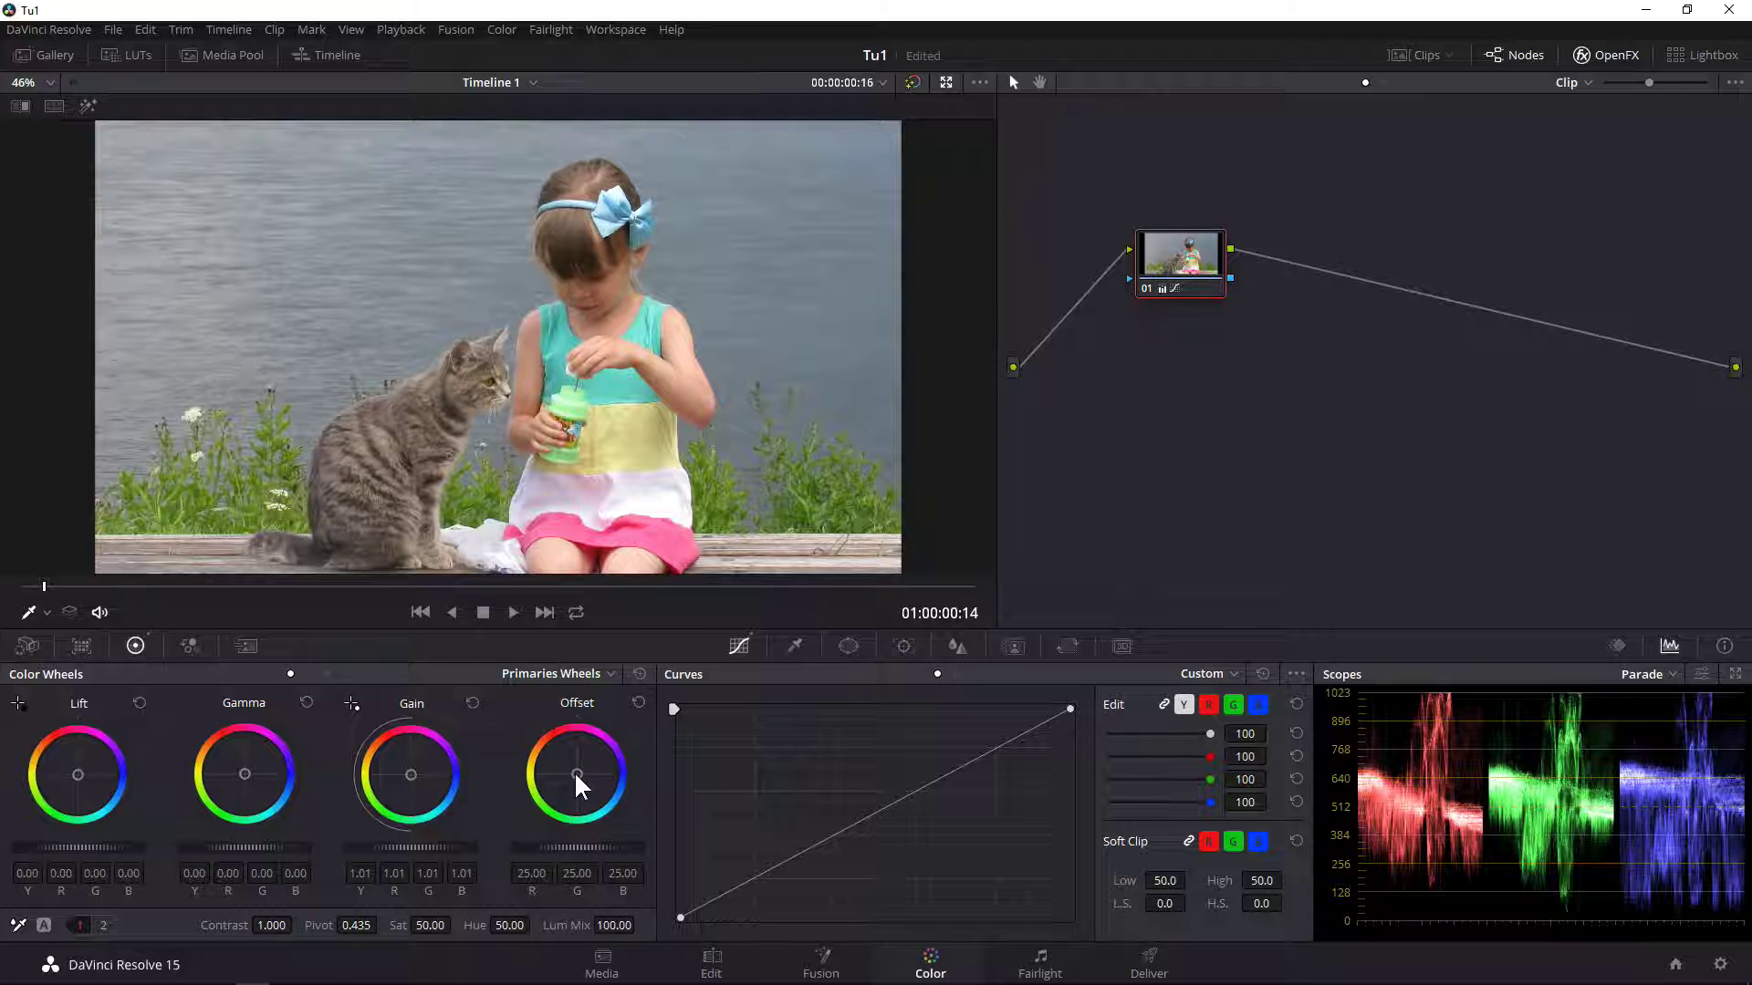
# Shift Offset slightly away from blue, then re-pick the dress white point (Gain 1.02 Y, 1.03 R, 1.00 G, 1.09 B)
pyautogui.moveTo(573, 770); pyautogui.dragTo(688, 743)
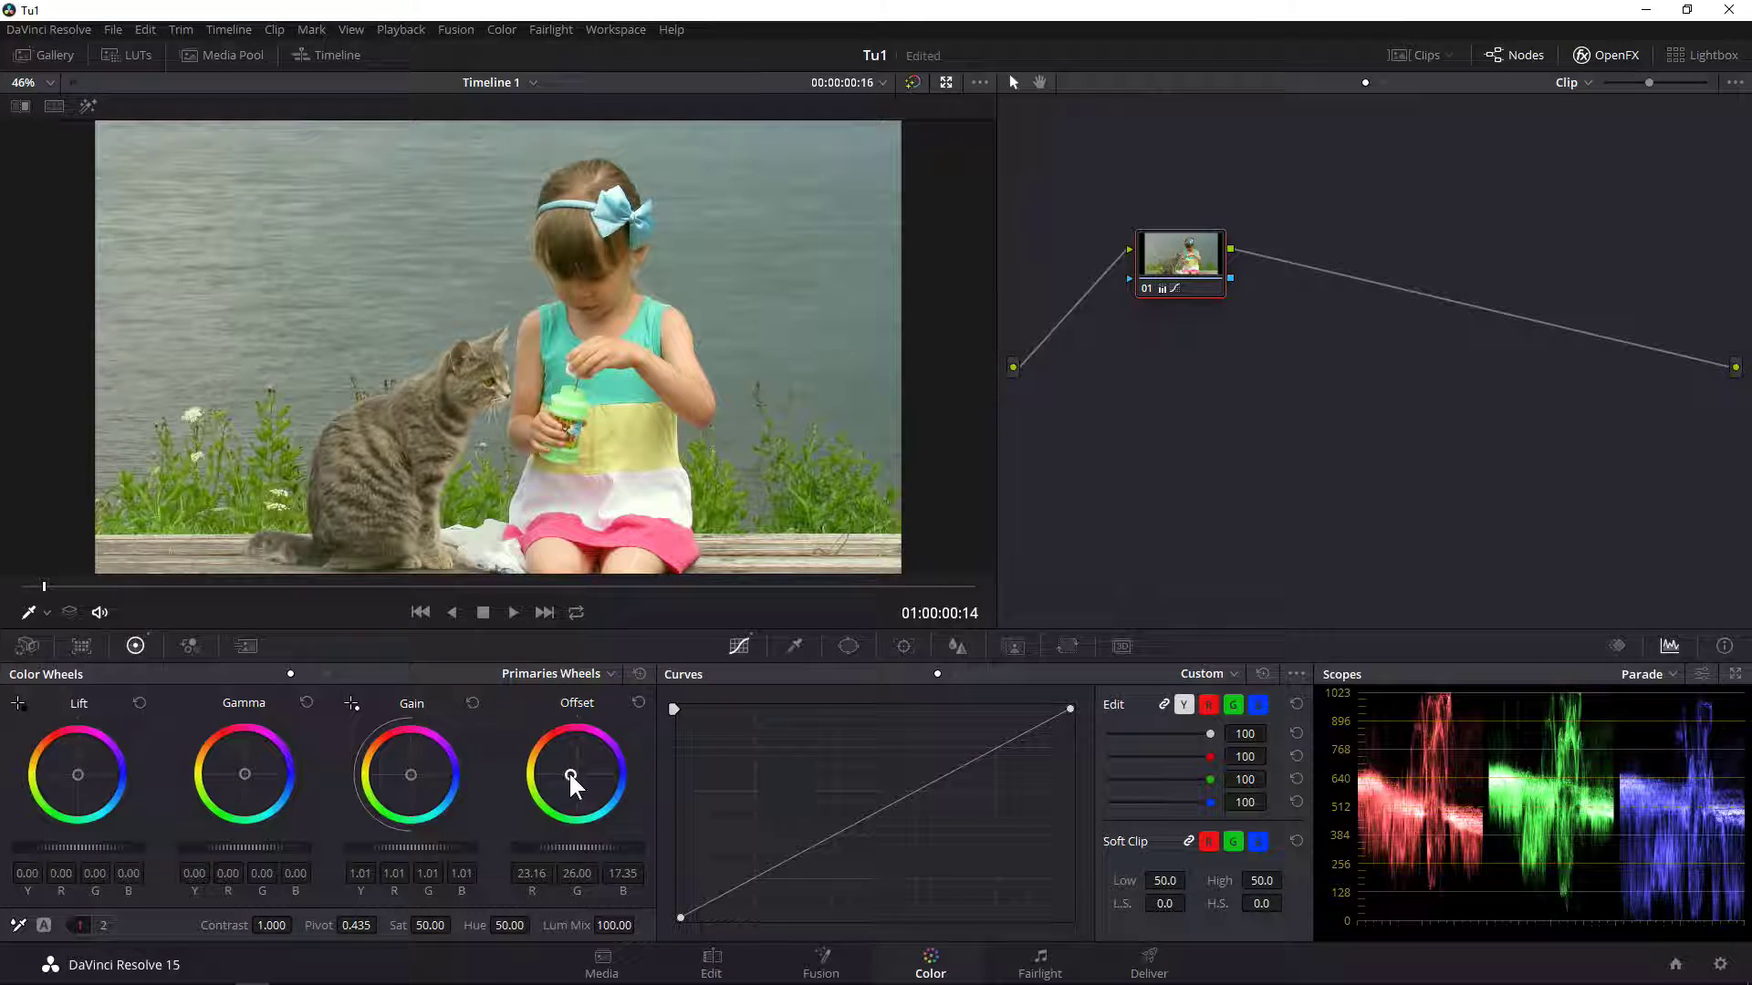
pyautogui.moveTo(567, 770); pyautogui.dragTo(568, 776)
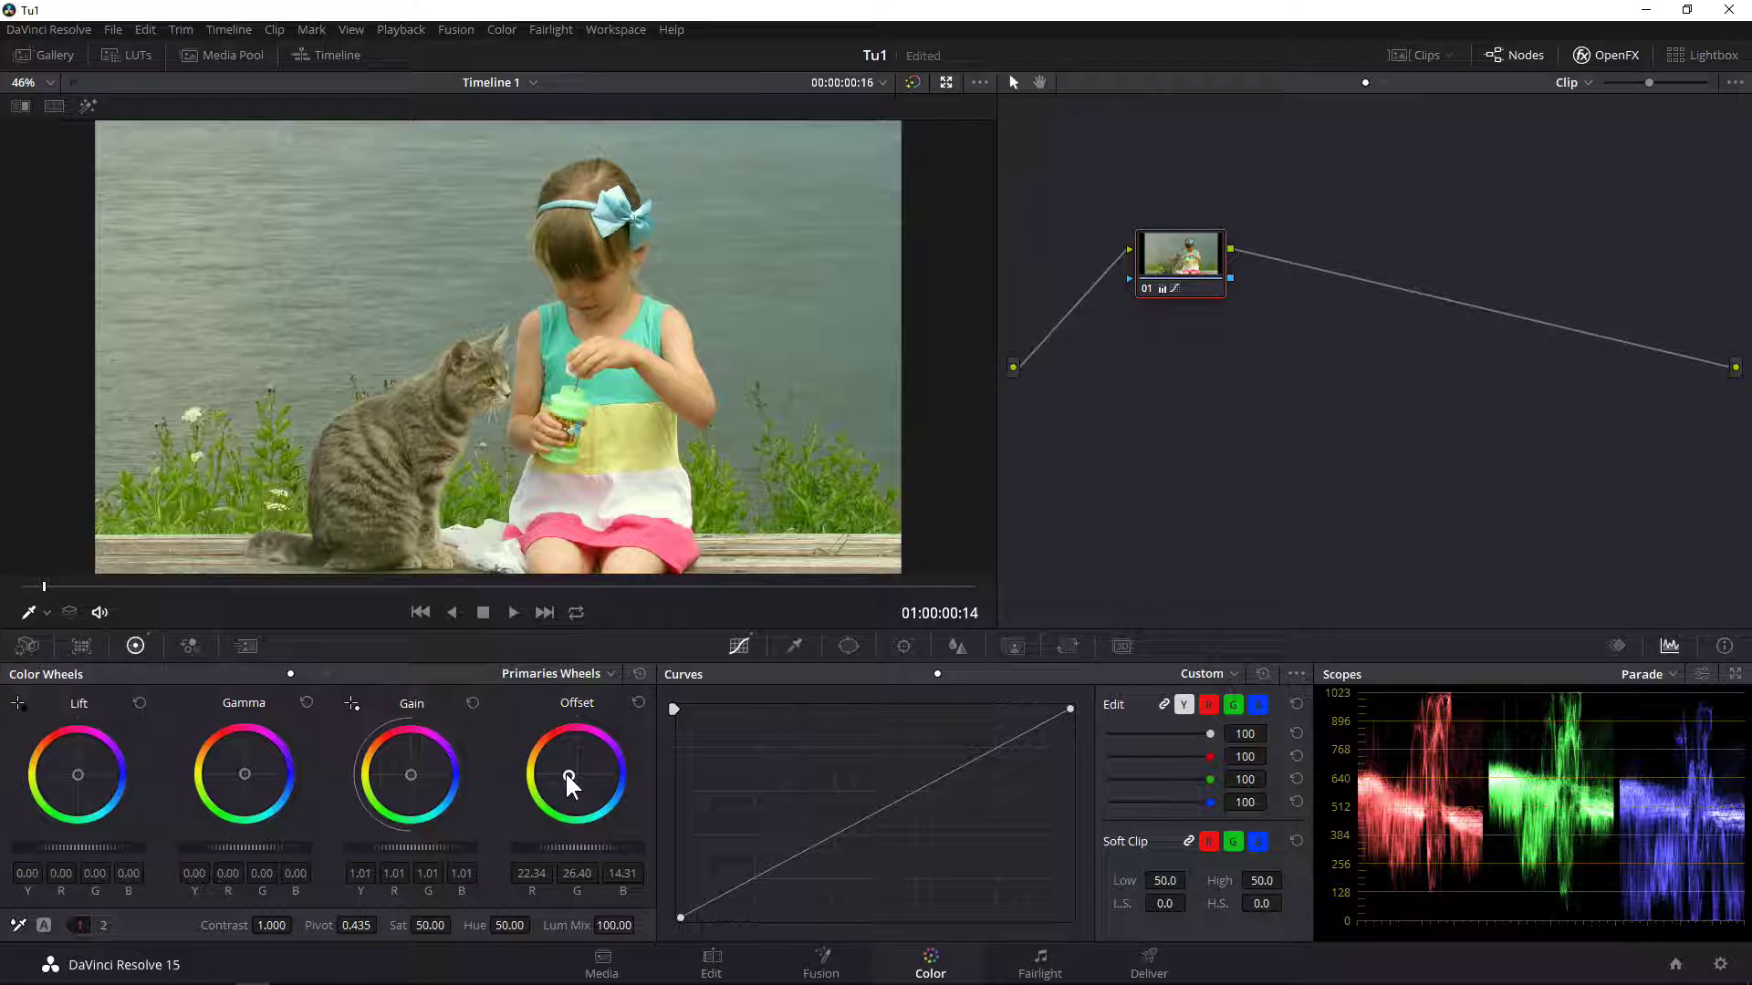
pyautogui.click(351, 703)
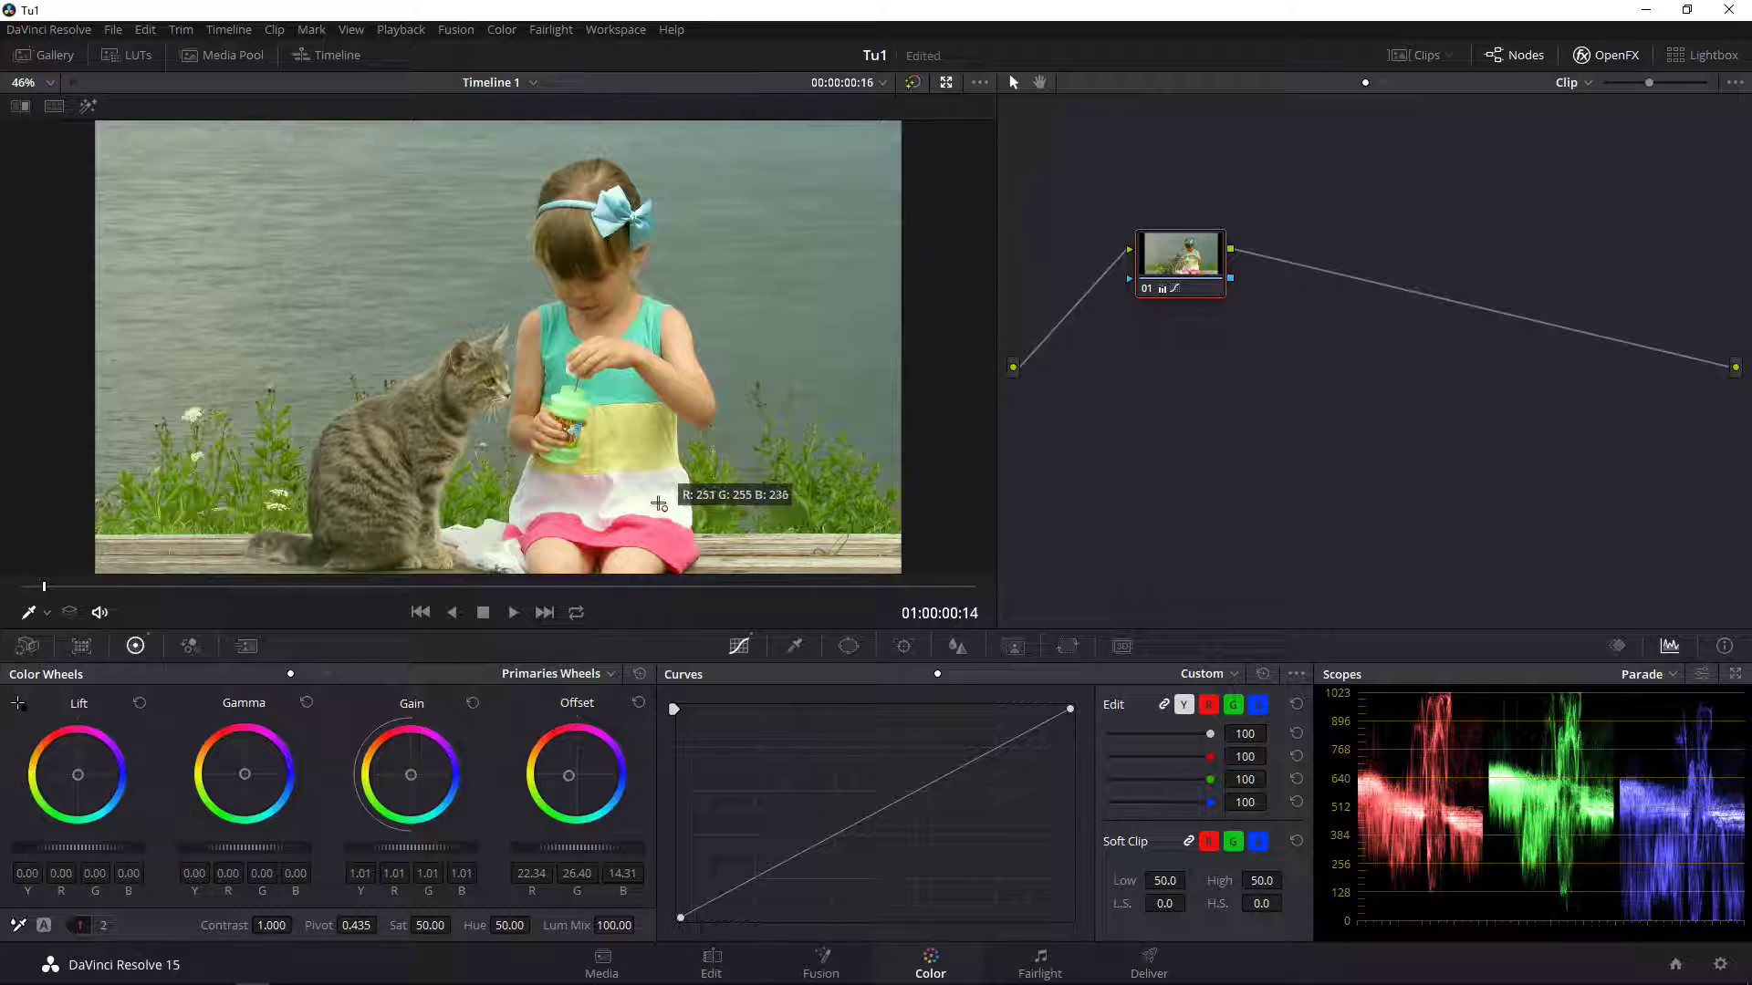
pyautogui.click(658, 493)
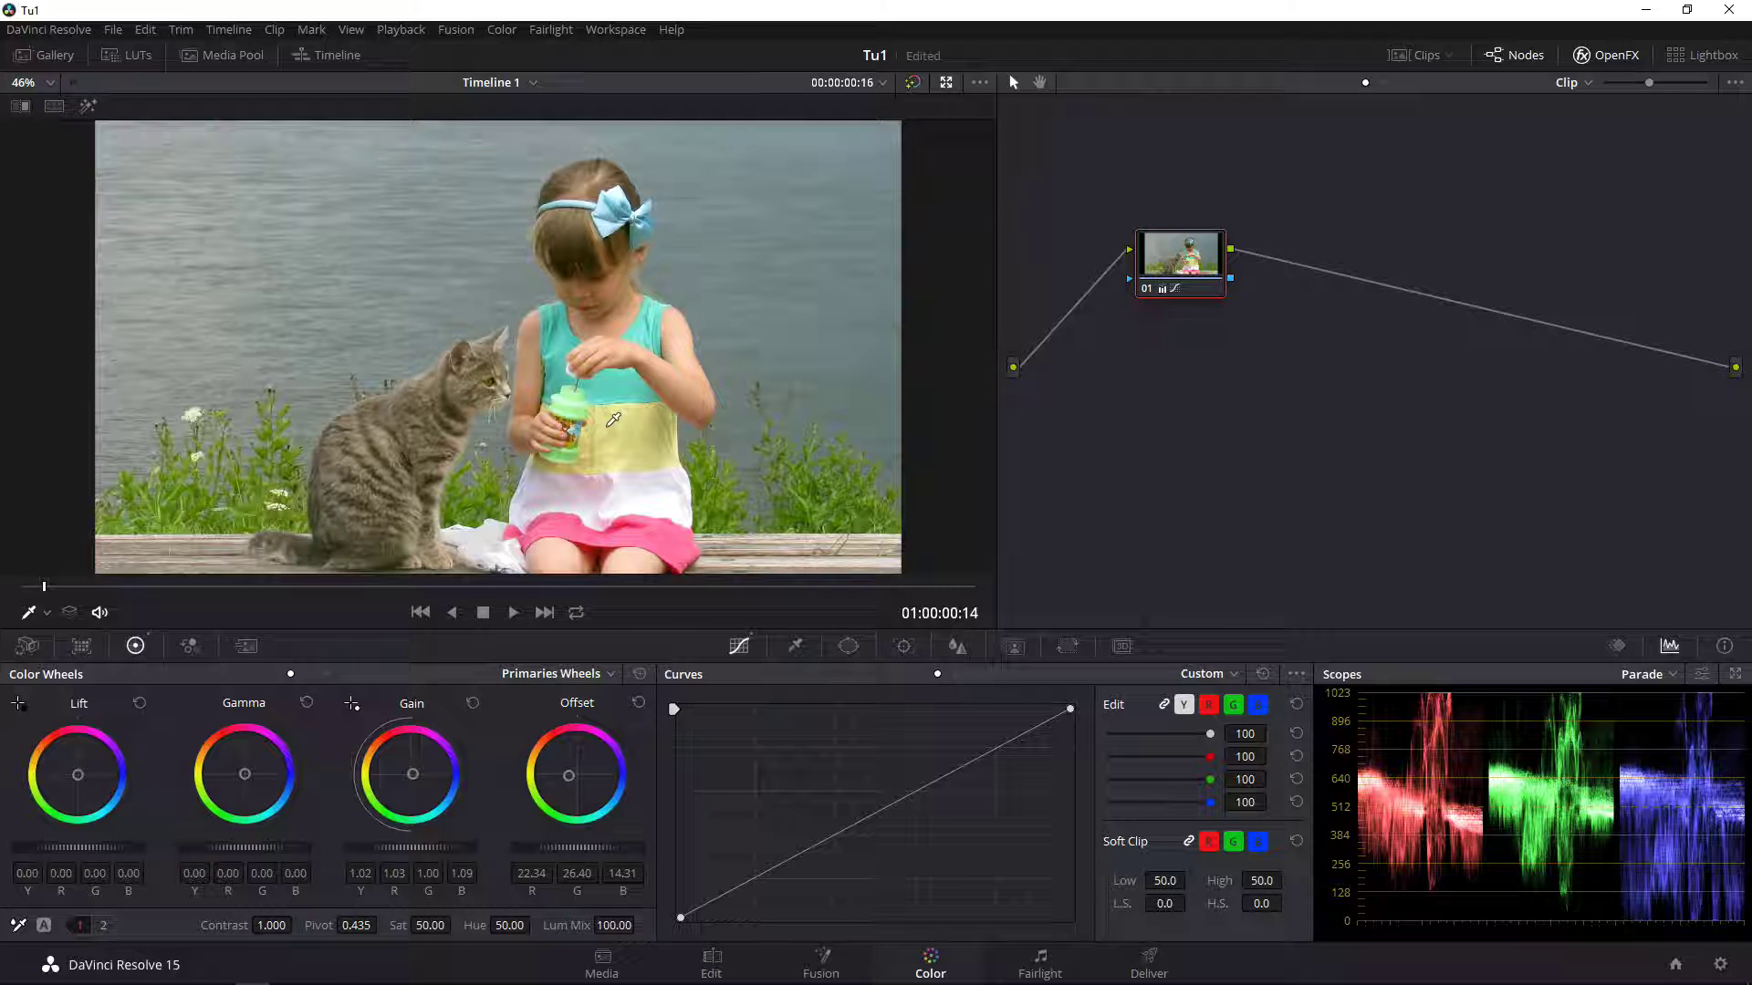
pyautogui.click(613, 419)
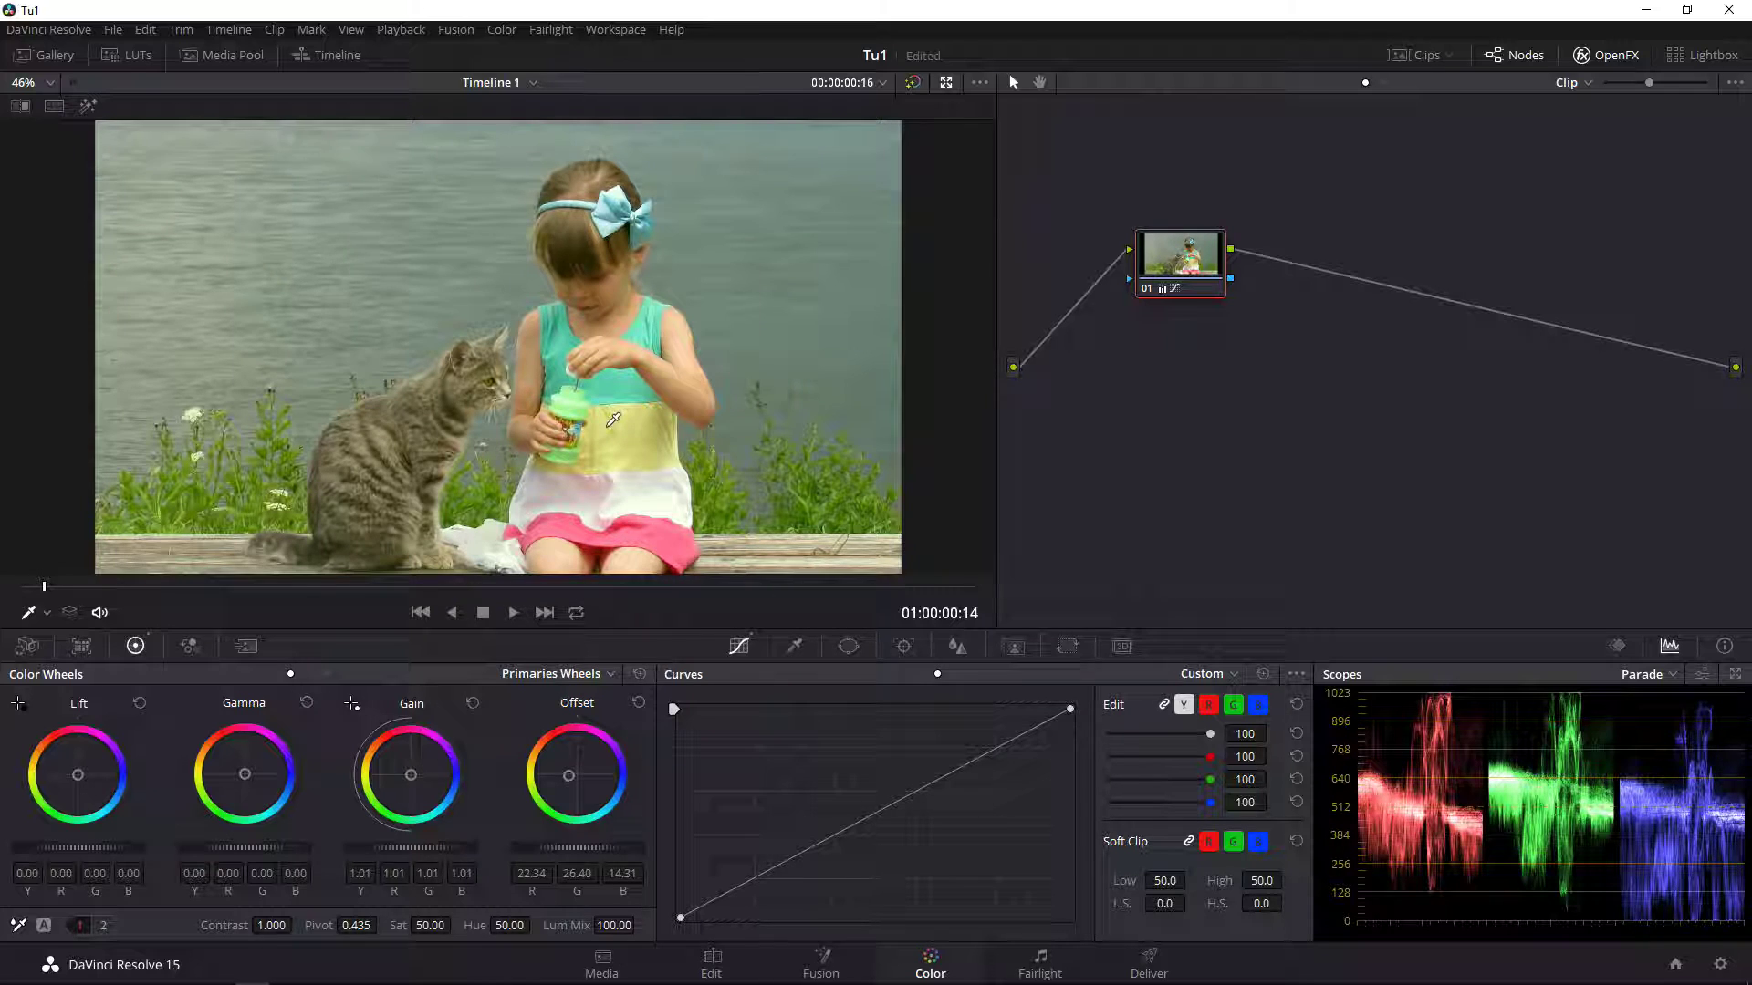
pyautogui.hotkey('ctrl', 'z')
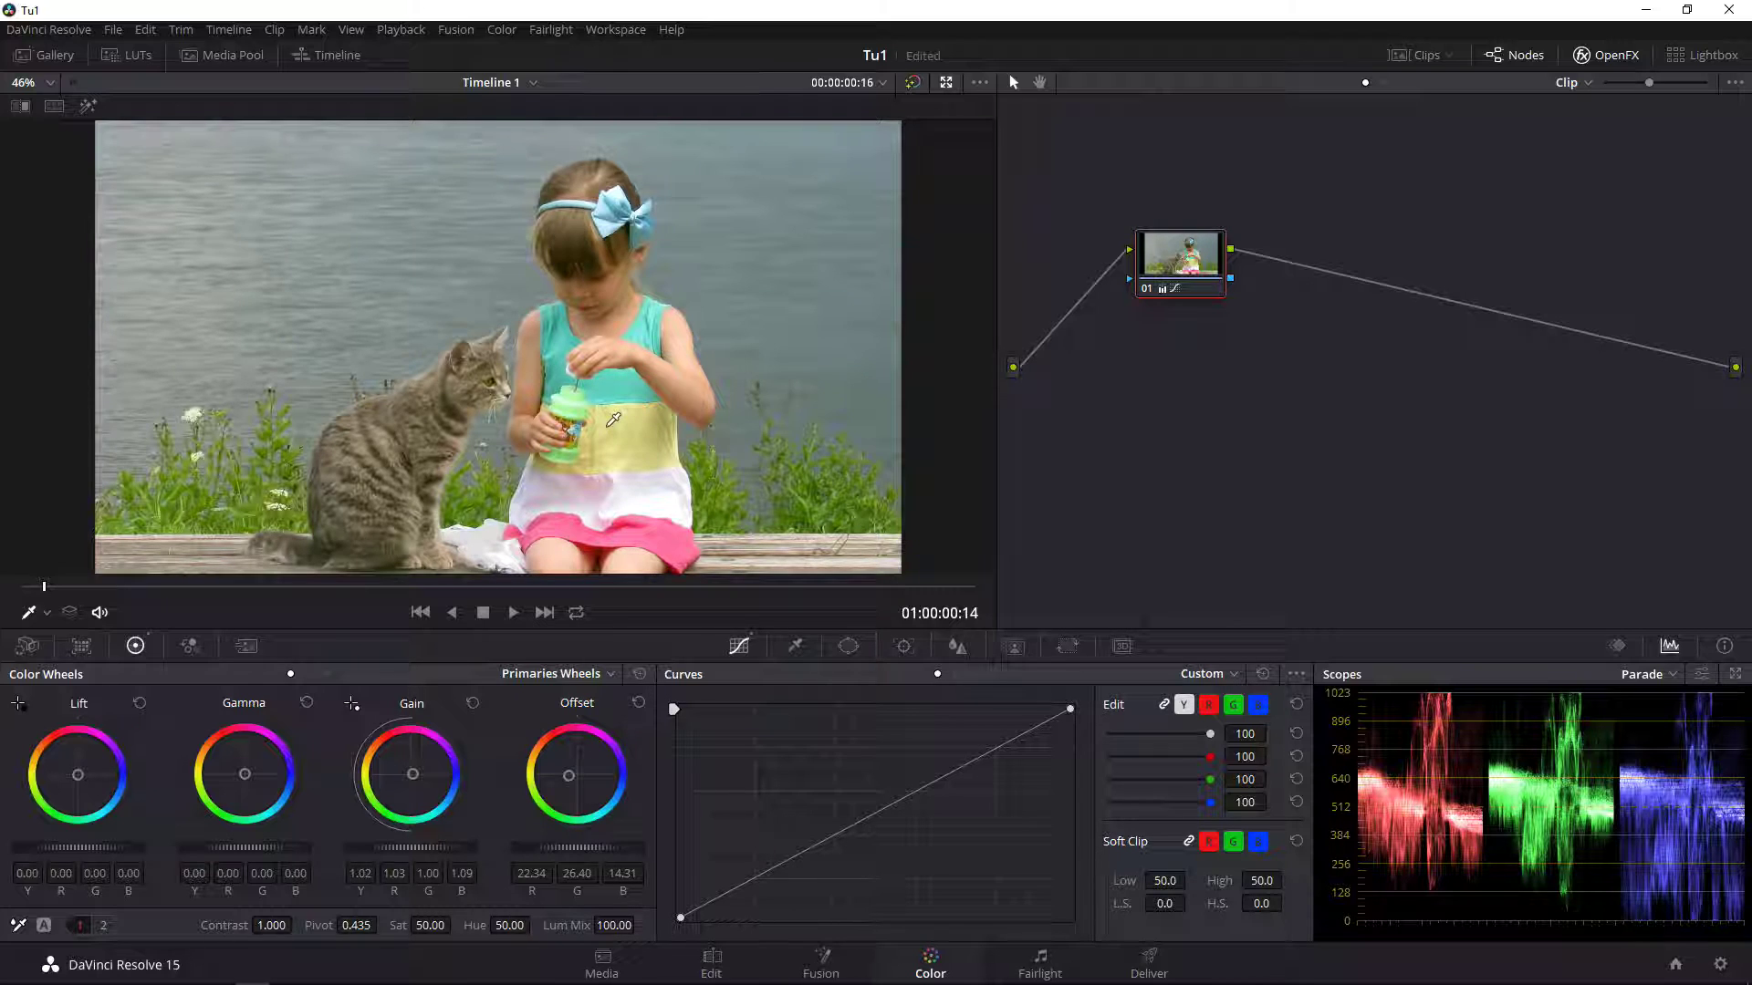
pyautogui.hotkey('shift', 'd')
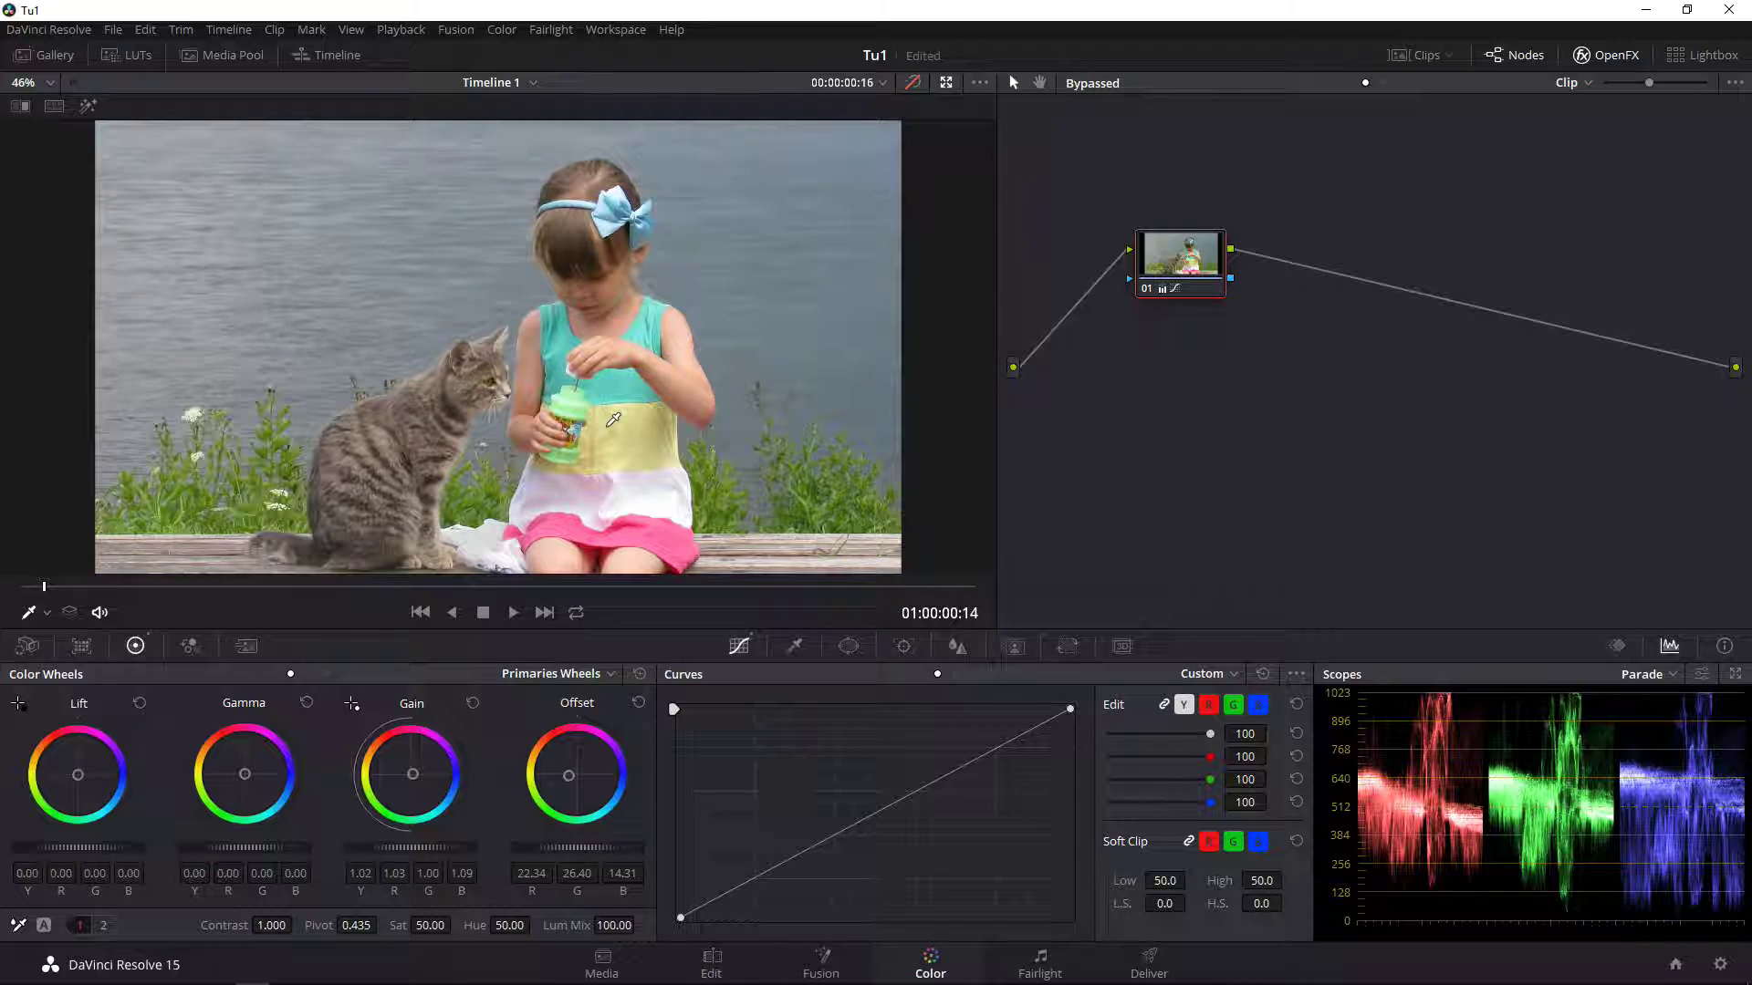
pyautogui.click(911, 82)
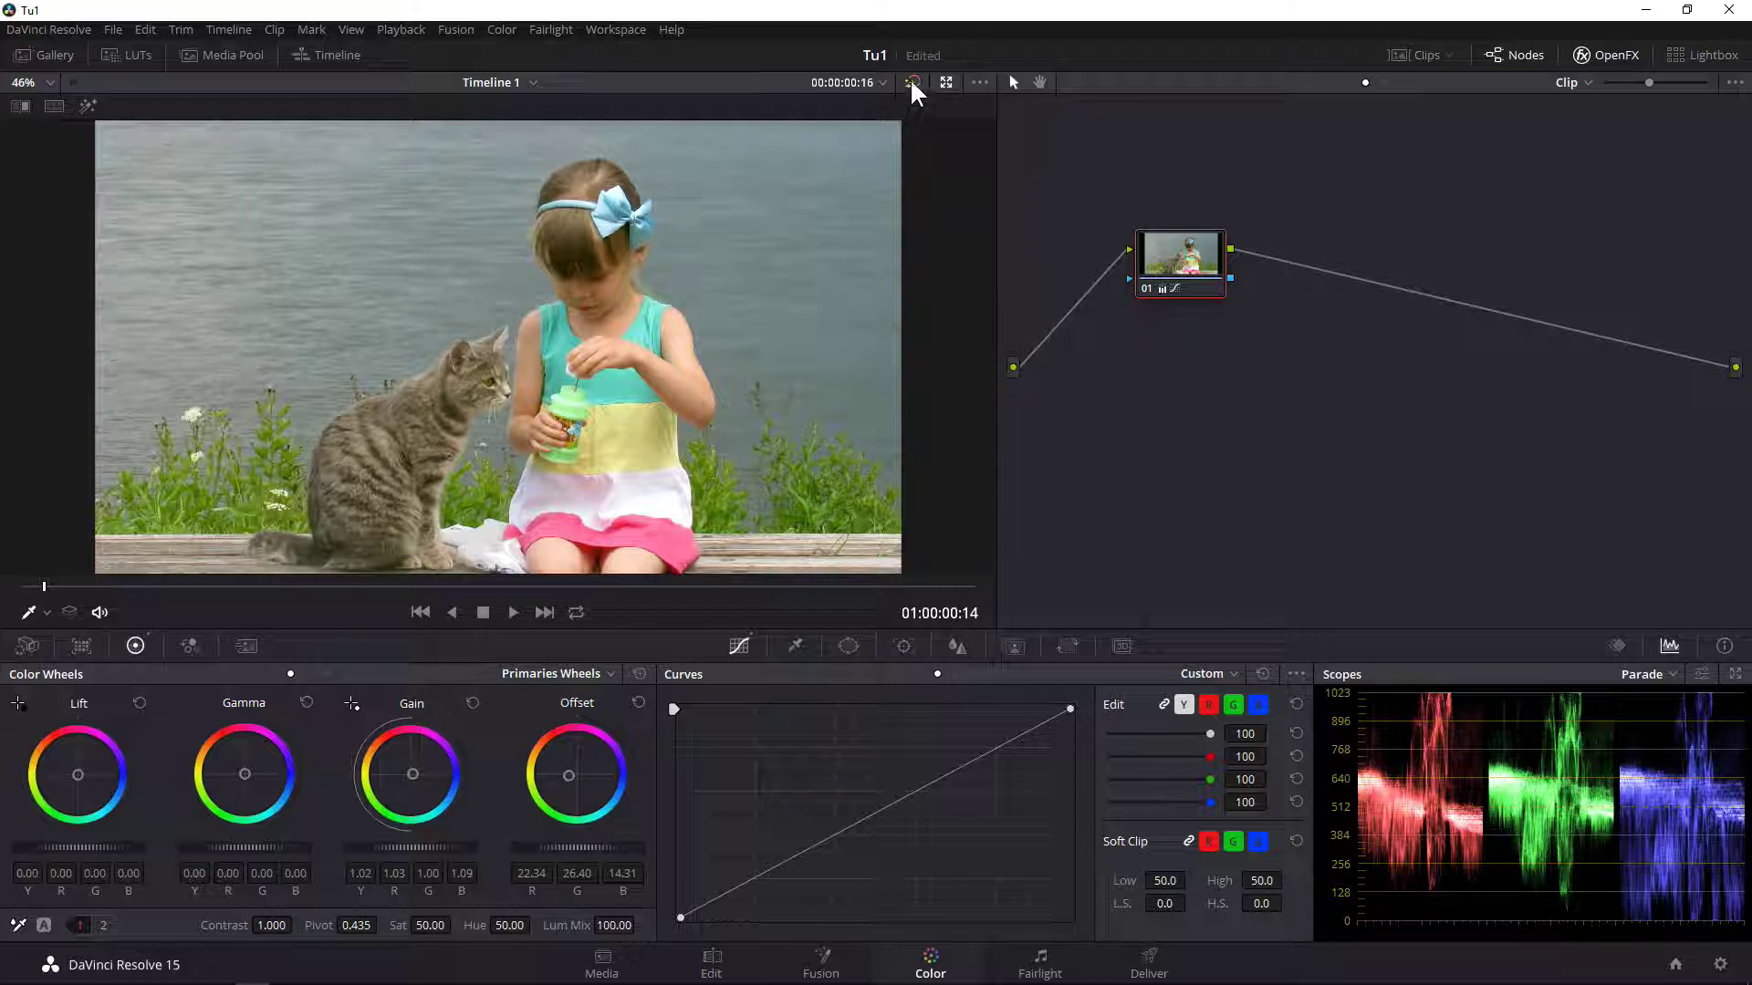
pyautogui.click(912, 83)
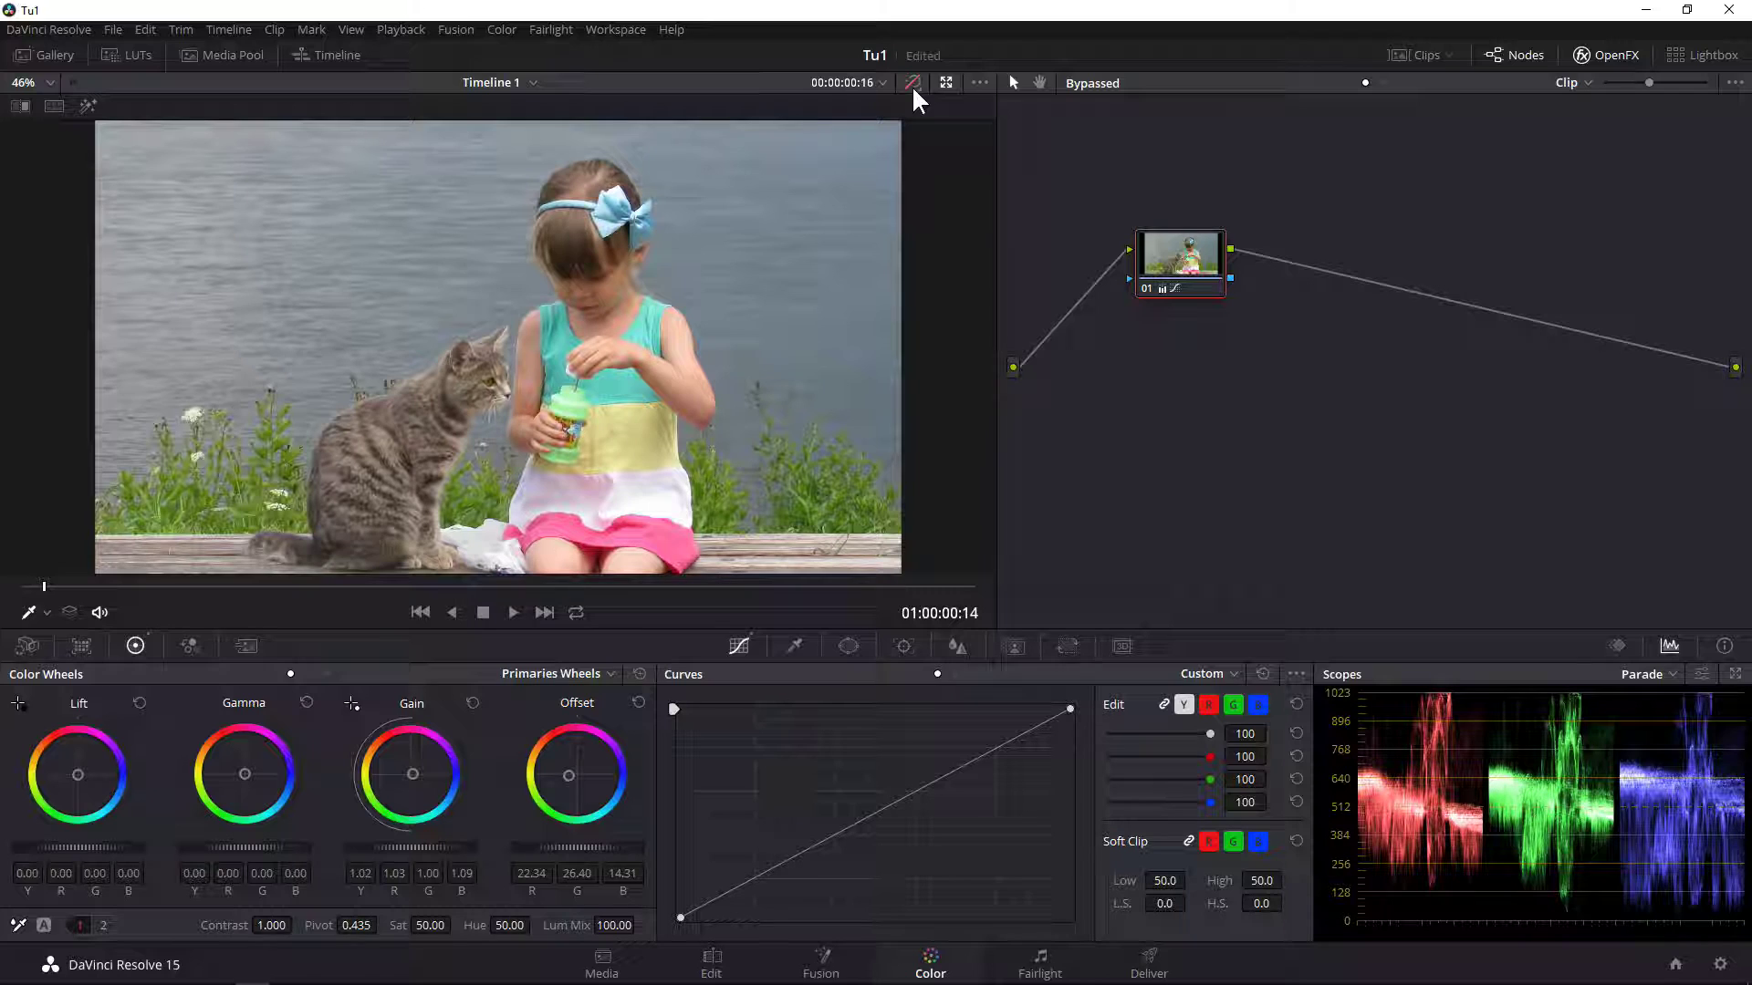
pyautogui.click(908, 91)
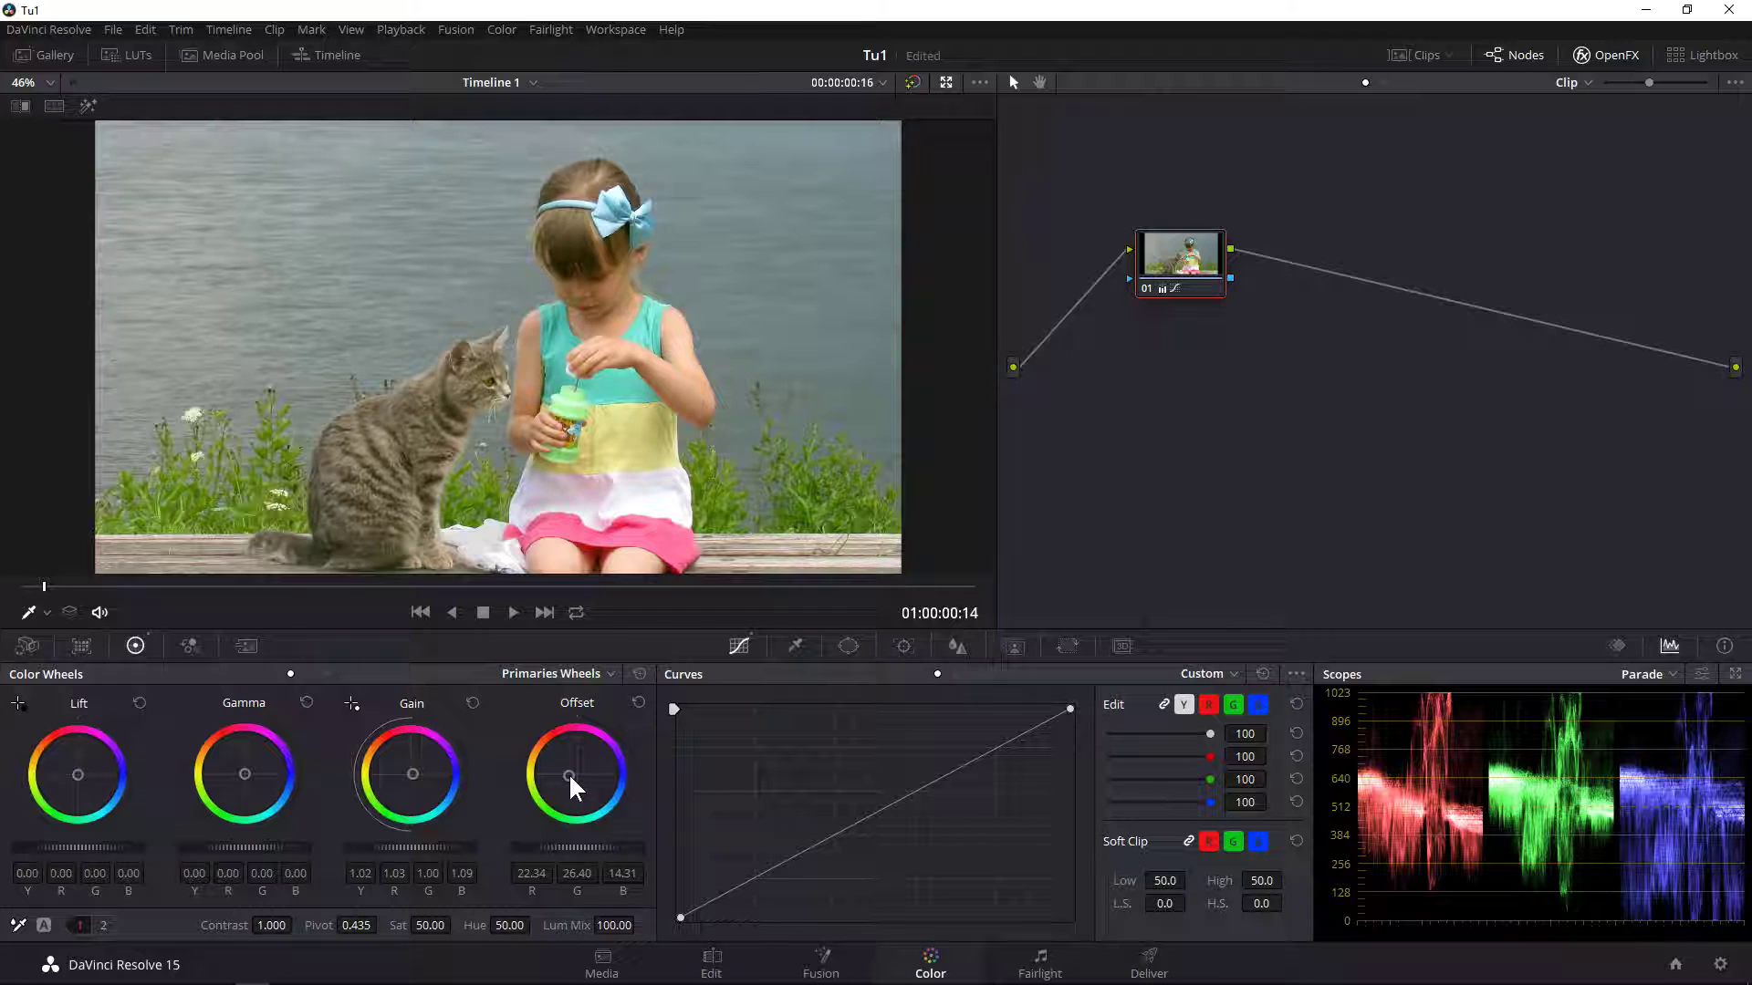
# Shift the Offset toward blue to 15.23 R, 25.44 G, 35.34 B
pyautogui.moveTo(566, 773); pyautogui.dragTo(584, 782)
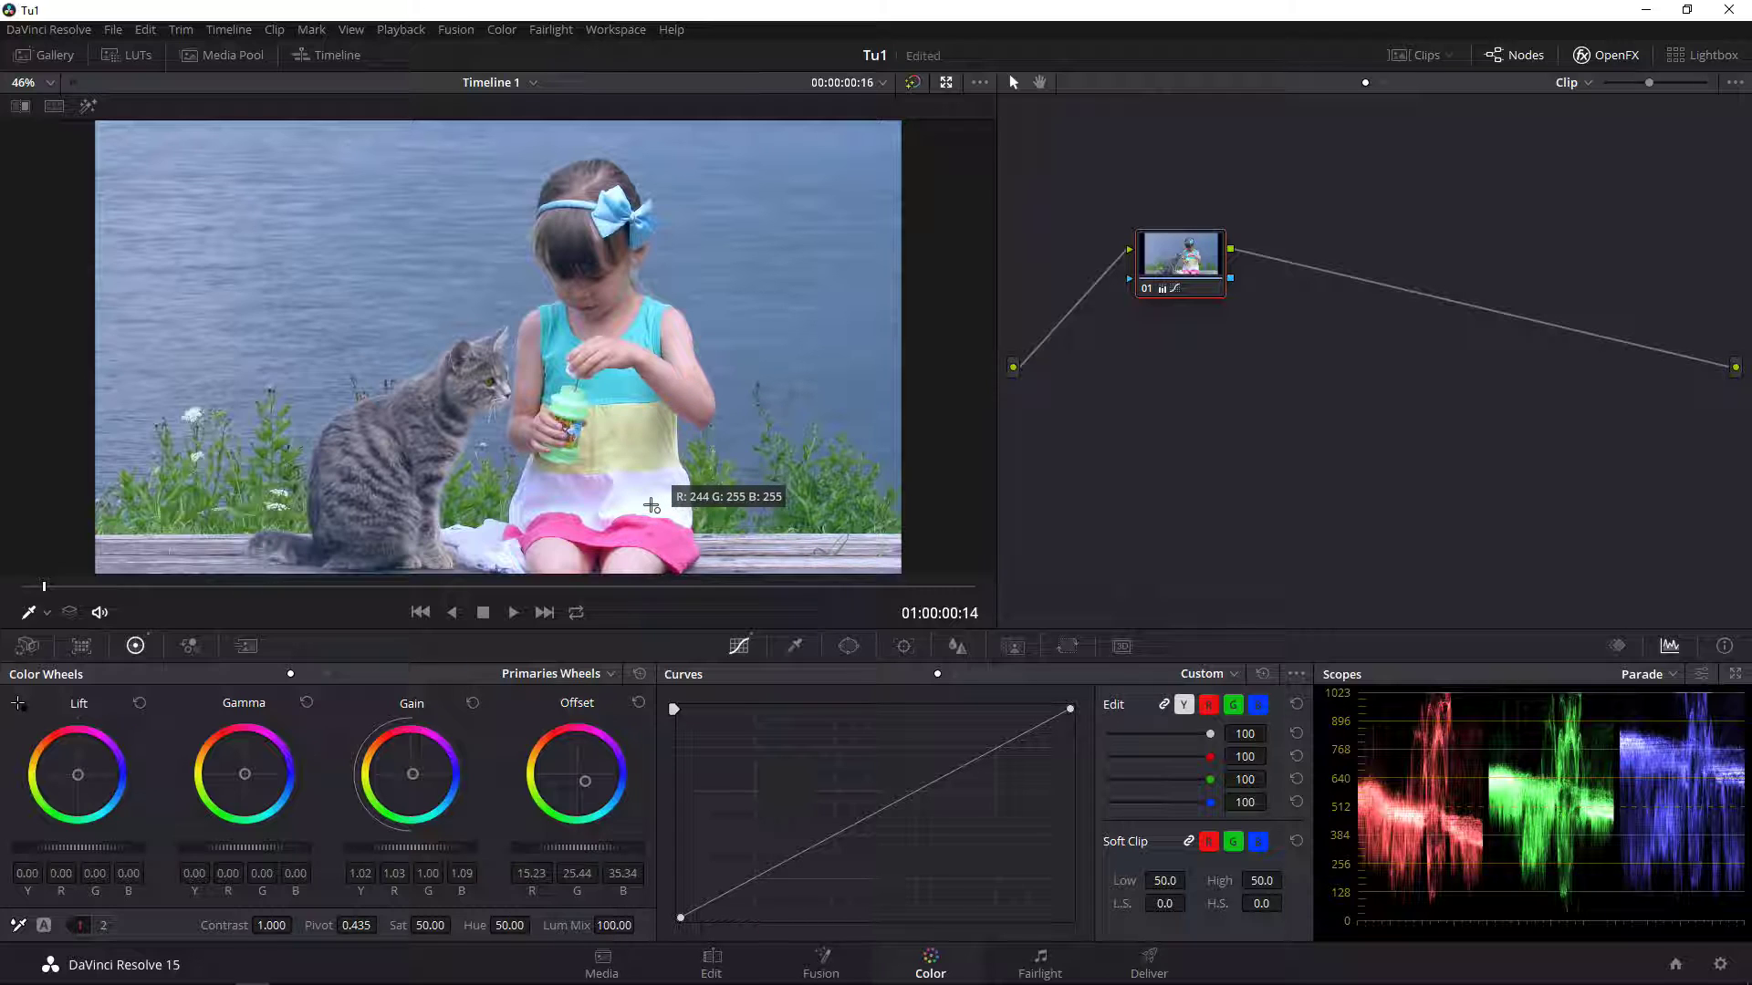
# Re-sample the dress, reset the primary wheels to neutral, then raise Gain to 1.01 on all channels
pyautogui.click(657, 496)
pyautogui.moveTo(657, 496); pyautogui.dragTo(693, 511)
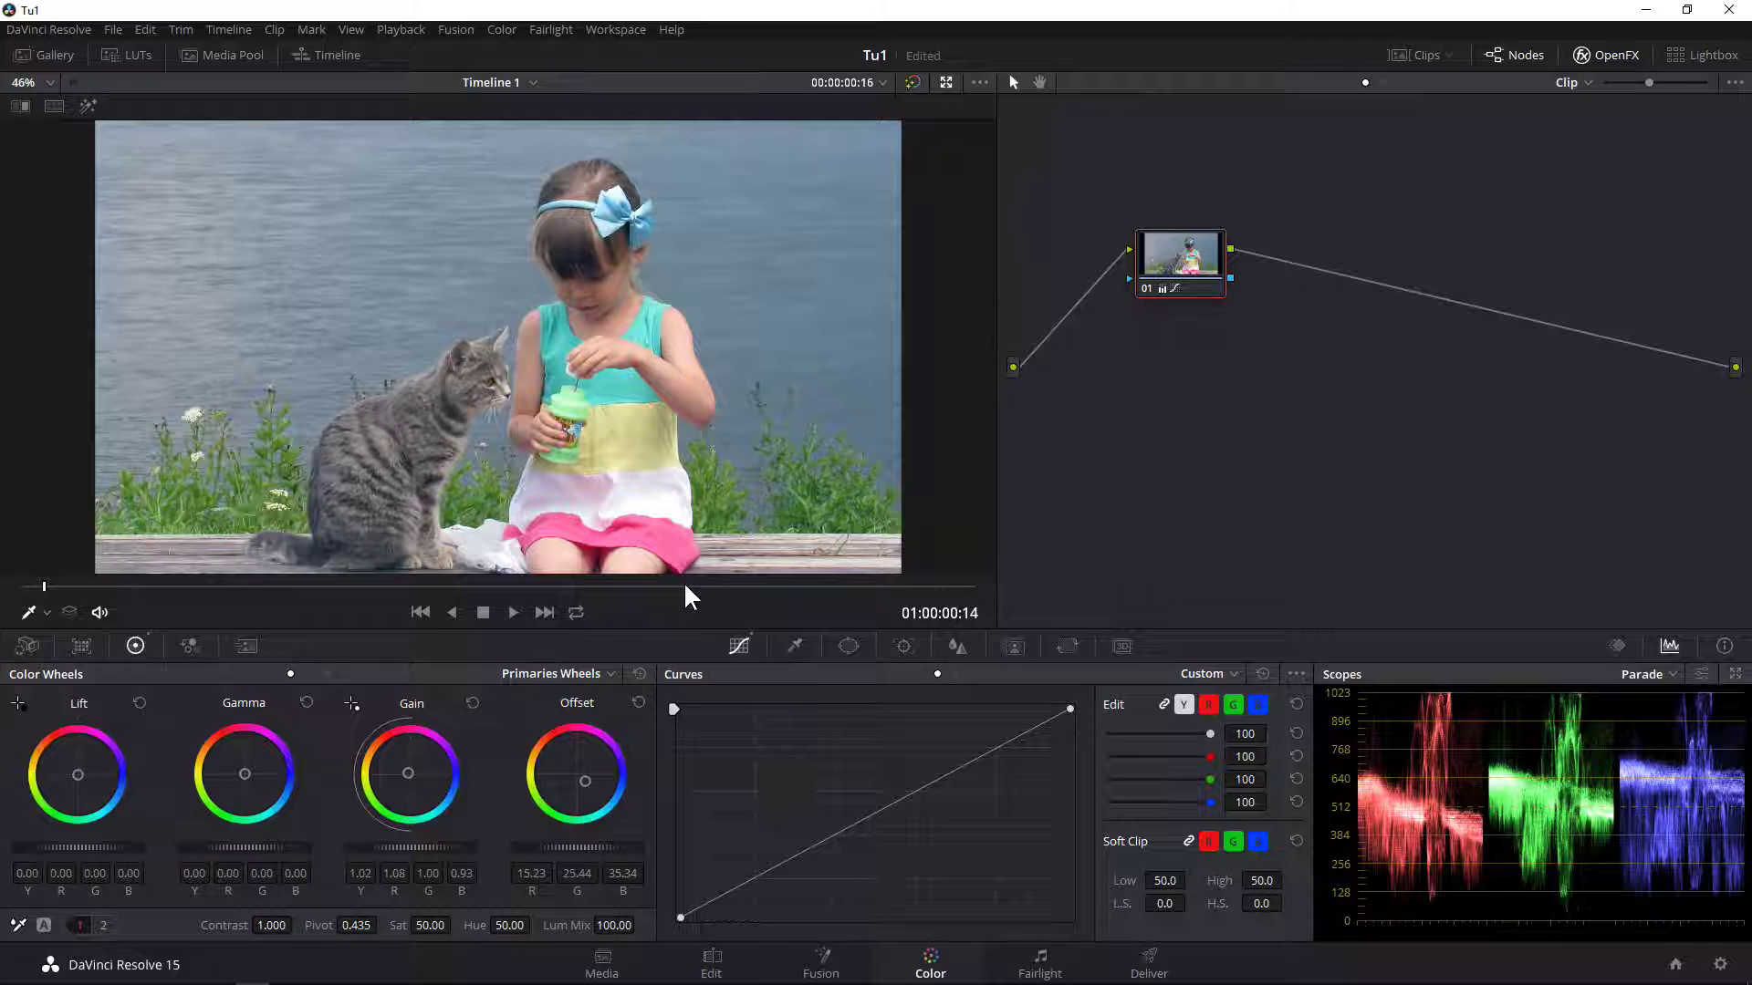
pyautogui.click(640, 674)
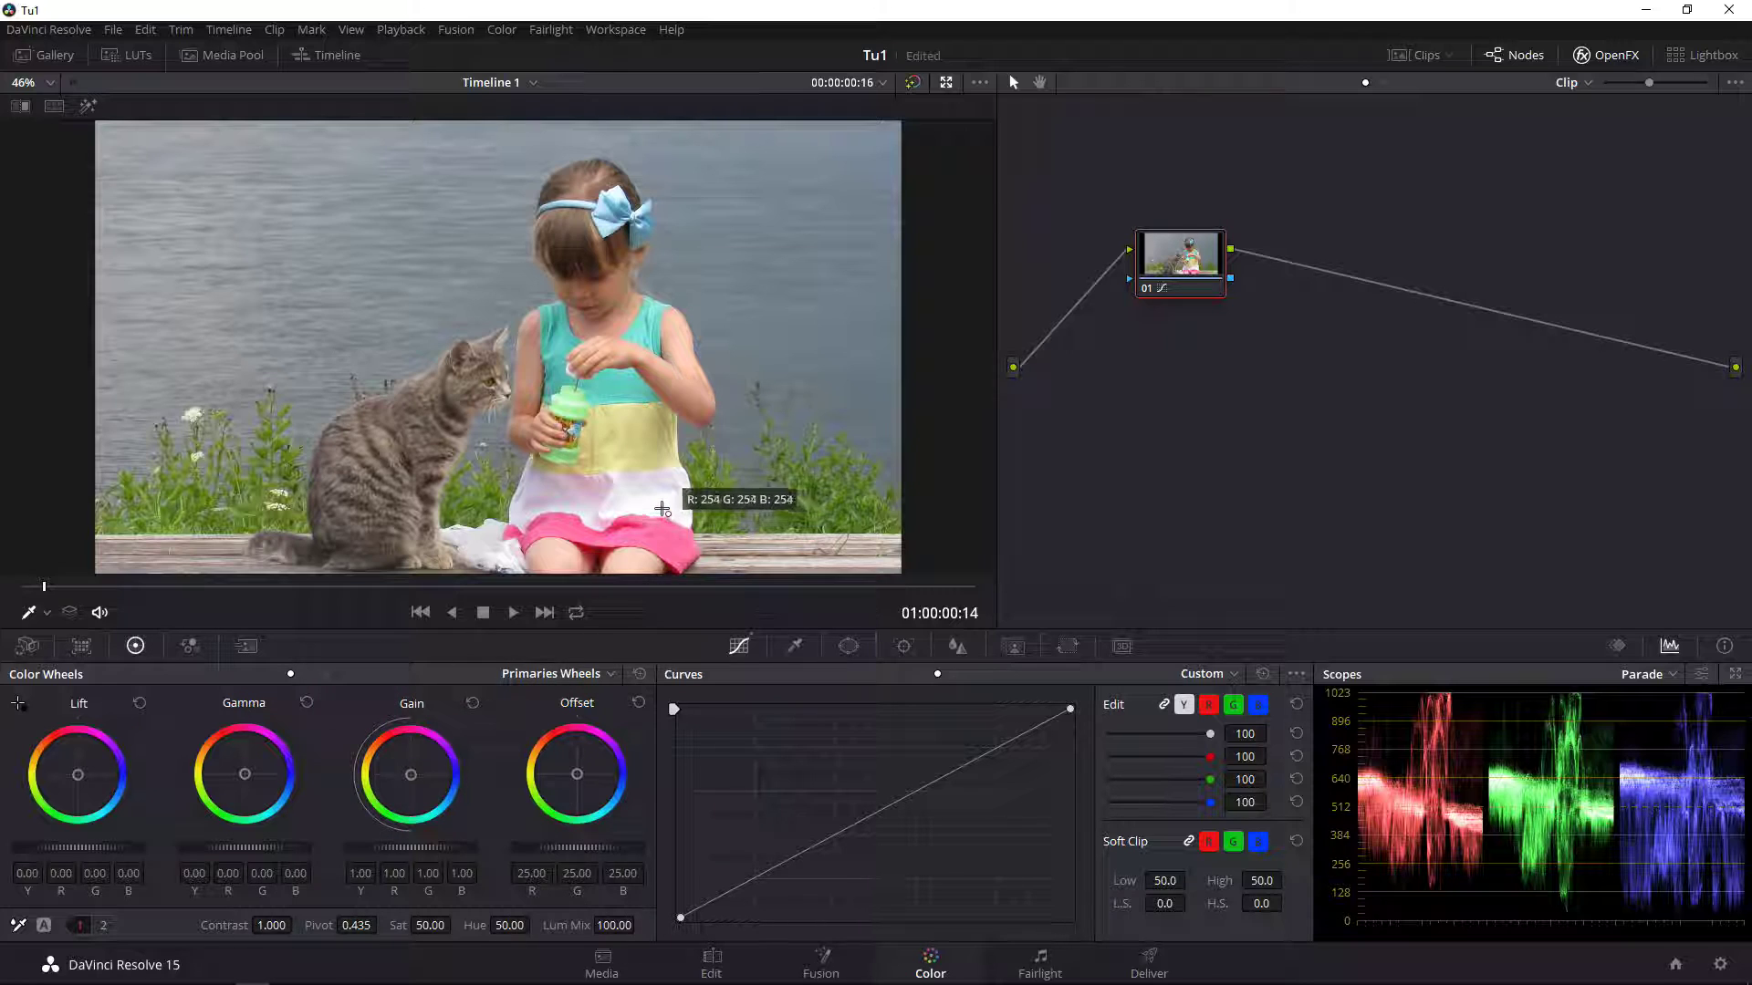
pyautogui.moveTo(412, 848); pyautogui.dragTo(418, 847)
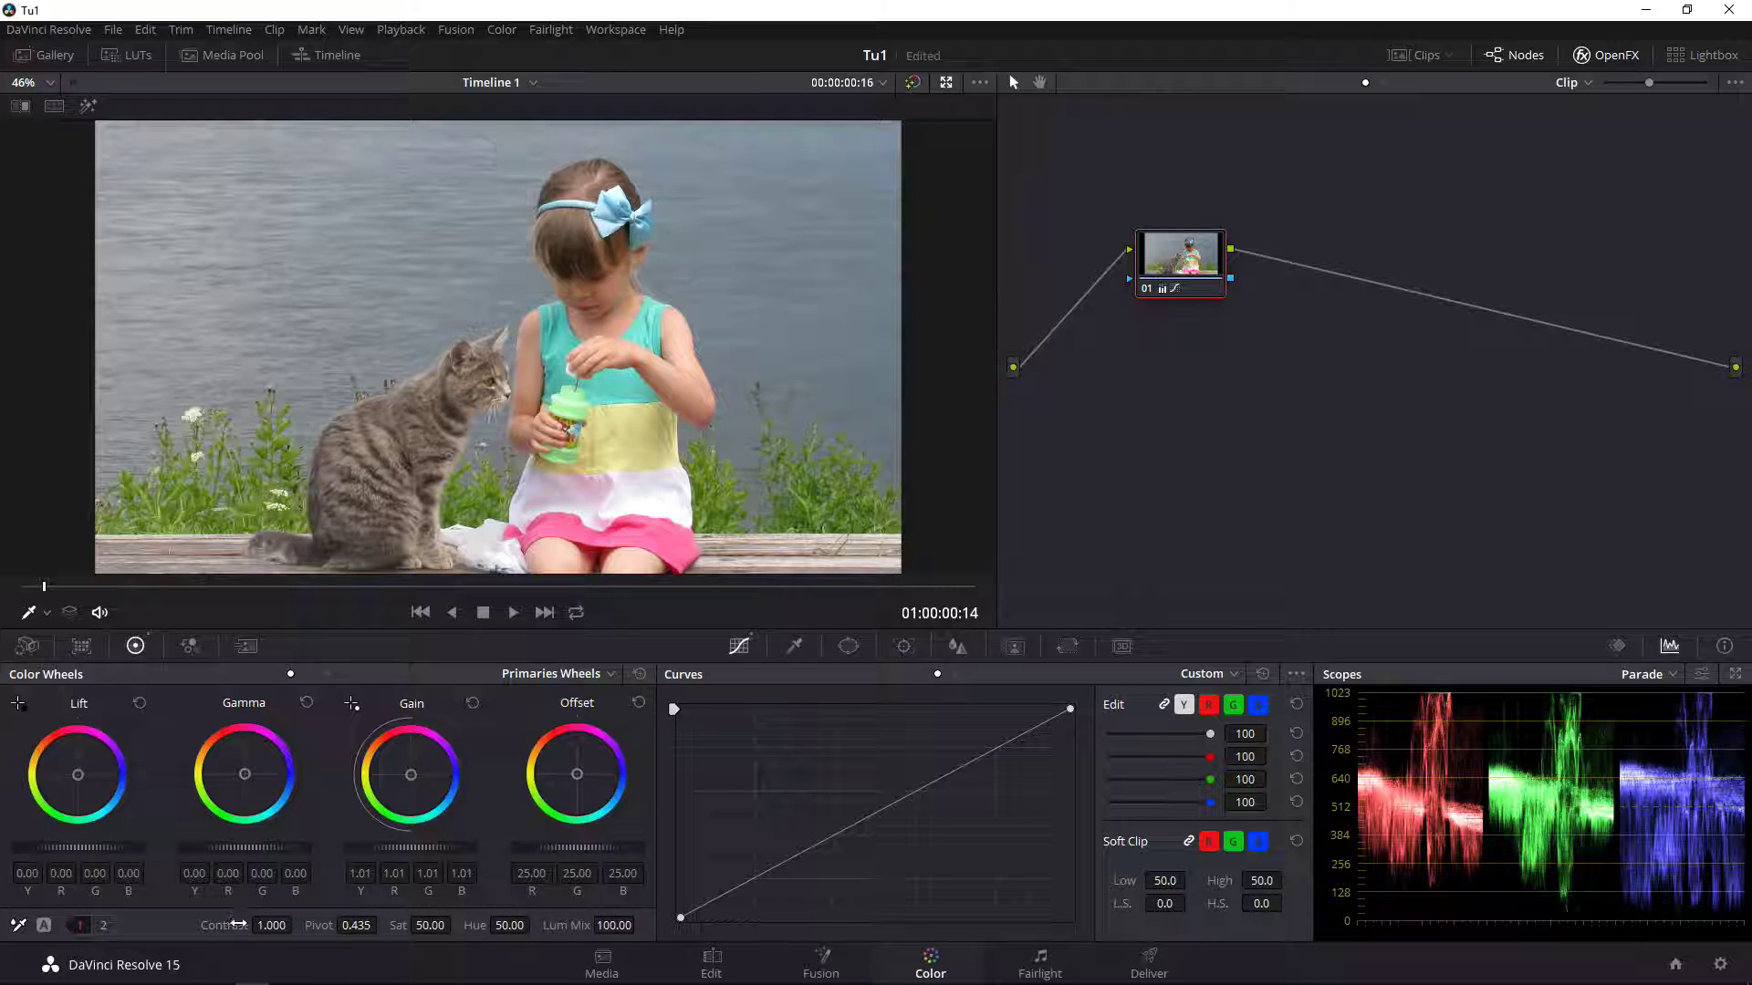
# Pick the black point from a dark spot by the bow, setting Lift to about -0.05
pyautogui.click(18, 705)
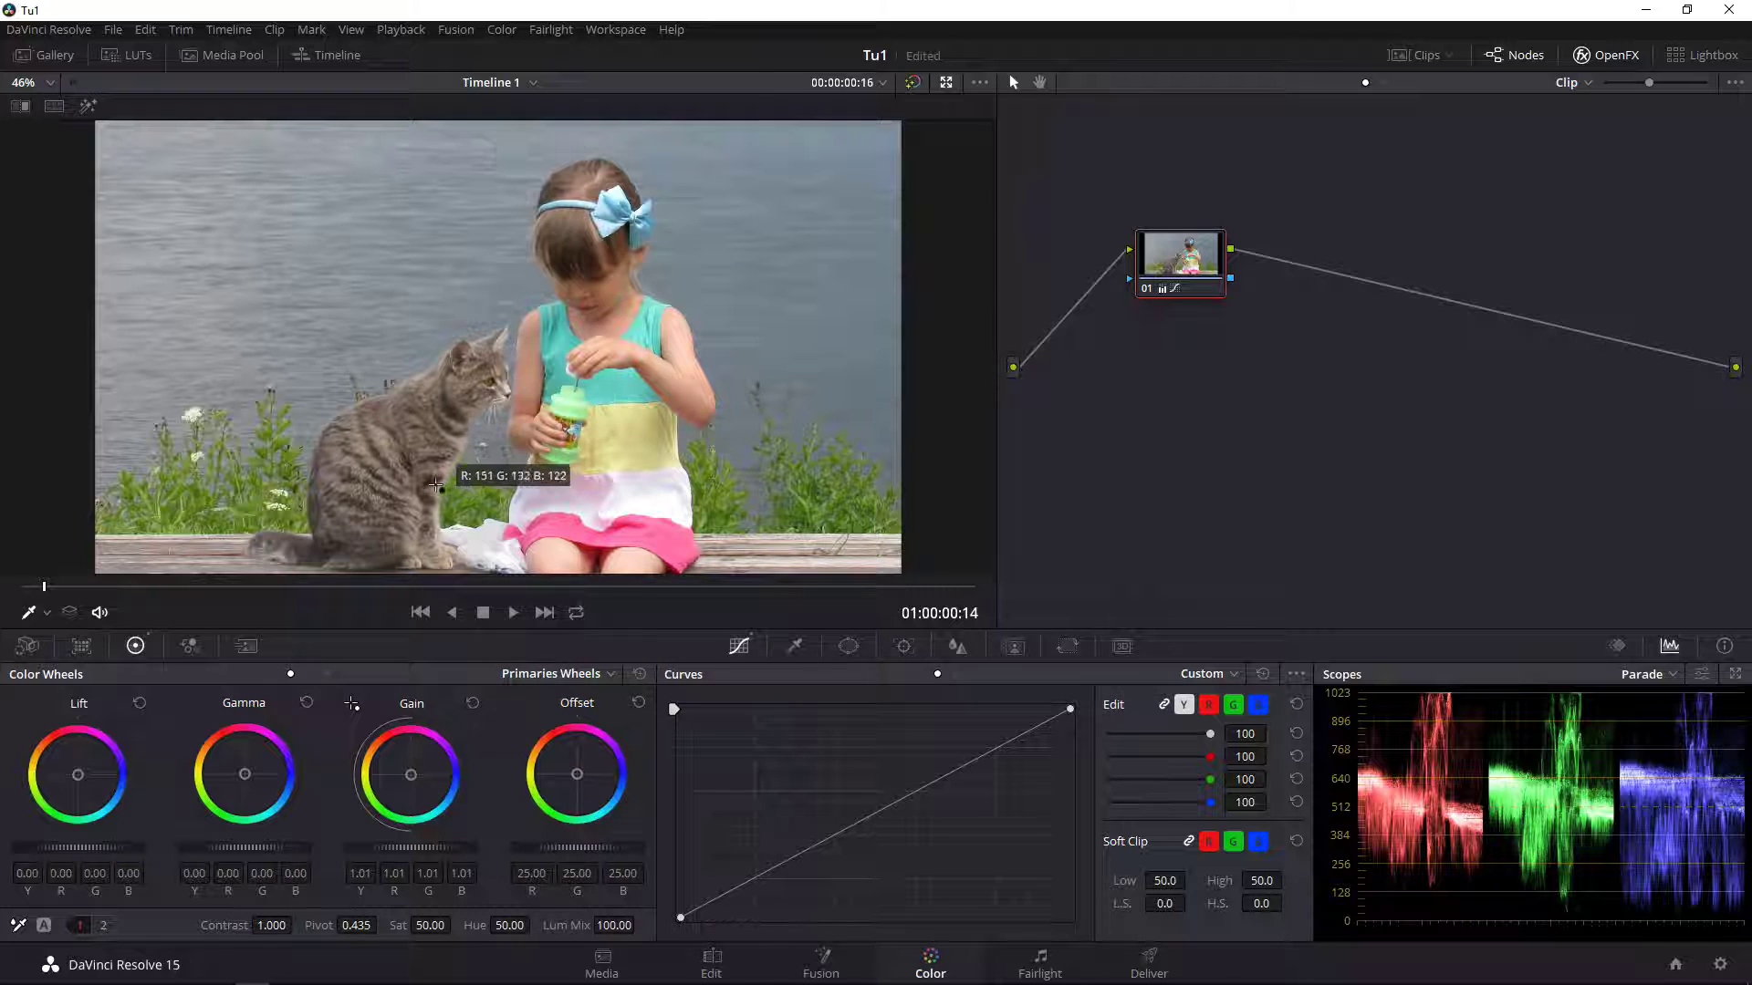
pyautogui.scroll(1, 430, 481)
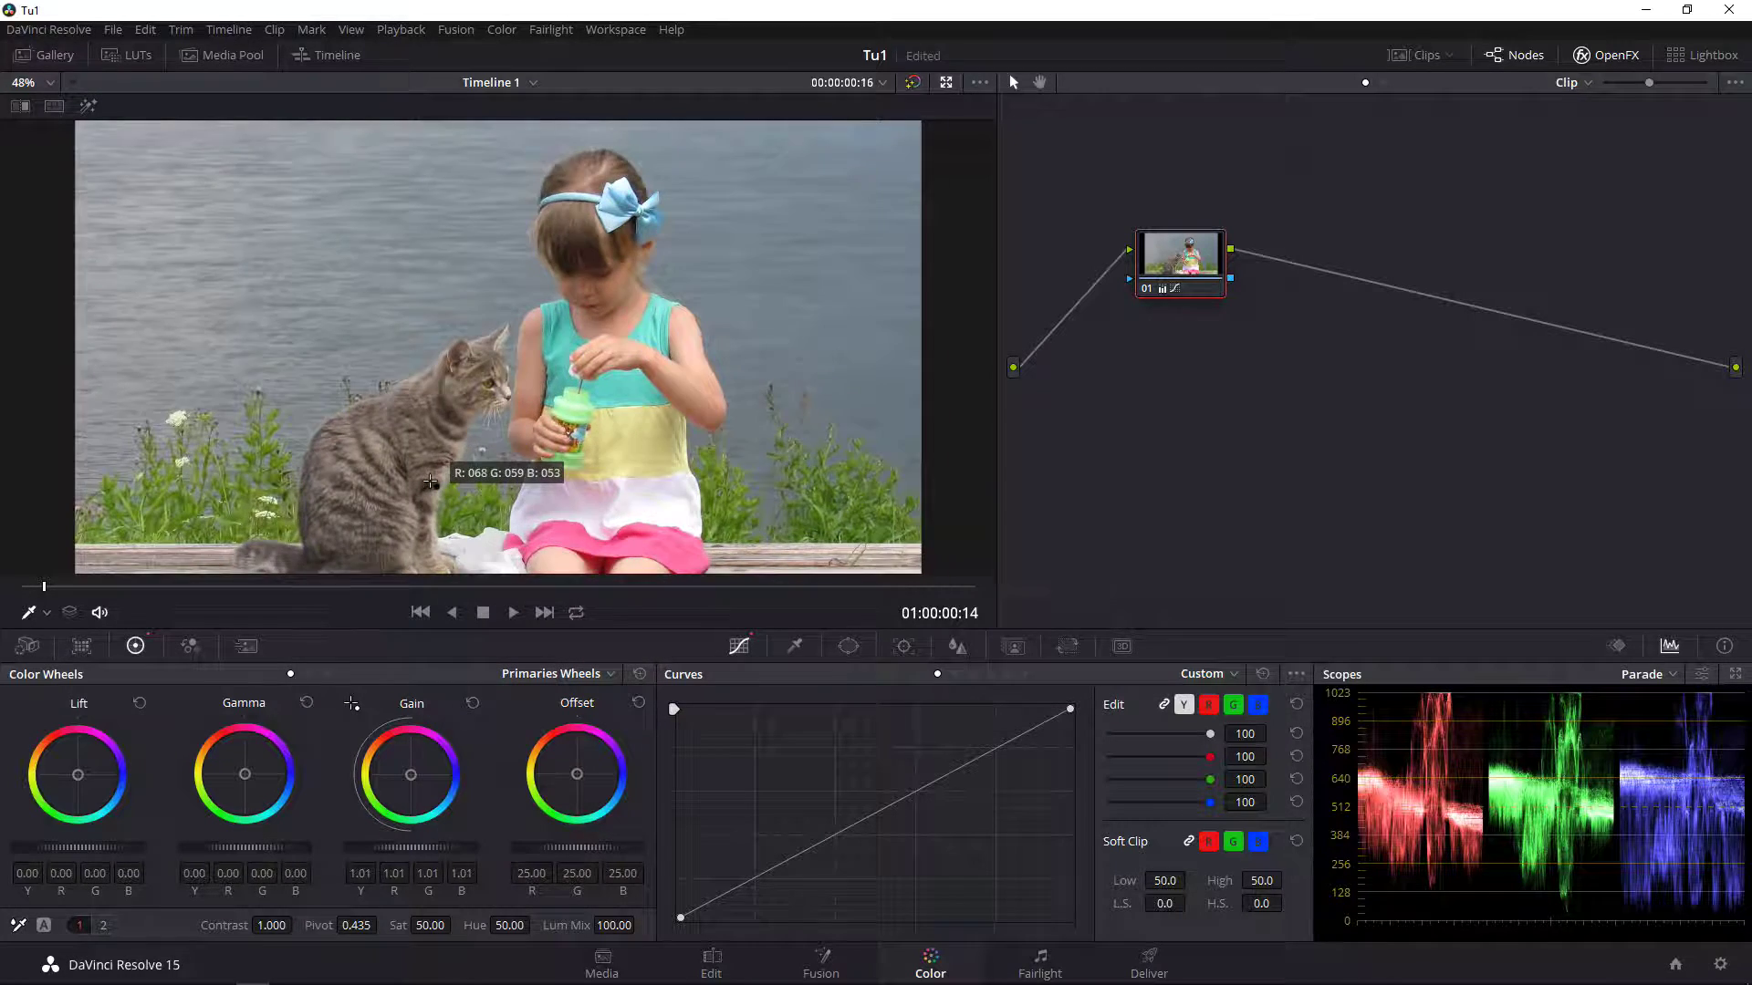
pyautogui.scroll(3, 430, 481)
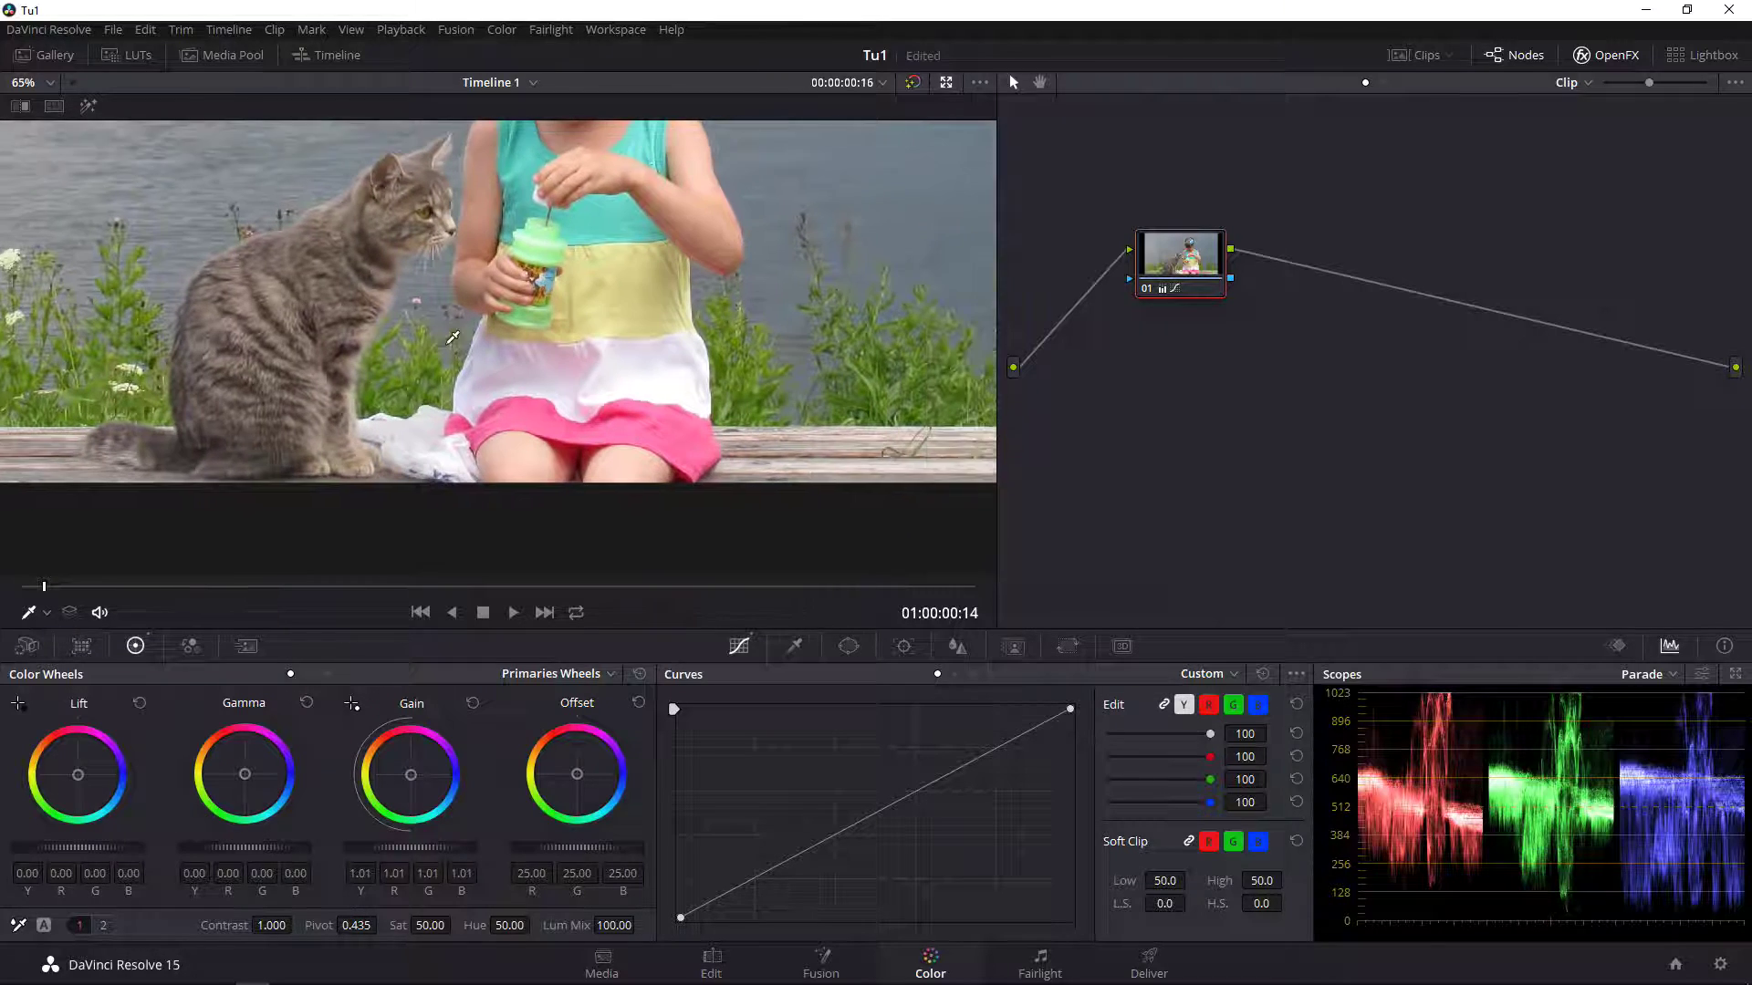
pyautogui.scroll(5, 733, 146)
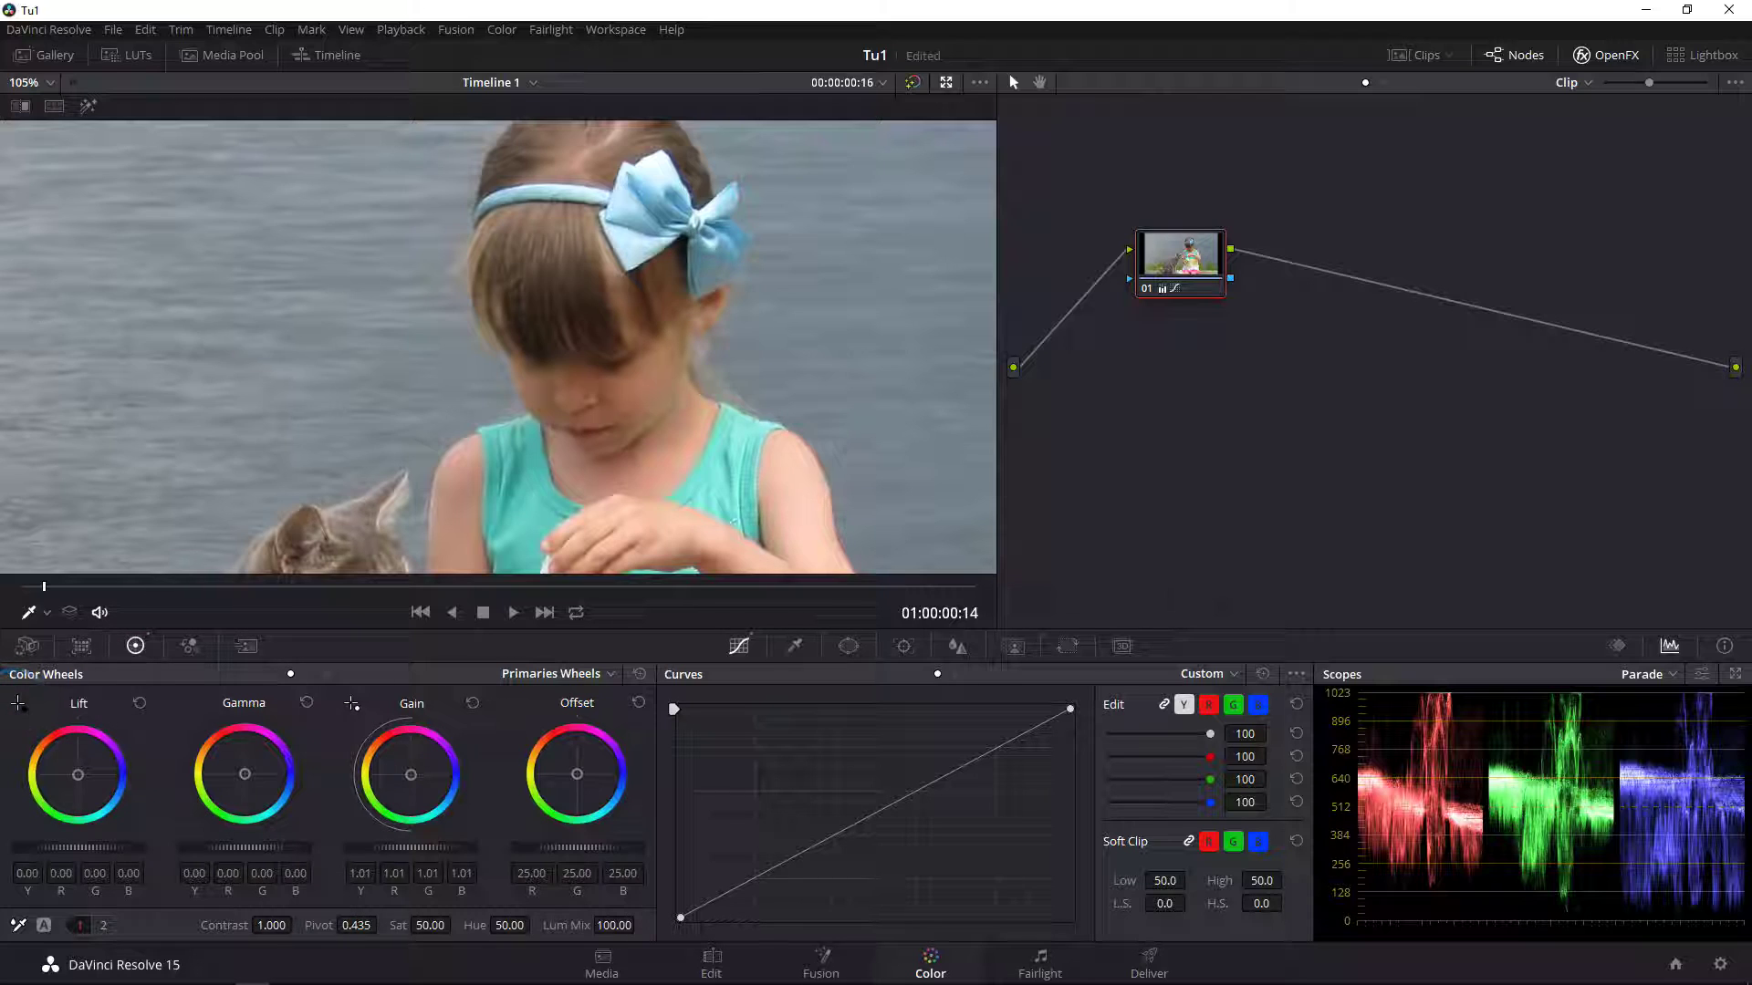
pyautogui.click(688, 250)
pyautogui.scroll(-2, 625, 415)
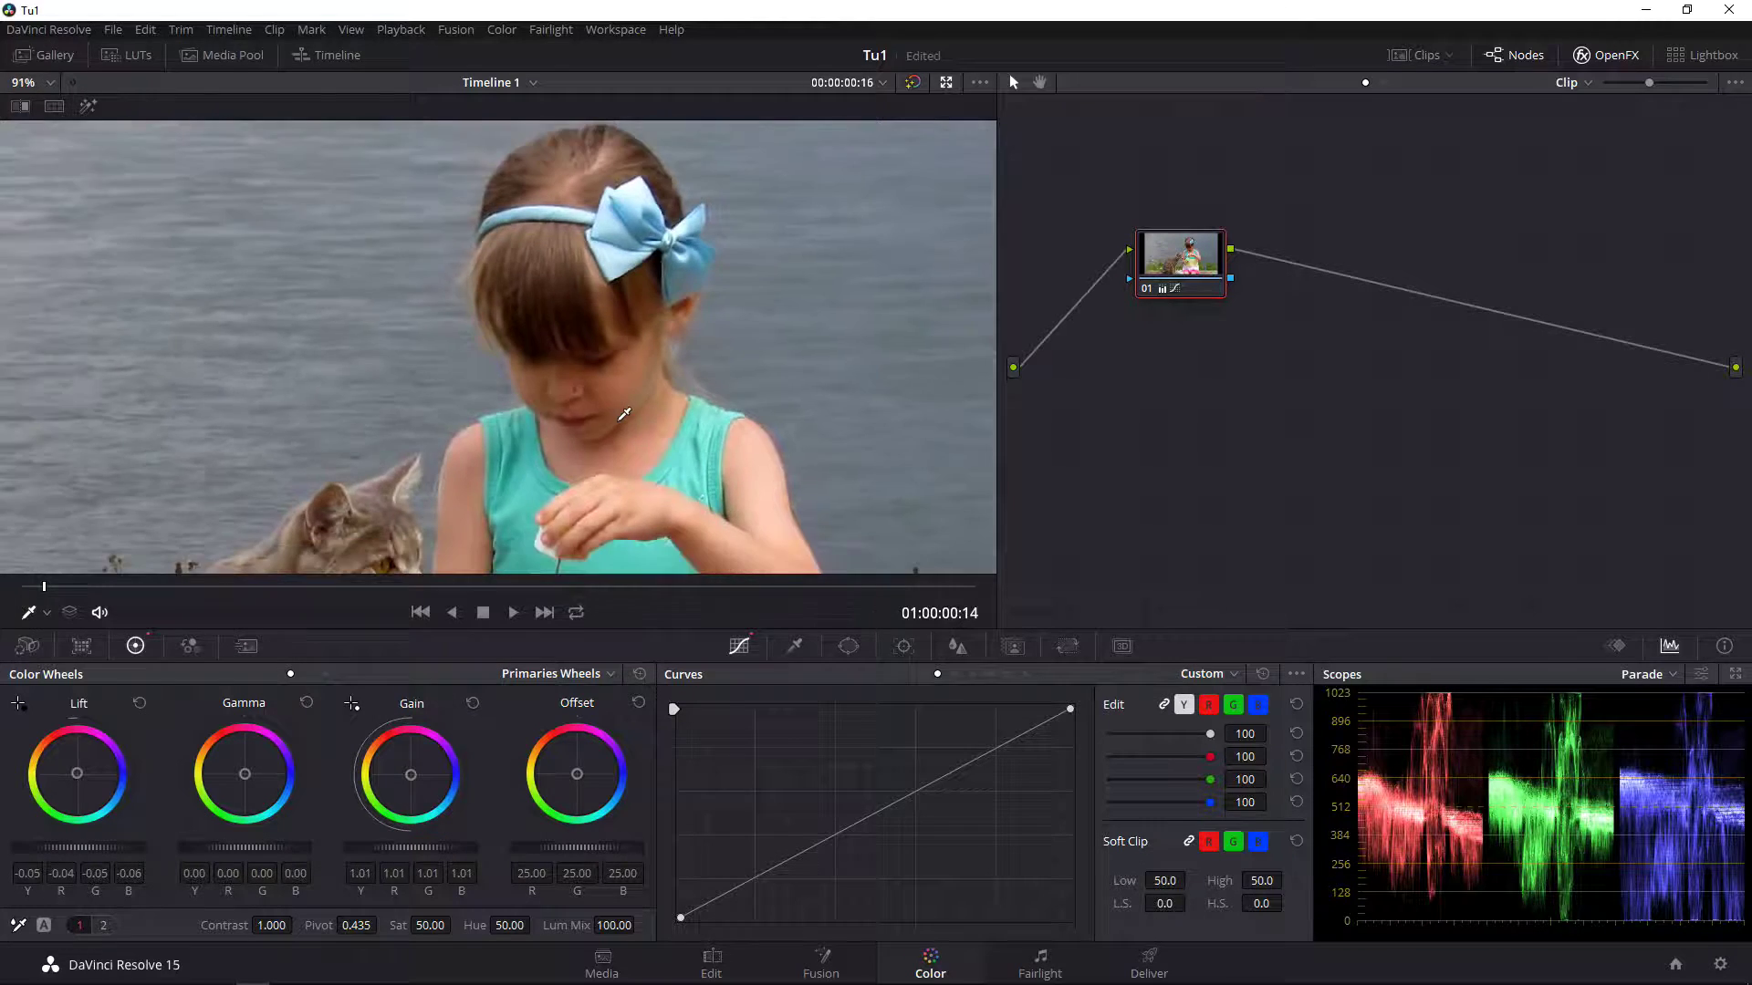
pyautogui.scroll(-2, 616, 417)
pyautogui.scroll(-2, 607, 420)
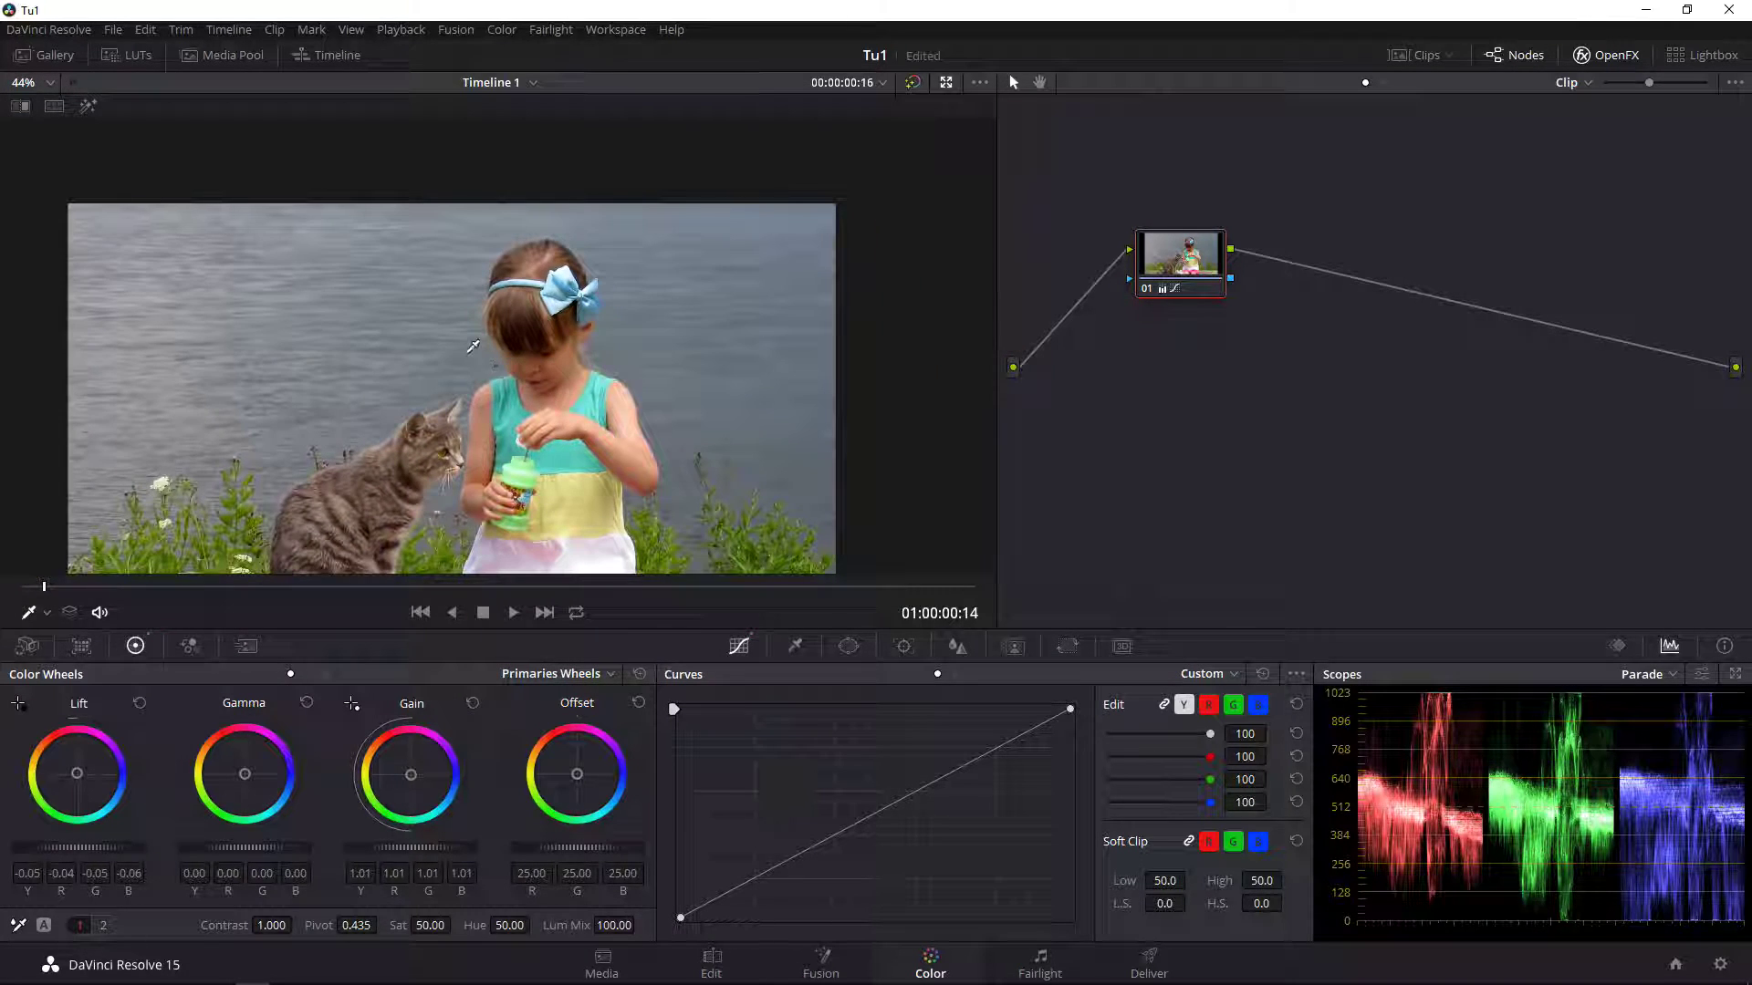
pyautogui.hotkey('shift', 'z')
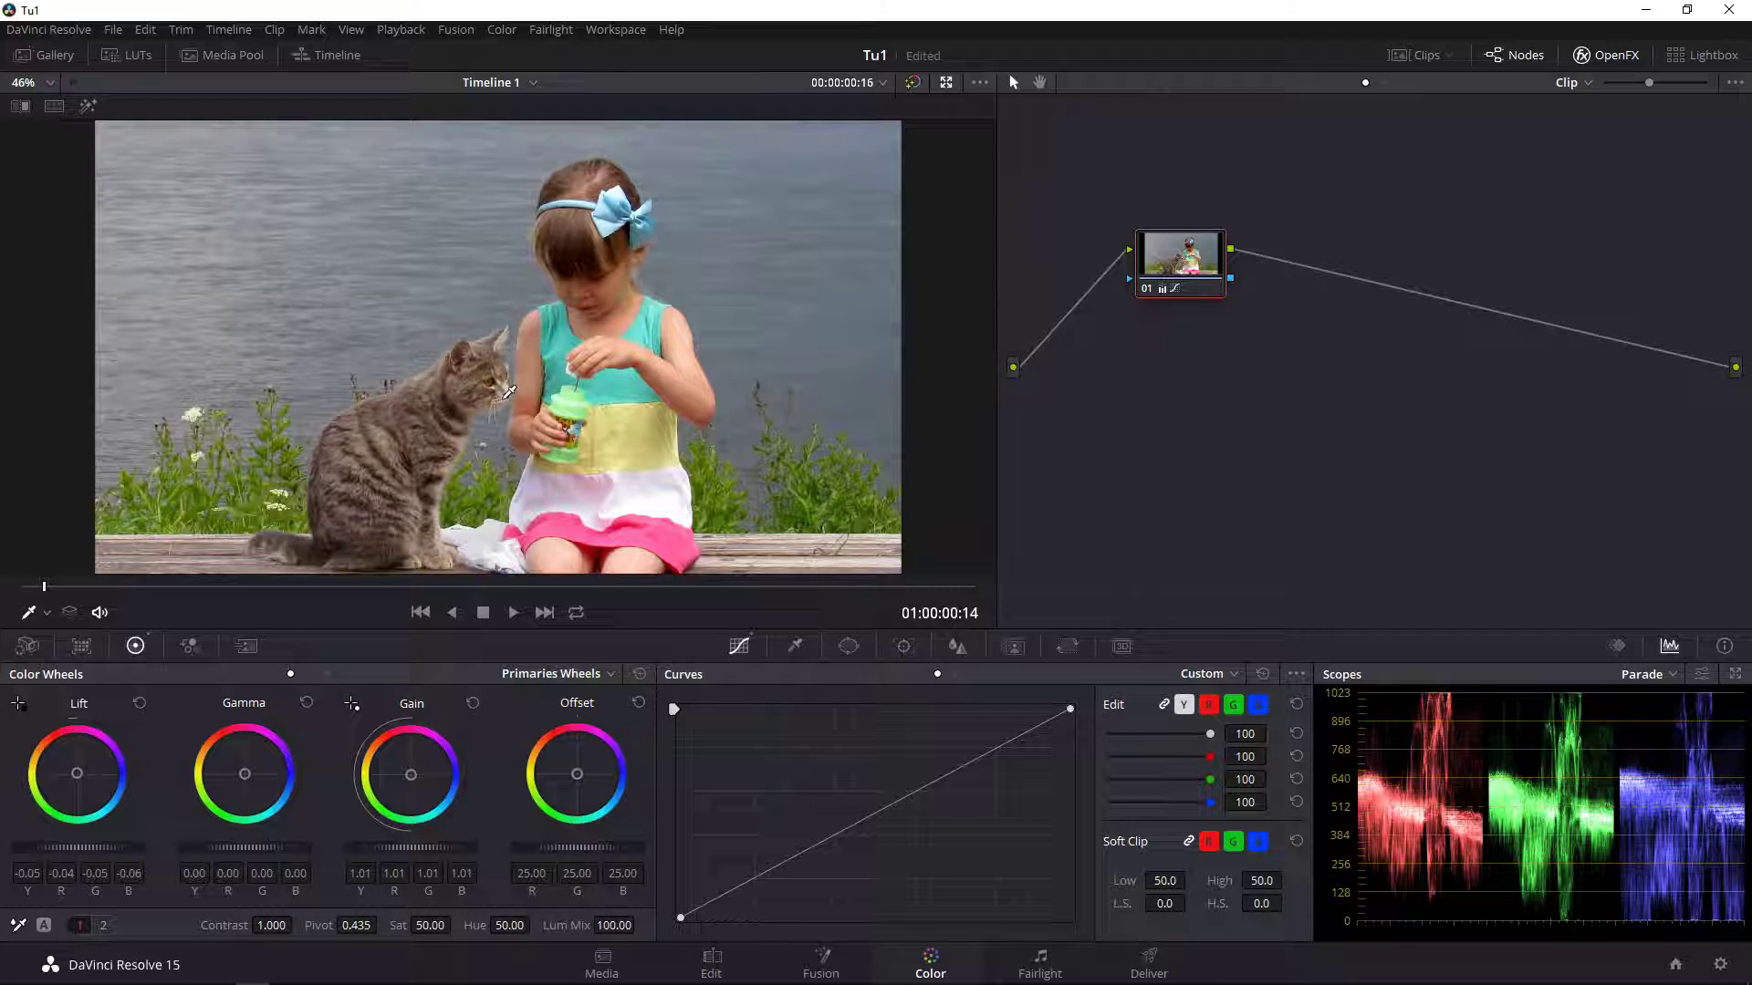
pyautogui.hotkey('shift', 'd')
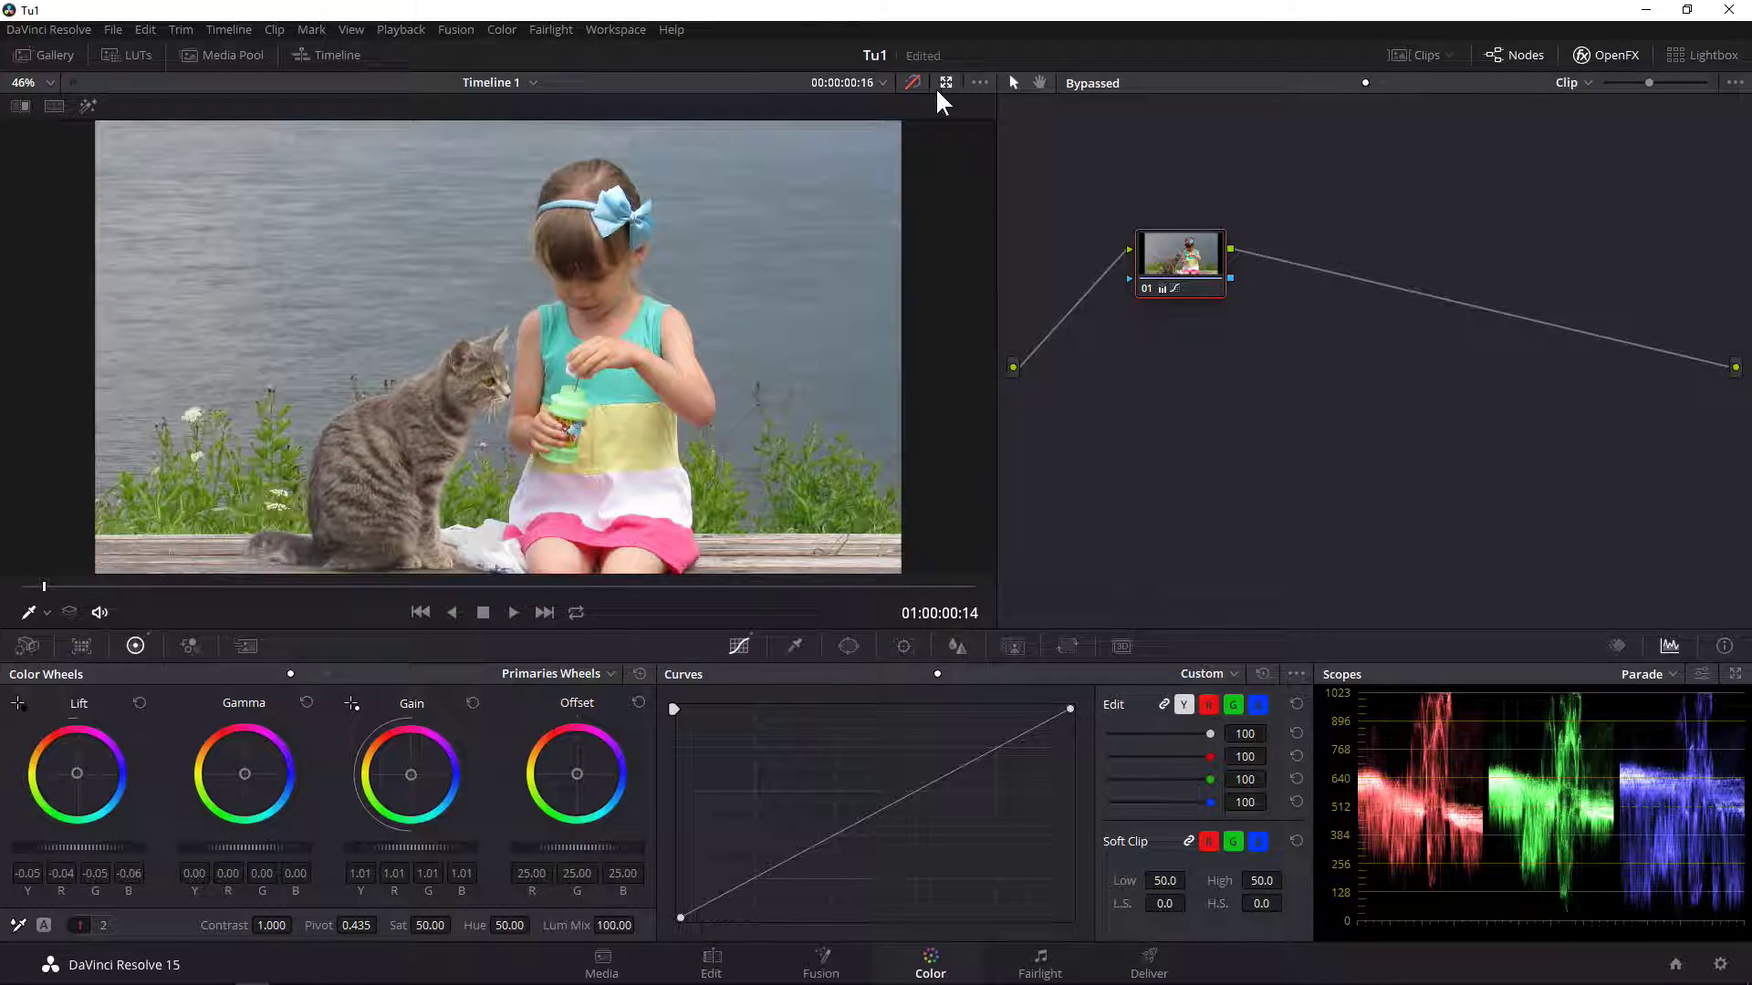
pyautogui.click(912, 80)
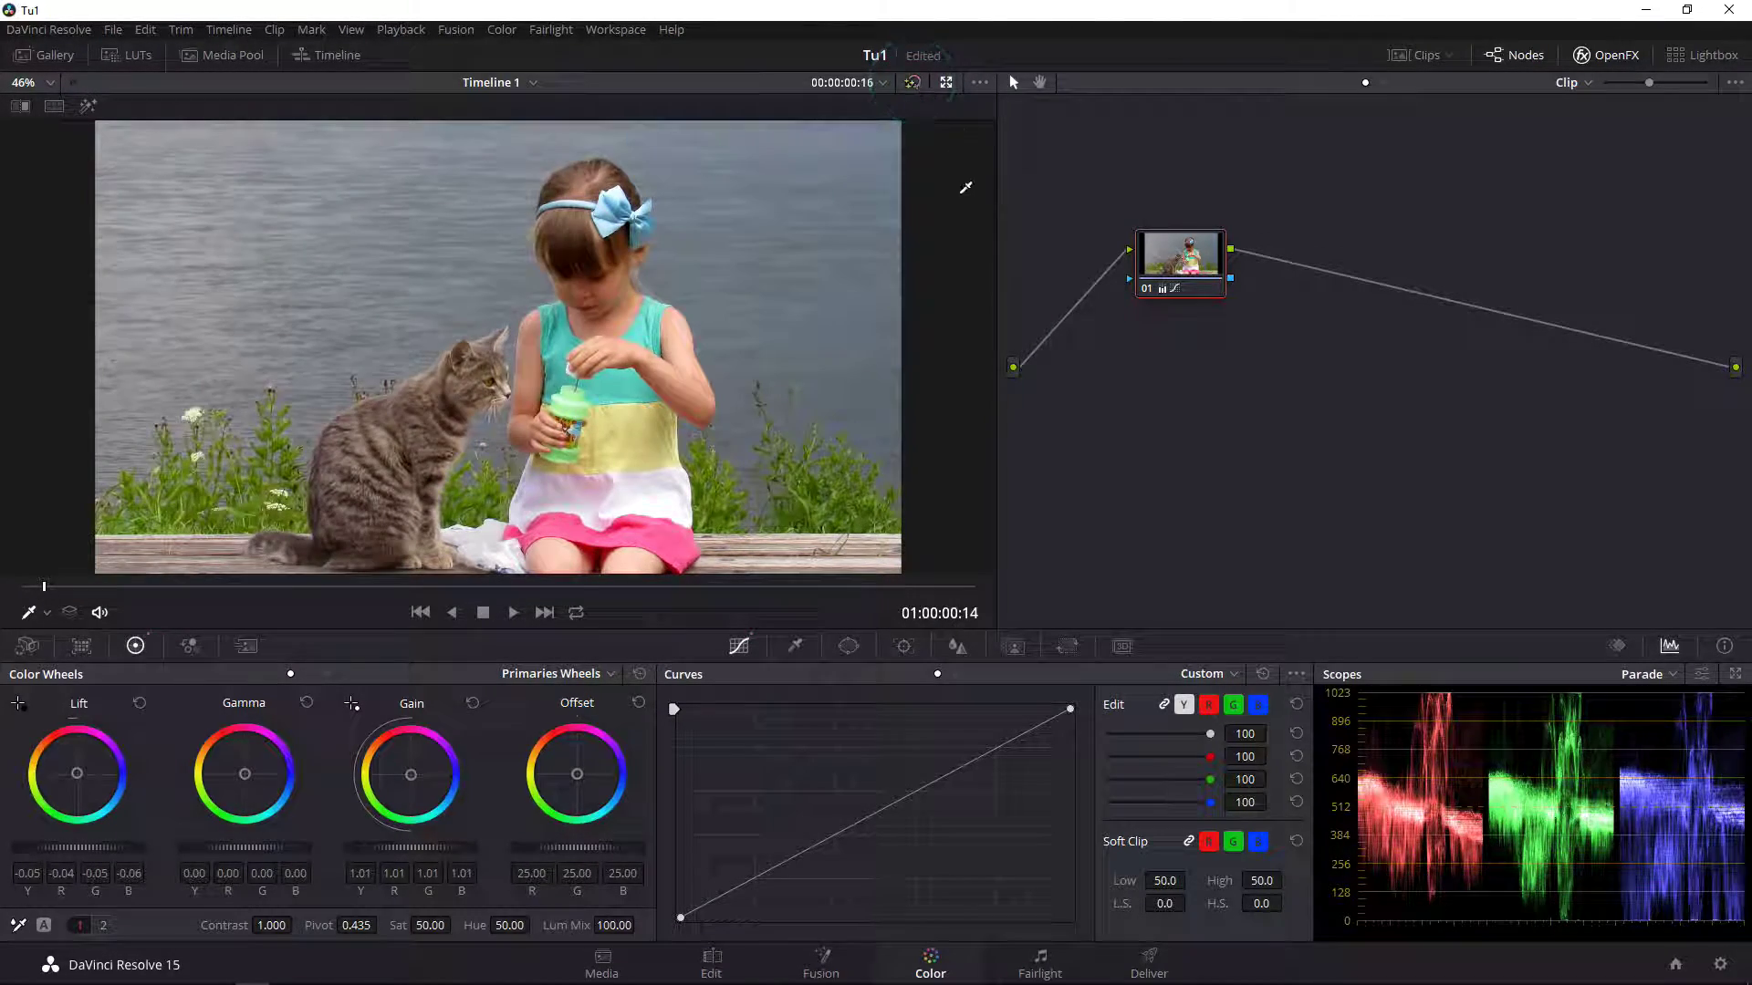
pyautogui.hotkey('shift', 'd')
pyautogui.hotkey('shift', 'd')
pyautogui.hotkey('shift', 'd')
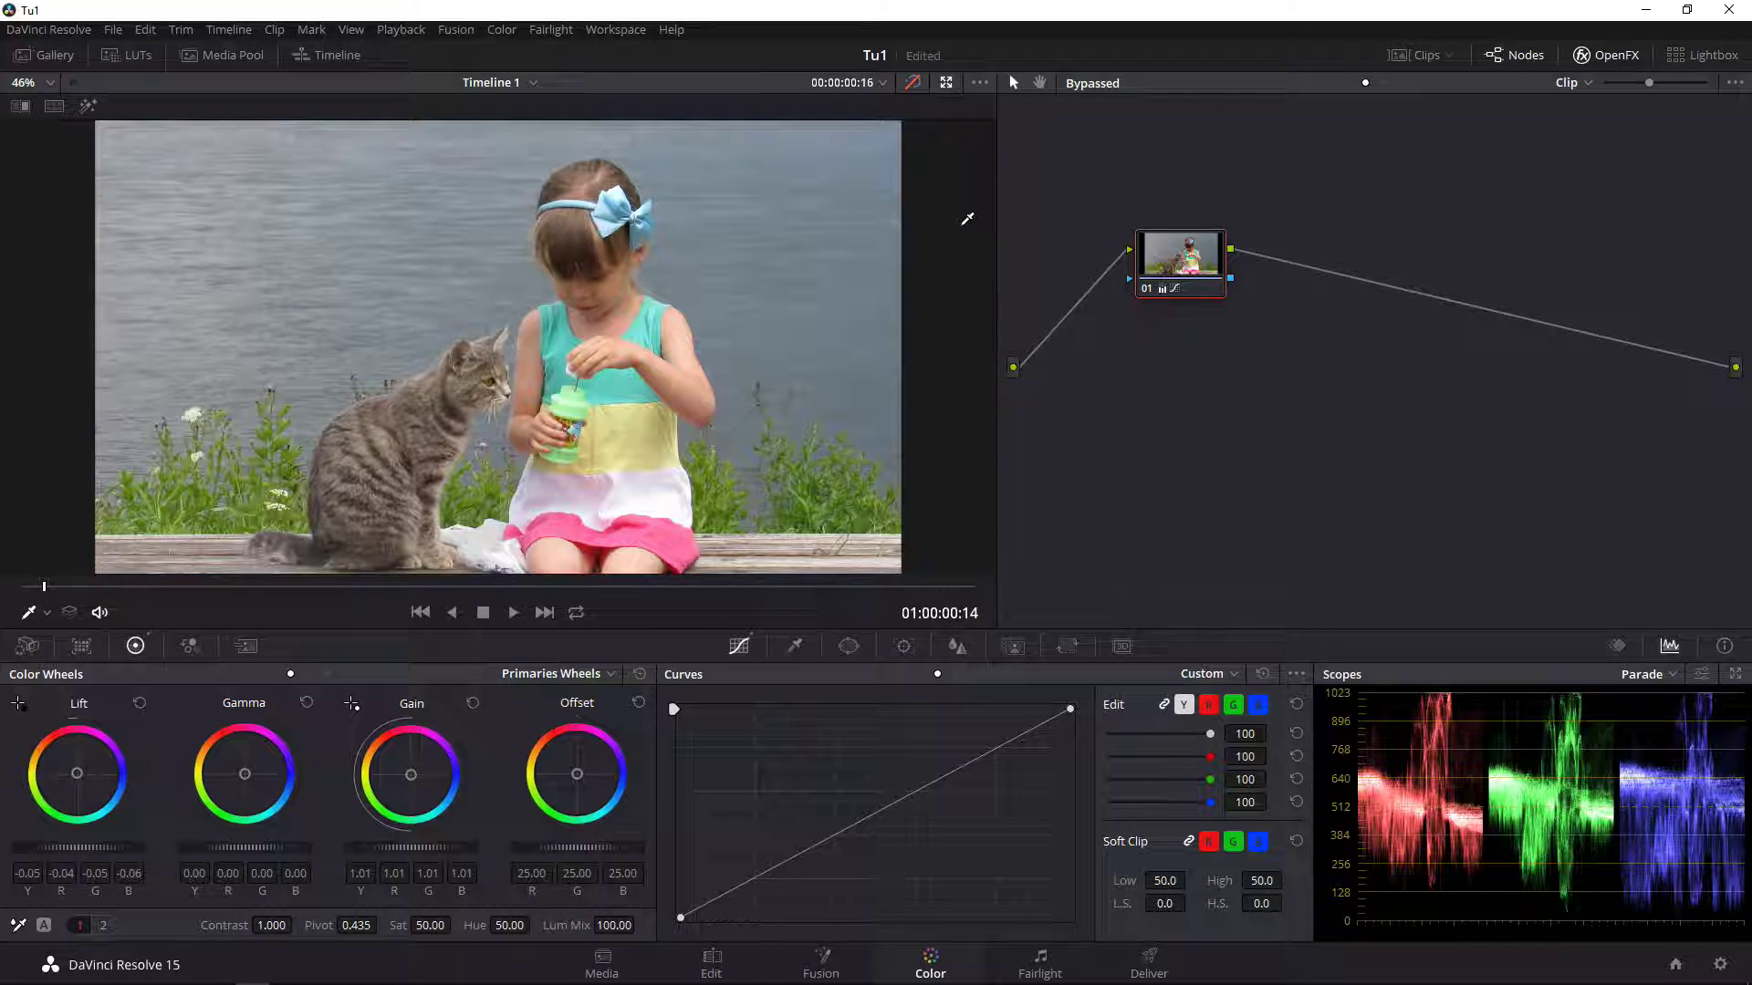
pyautogui.hotkey('shift', 'd')
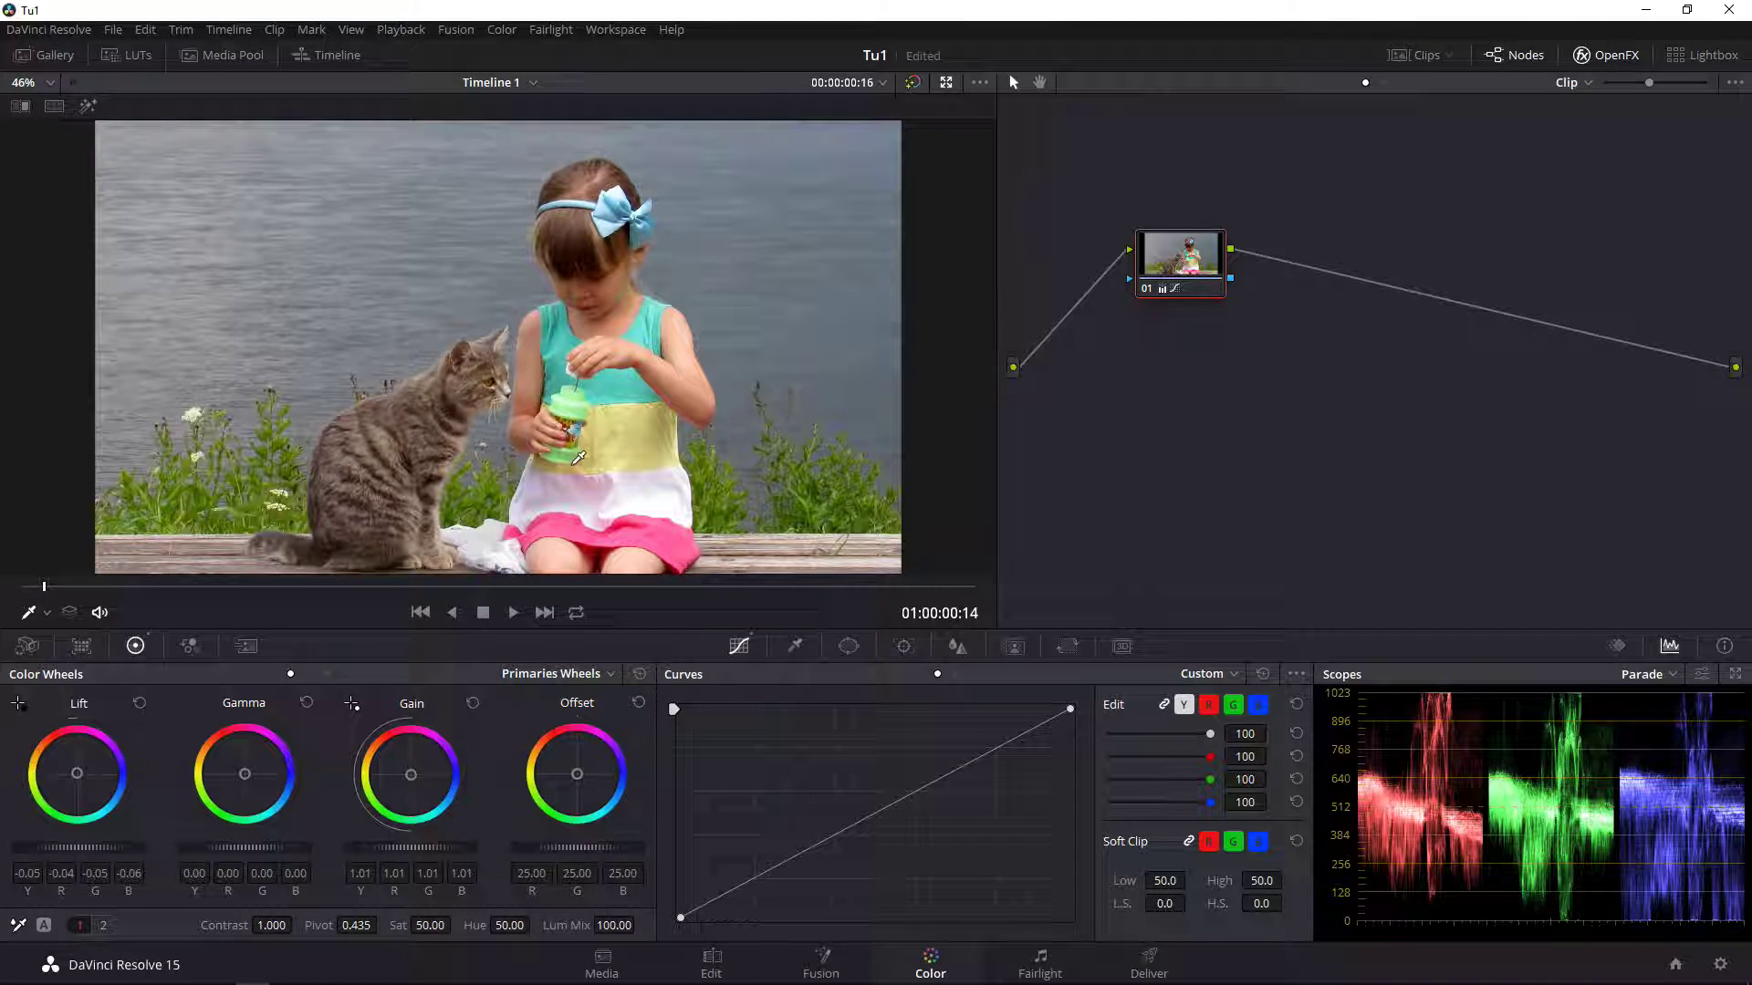
pyautogui.hotkey('shift', 'd')
pyautogui.hotkey('shift', 'd')
pyautogui.hotkey('shift', 'd')
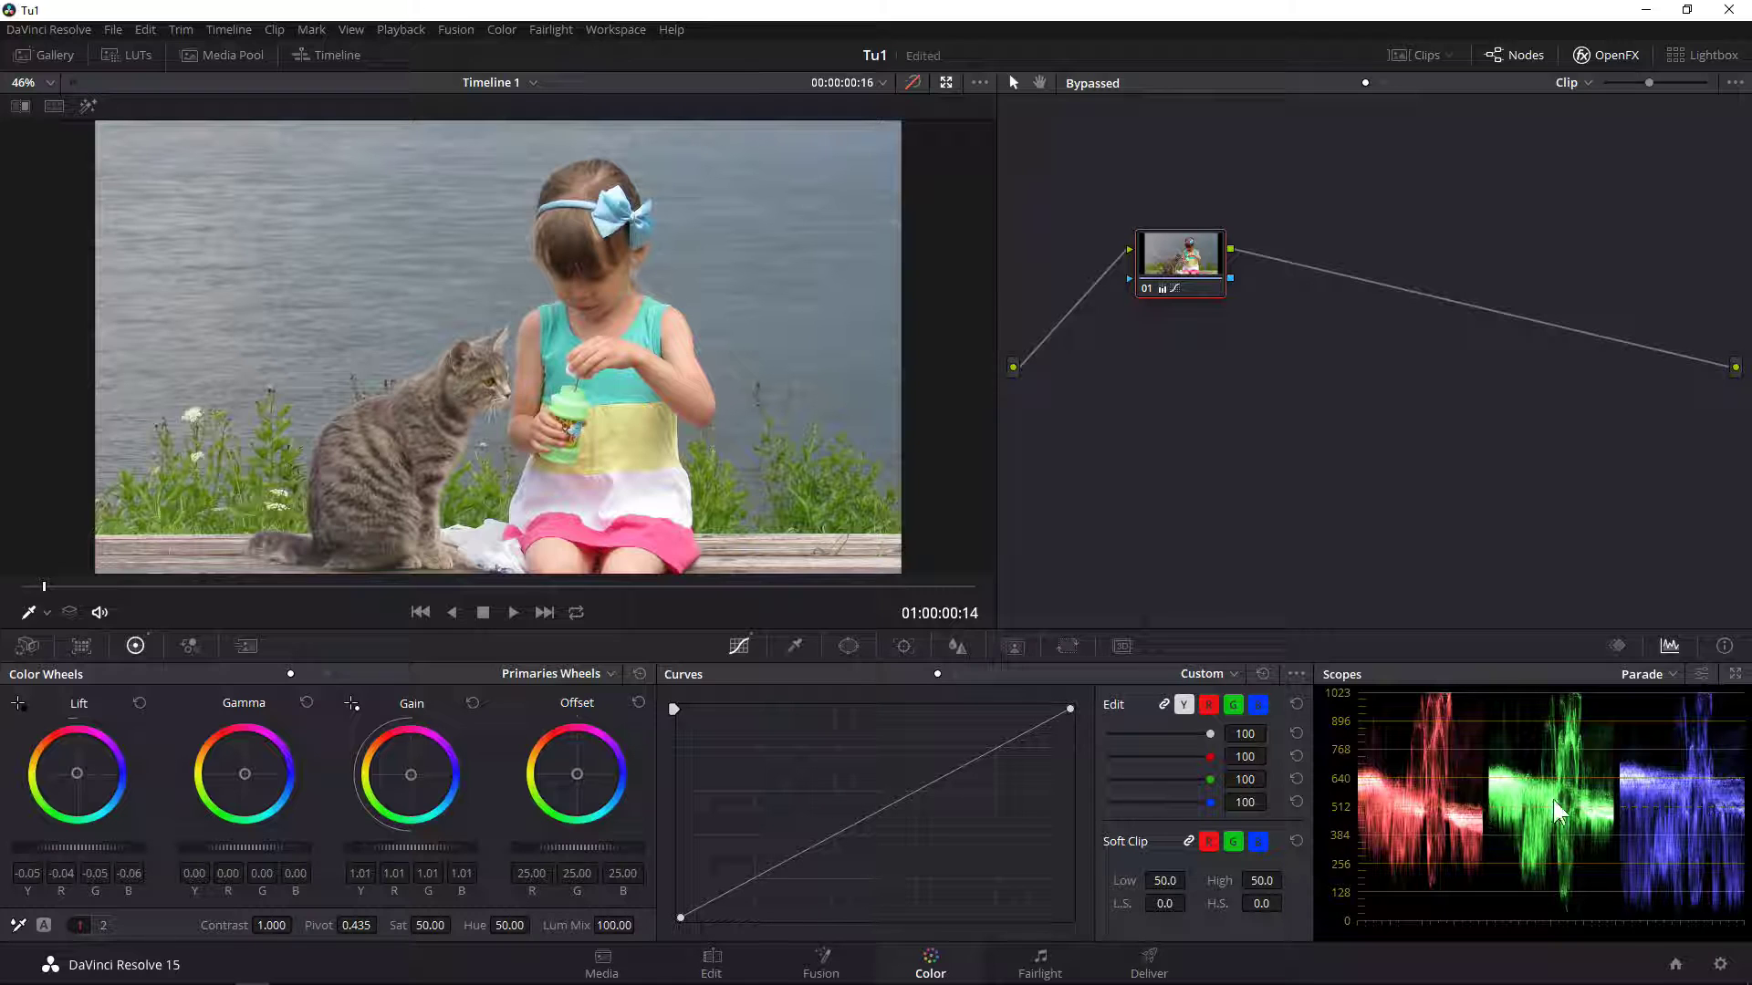
pyautogui.hotkey('shift', 'd')
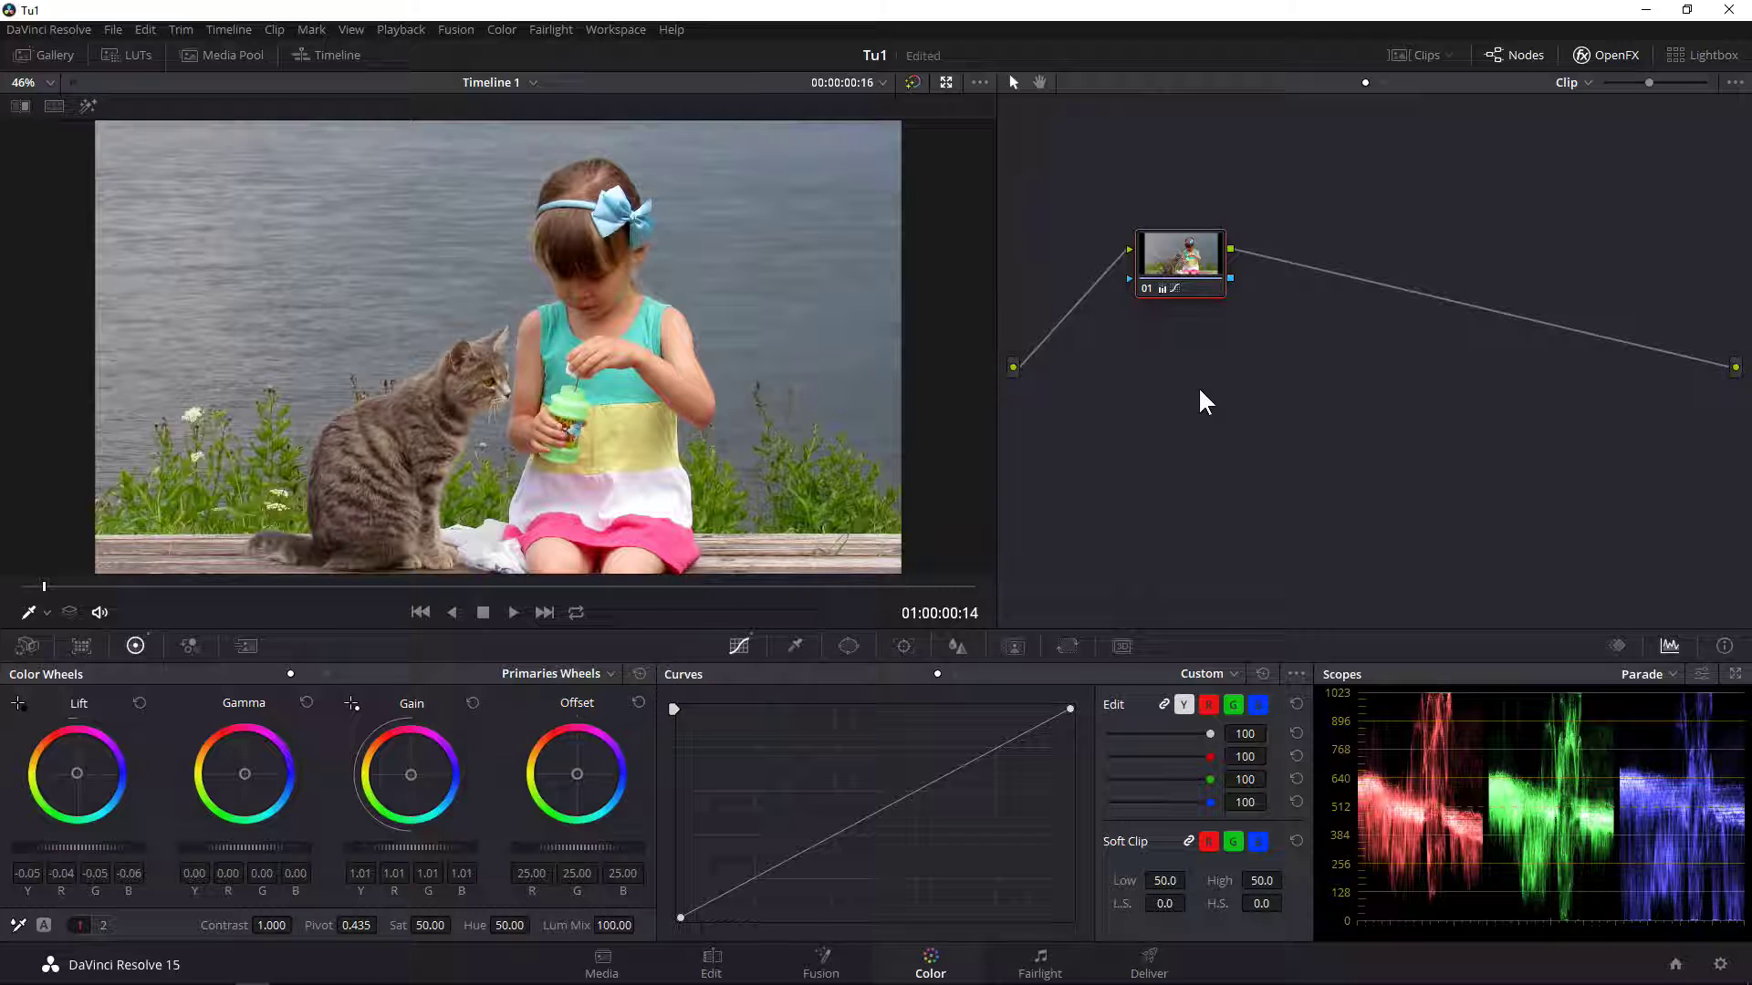
# Reset all grades and nodes, try Auto Balance, then restore the wheels (Lift 0.00, Gain 1.00, Offset 25.00)
pyautogui.rightClick(1170, 387)
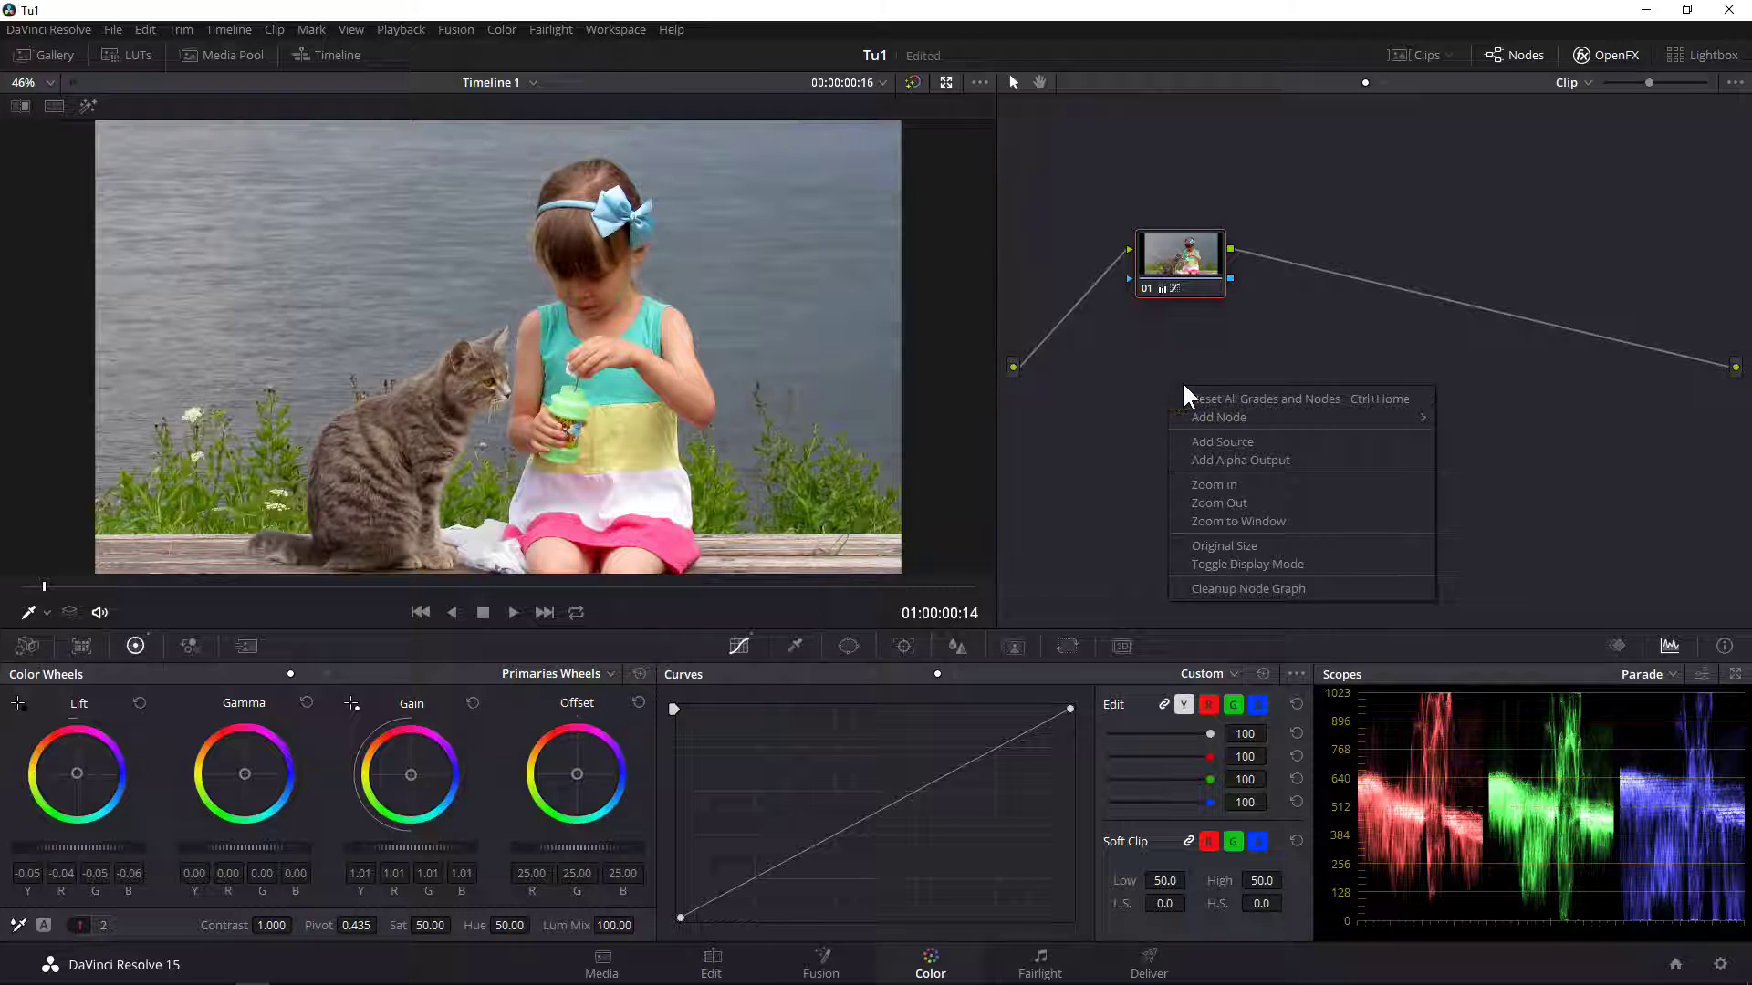
pyautogui.click(1231, 399)
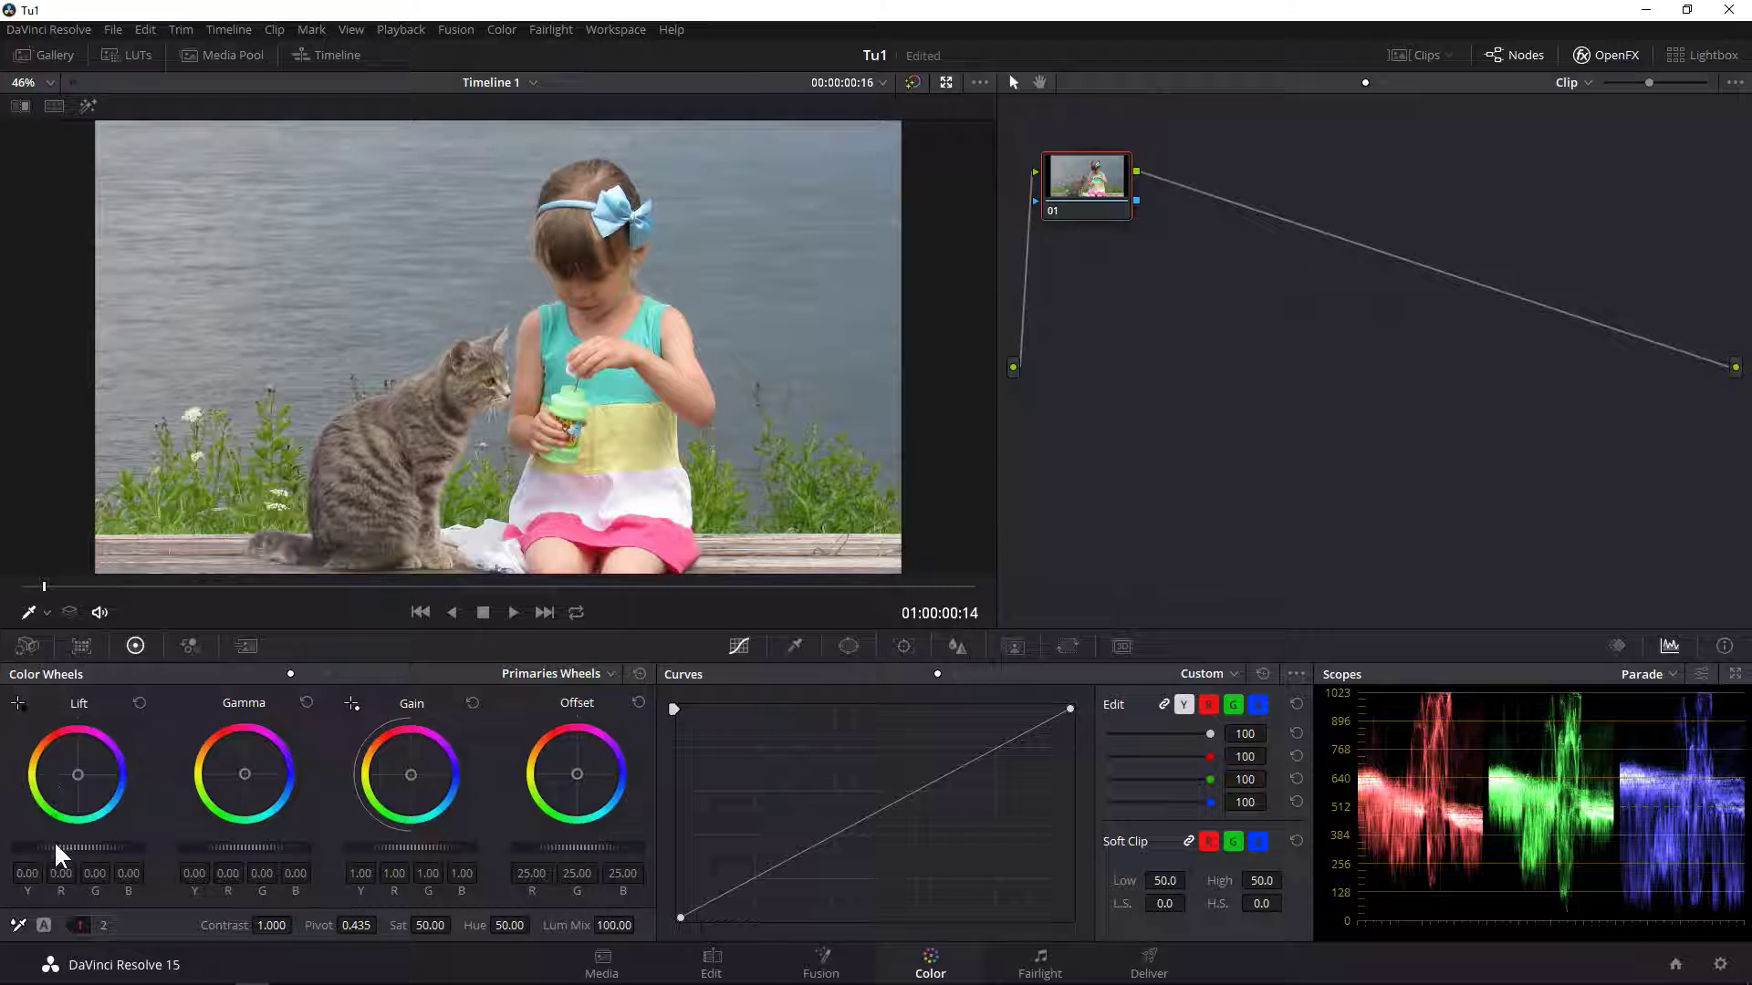
pyautogui.click(44, 924)
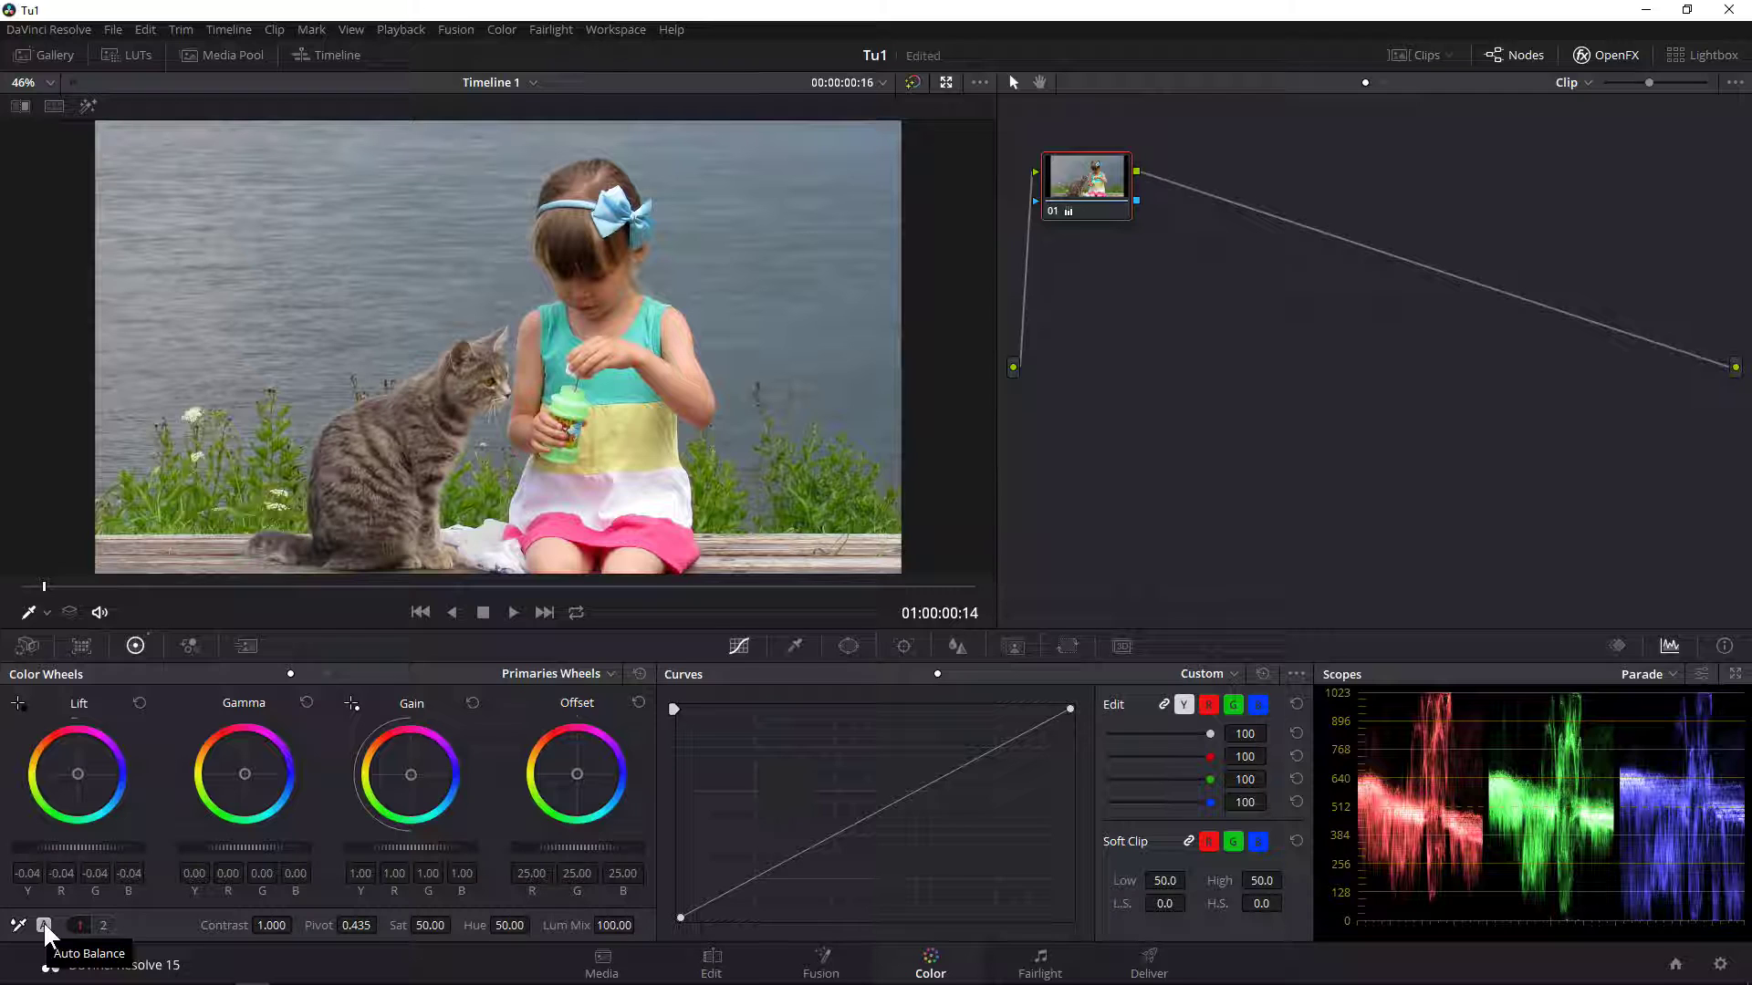
pyautogui.click(640, 673)
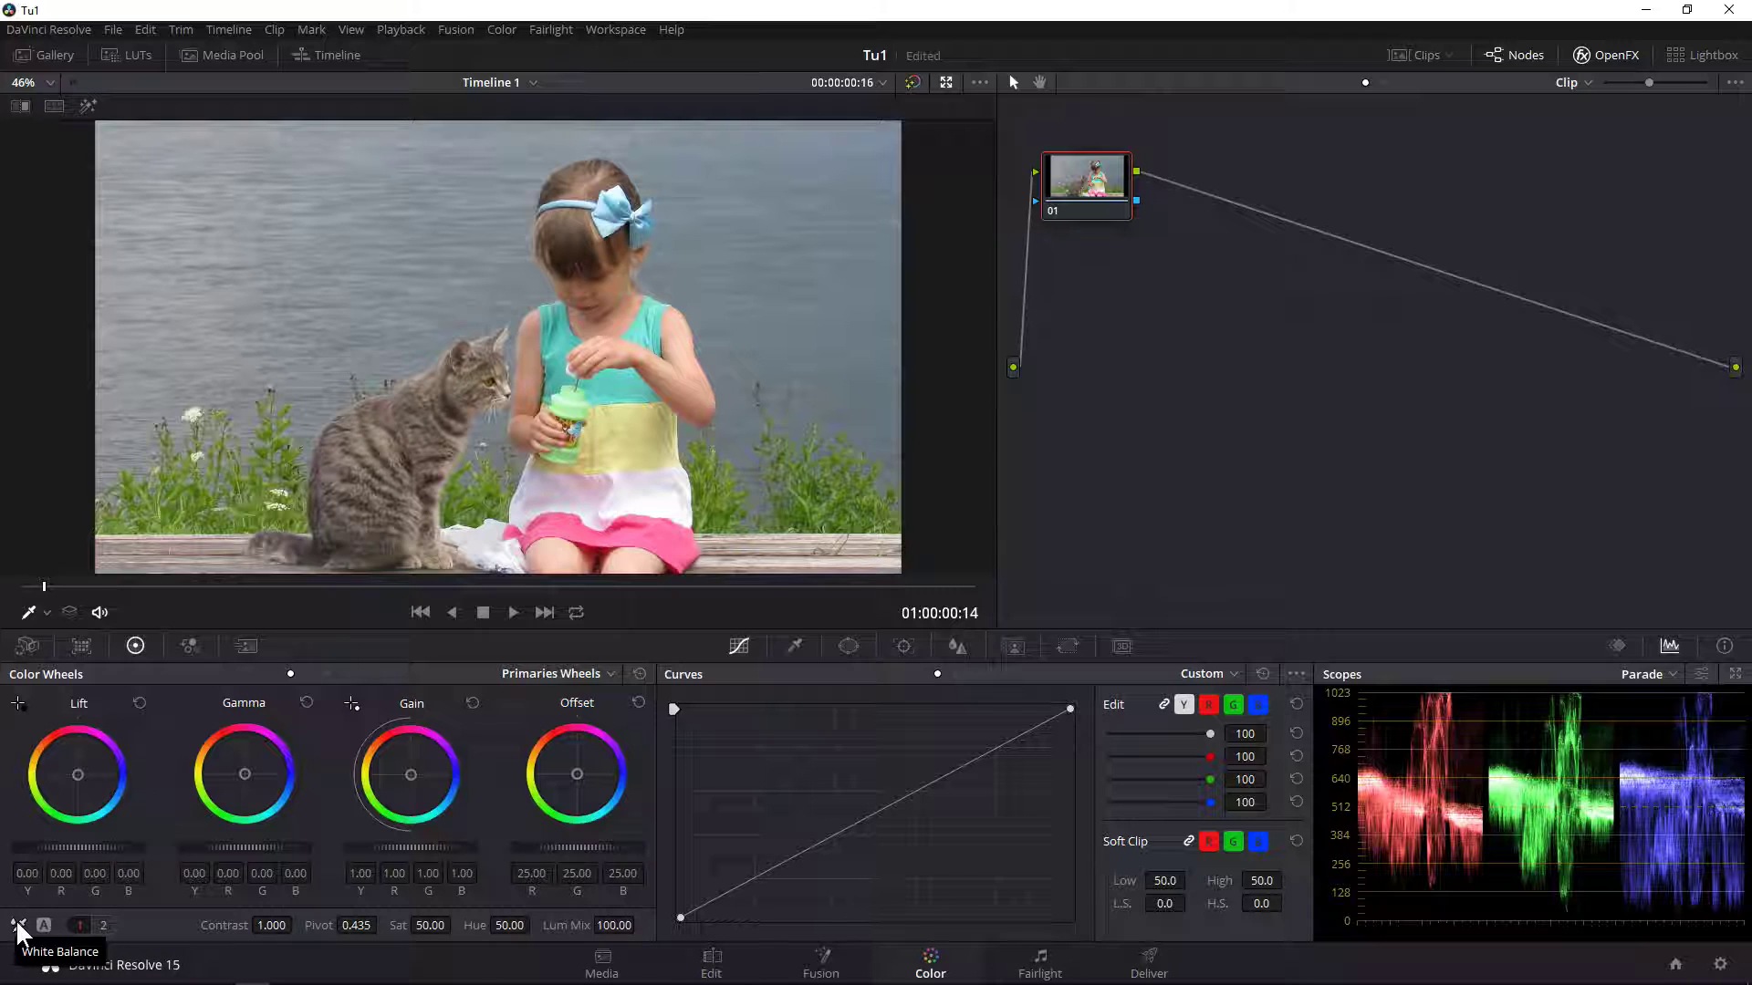
# Sample the girl's white dress as the neutral reference with the picker, and move node 01 down-right
pyautogui.click(18, 924)
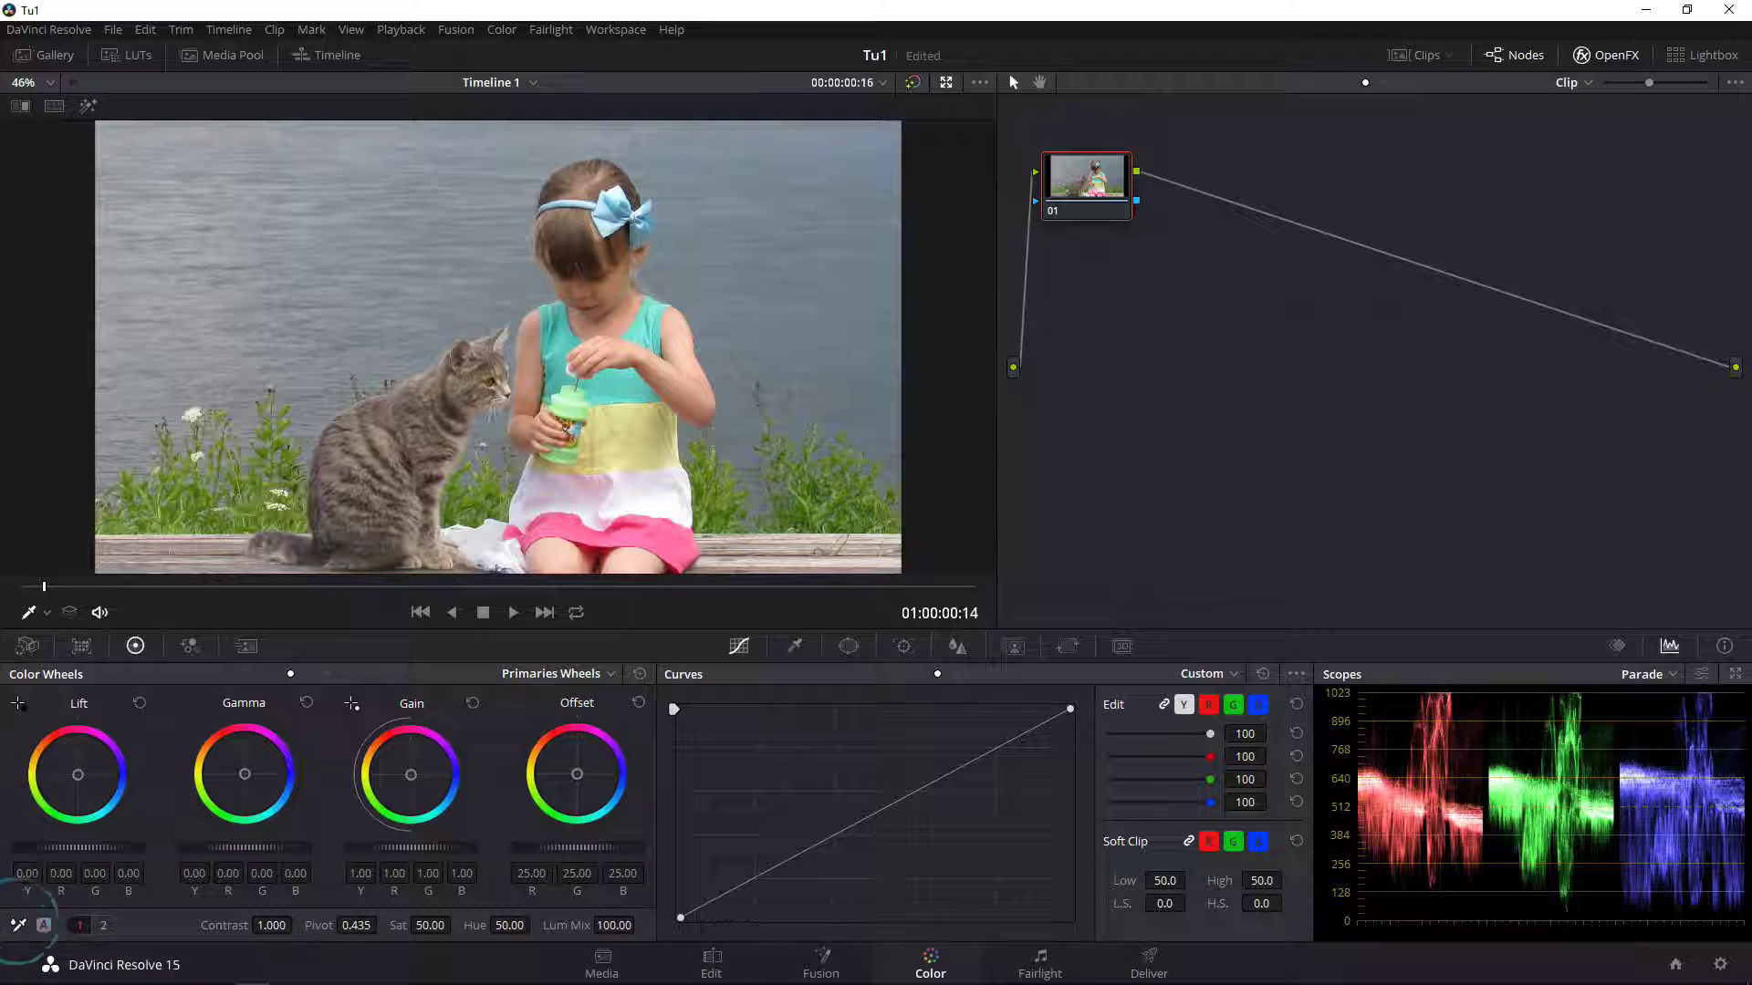
pyautogui.click(664, 497)
pyautogui.moveTo(1078, 188)
pyautogui.mouseDown()
pyautogui.moveTo(1136, 313)
pyautogui.moveTo(1134, 293)
pyautogui.mouseUp()
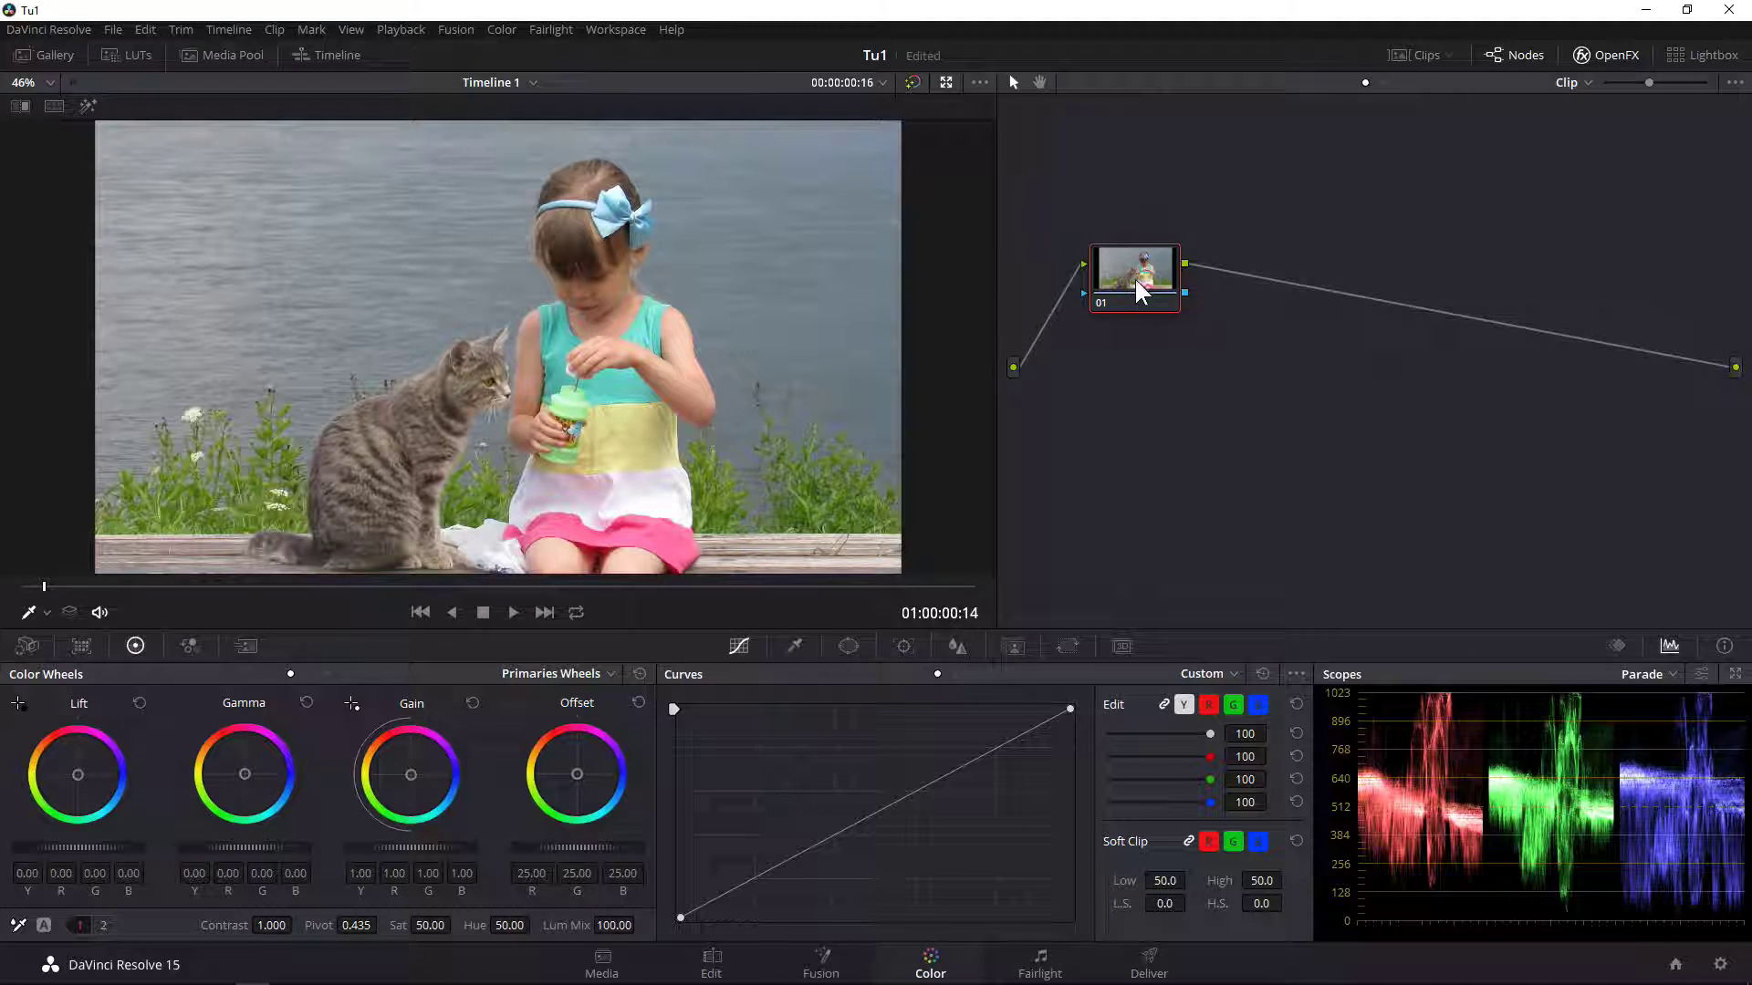
# Label node 01 'WB' and auto-balance it, bringing Lift to -0.04 on every channel
pyautogui.rightClick(1130, 272)
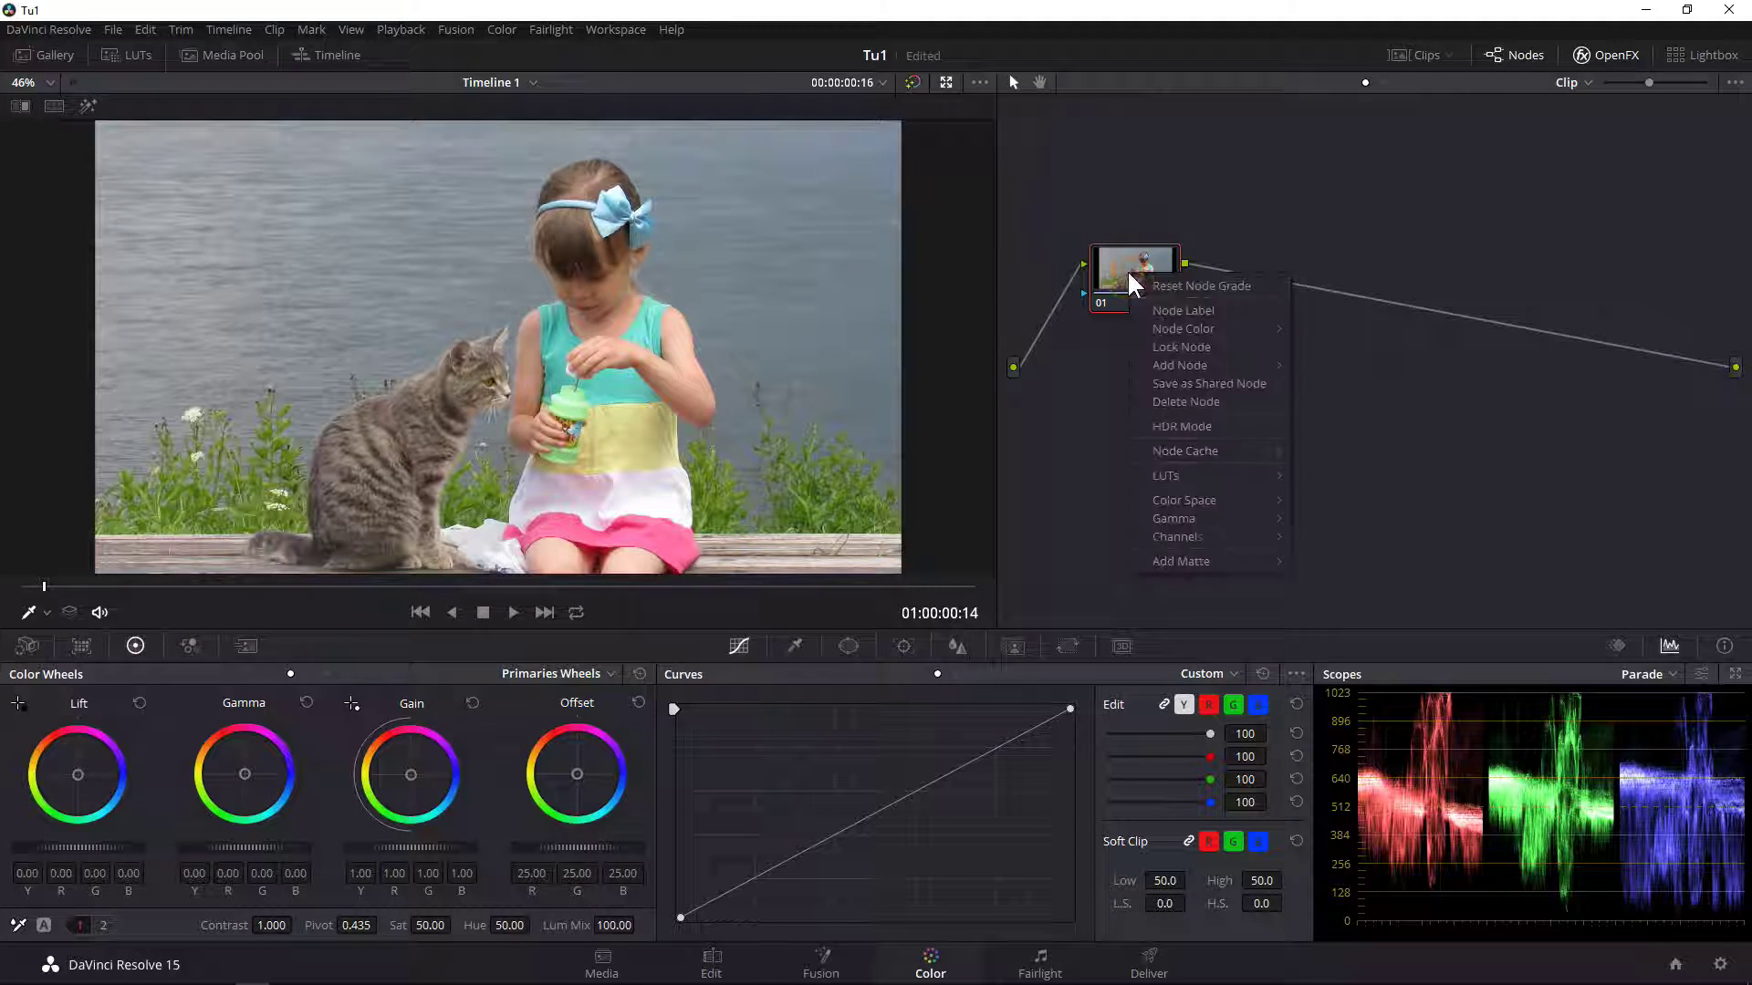
pyautogui.click(1209, 312)
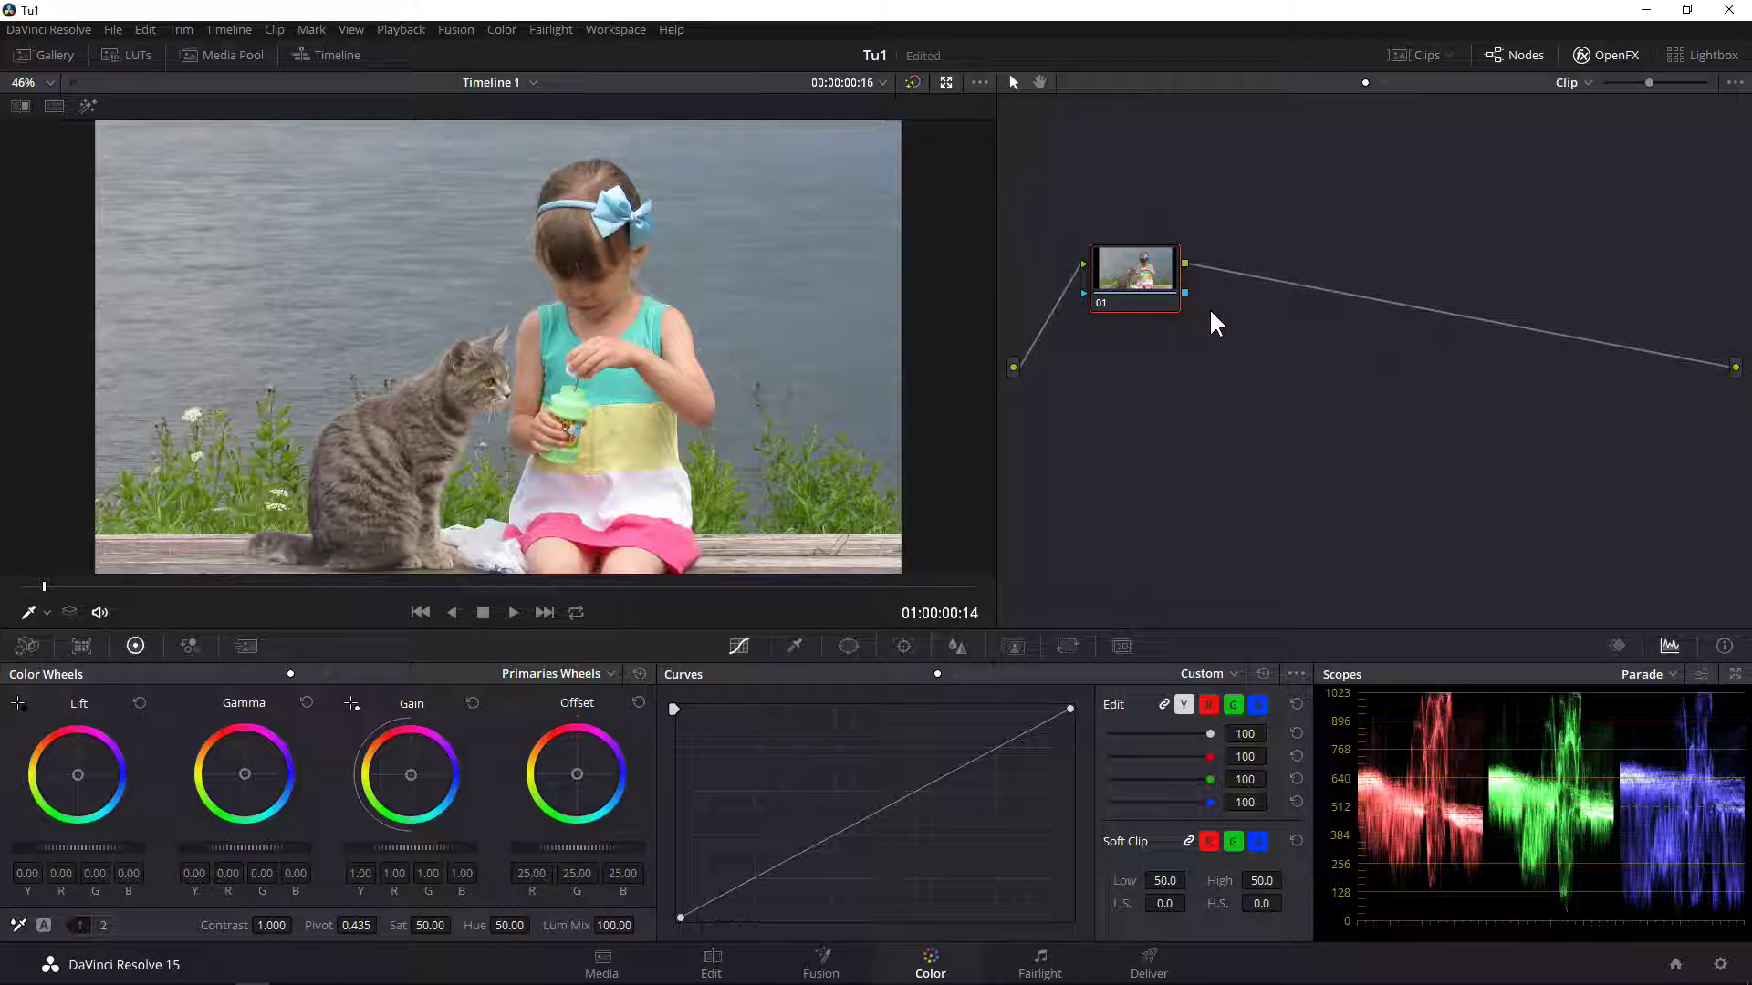
pyautogui.write('W')
pyautogui.write('B')
pyautogui.press('Return')
pyautogui.click(43, 925)
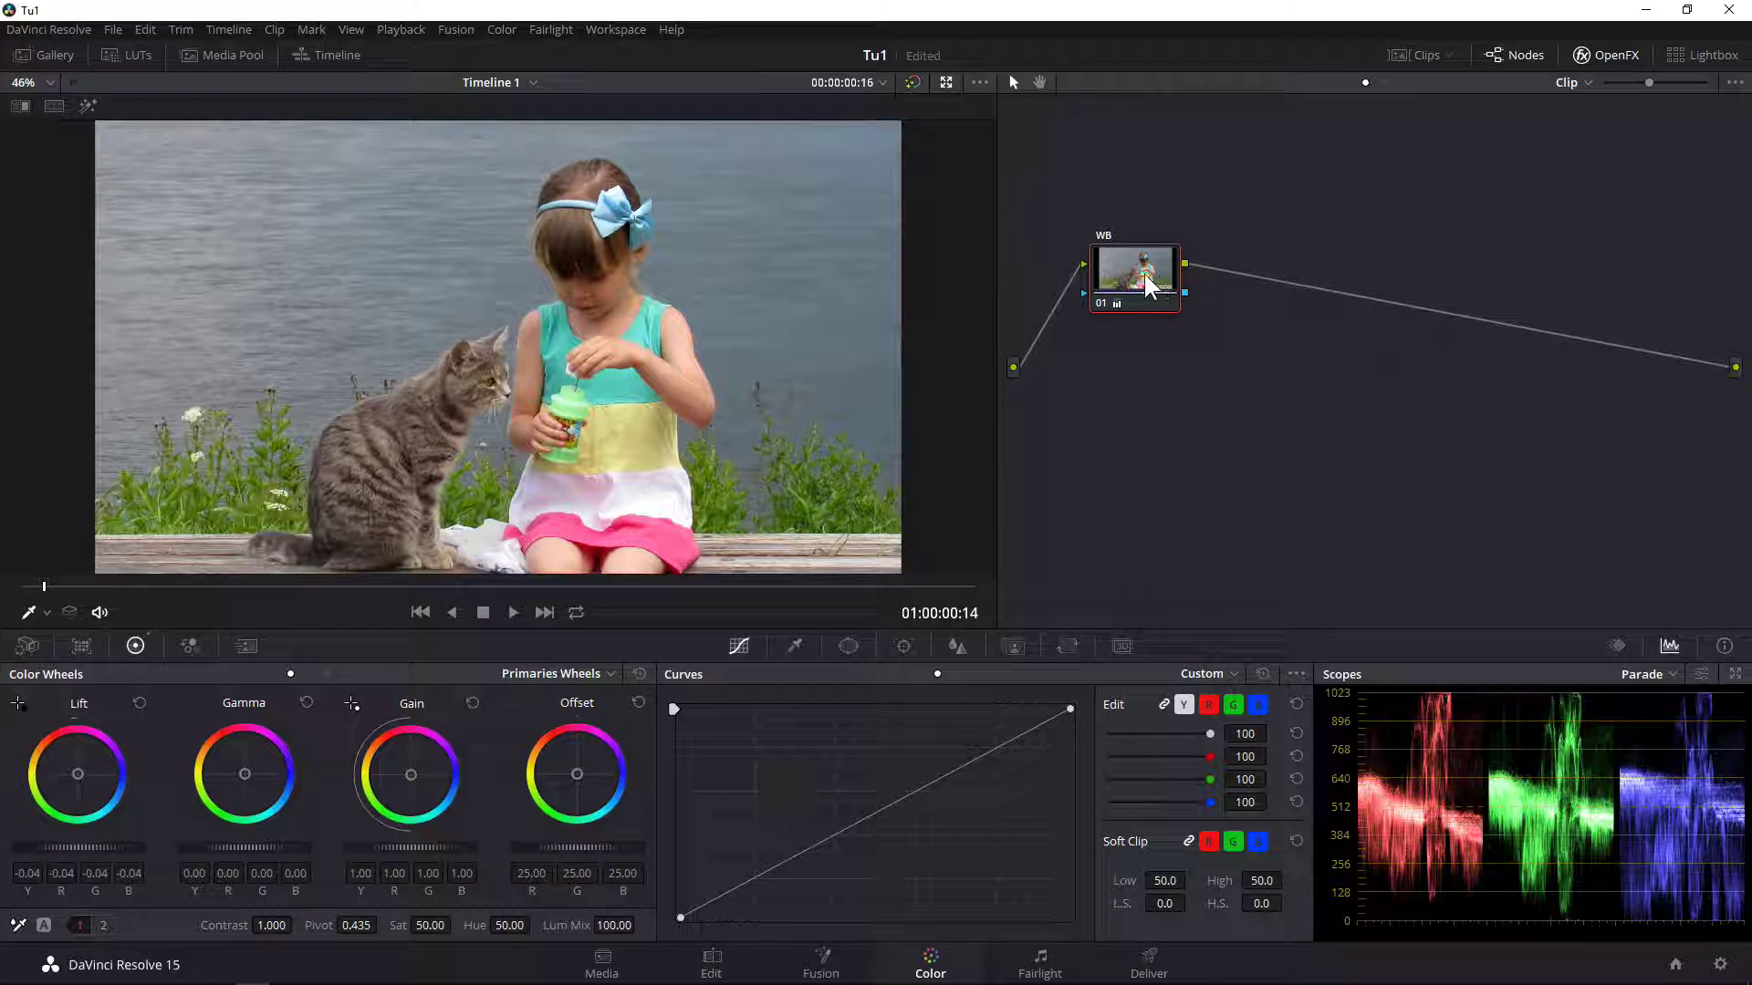
# Add a serial node 02 after the WB node and shift it to the right
pyautogui.moveTo(1132, 278); pyautogui.dragTo(1127, 282)
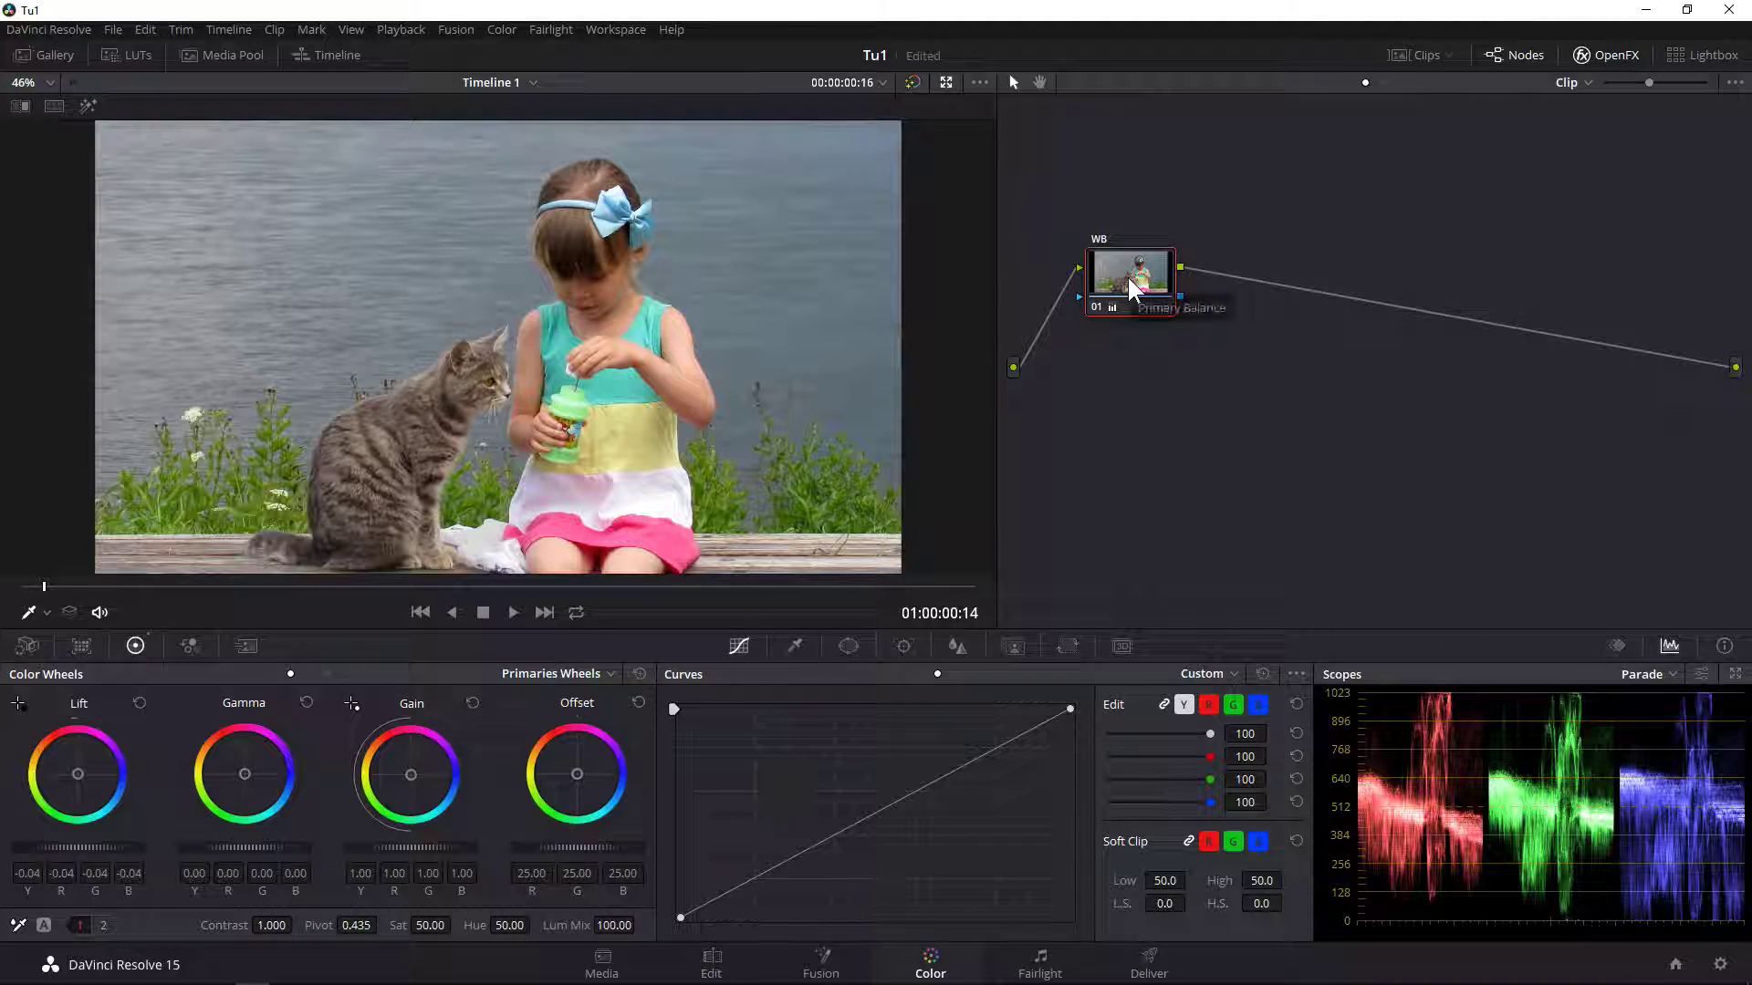
pyautogui.rightClick(1137, 280)
pyautogui.moveTo(1184, 375)
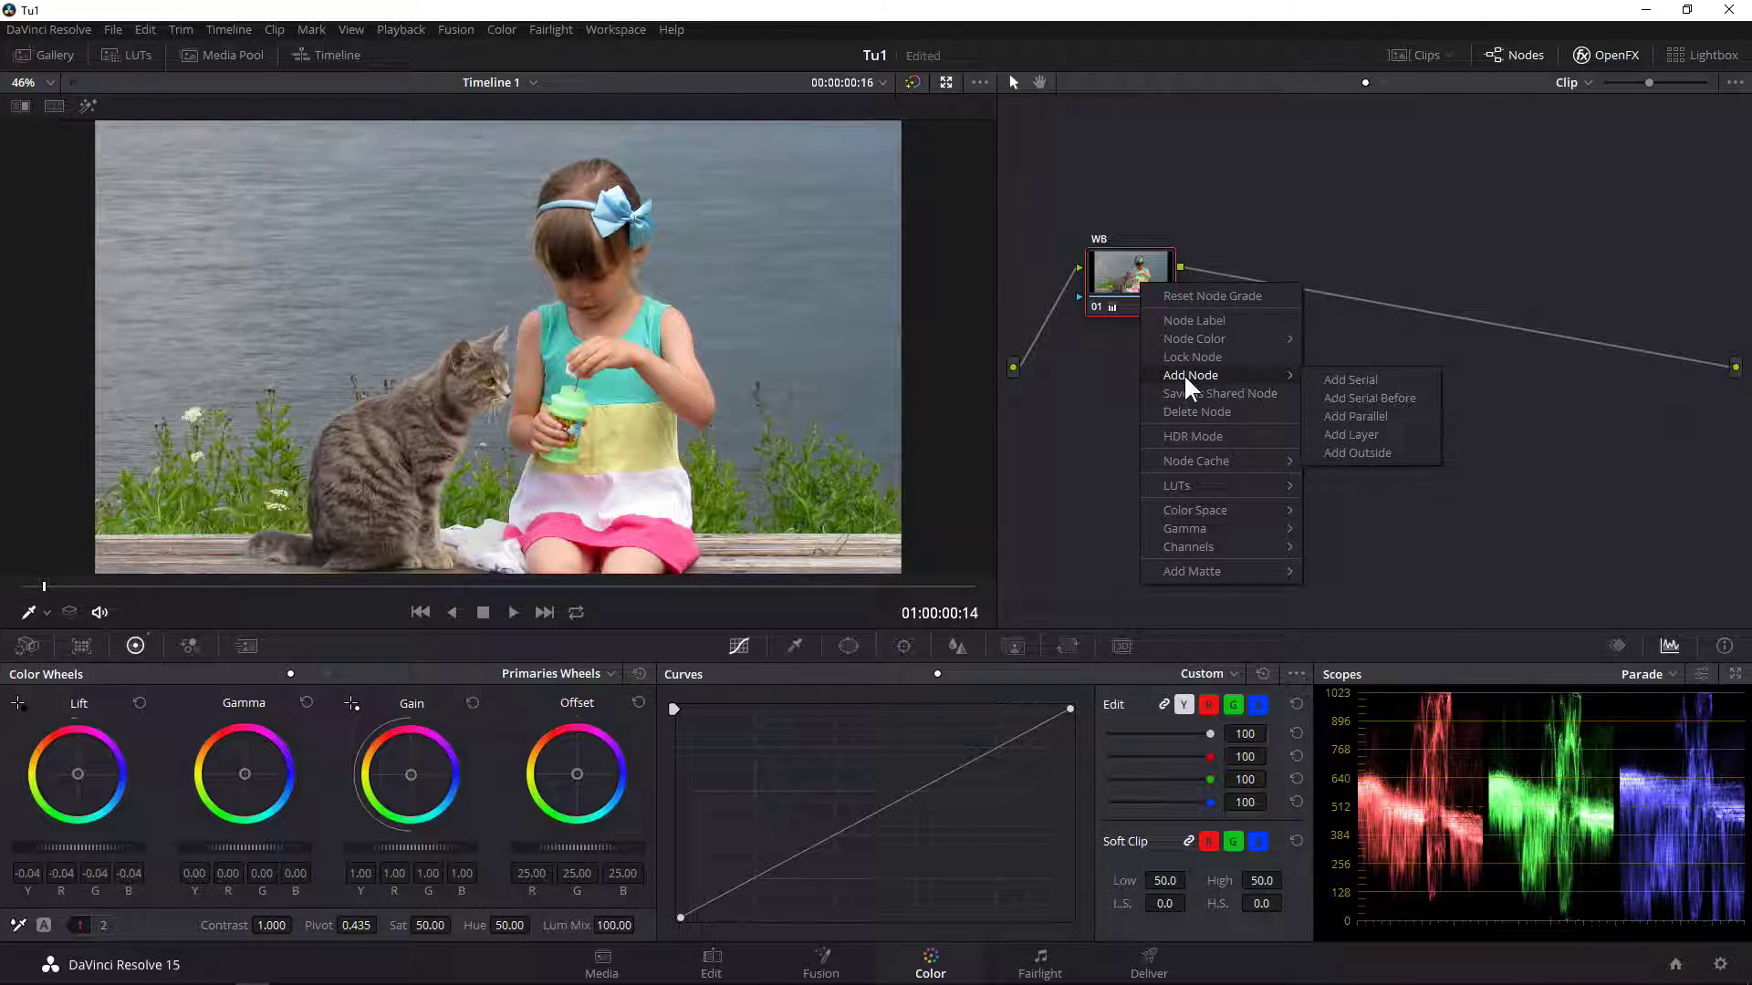
pyautogui.click(1377, 380)
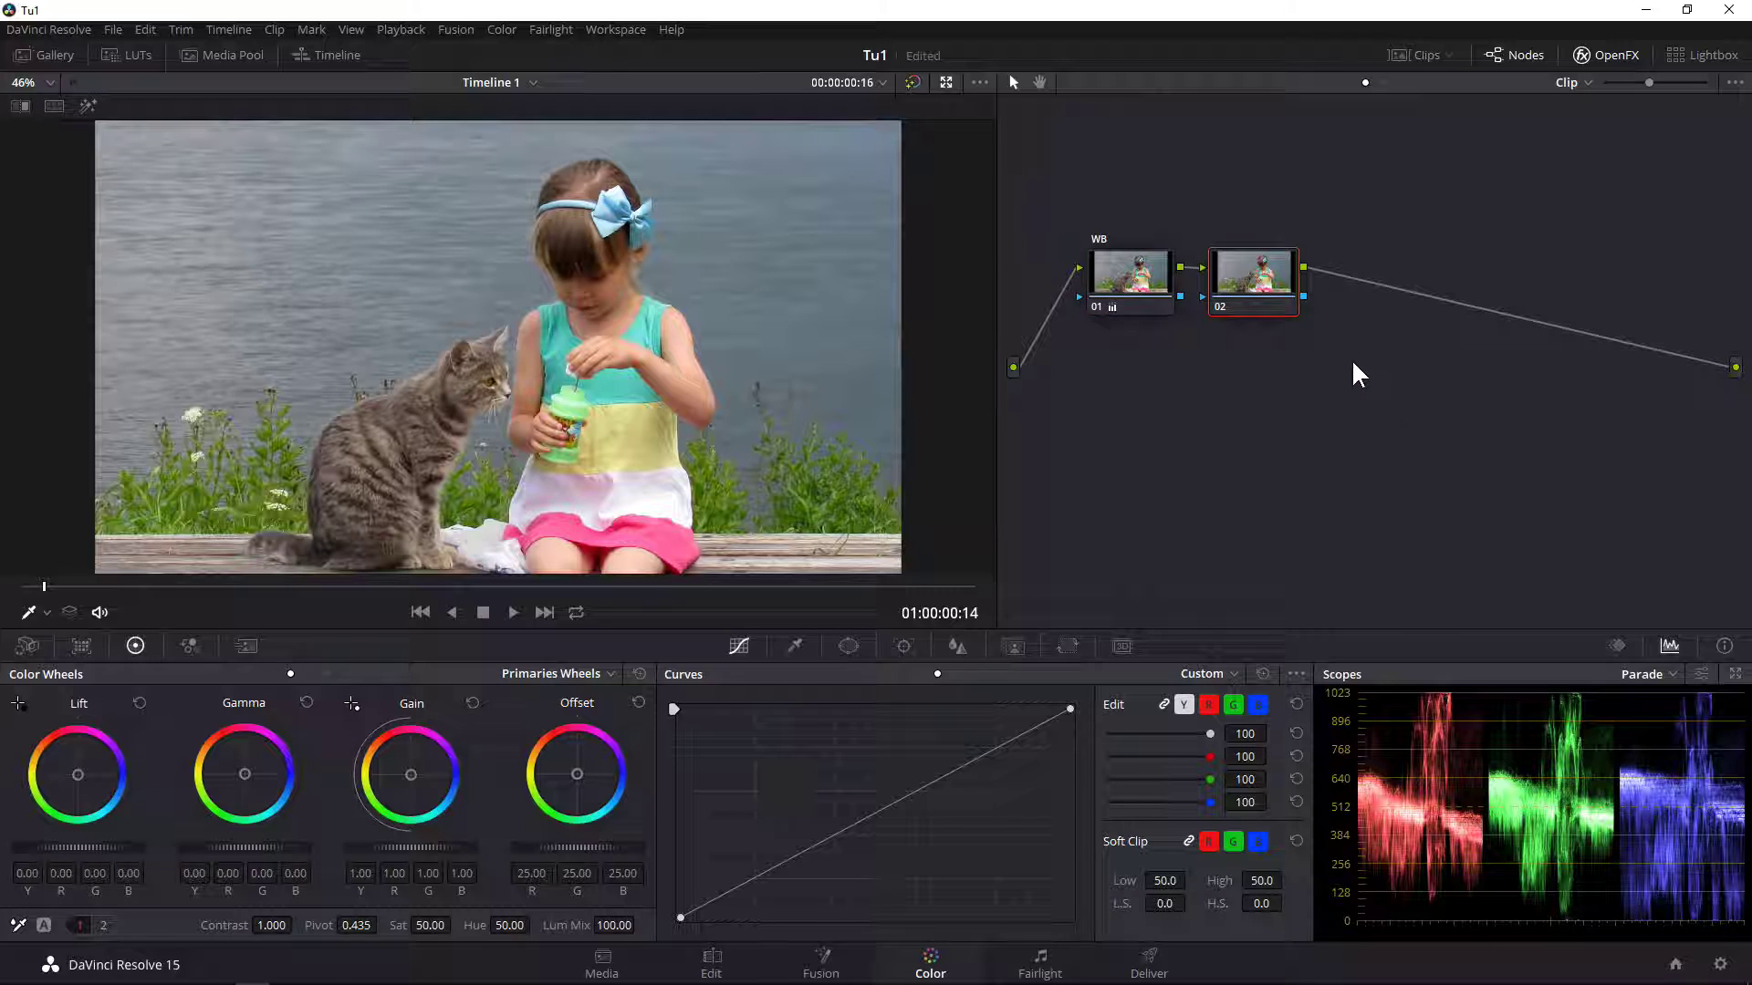
pyautogui.moveTo(1259, 283); pyautogui.dragTo(1296, 279)
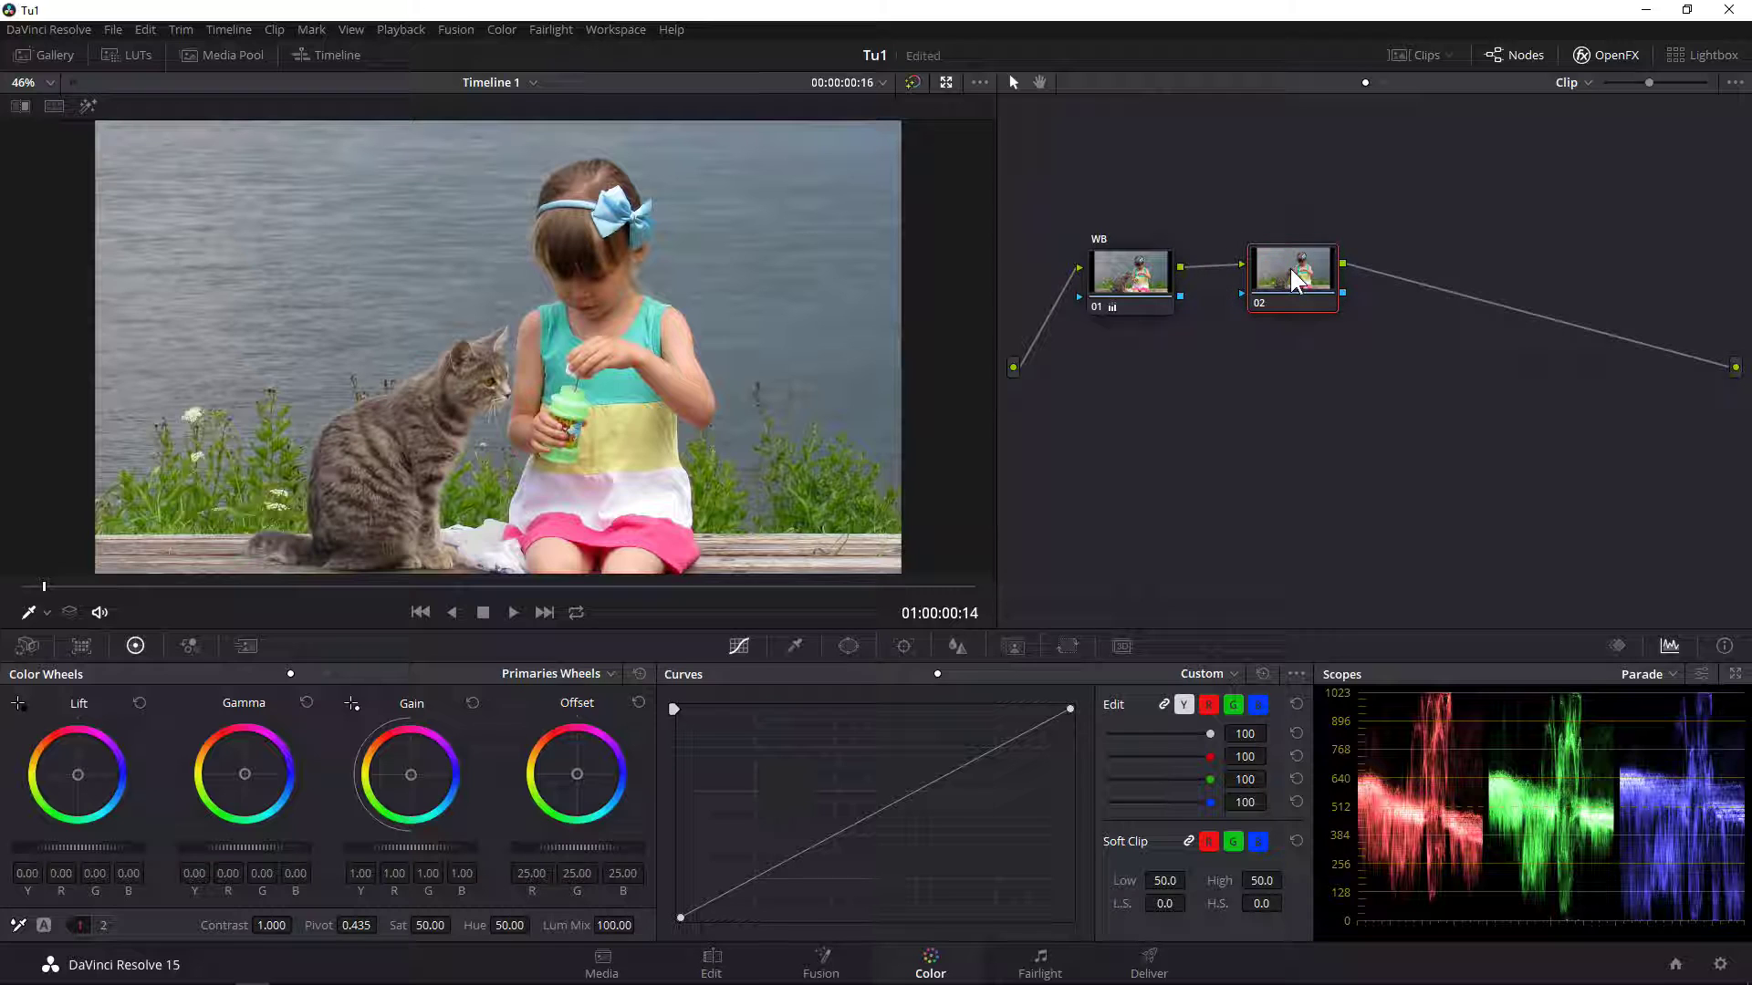
# Label node 02 'Contrast'
pyautogui.rightClick(1293, 275)
pyautogui.moveTo(1356, 327)
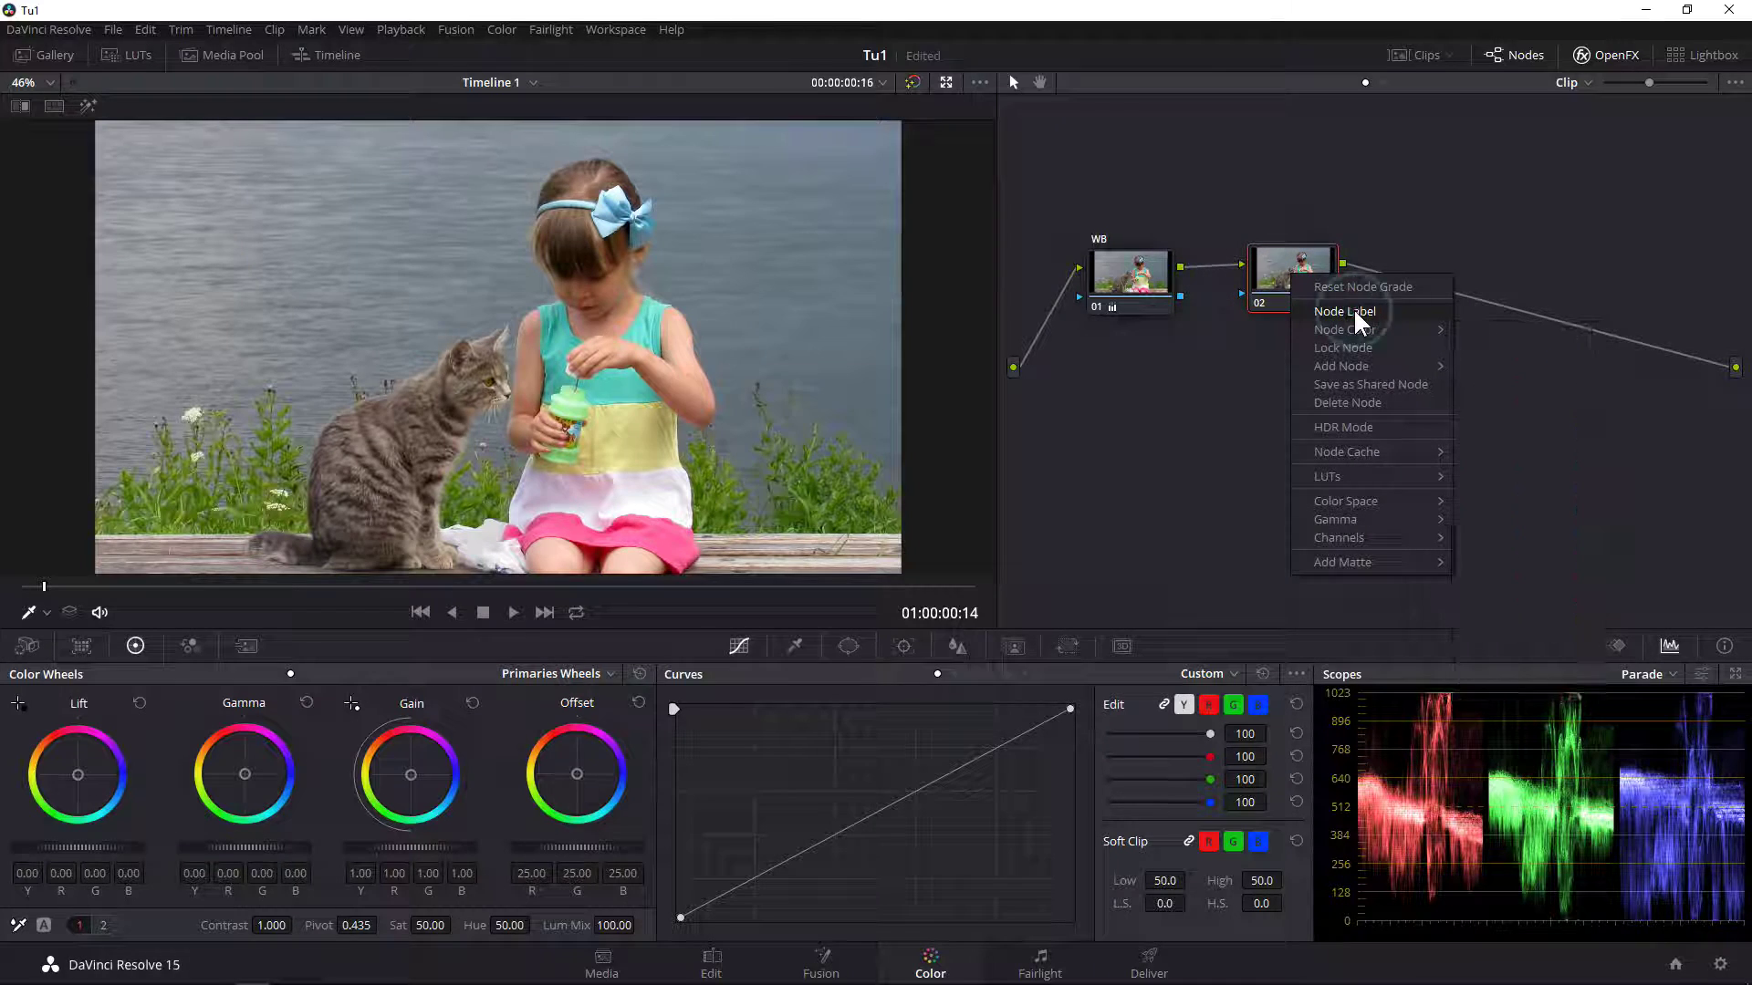
pyautogui.click(1355, 311)
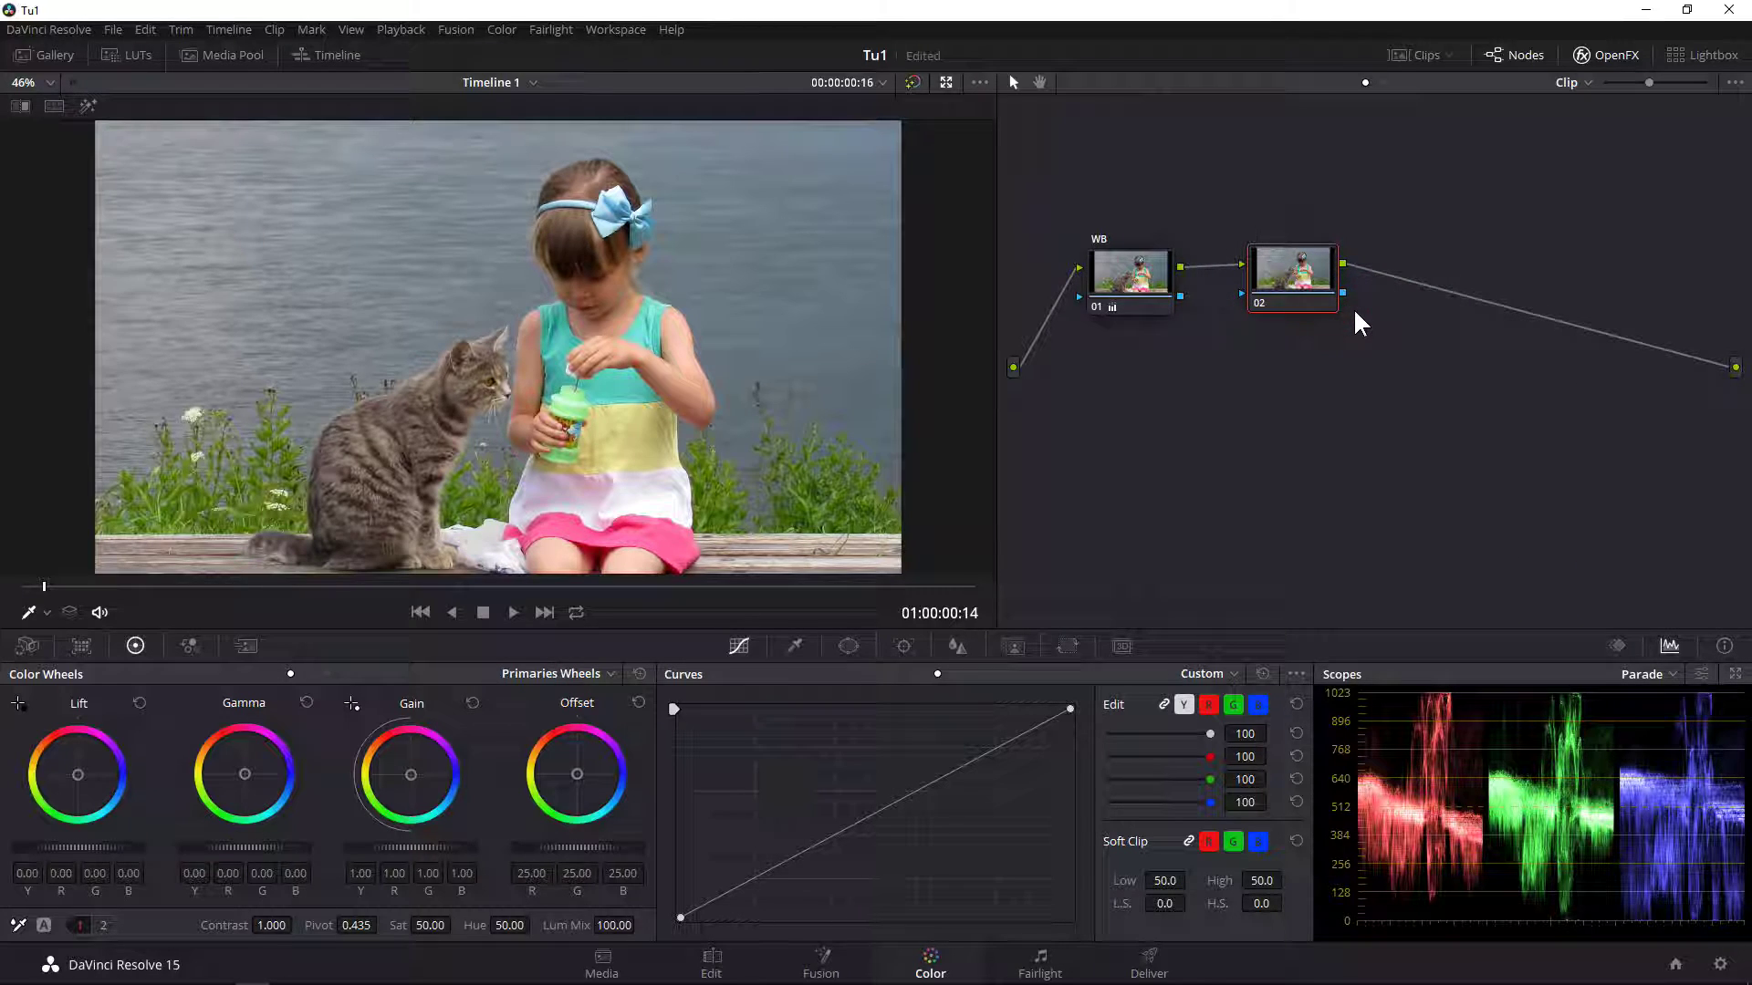
pyautogui.write('Con')
pyautogui.write('trast')
pyautogui.press('Return')
# Push the WB node's Offset toward magenta to 39.73 R, 19.21 G, 37.79 B
pyautogui.click(1124, 283)
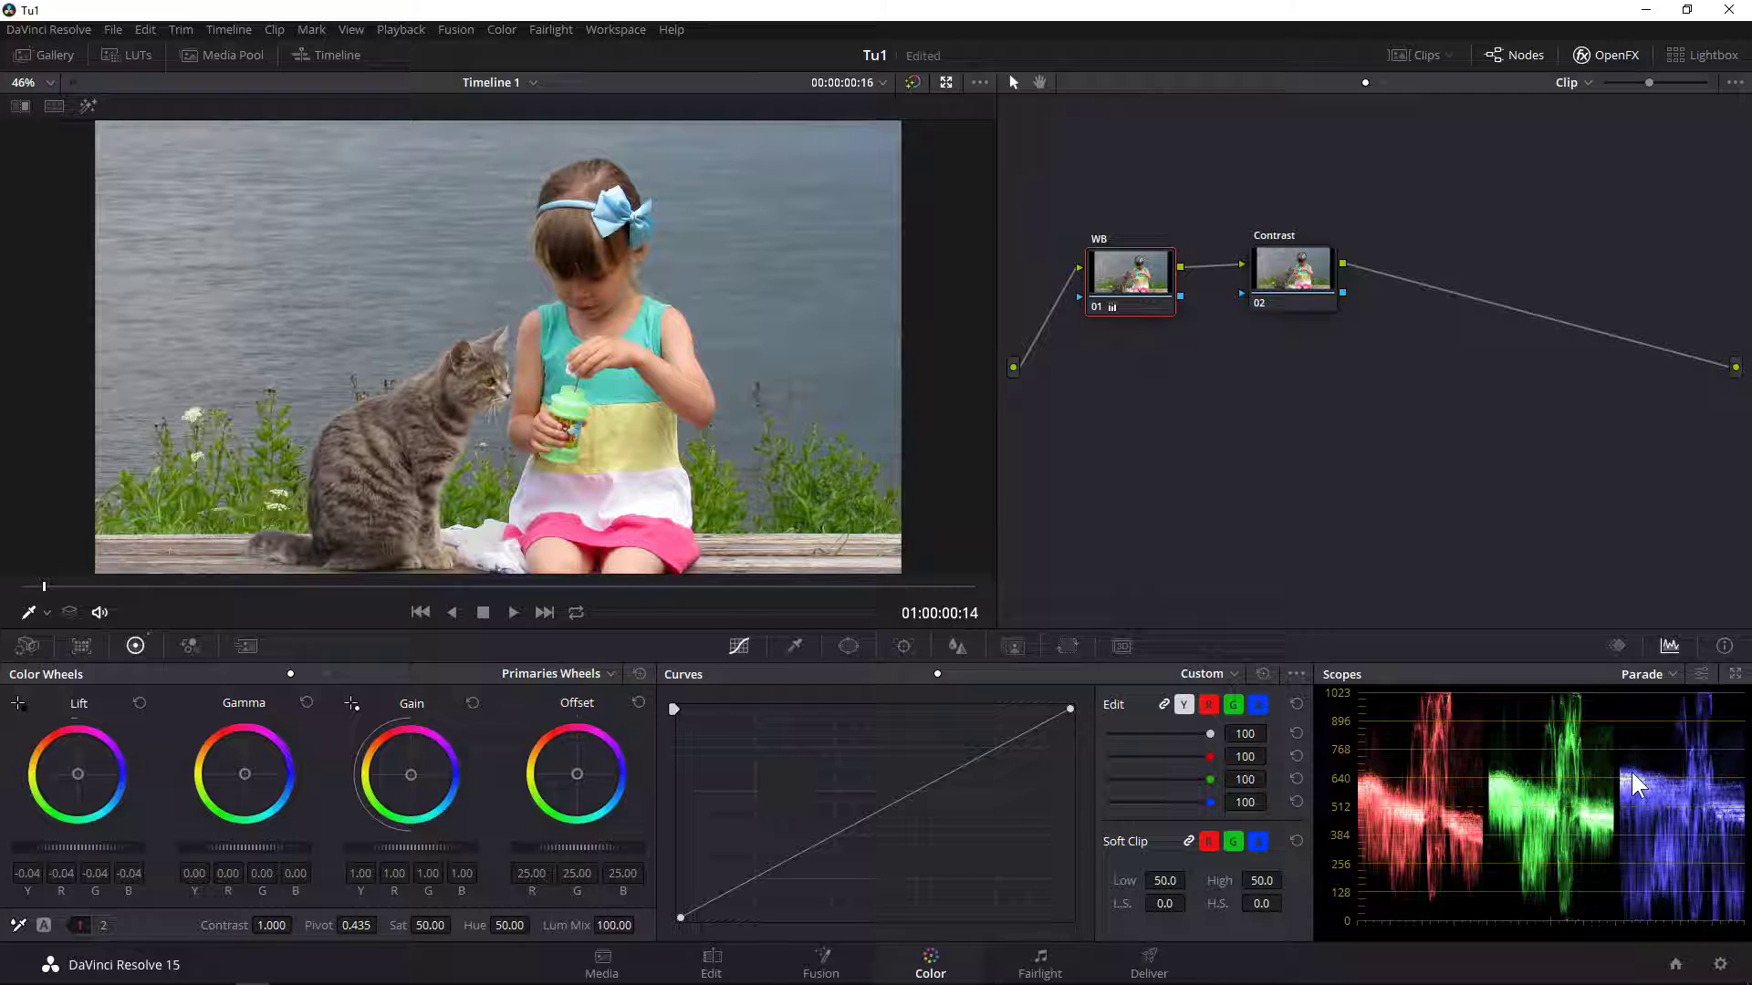
pyautogui.moveTo(559, 804); pyautogui.dragTo(585, 760)
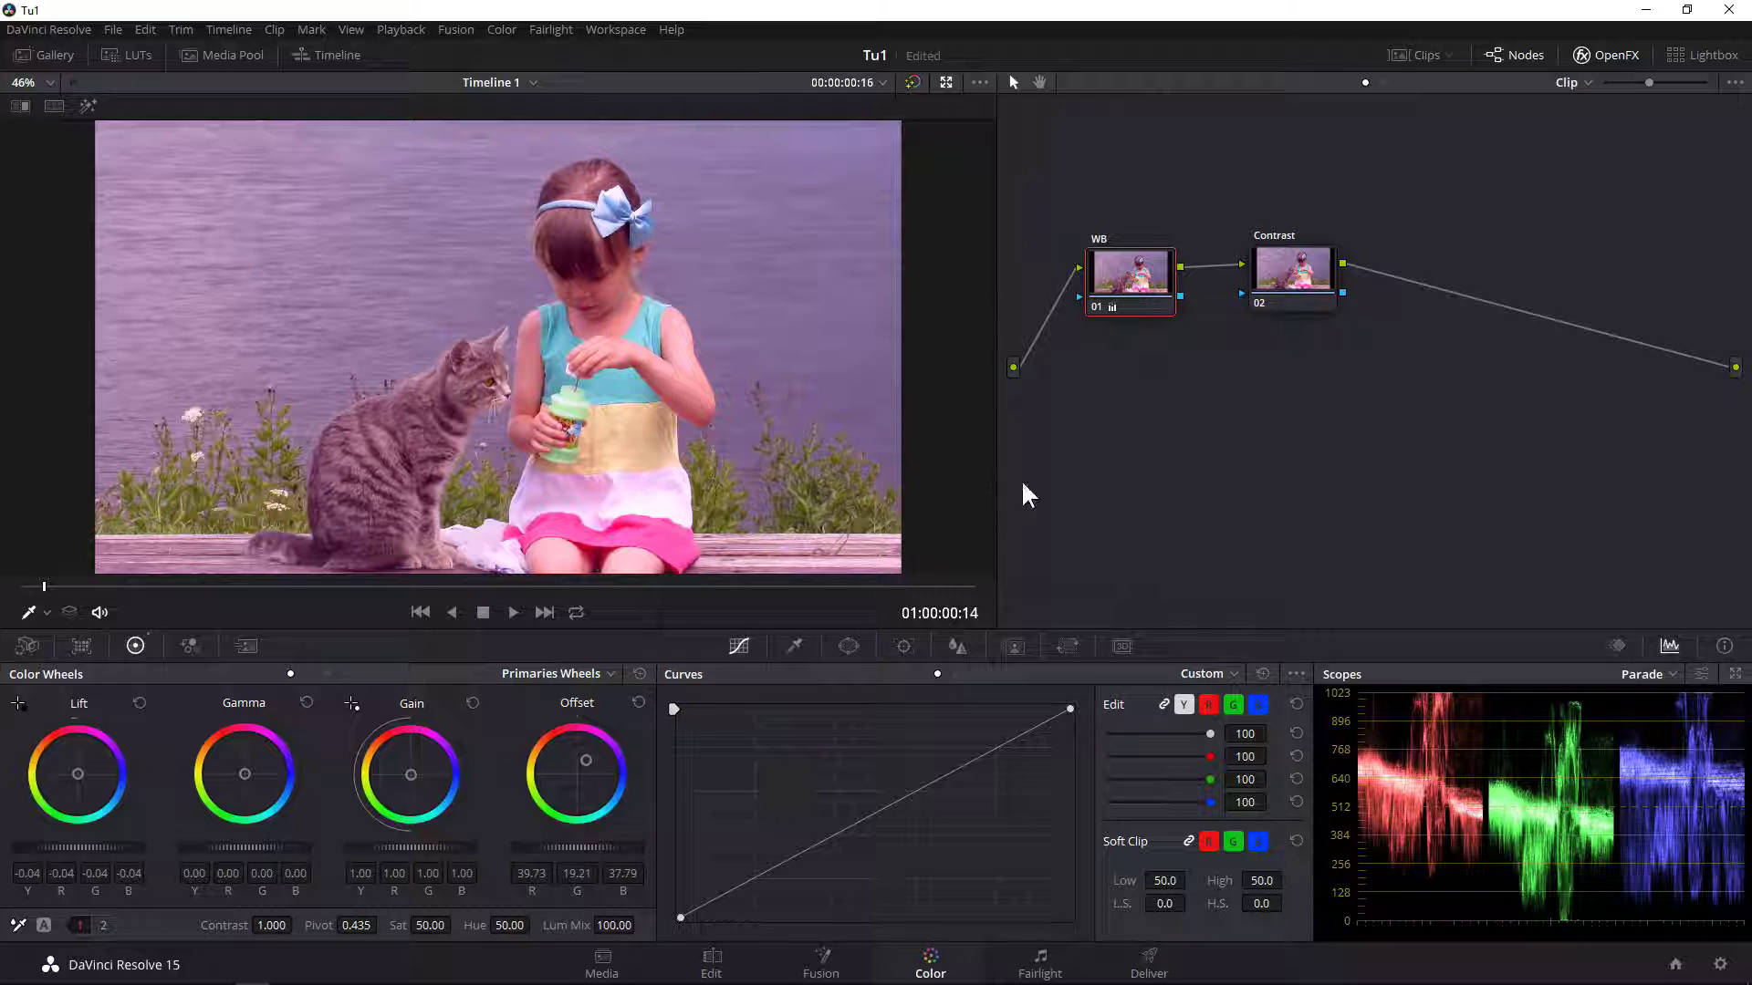
# Delete the Contrast node and reset the WB node's Offset to 25.00 on R, G and B
pyautogui.click(1289, 282)
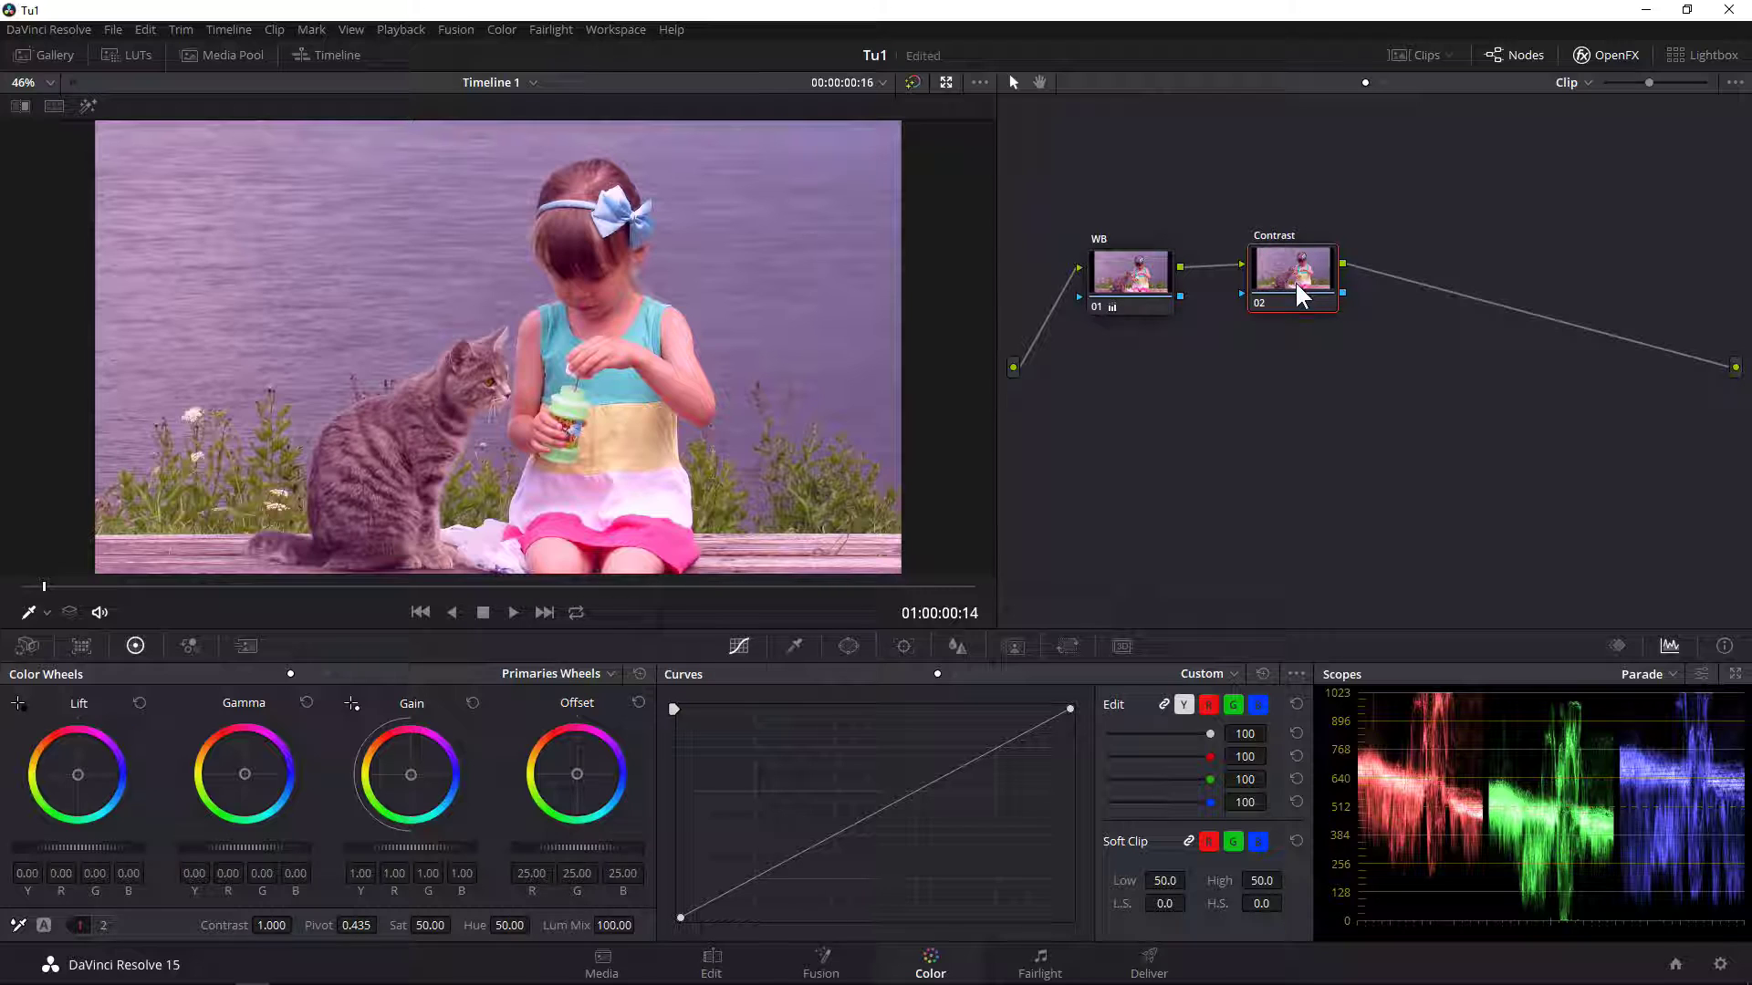
pyautogui.press('Delete')
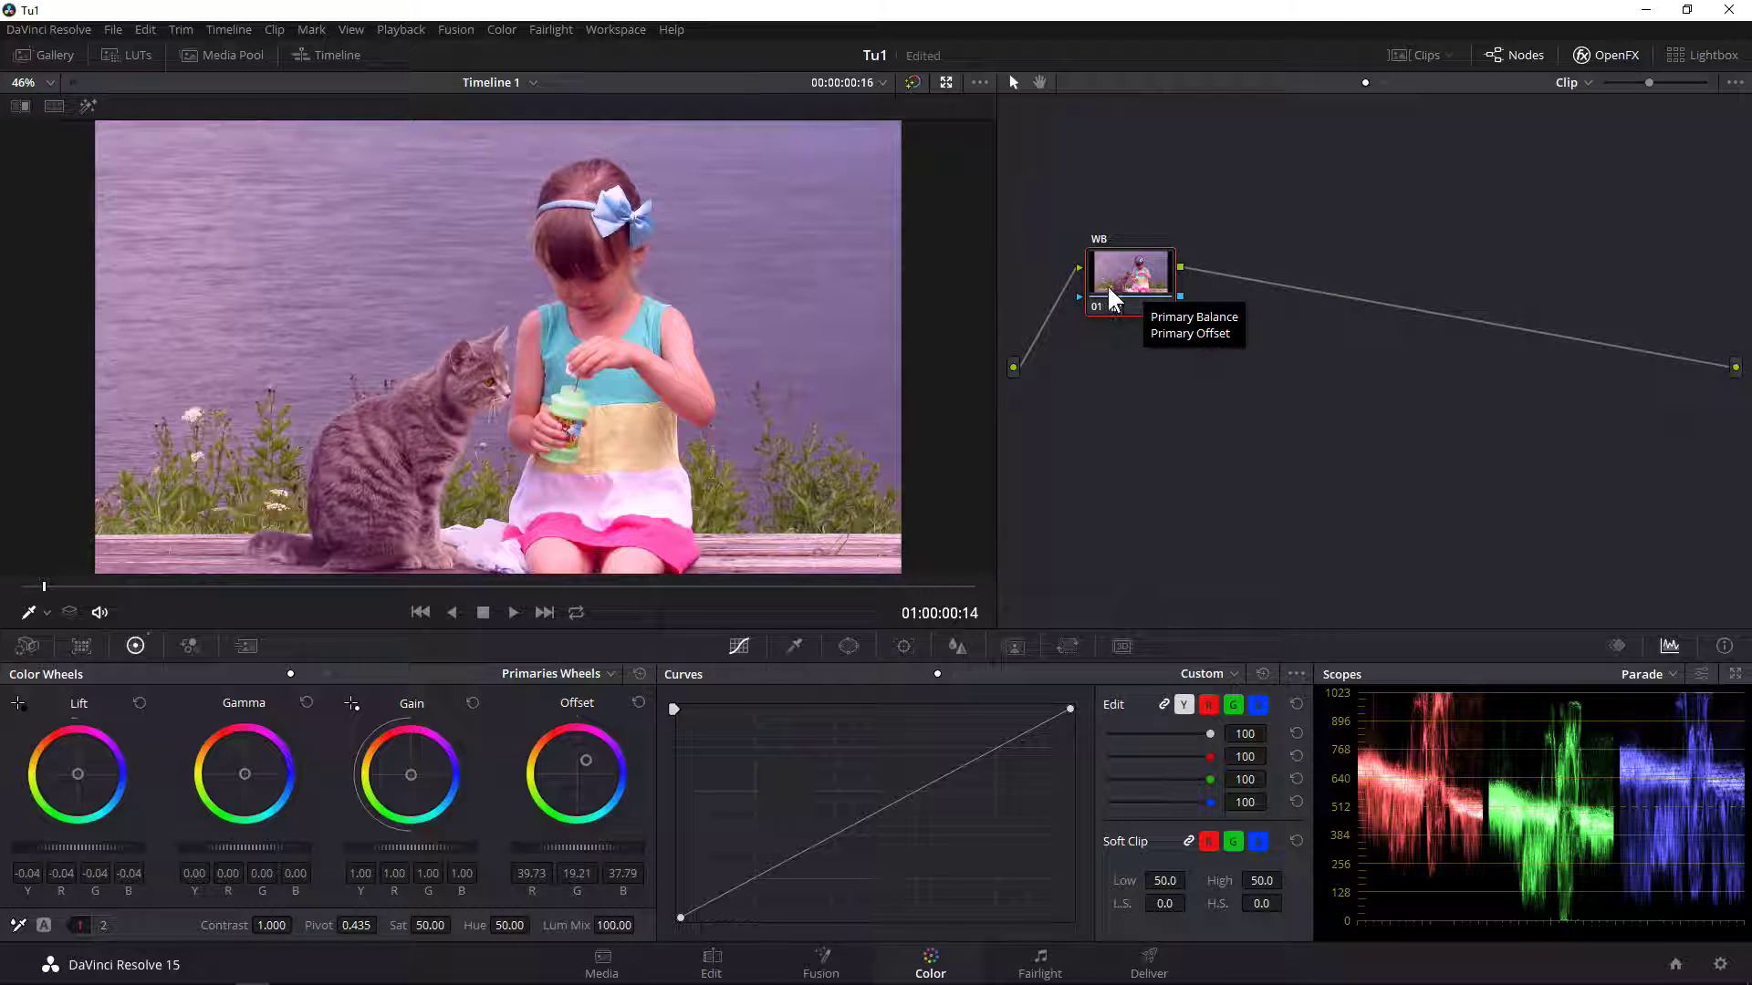
pyautogui.moveTo(1141, 289); pyautogui.dragTo(1149, 270)
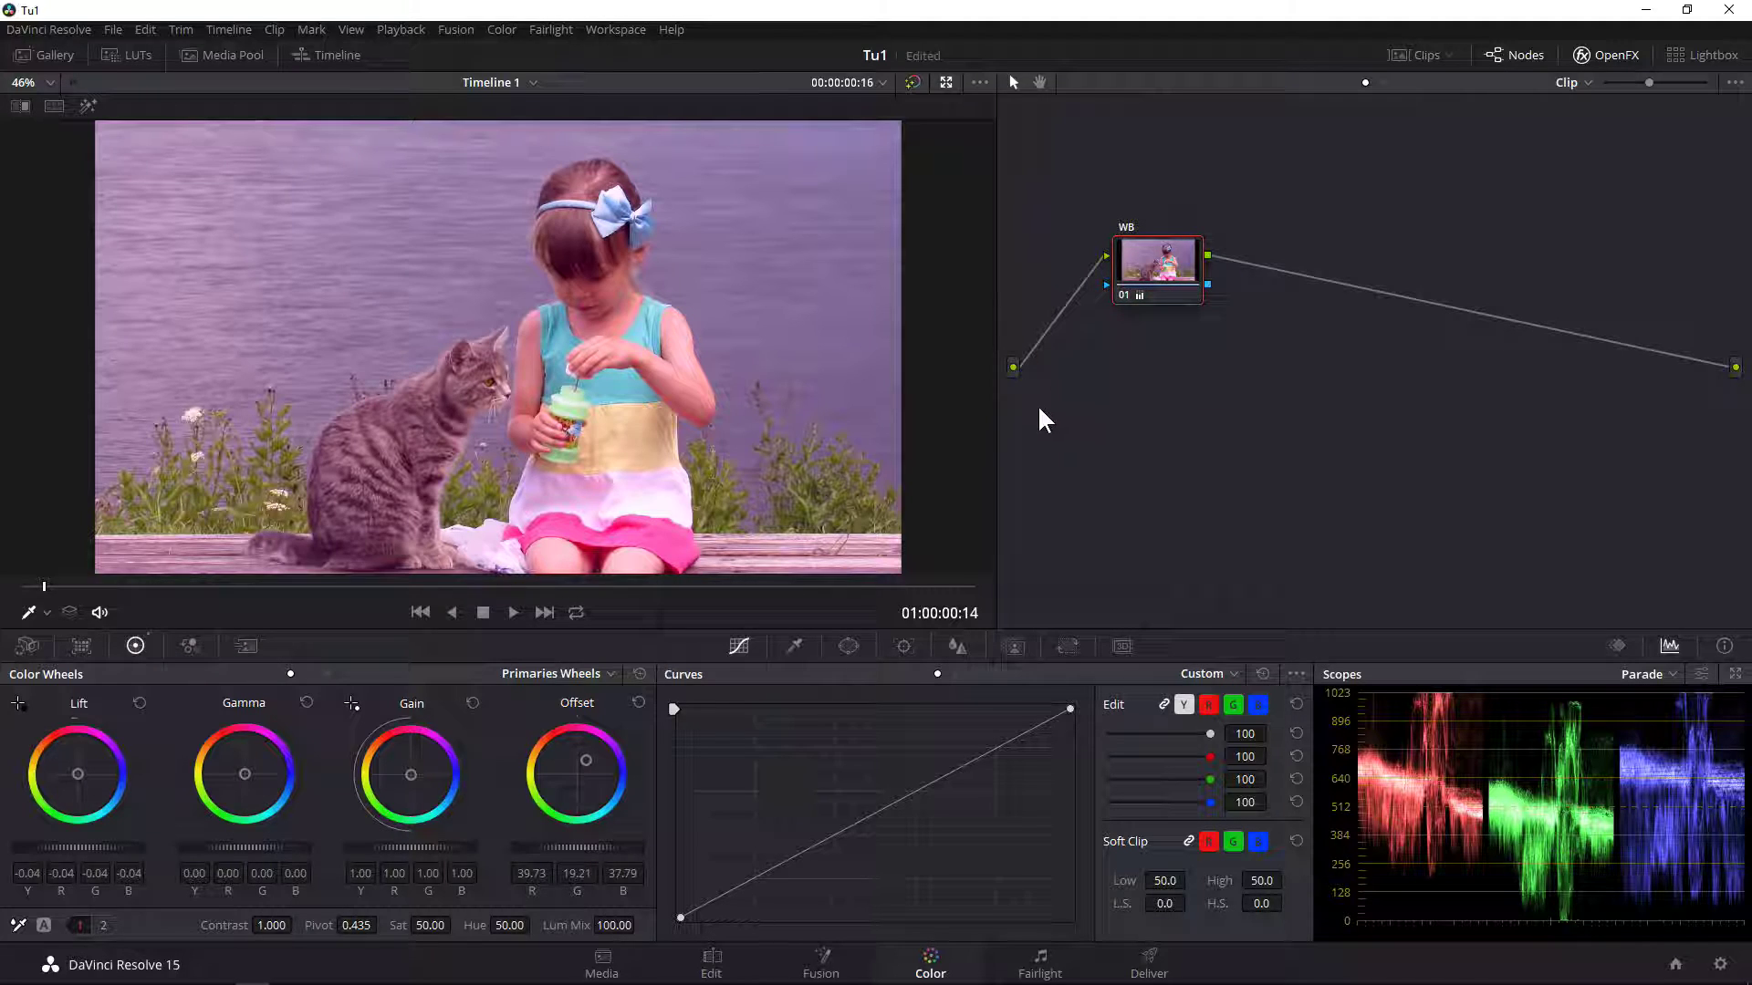
pyautogui.click(638, 702)
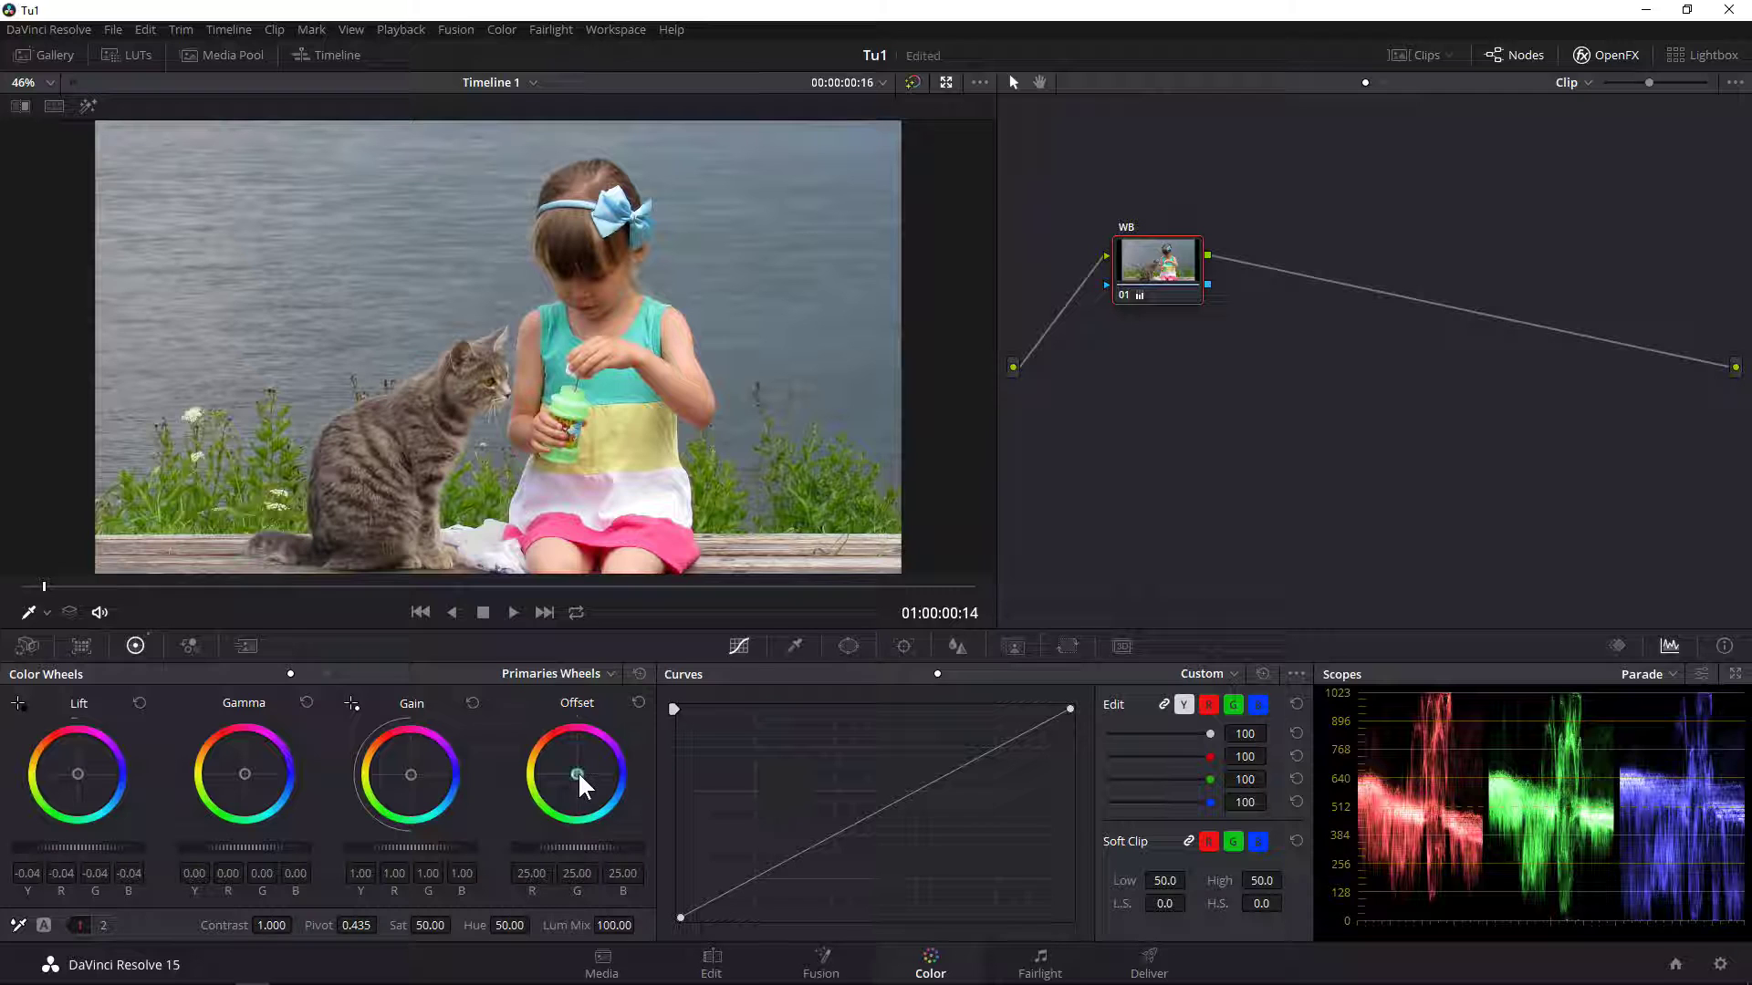
# Cut blue in the WB Offset to 23.58 R, 26.51 G, 11.39 B and pop out an enlarged Parade scope
pyautogui.moveTo(577, 770); pyautogui.dragTo(567, 774)
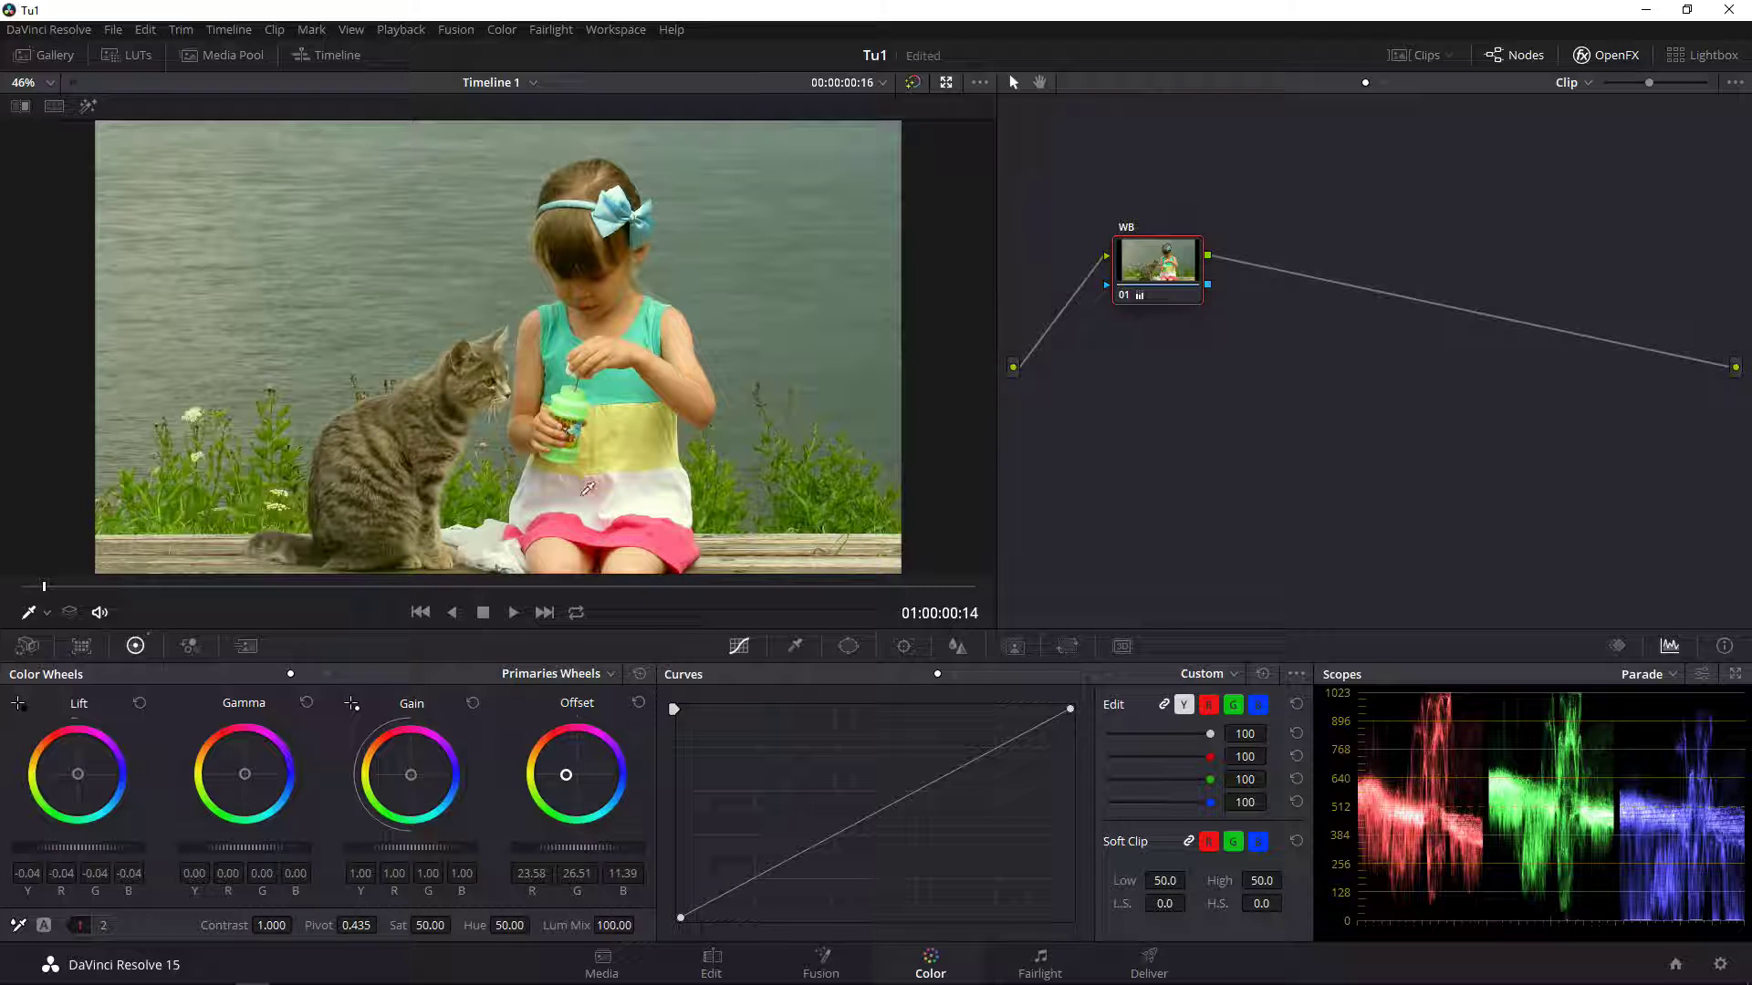
pyautogui.click(1735, 675)
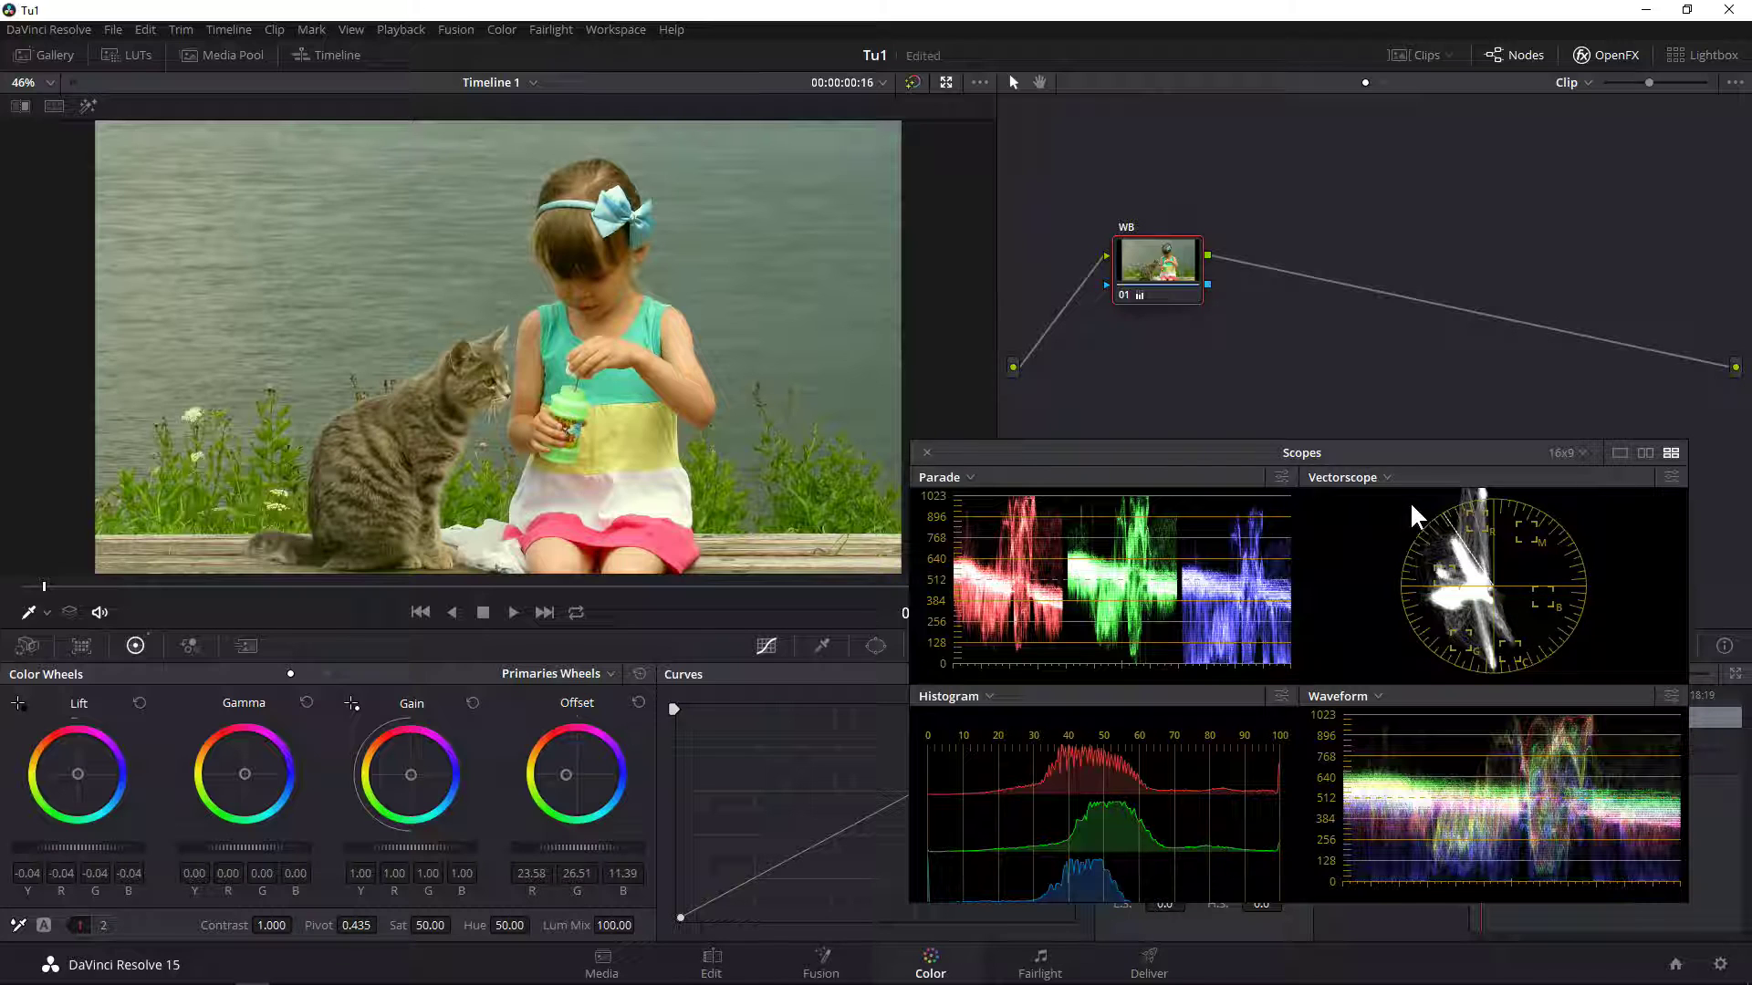
pyautogui.click(1620, 452)
# Show Parade and Vectorscope side by side in an enlarged floating scopes window, and reset Offset to 25.00
pyautogui.click(945, 478)
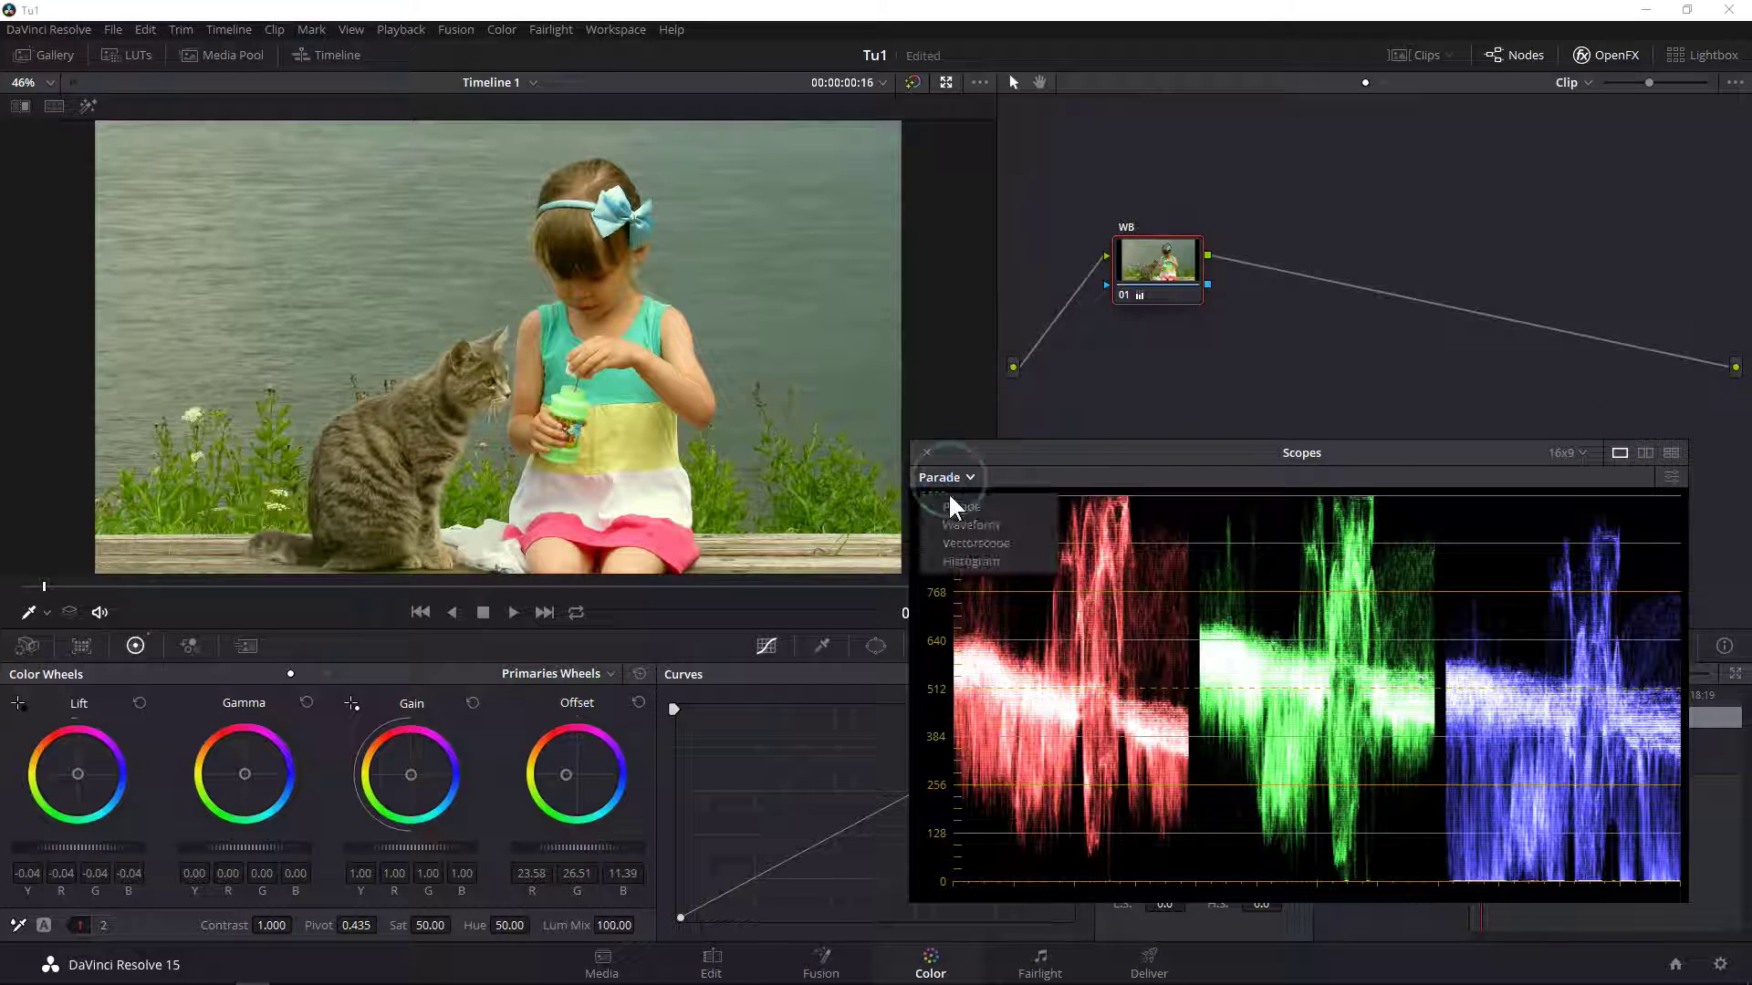
pyautogui.click(1671, 452)
pyautogui.click(1670, 452)
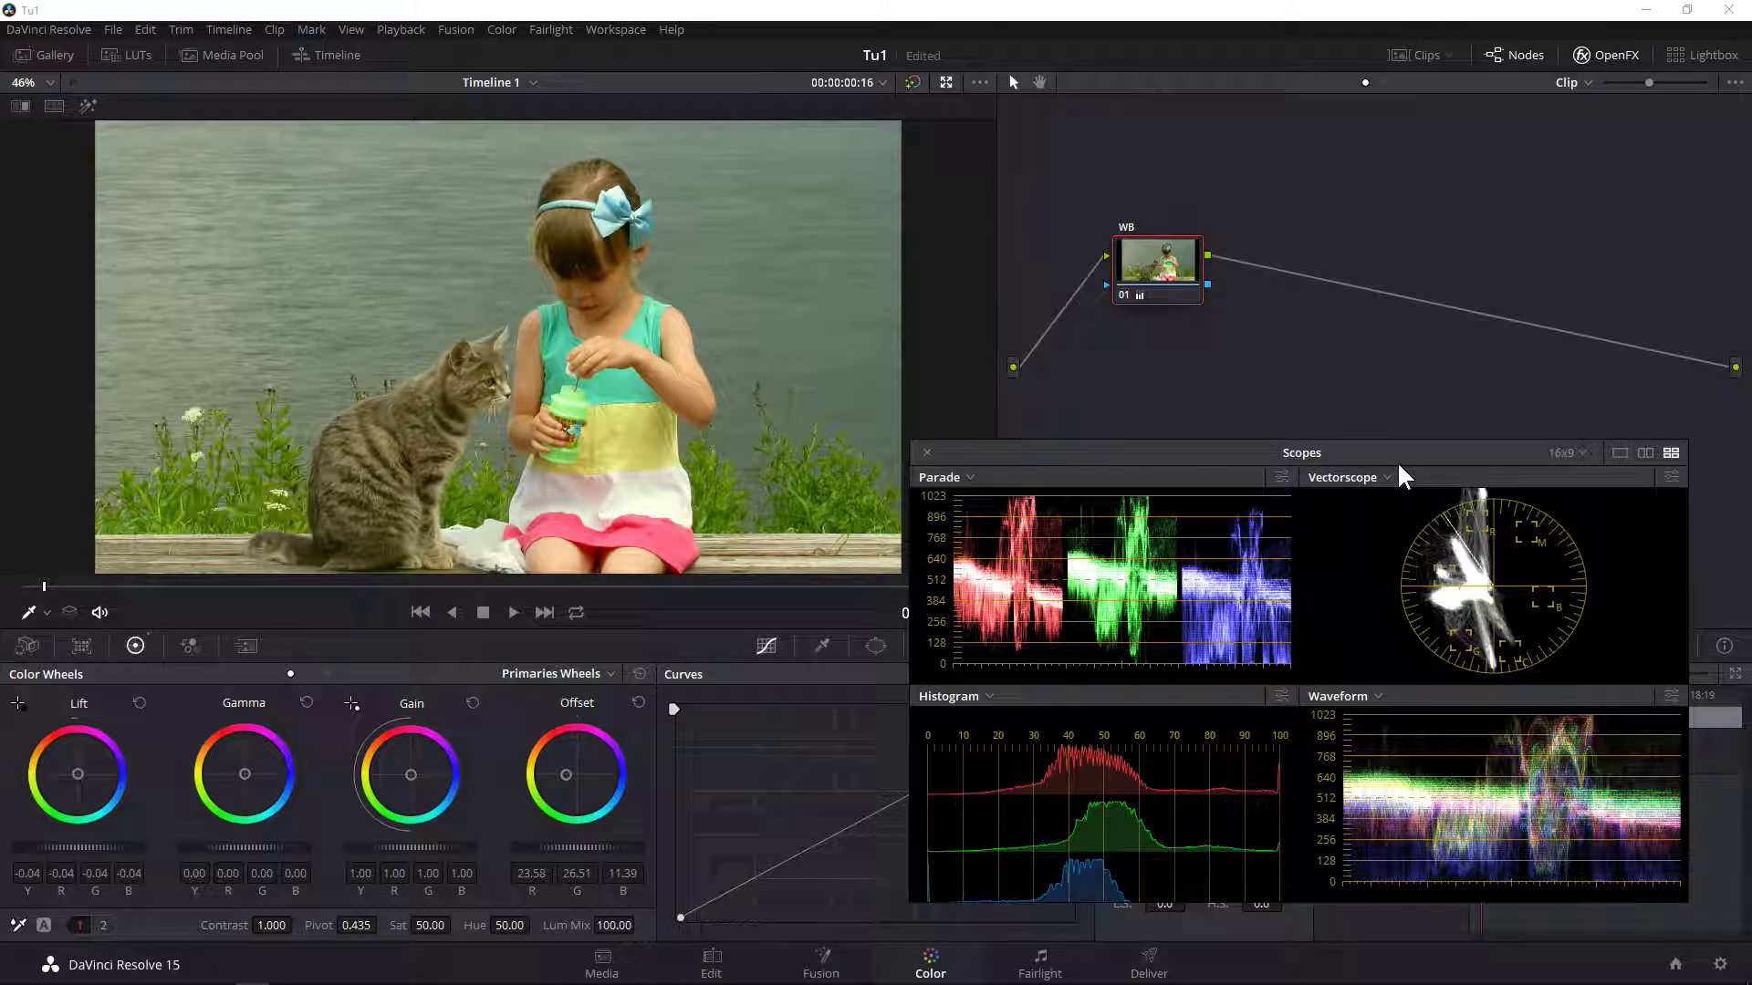
pyautogui.moveTo(1364, 448); pyautogui.dragTo(1170, 308)
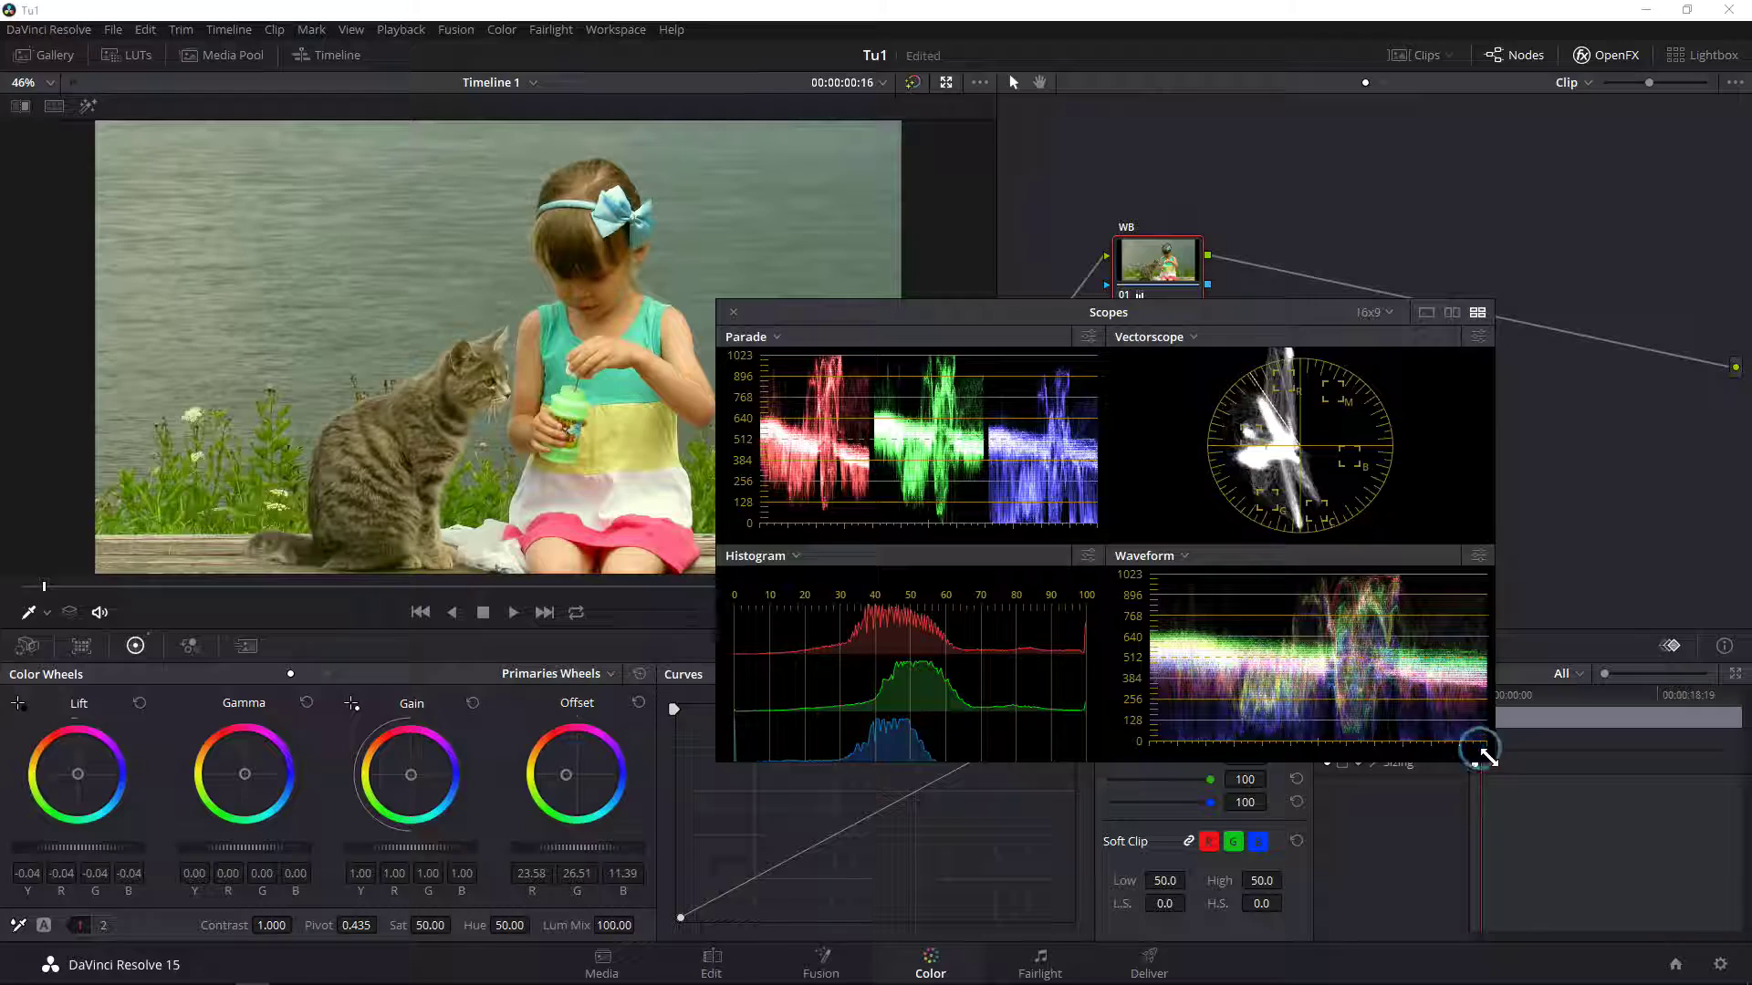
pyautogui.click(1452, 312)
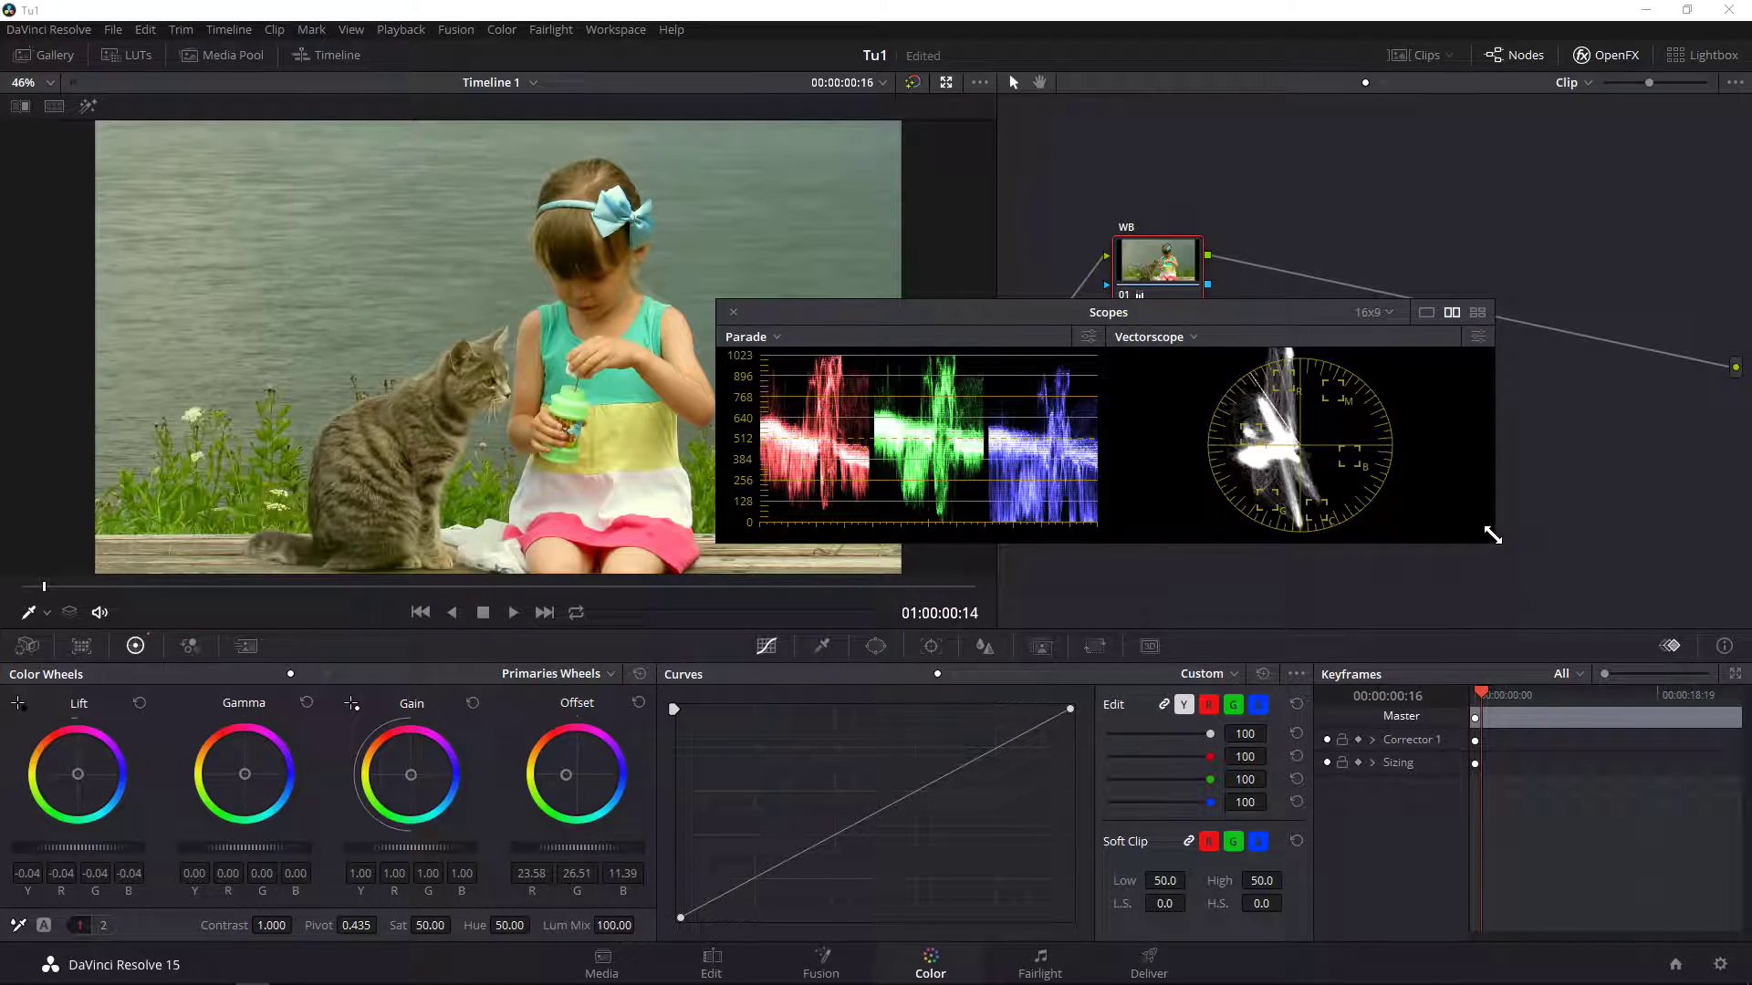
pyautogui.moveTo(1492, 536); pyautogui.dragTo(1747, 616)
pyautogui.moveTo(1415, 314)
pyautogui.mouseDown()
pyautogui.moveTo(1225, 478)
pyautogui.moveTo(1376, 526)
pyautogui.mouseUp()
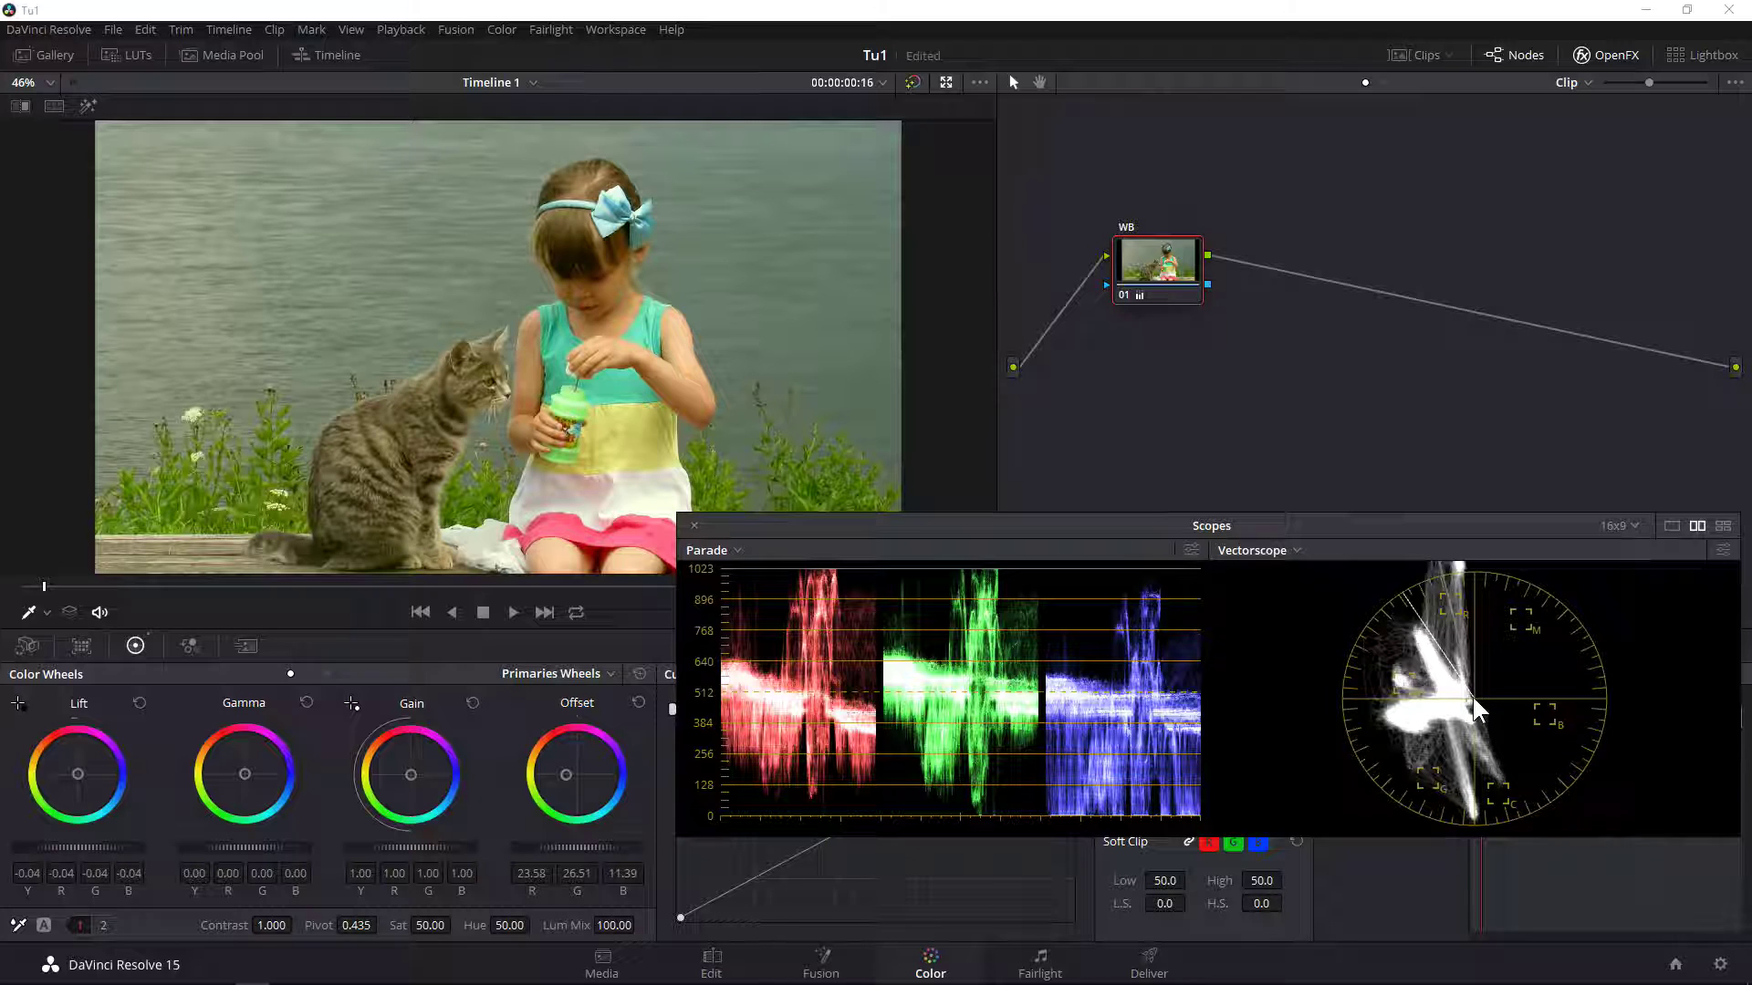
pyautogui.click(639, 703)
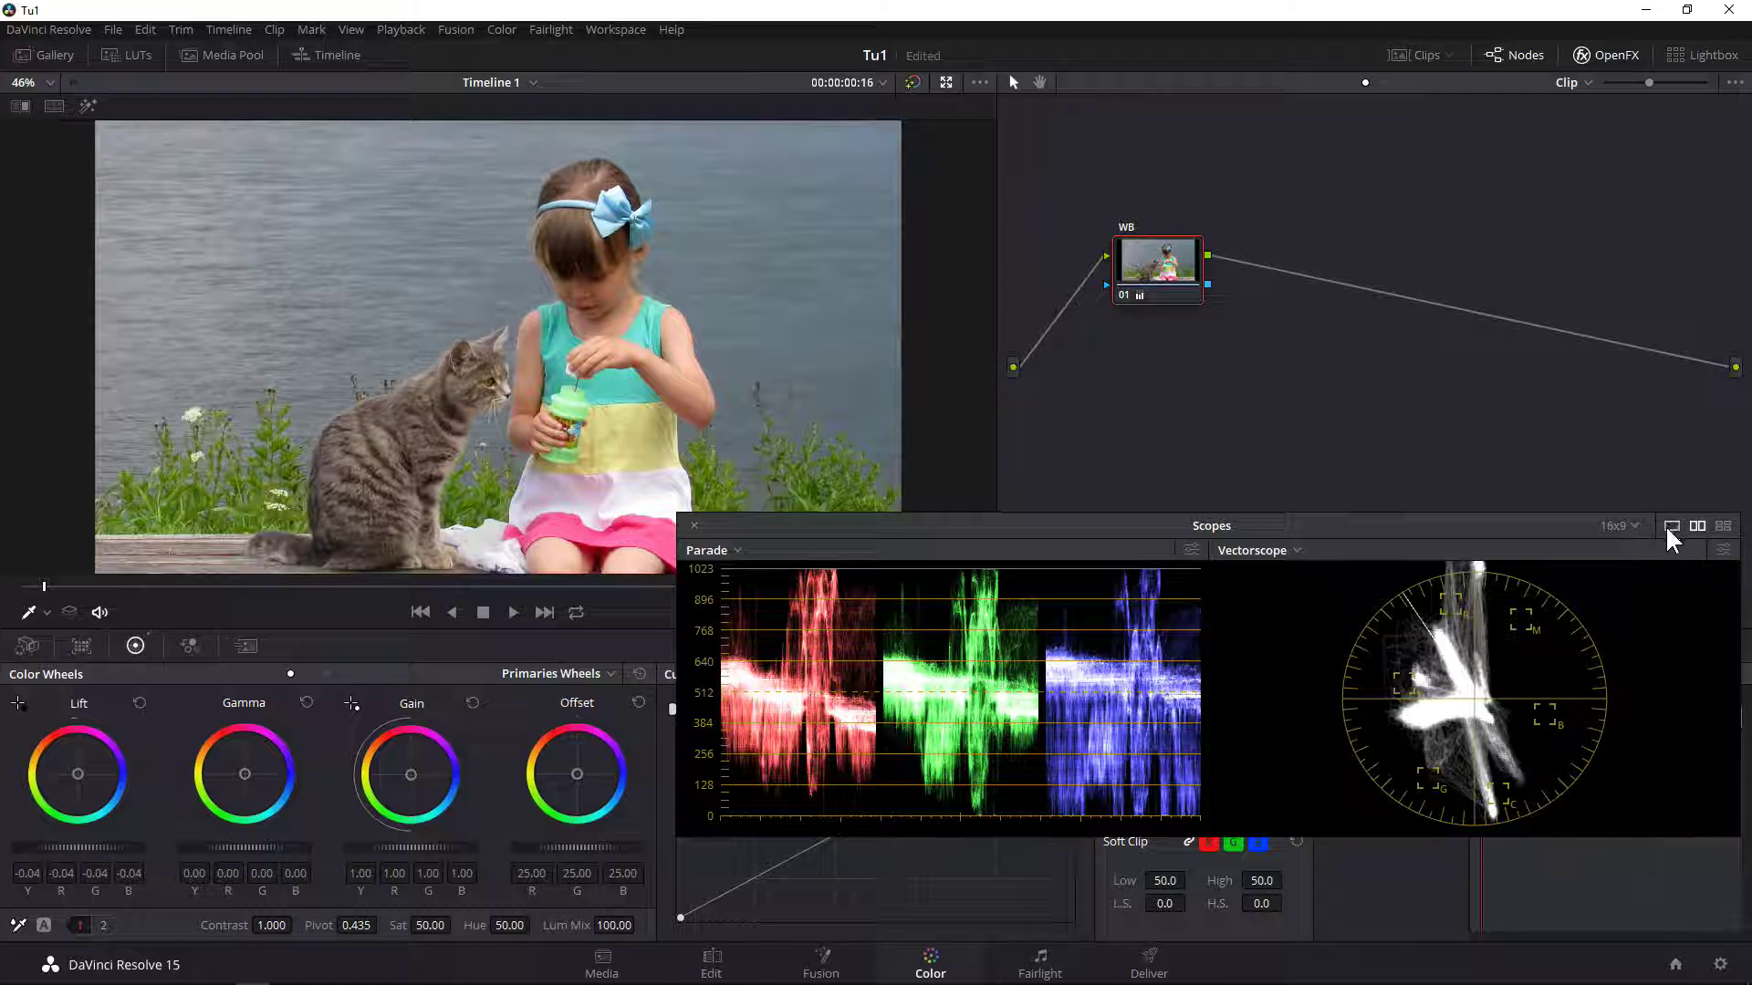
# Close the floating scopes and warm the clip: Offset 21.53 R, 27.23 G, 9.81 B, Gamma B 0.04
pyautogui.click(693, 526)
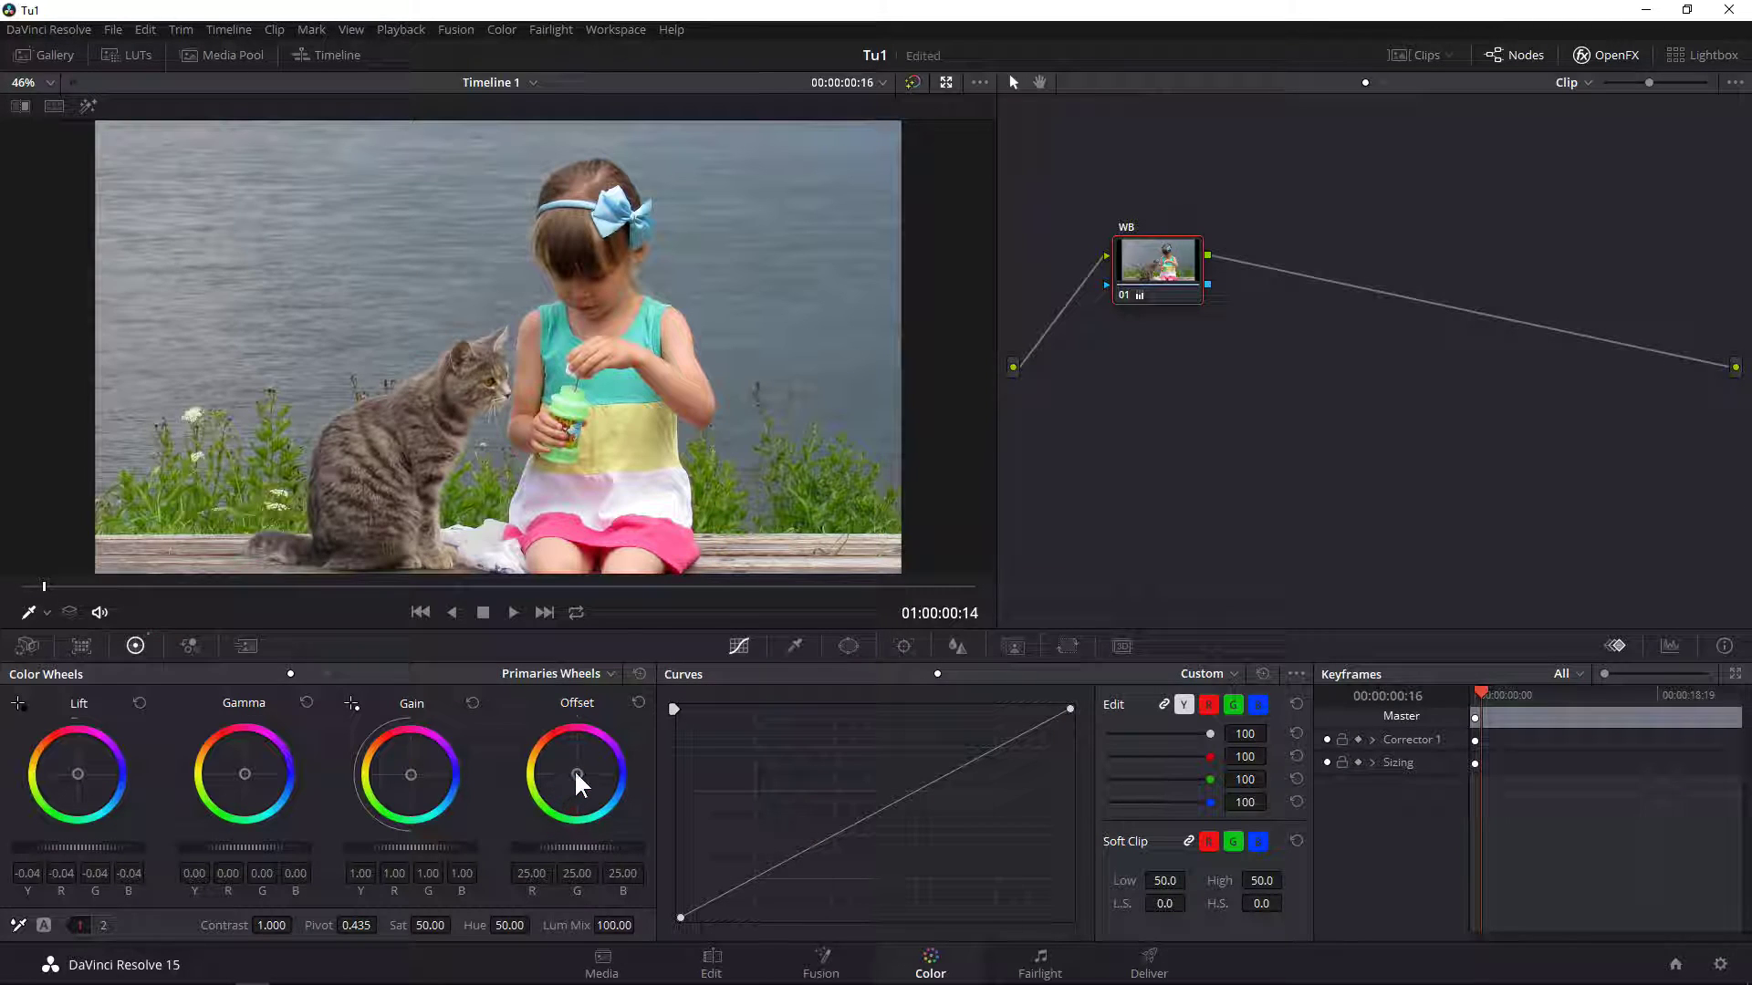
pyautogui.moveTo(575, 774); pyautogui.dragTo(566, 775)
pyautogui.moveTo(247, 773); pyautogui.dragTo(250, 773)
# Dock the RGB parade, reset Gamma, then nudge the midtones toward blue to Gamma G -0.01, B 0.08
pyautogui.click(1671, 644)
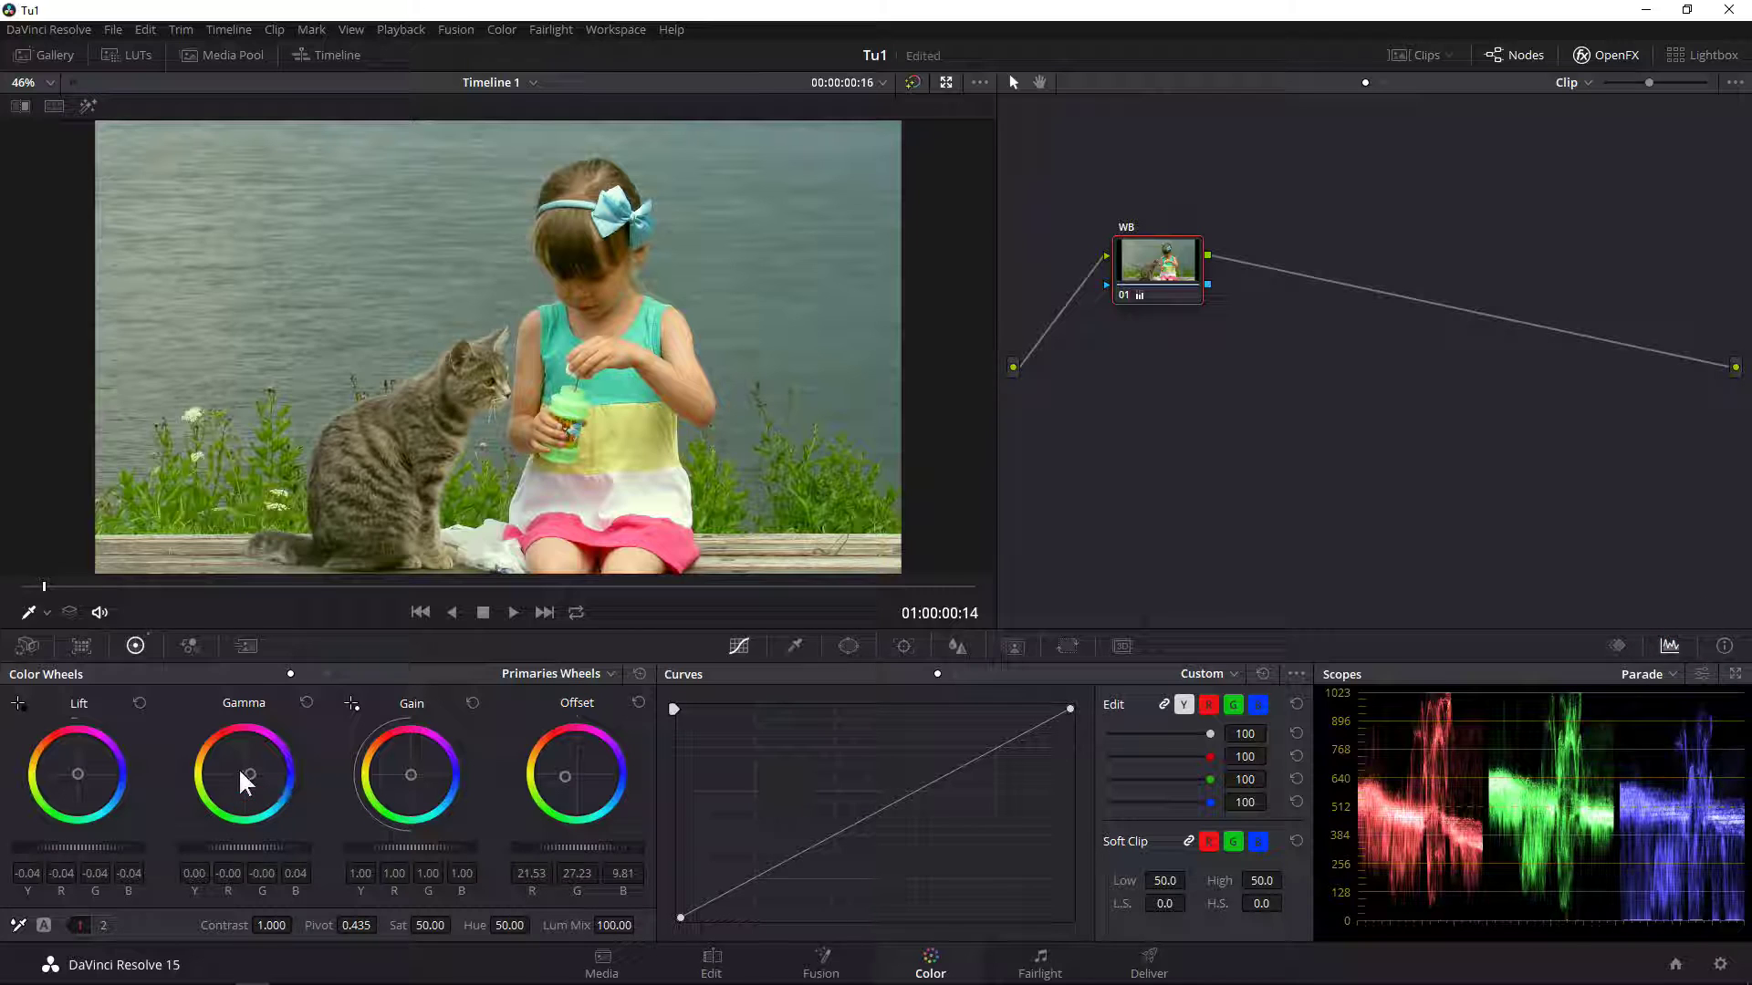
pyautogui.click(307, 701)
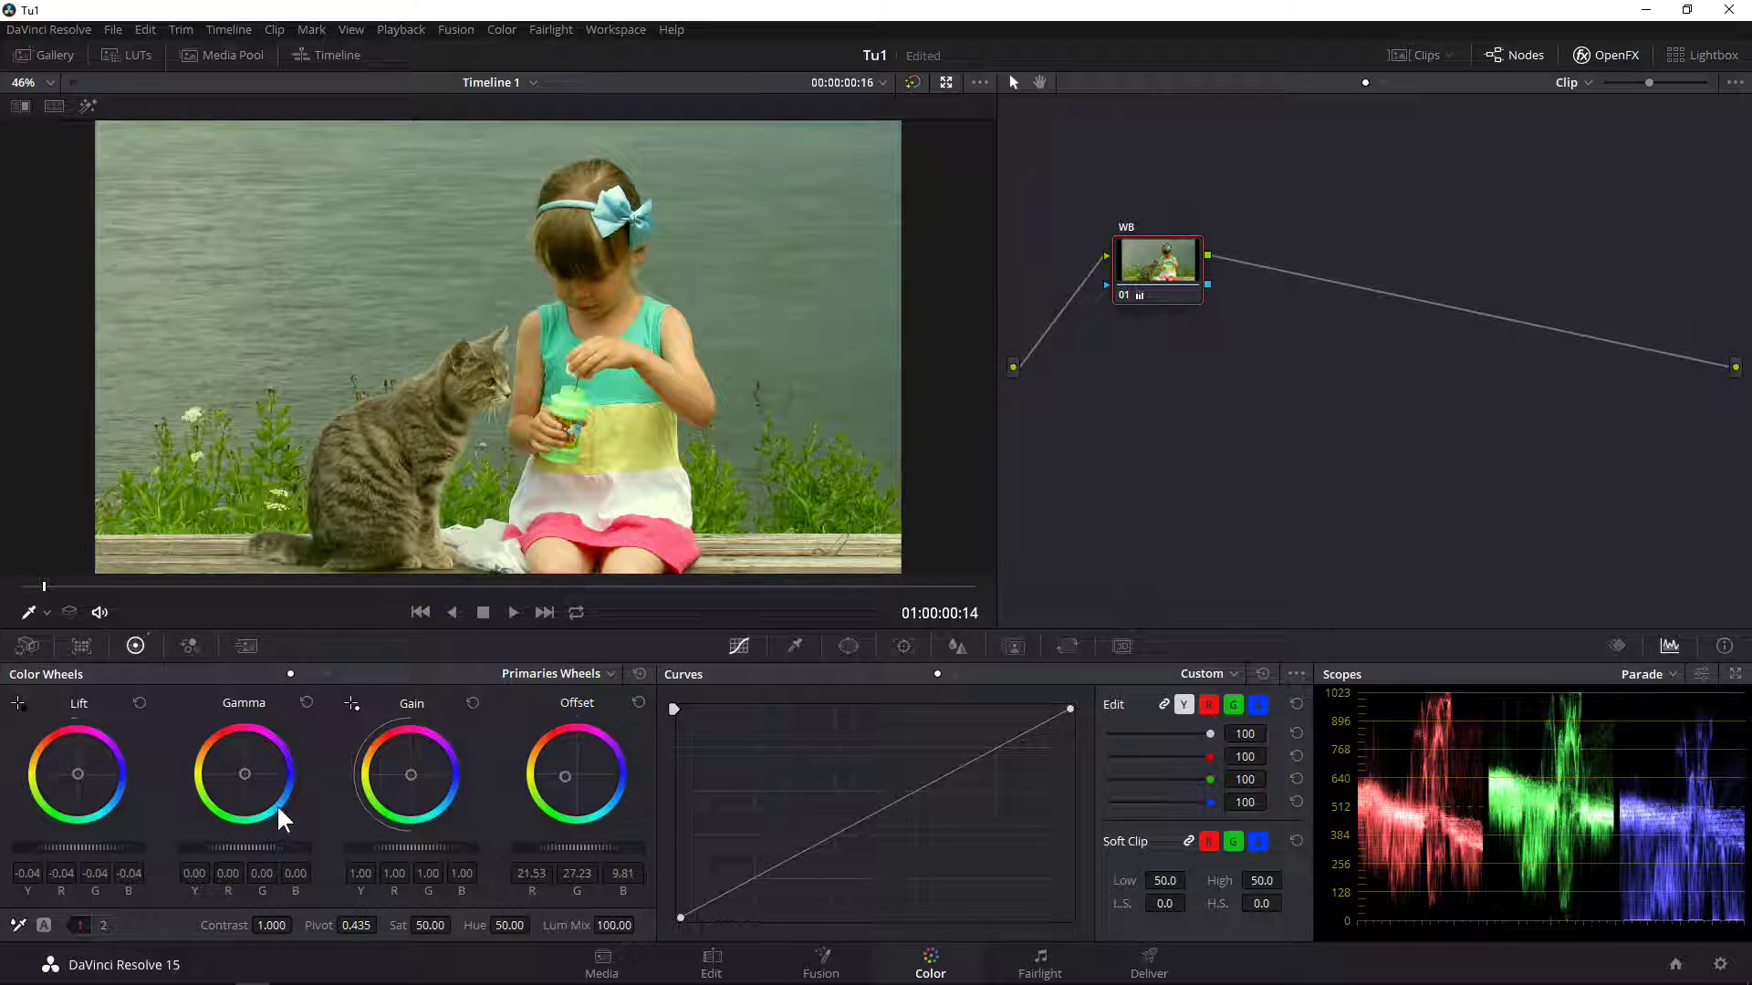
pyautogui.moveTo(243, 769); pyautogui.dragTo(254, 773)
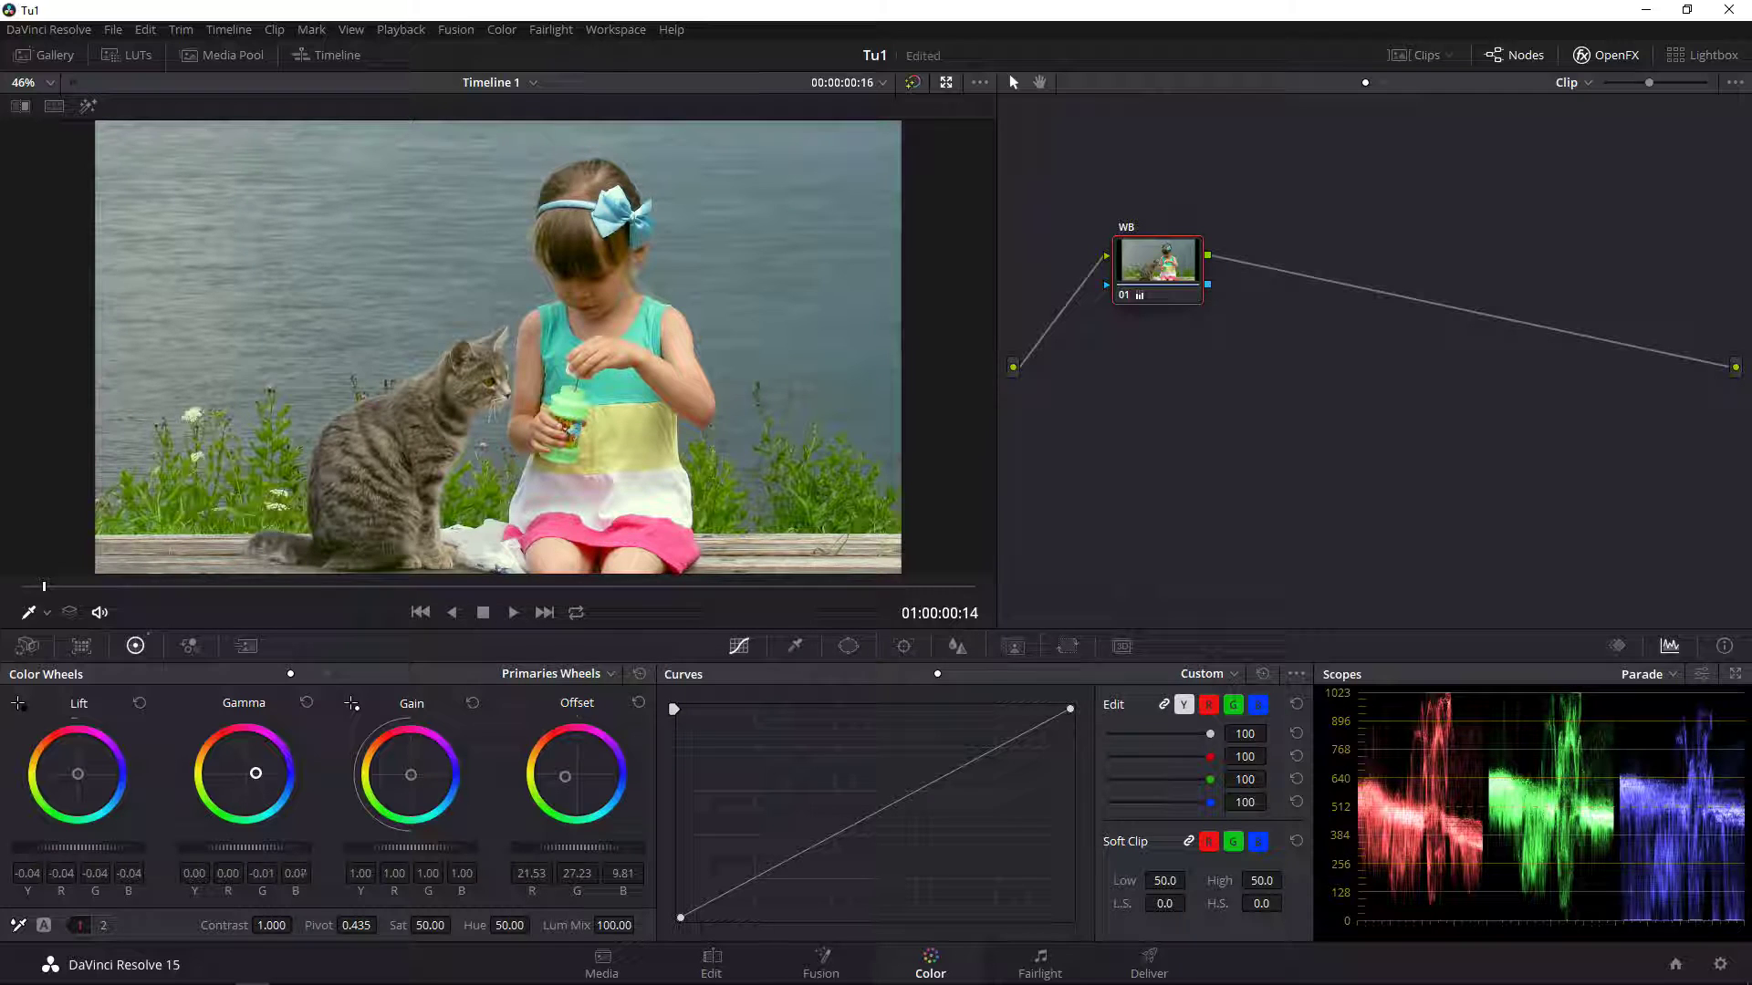
pyautogui.moveTo(254, 774); pyautogui.dragTo(256, 773)
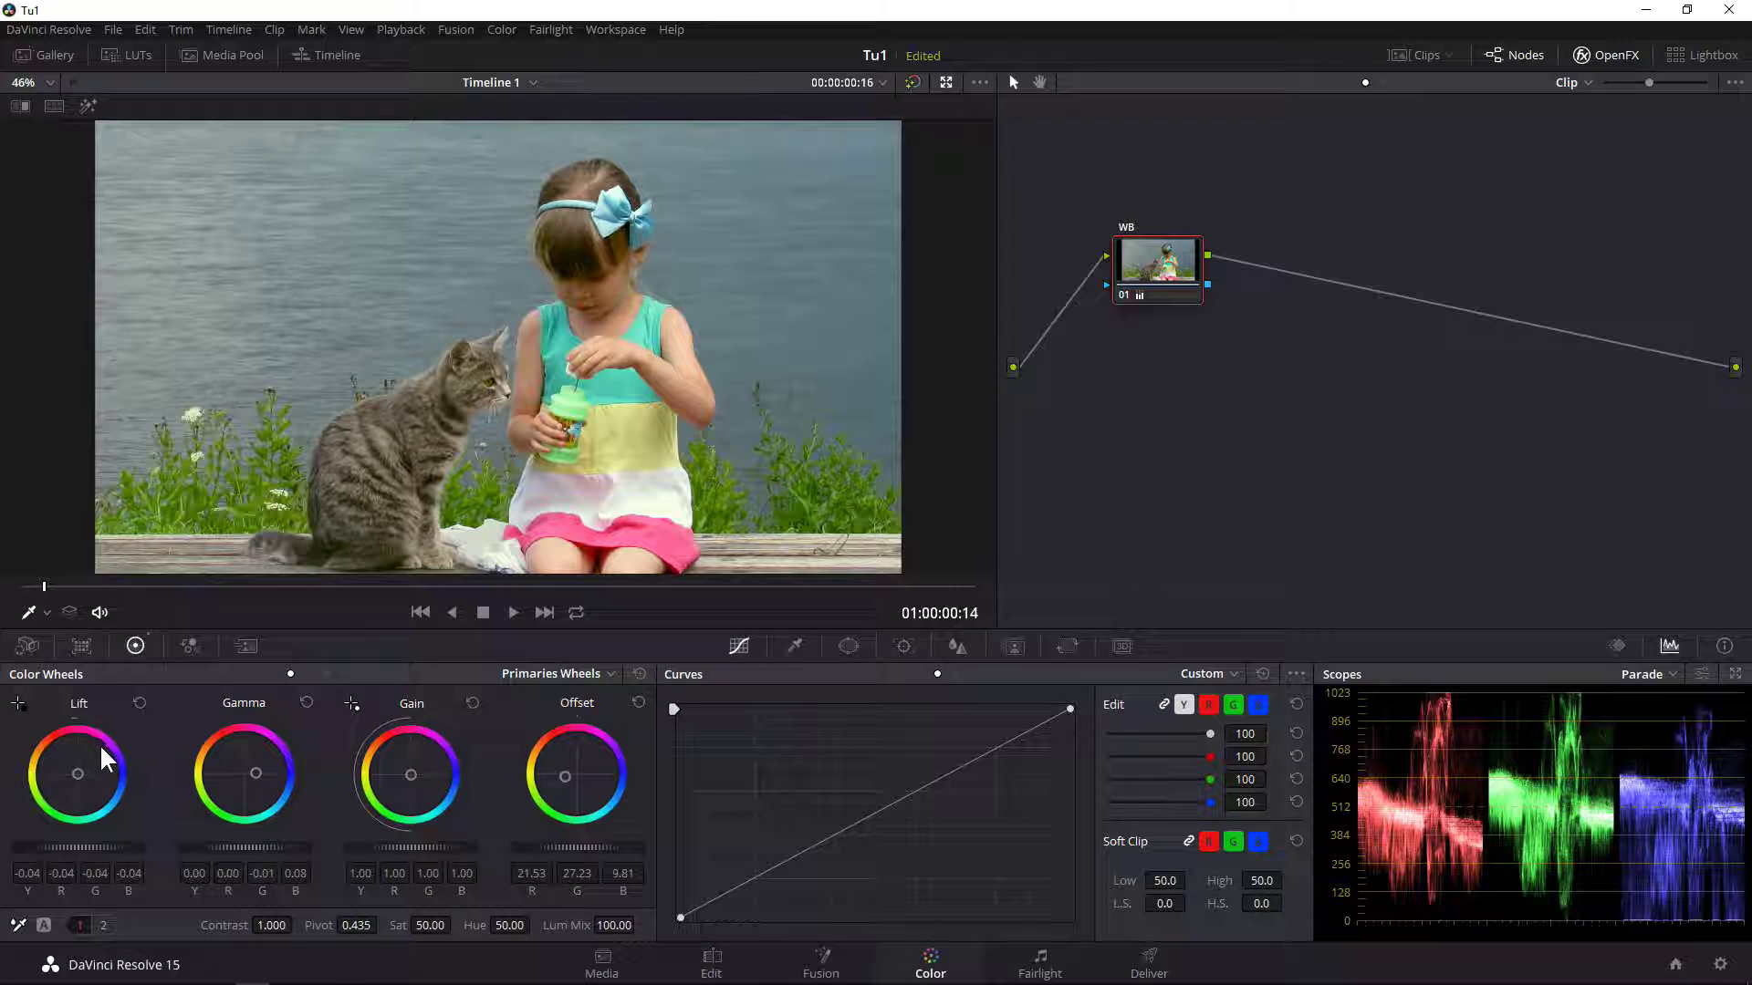
# Reset Gamma to 0.00, then try a cooler colour temperature and reset Temp to zero
pyautogui.click(301, 704)
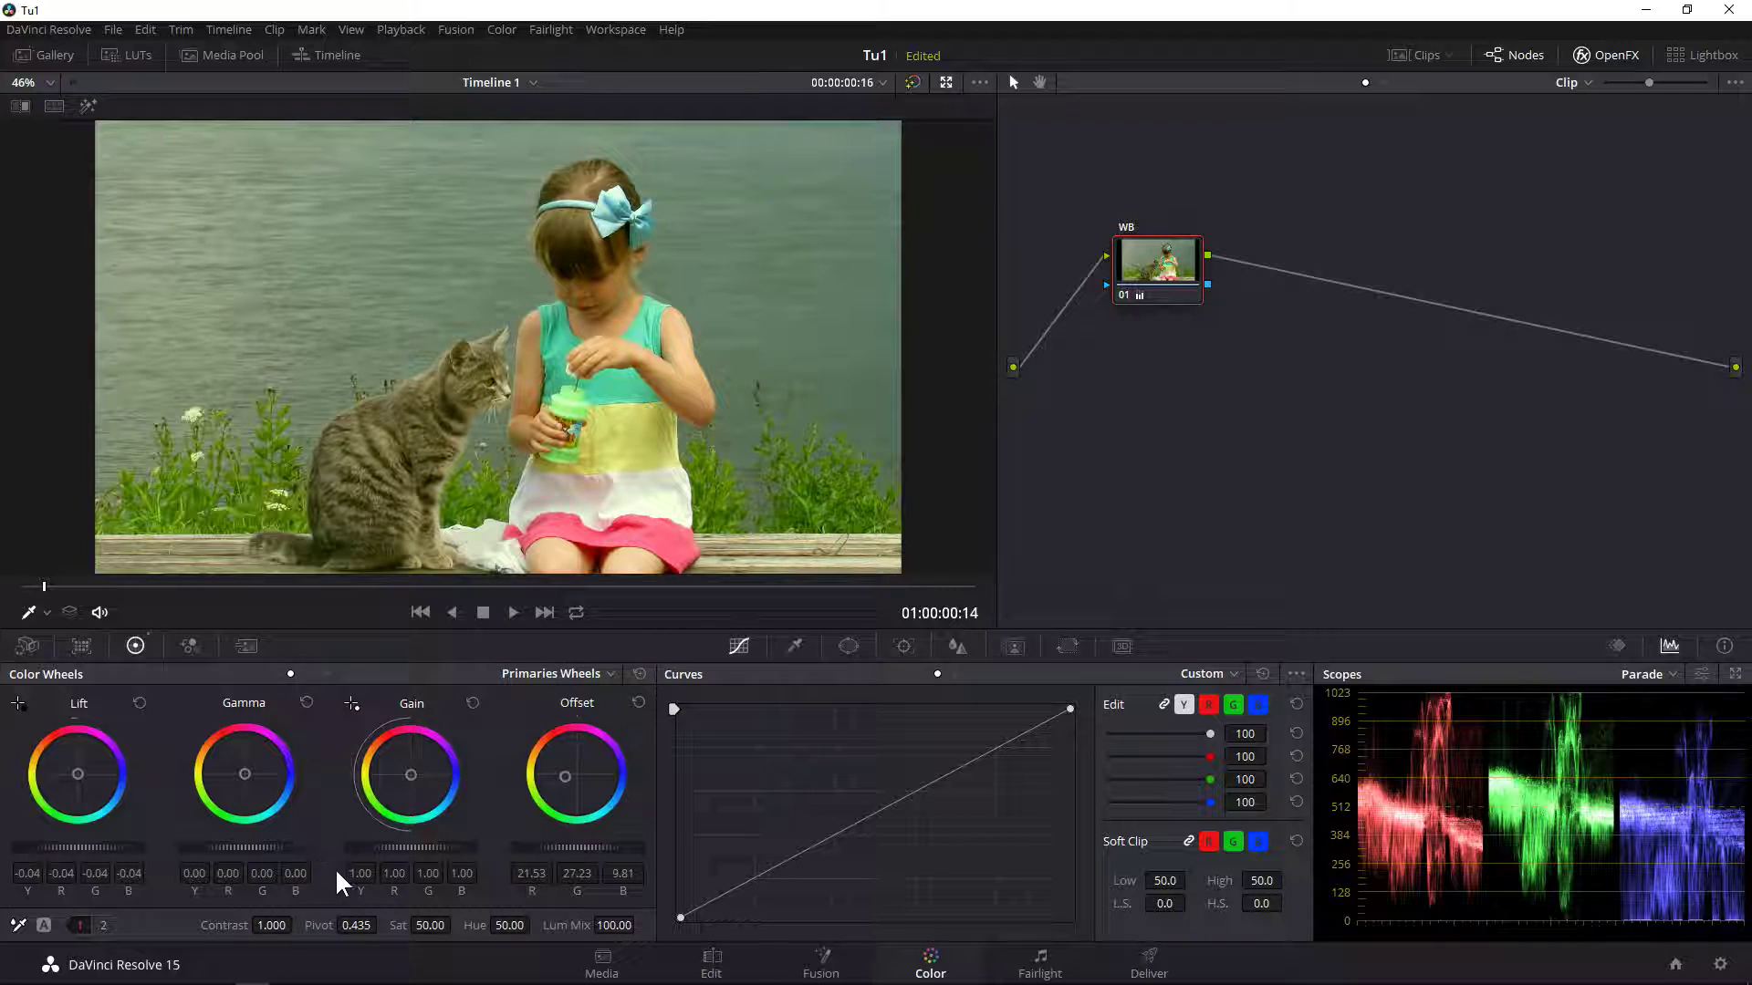
pyautogui.click(103, 926)
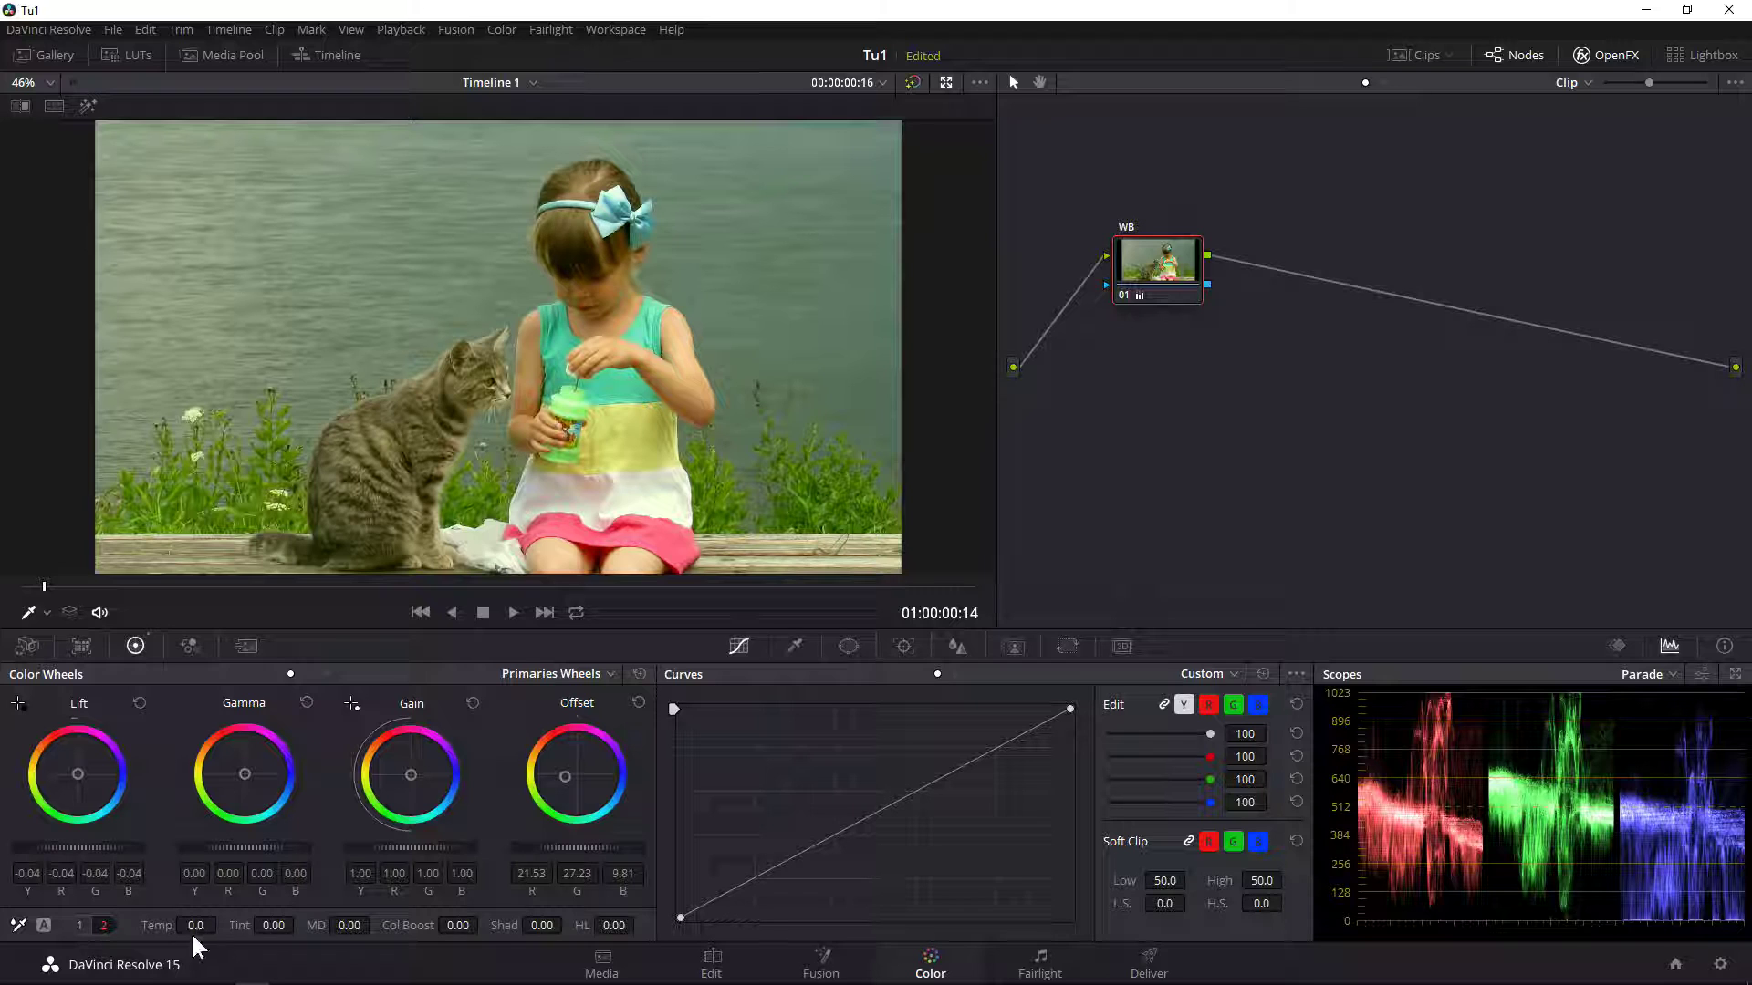
pyautogui.moveTo(196, 925); pyautogui.dragTo(109, 925)
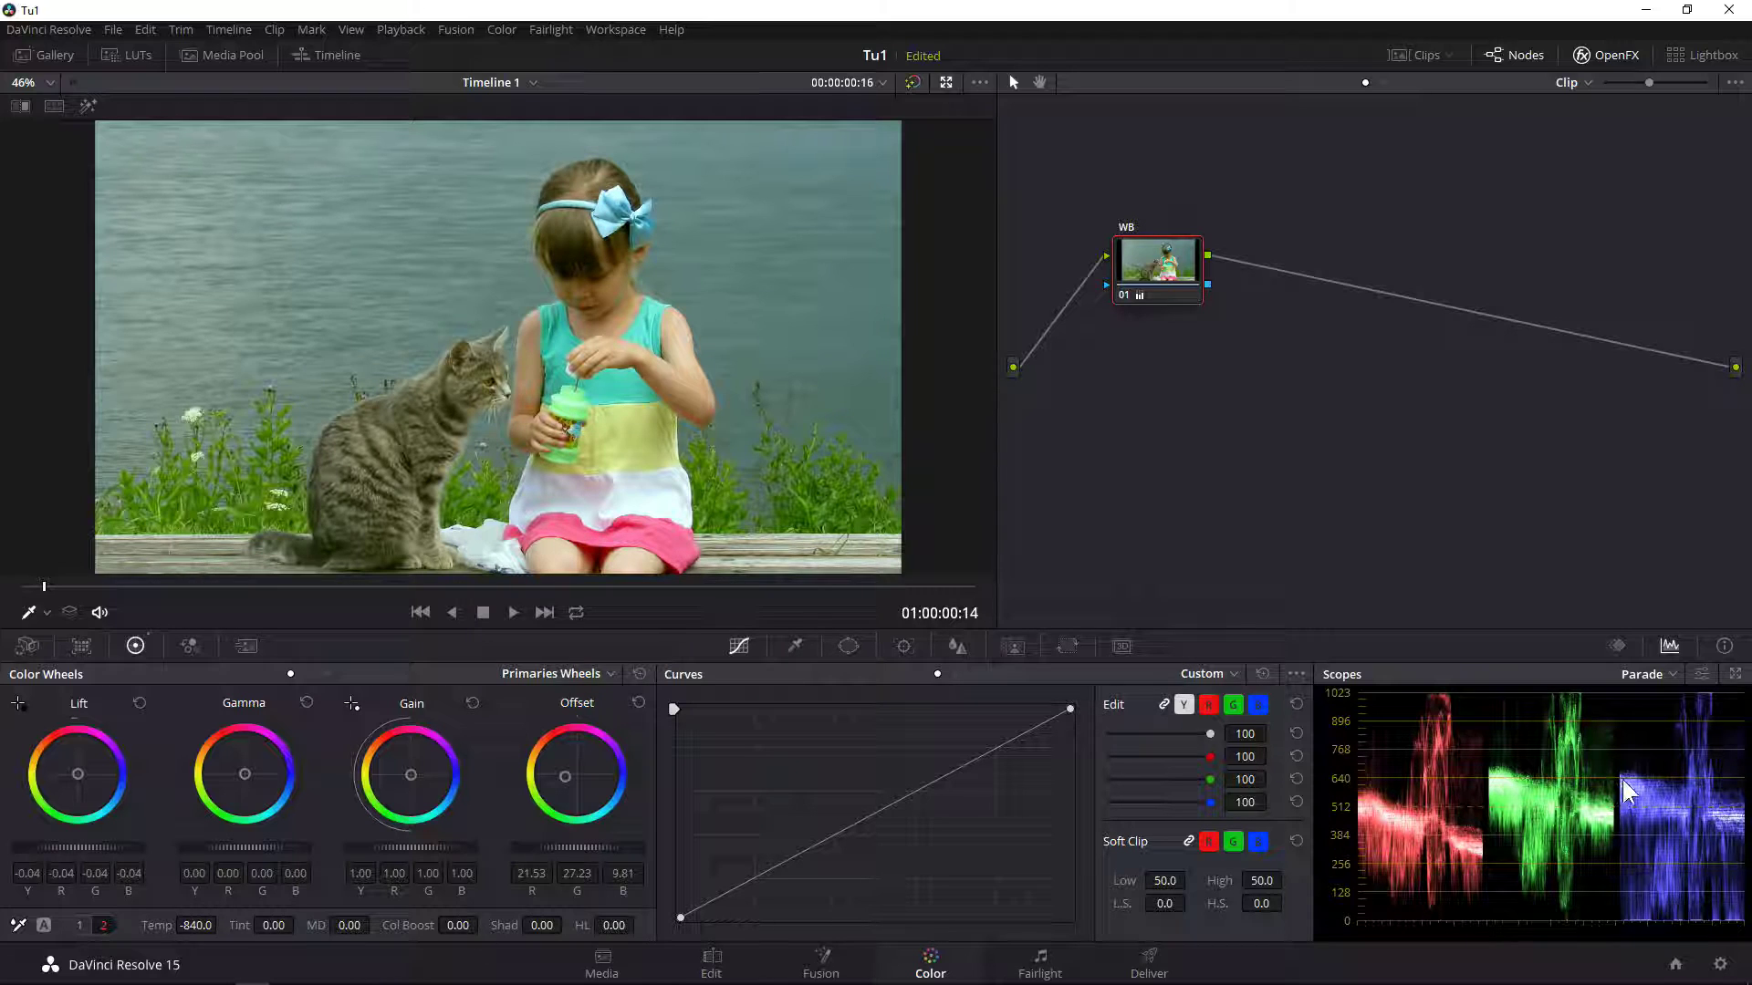
pyautogui.doubleClick(159, 927)
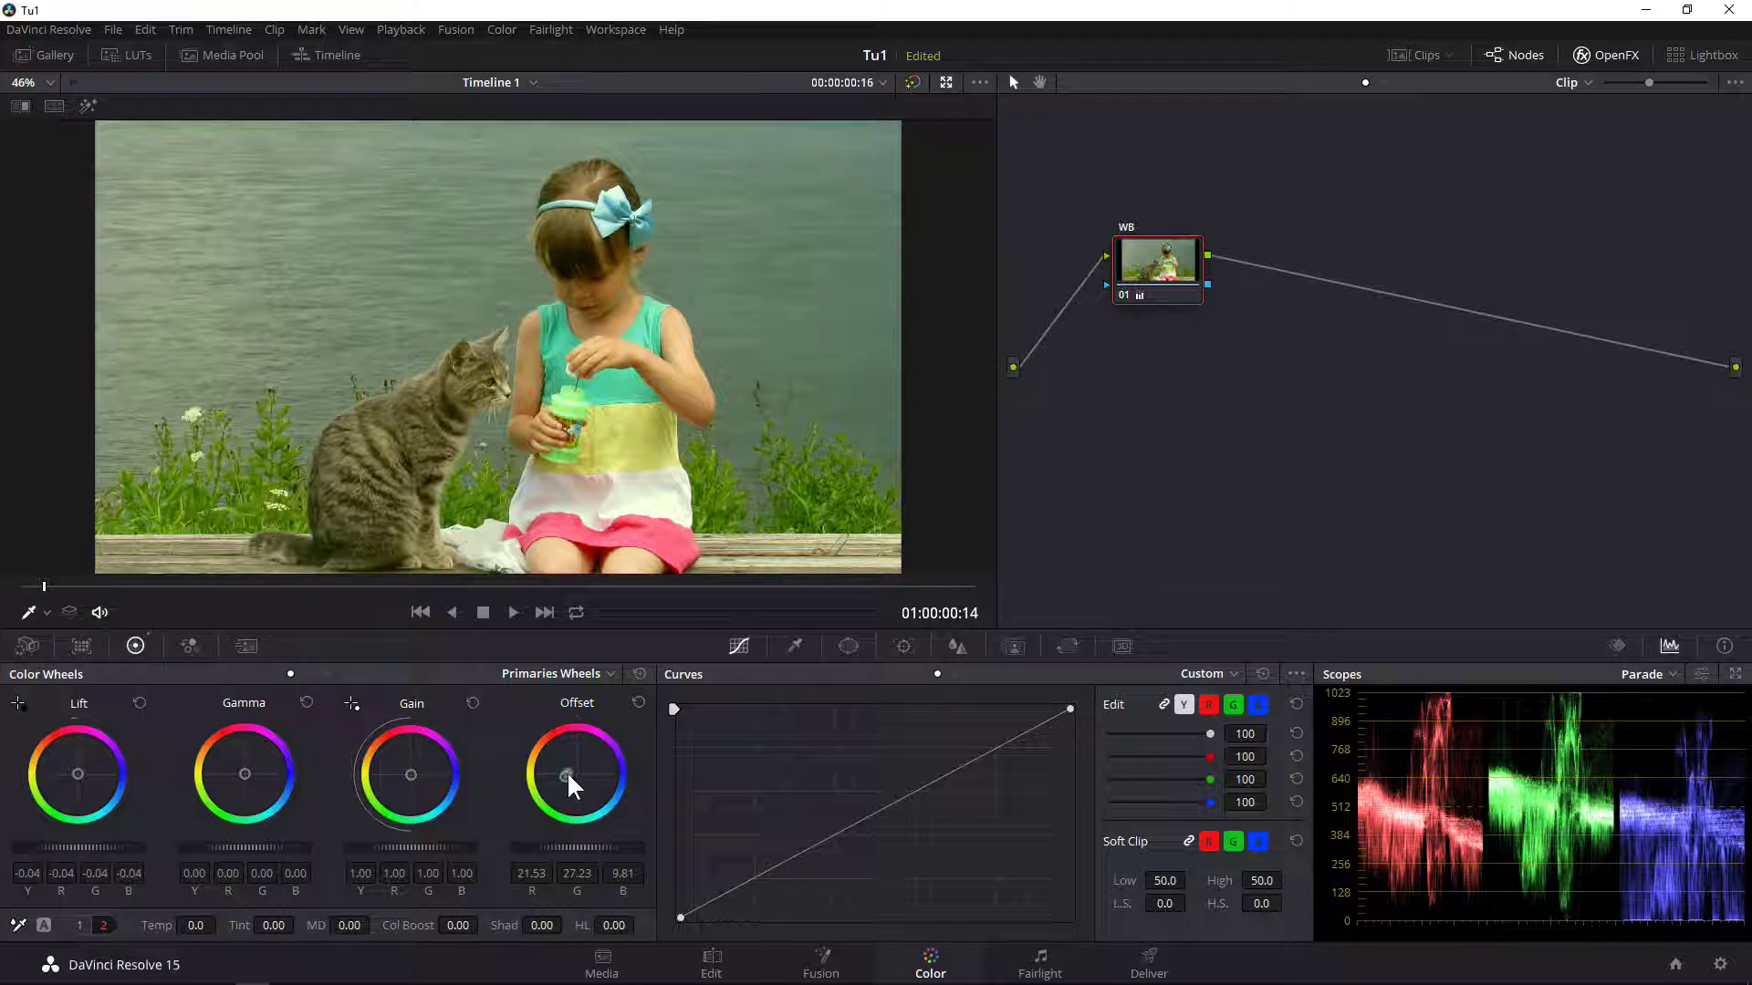
# Push the Offset wheel toward blue (R 23.24, G 23.49, B 39.31) and set Temp to 710
pyautogui.moveTo(567, 775); pyautogui.dragTo(589, 774)
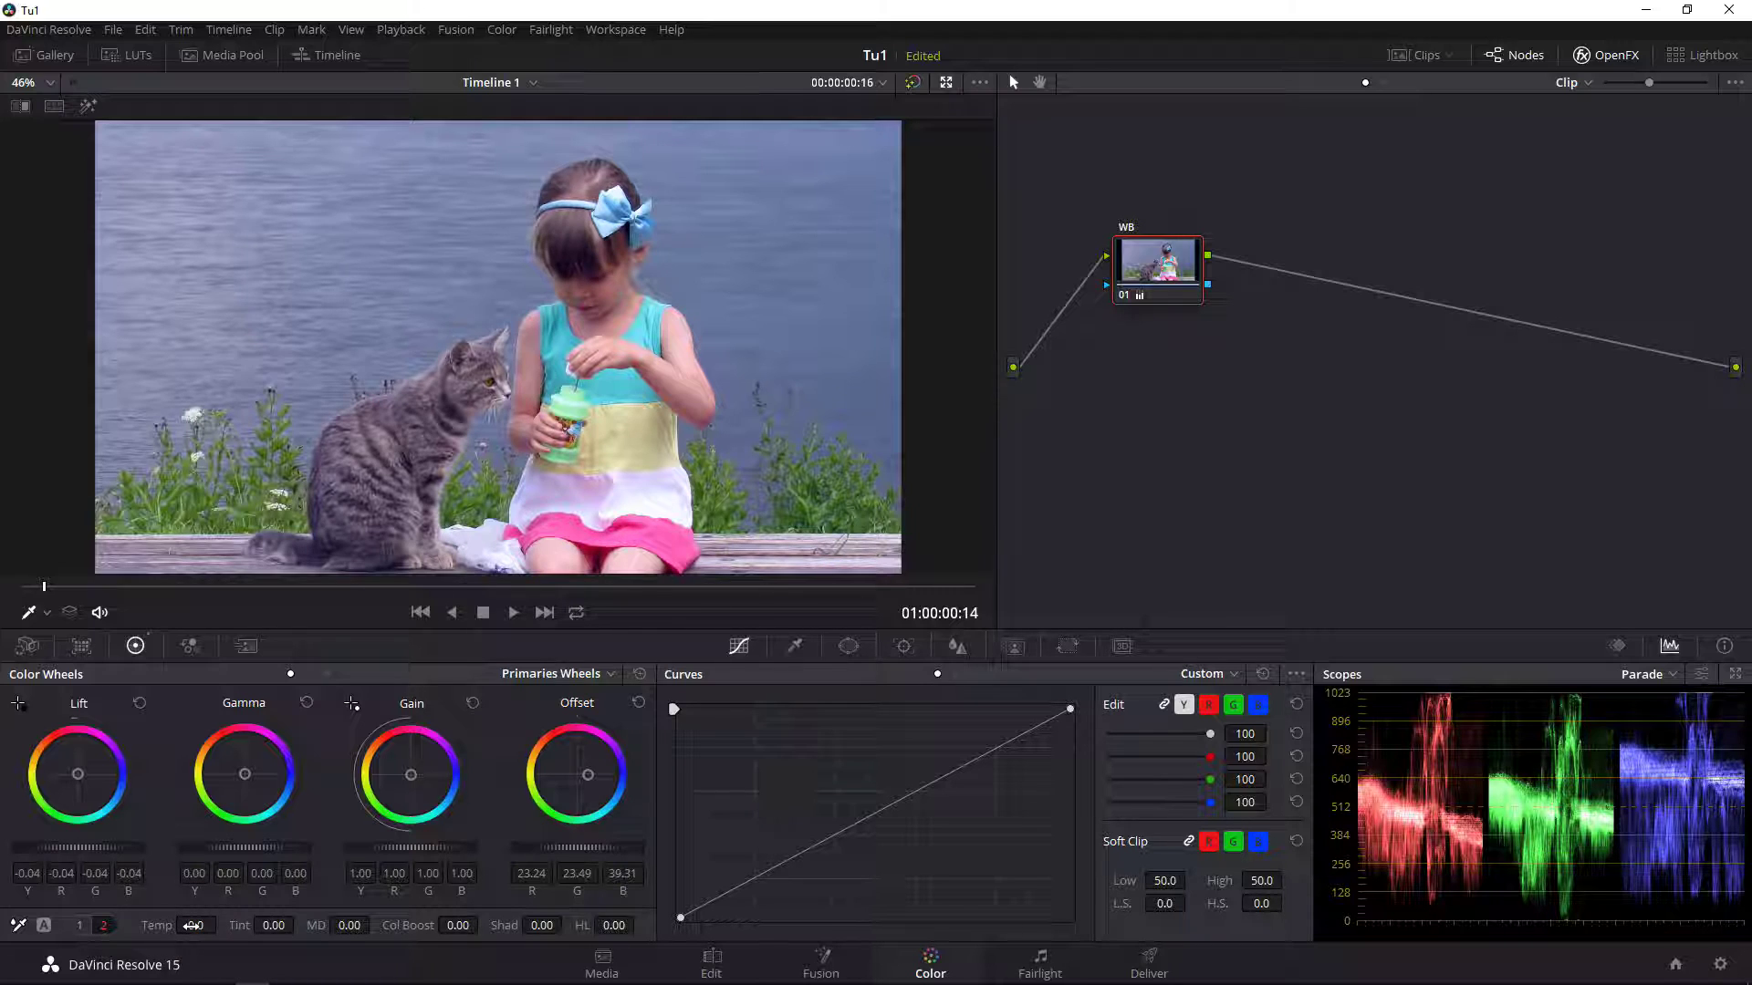
pyautogui.moveTo(194, 925); pyautogui.dragTo(222, 924)
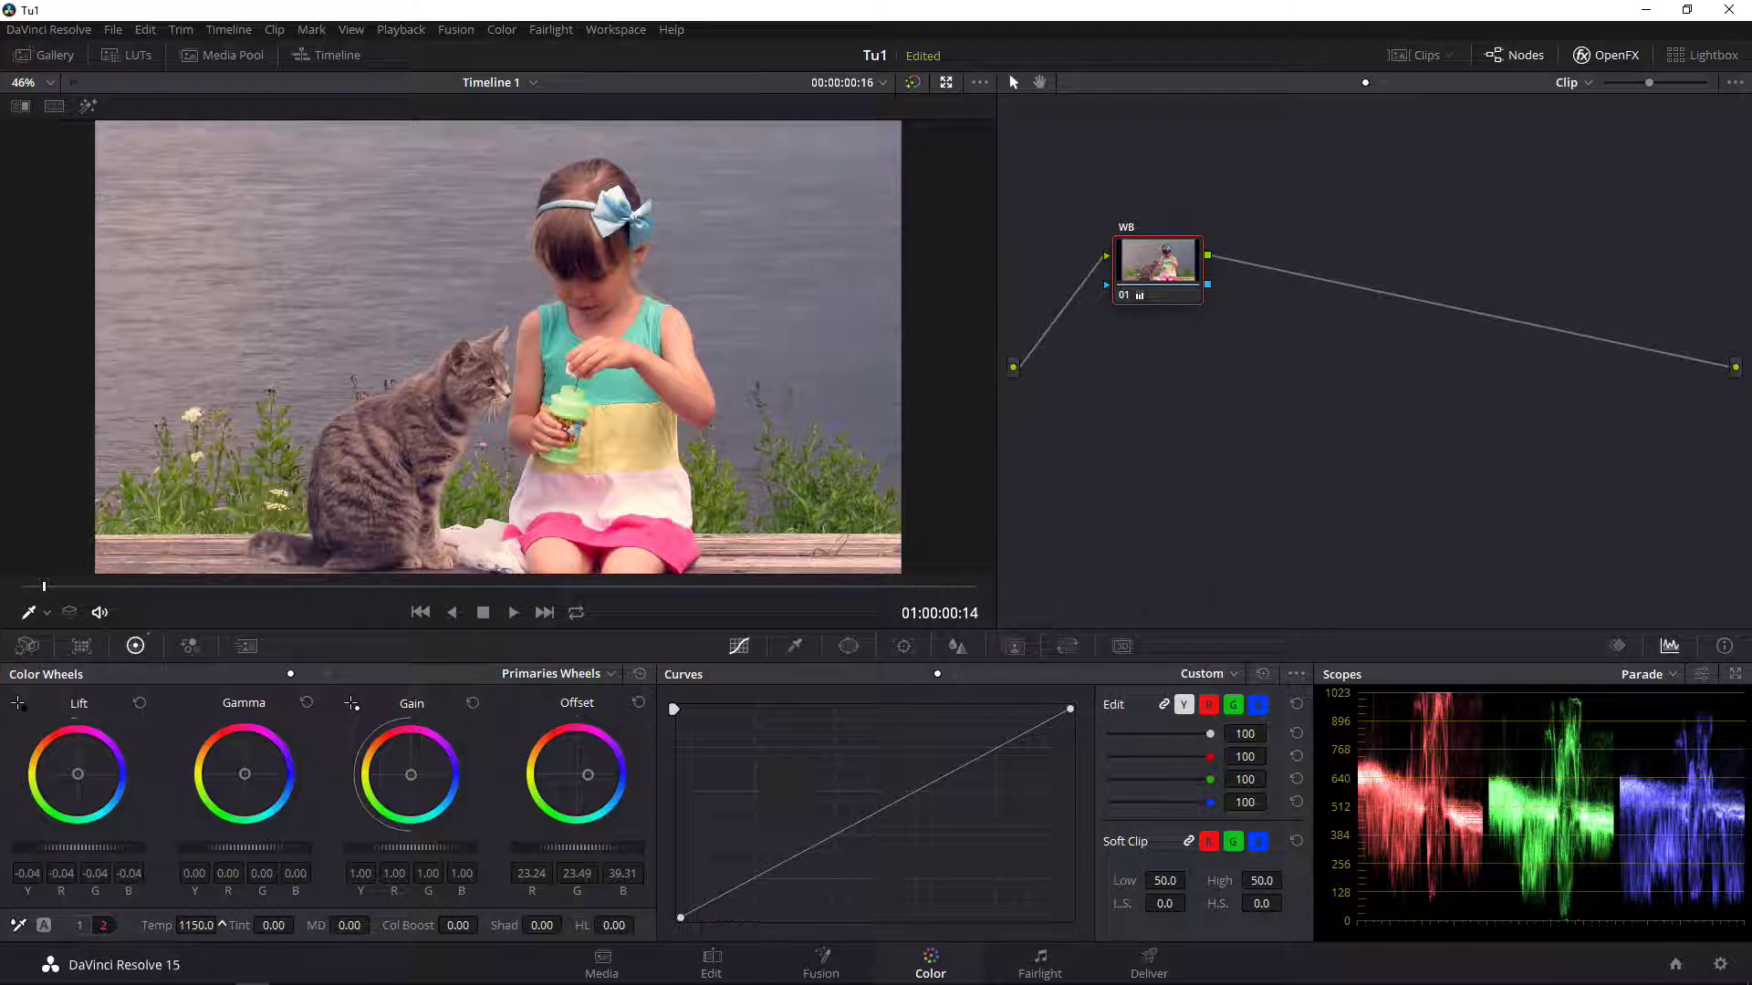
pyautogui.moveTo(222, 924); pyautogui.dragTo(221, 925)
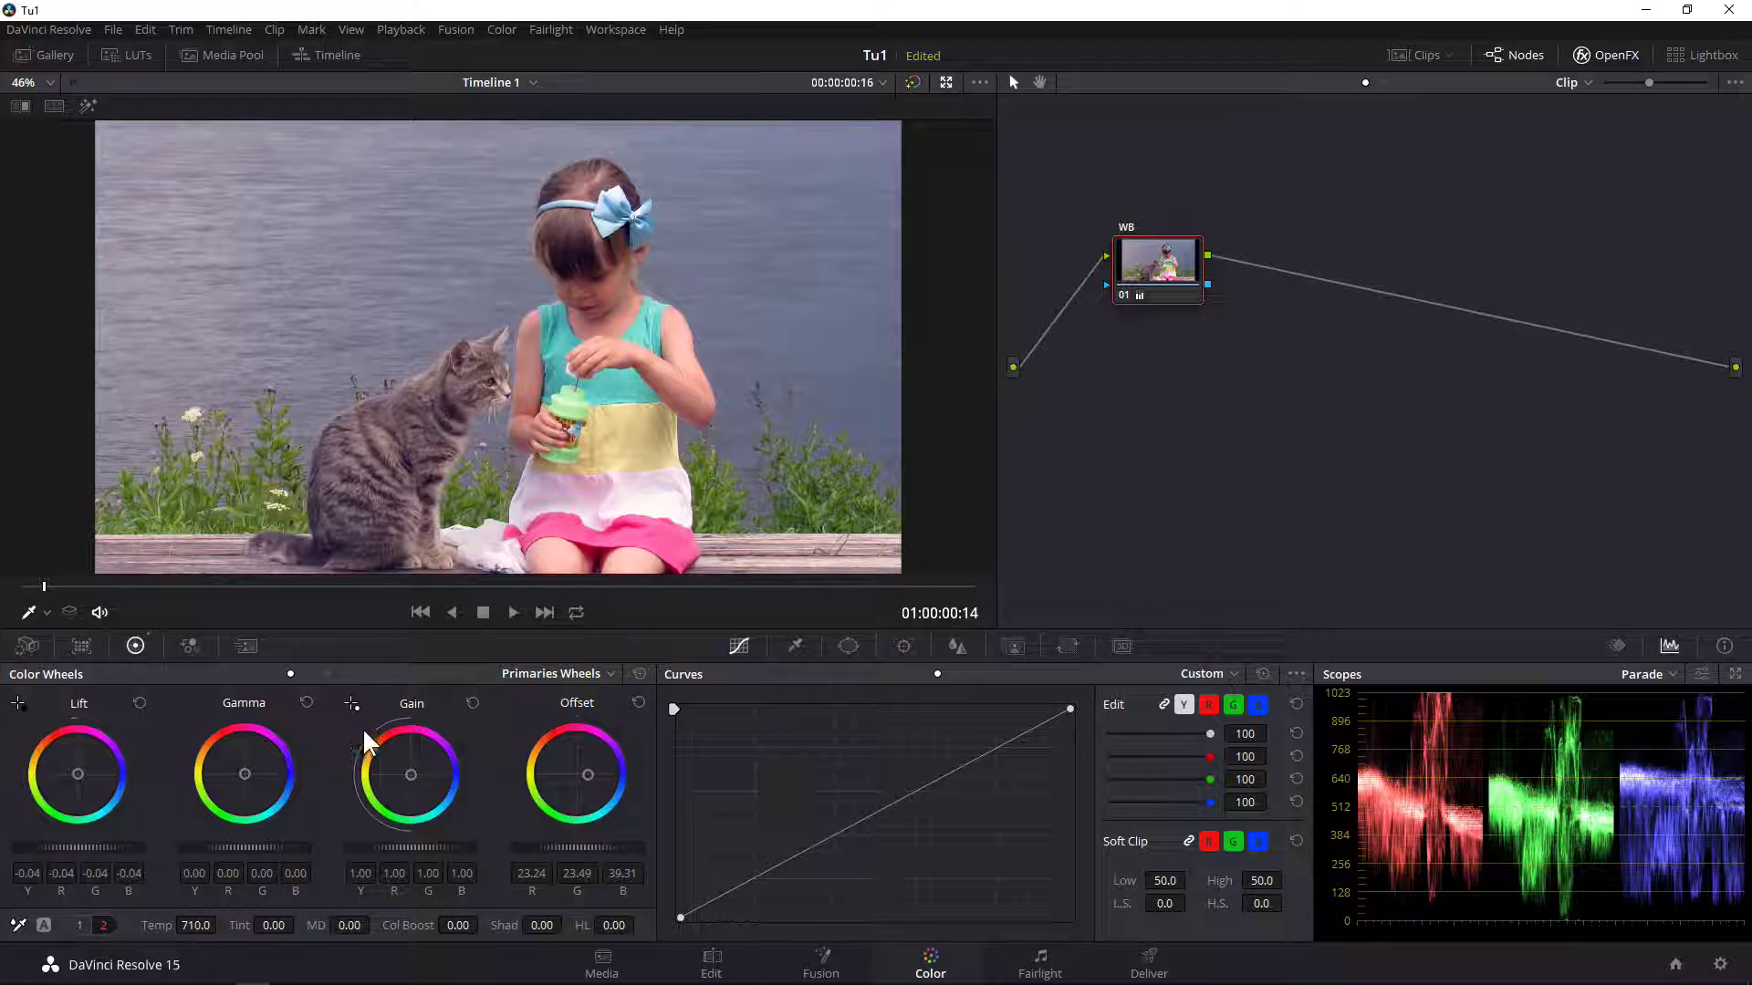
# Test green and magenta Tint shifts, reset Tint and Temp to 0, and return to Contrast/Sat controls
pyautogui.moveTo(274, 925)
pyautogui.mouseDown()
pyautogui.moveTo(228, 925)
pyautogui.moveTo(271, 925)
pyautogui.mouseUp()
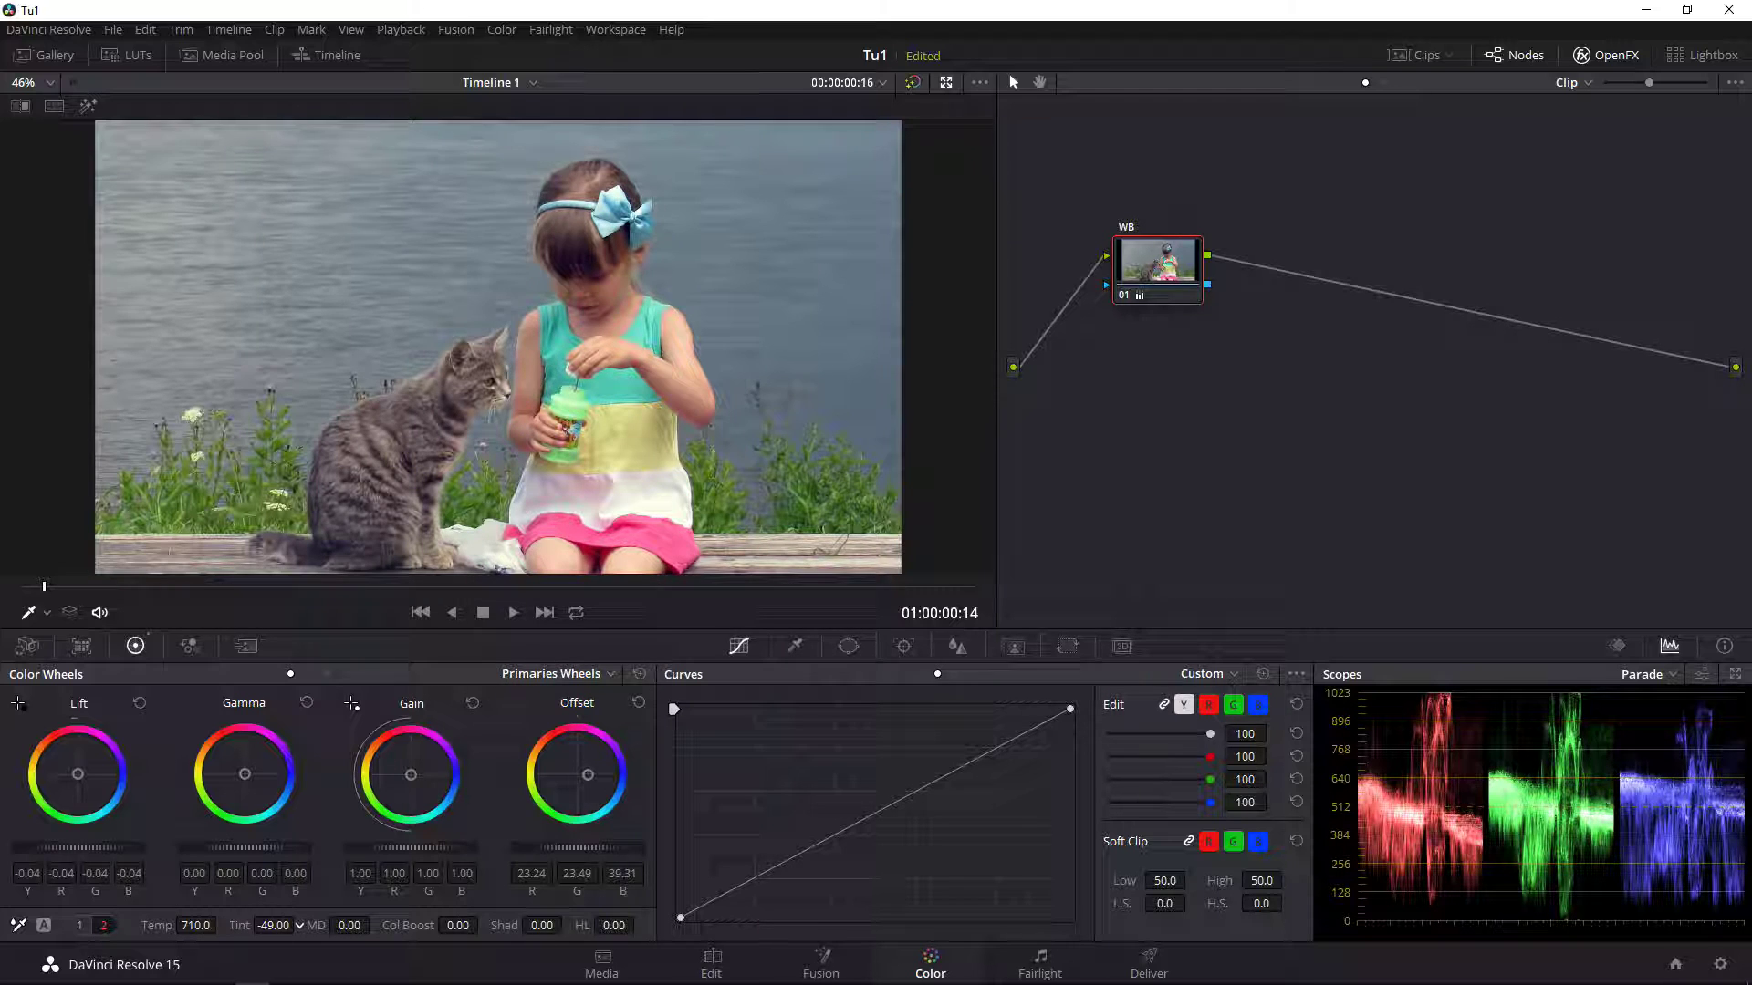
pyautogui.doubleClick(264, 925)
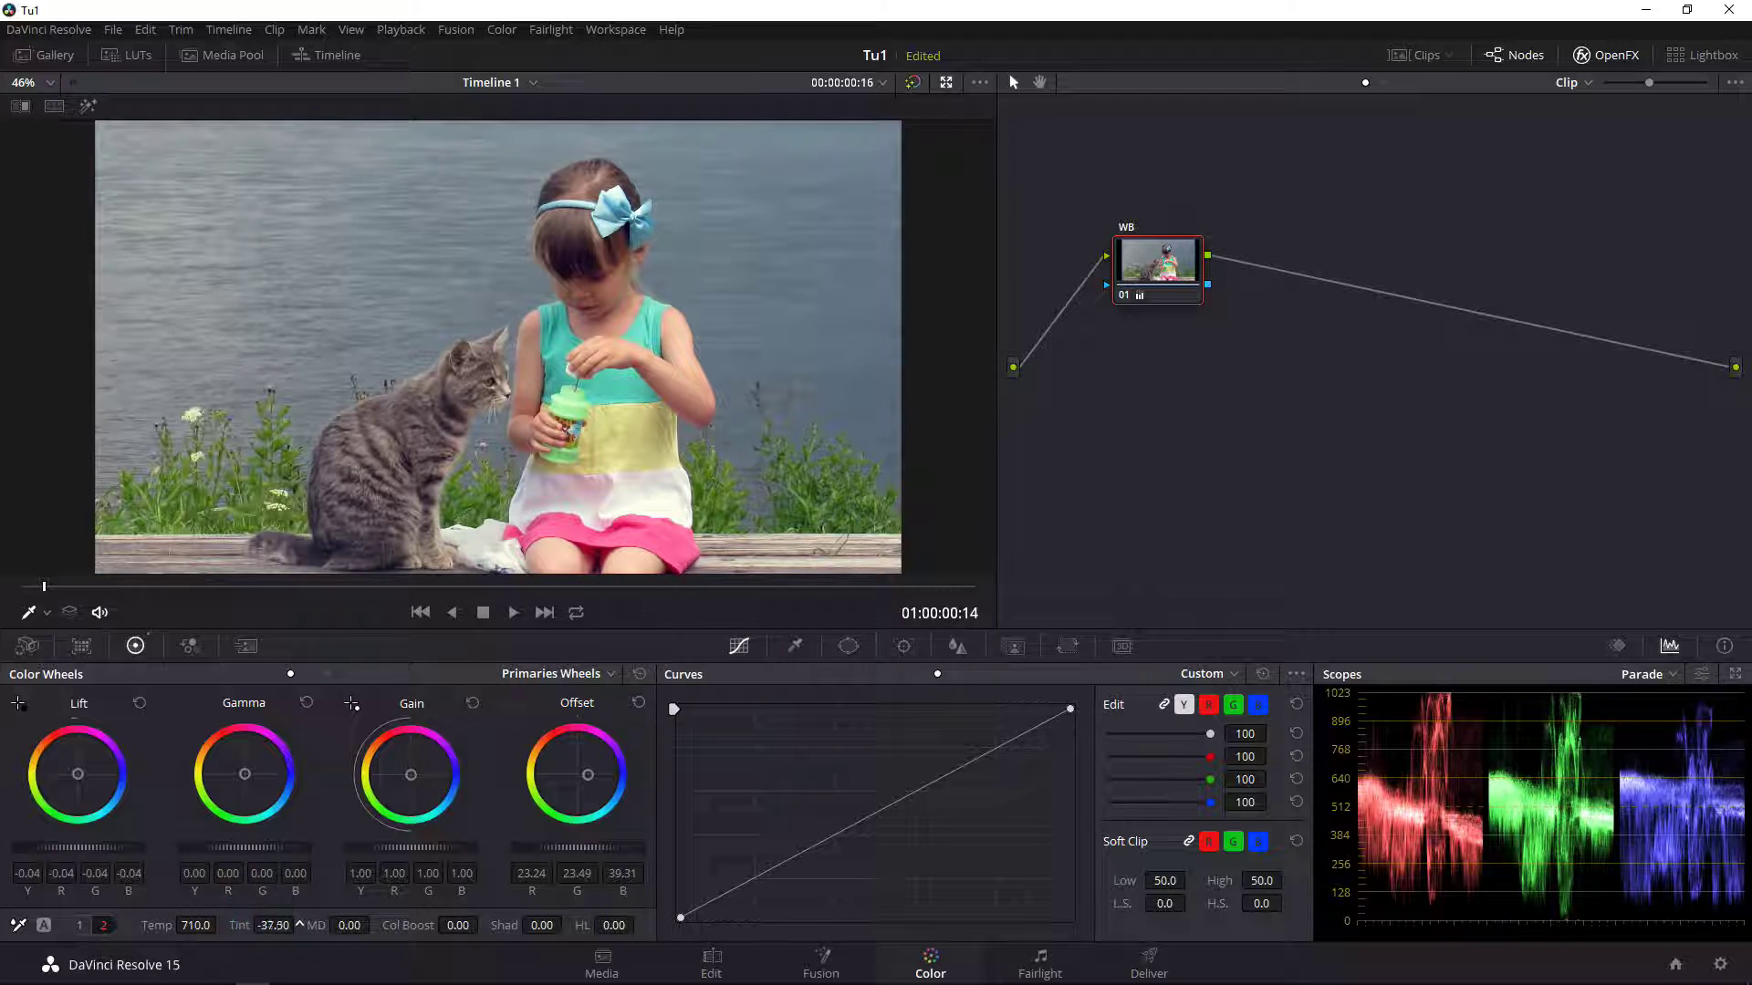
pyautogui.moveTo(274, 925); pyautogui.dragTo(254, 932)
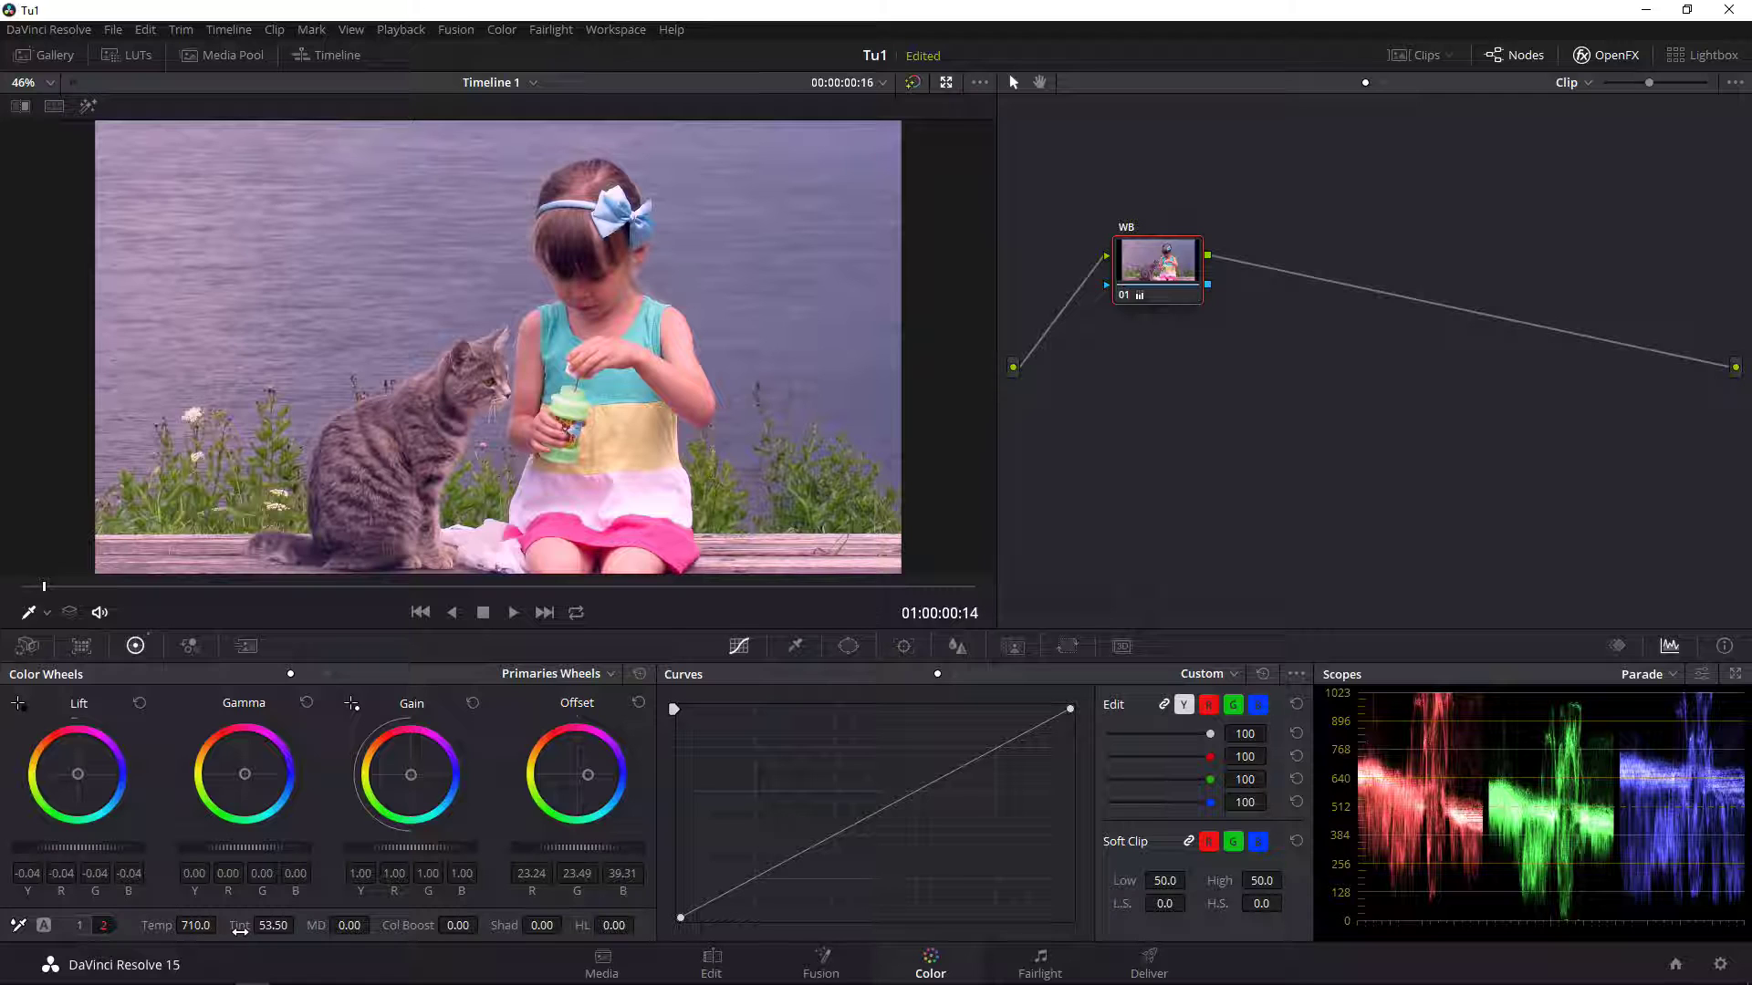
pyautogui.doubleClick(239, 927)
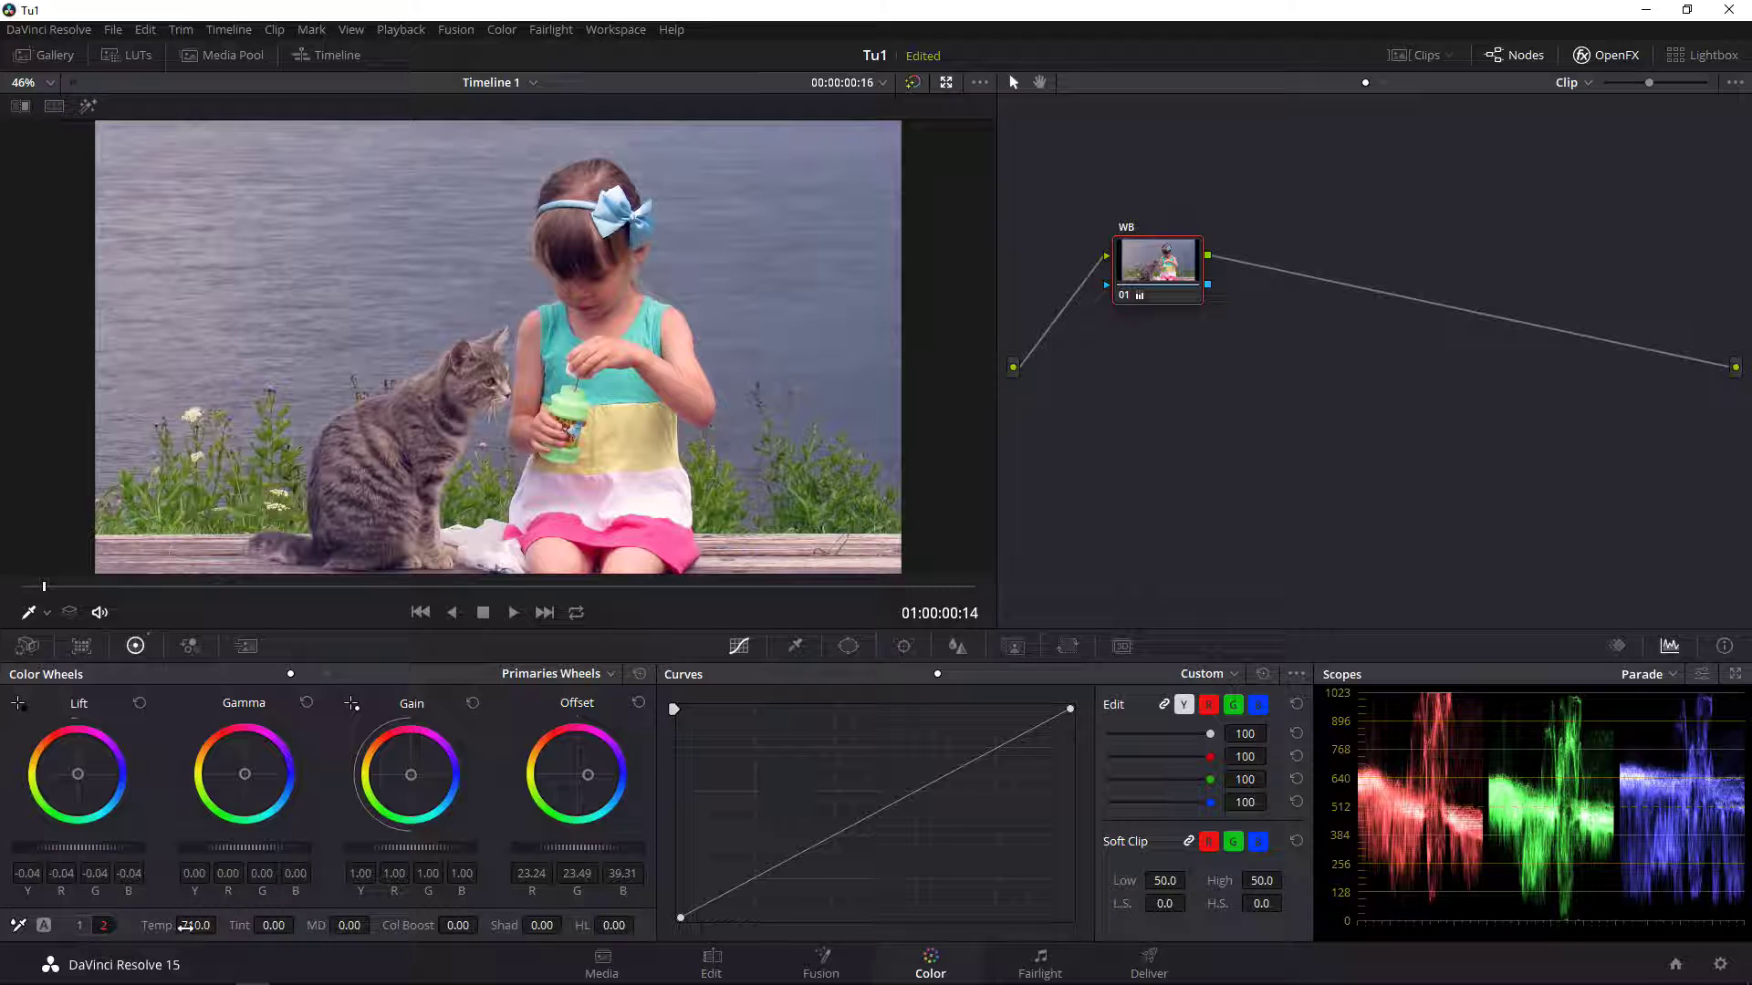
pyautogui.doubleClick(150, 926)
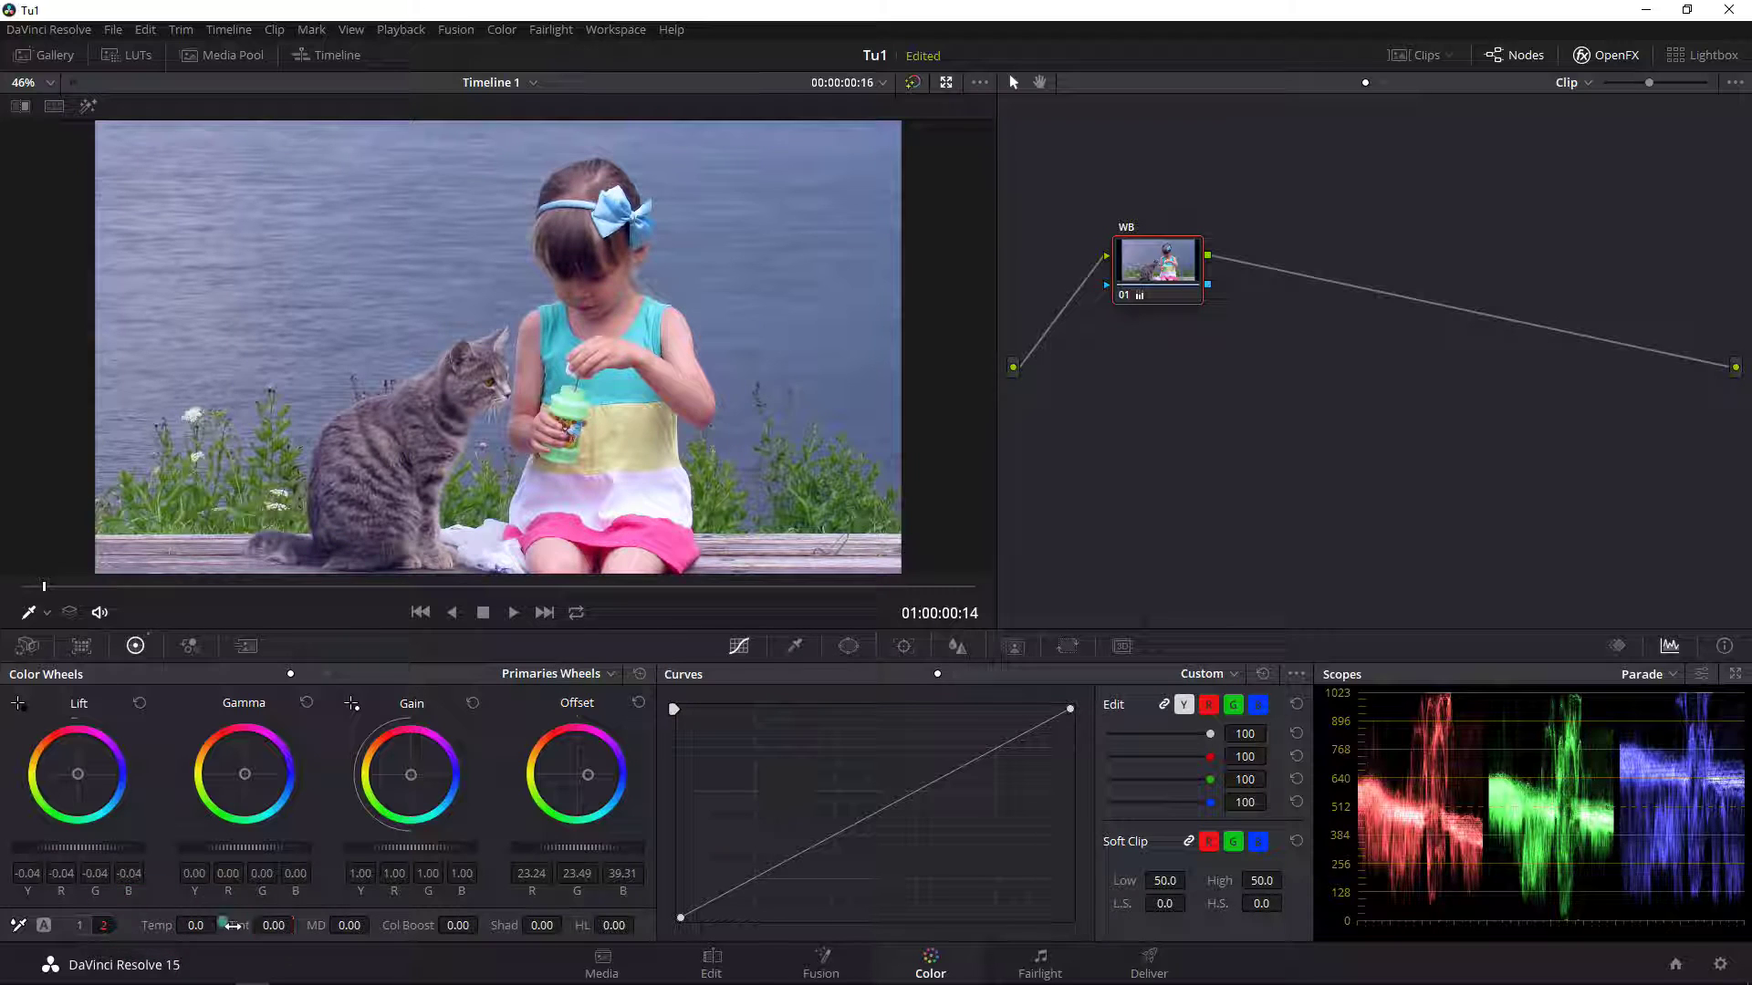
pyautogui.click(79, 925)
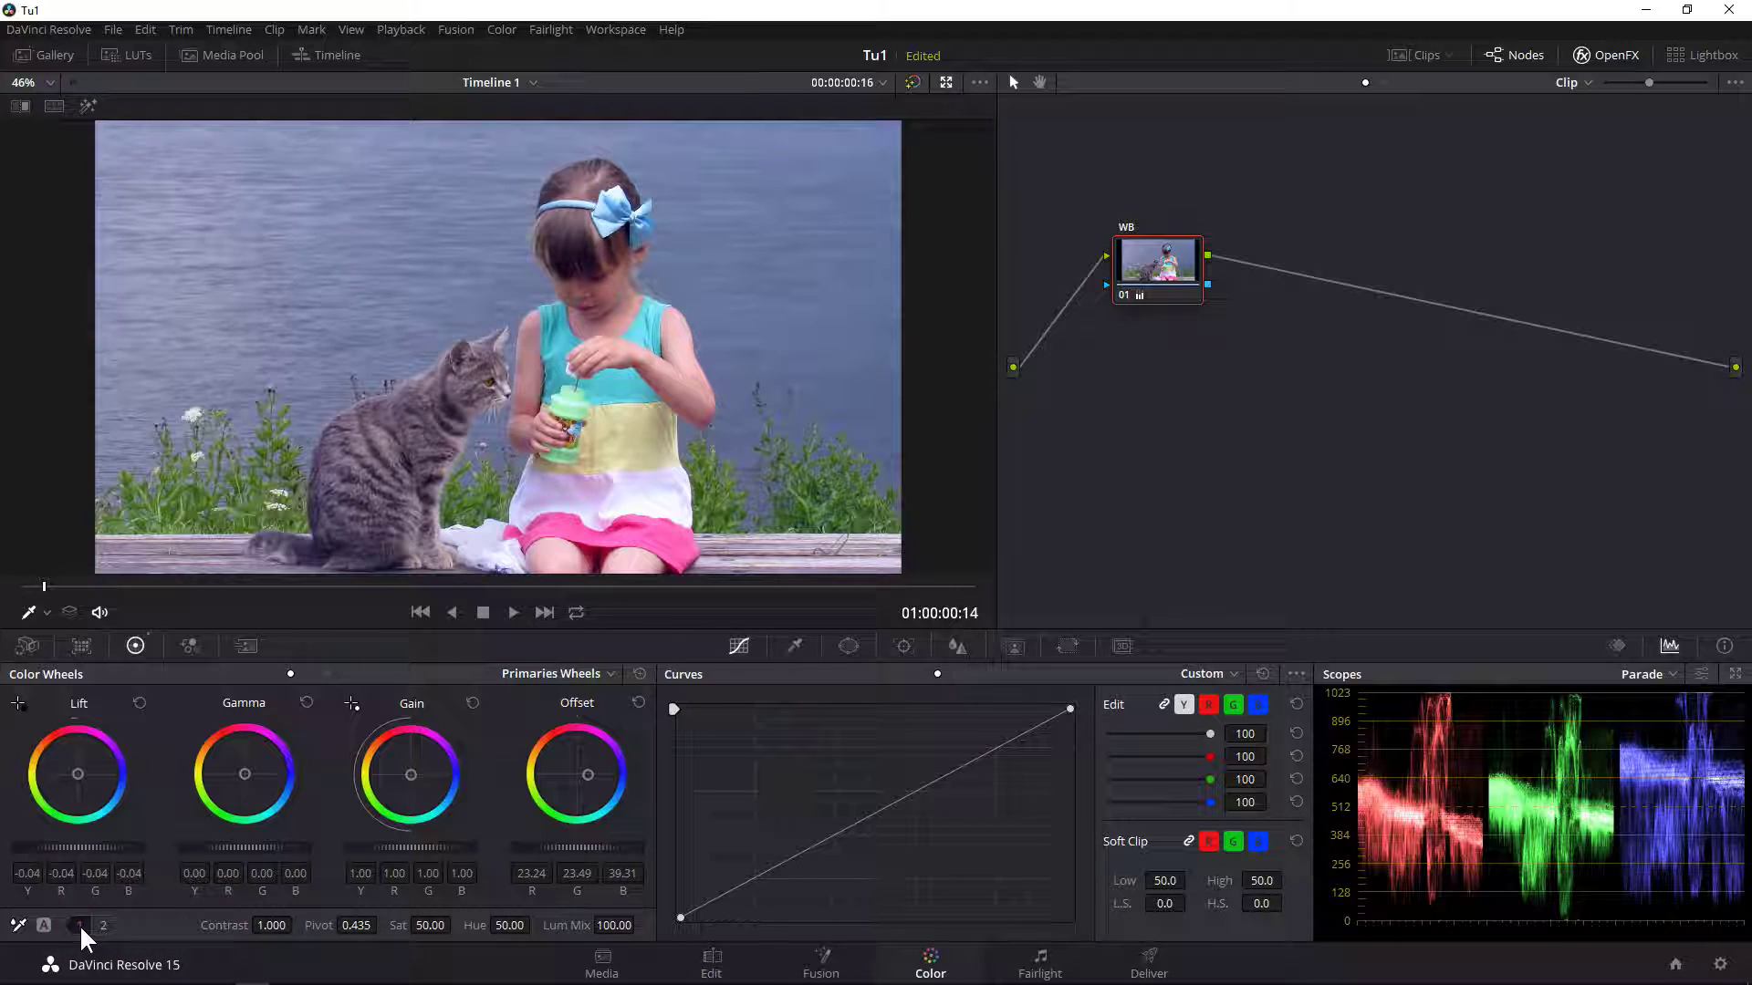
# Reset the Offset and Color Wheels, then test a blue Offset push and reset it
pyautogui.click(639, 703)
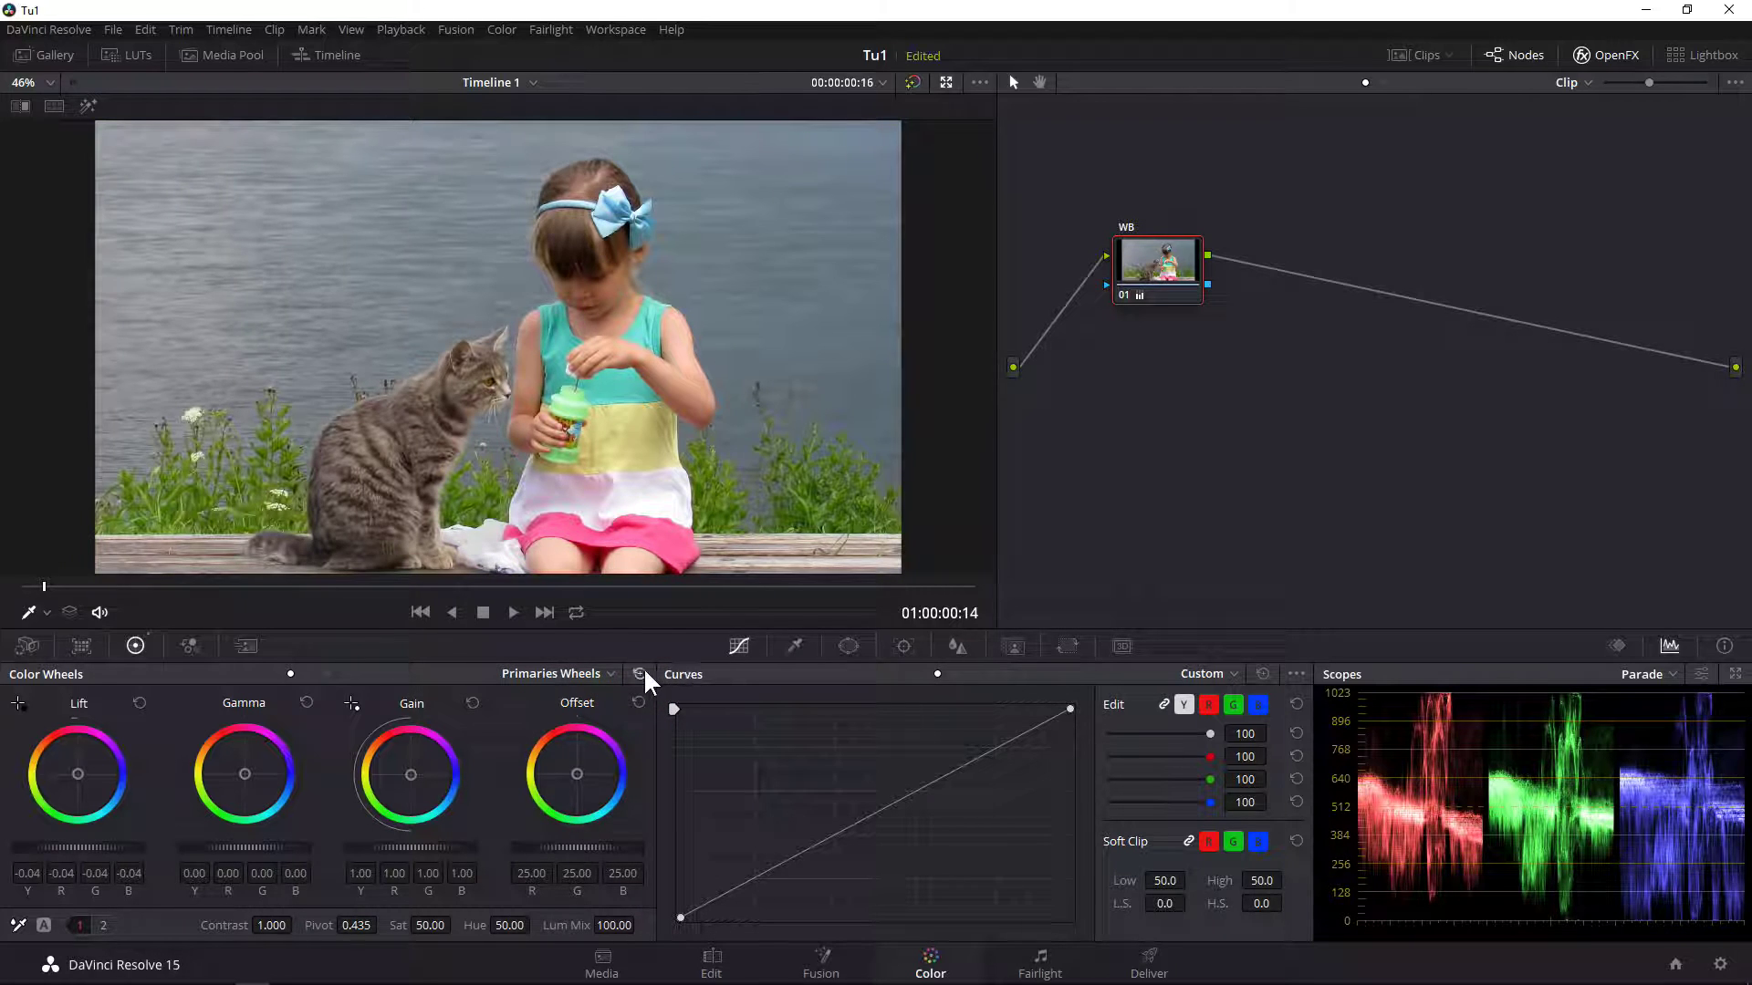
pyautogui.click(642, 673)
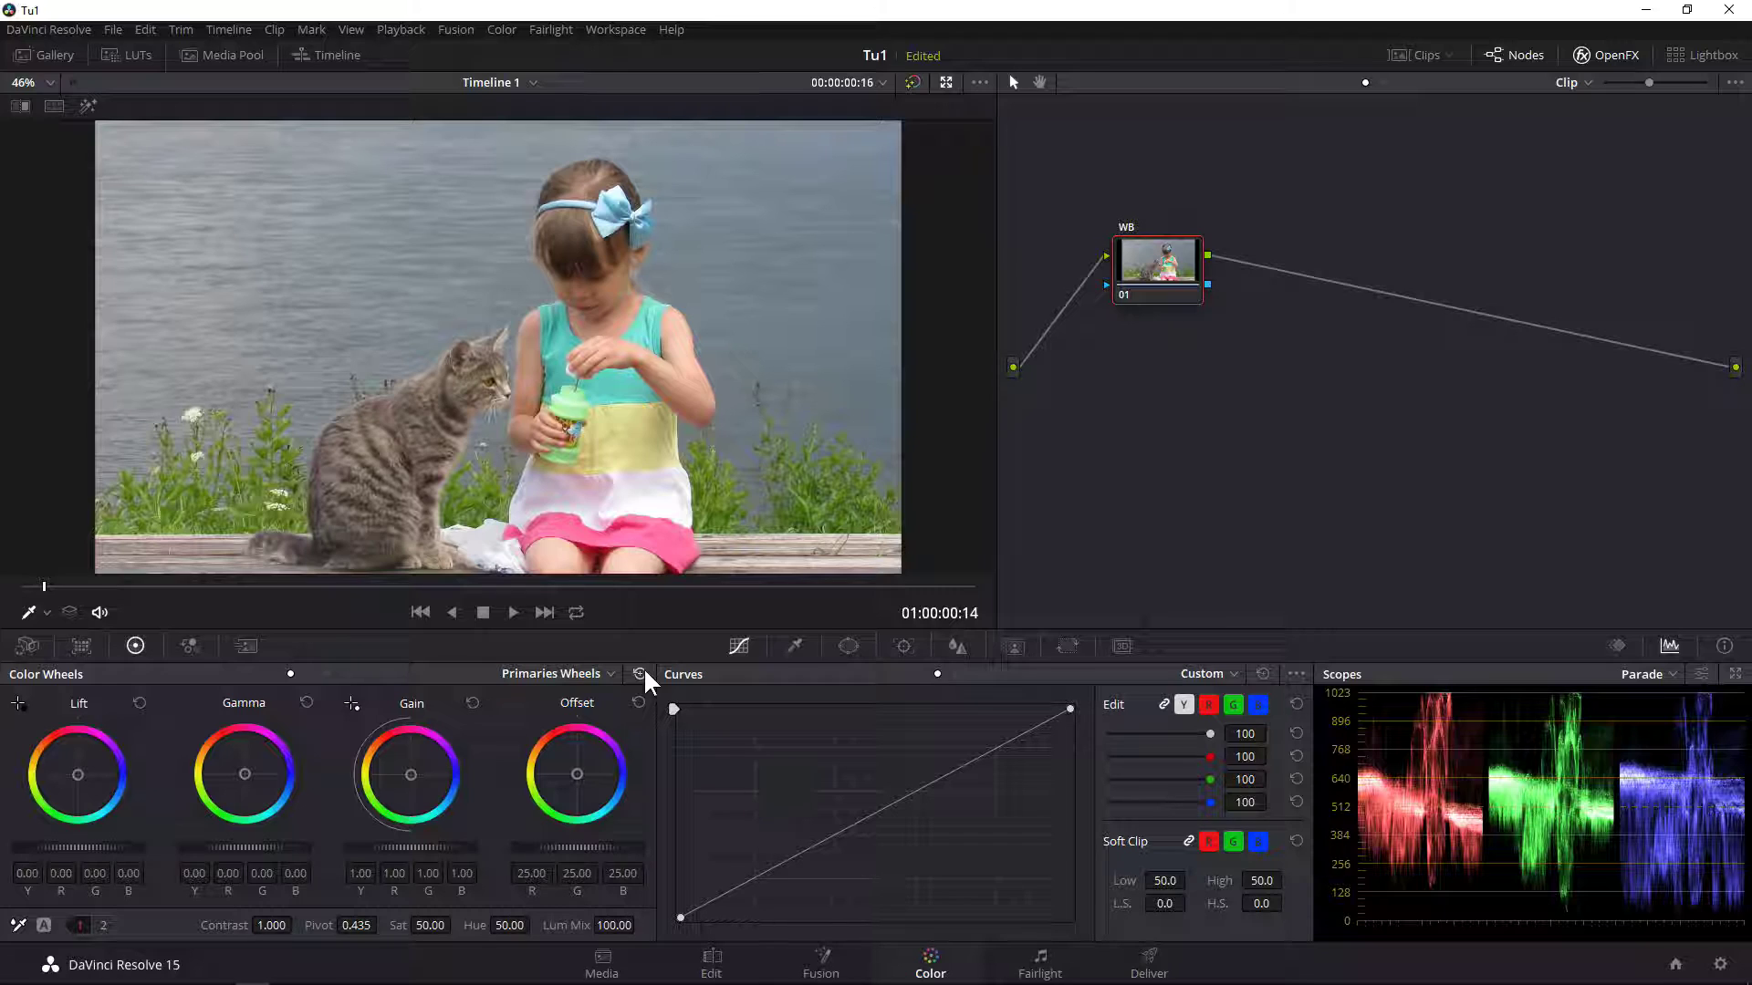
pyautogui.moveTo(578, 774); pyautogui.dragTo(586, 774)
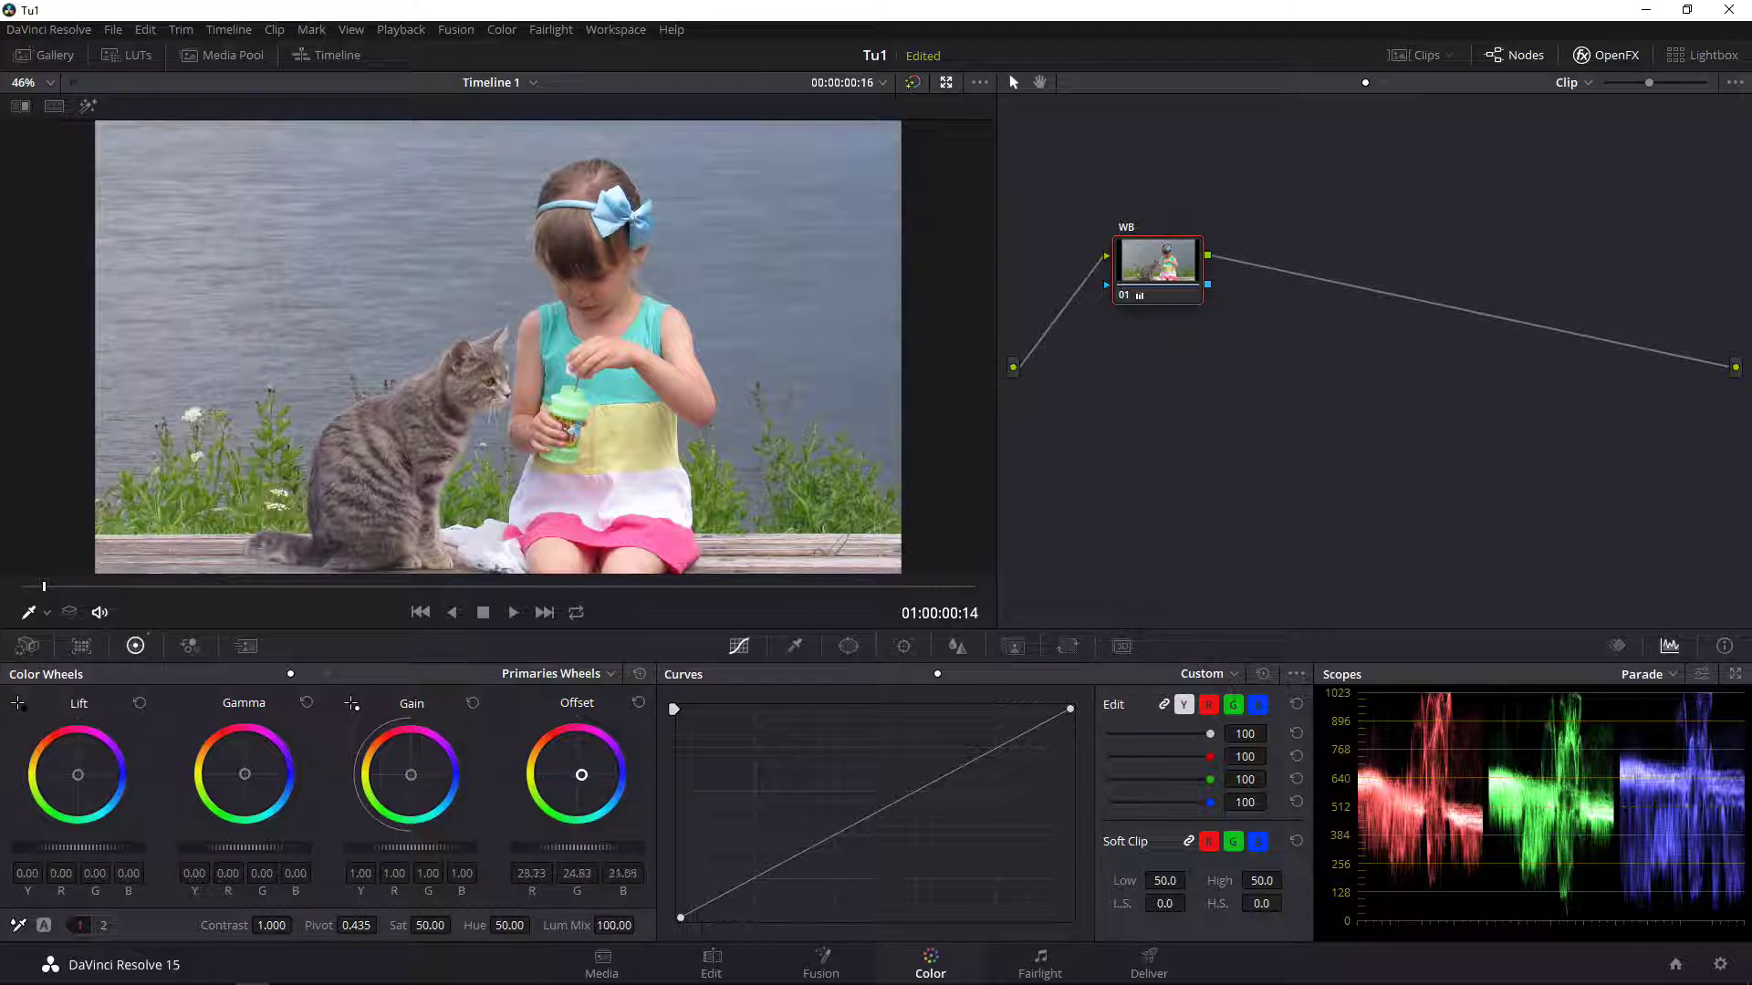
pyautogui.click(638, 702)
# Test a yellow Offset push, reset Offset to 25.00 RGB, and check both adjustment pages
pyautogui.moveTo(577, 775)
pyautogui.mouseDown()
pyautogui.moveTo(598, 777)
pyautogui.moveTo(549, 776)
pyautogui.mouseUp()
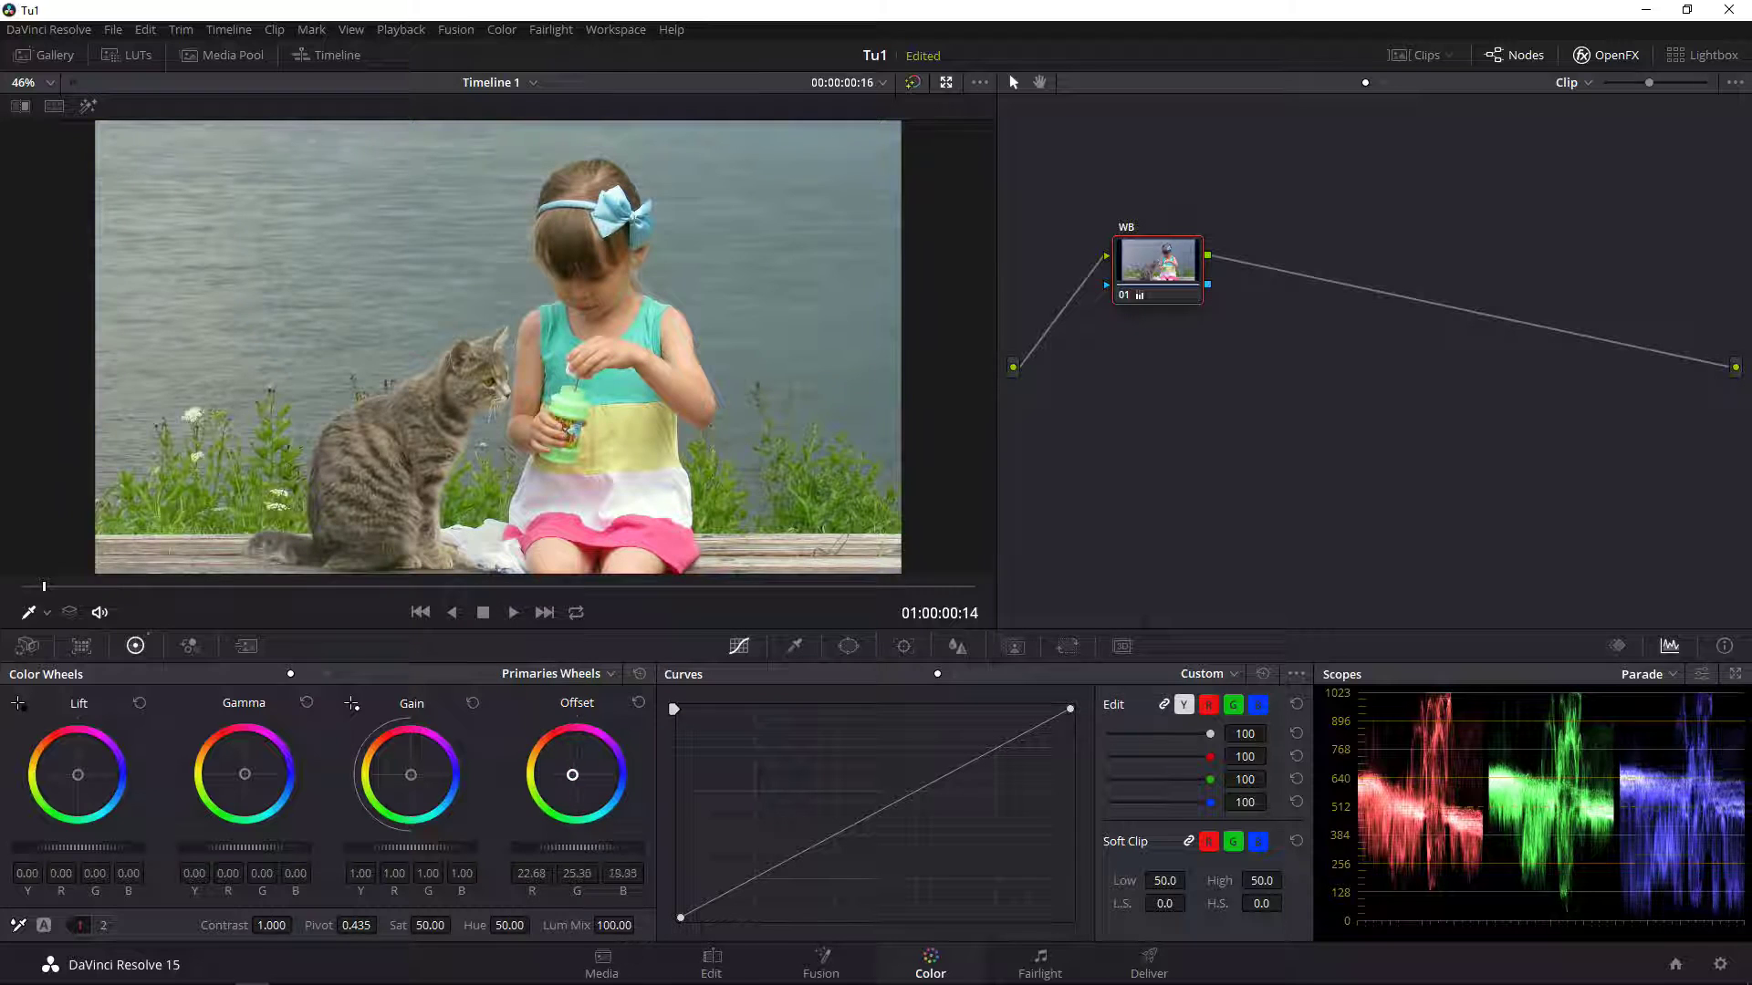
pyautogui.click(638, 703)
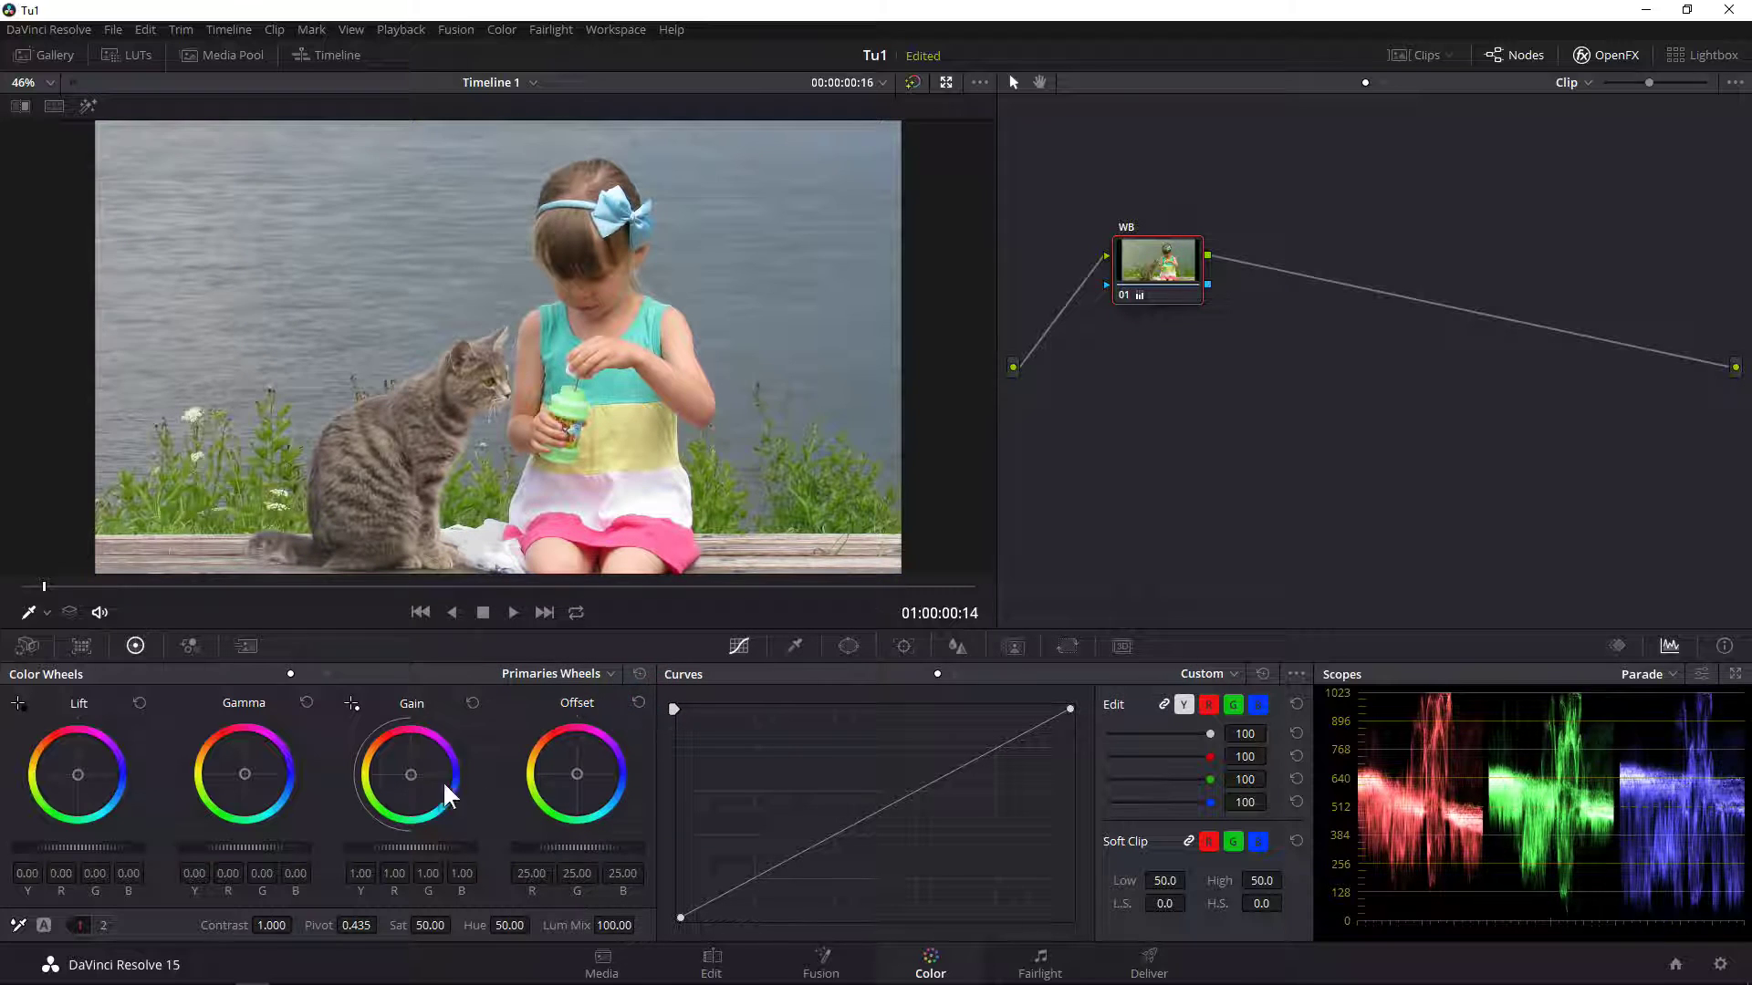
pyautogui.click(101, 925)
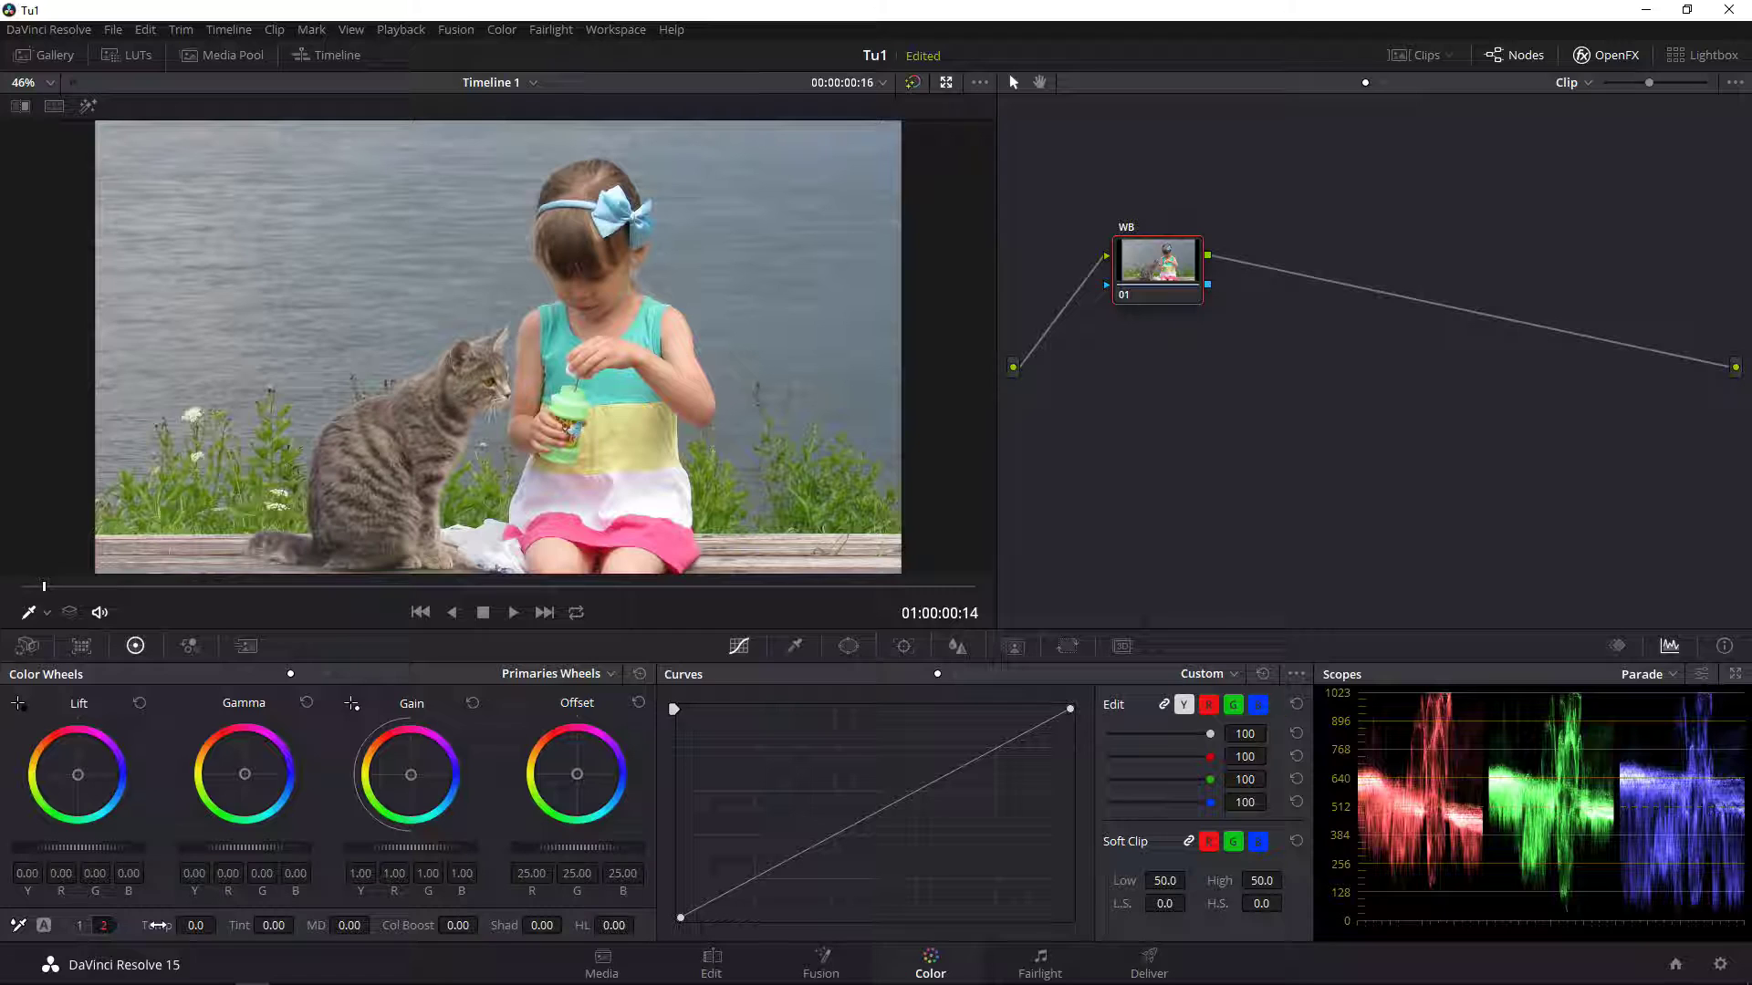
pyautogui.click(79, 925)
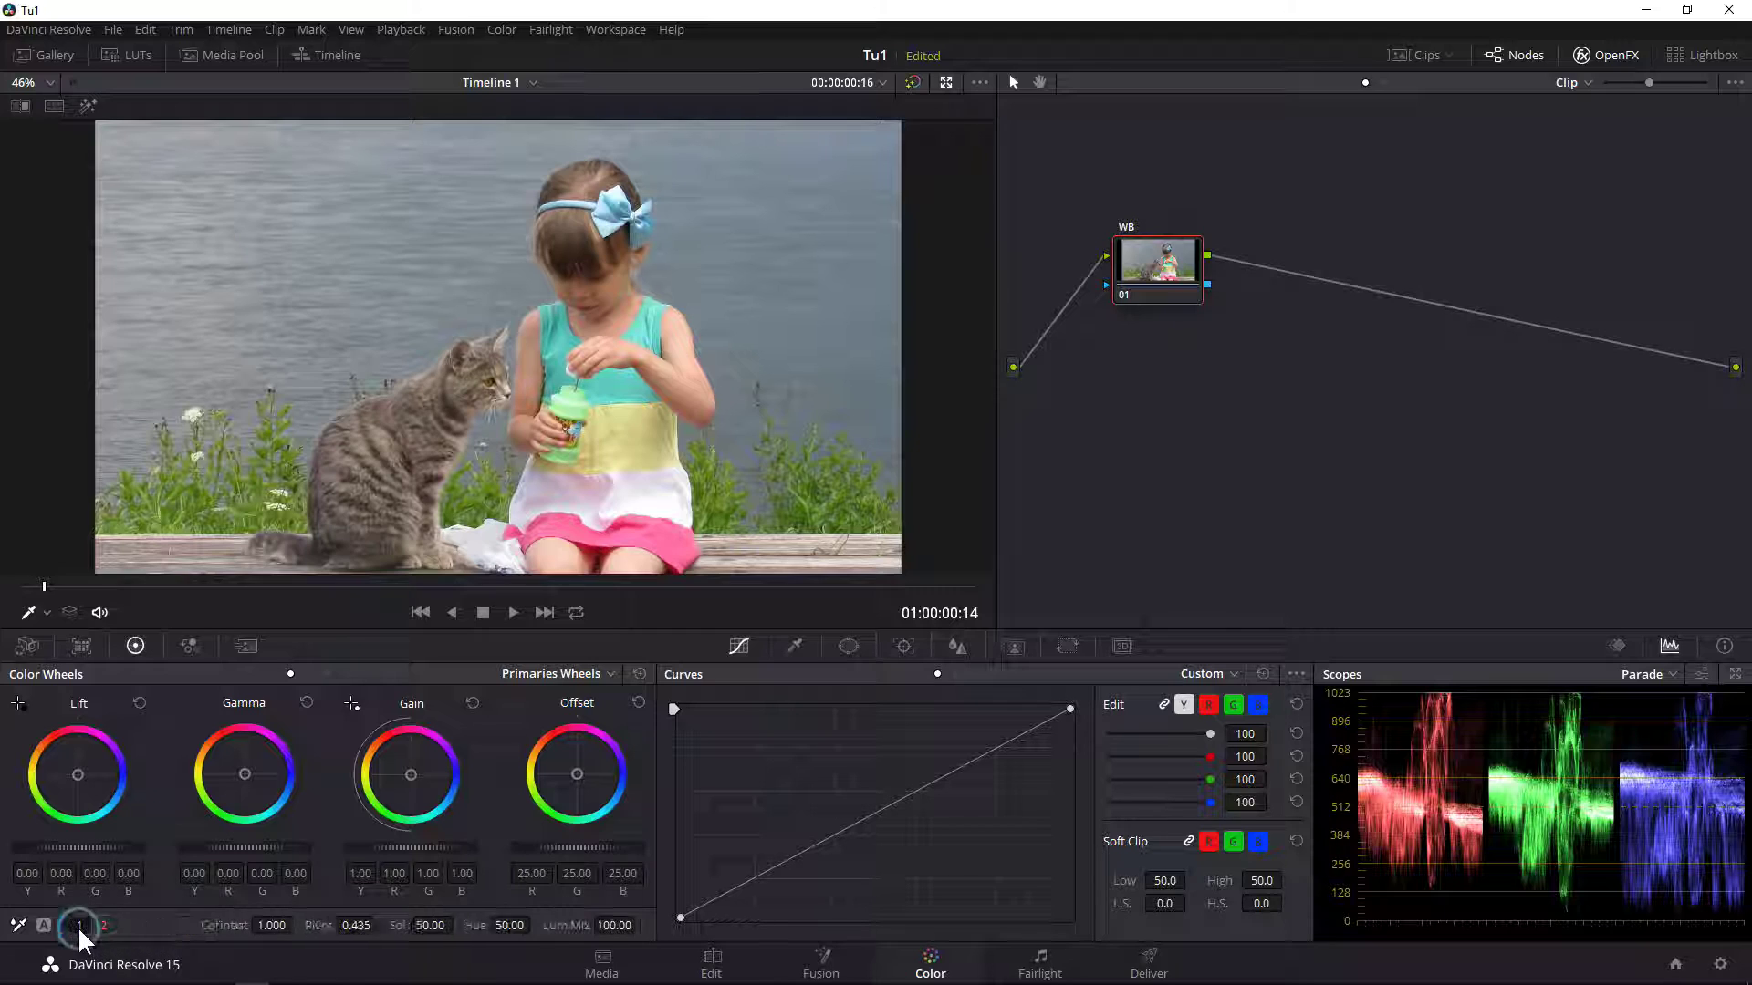
pyautogui.click(307, 674)
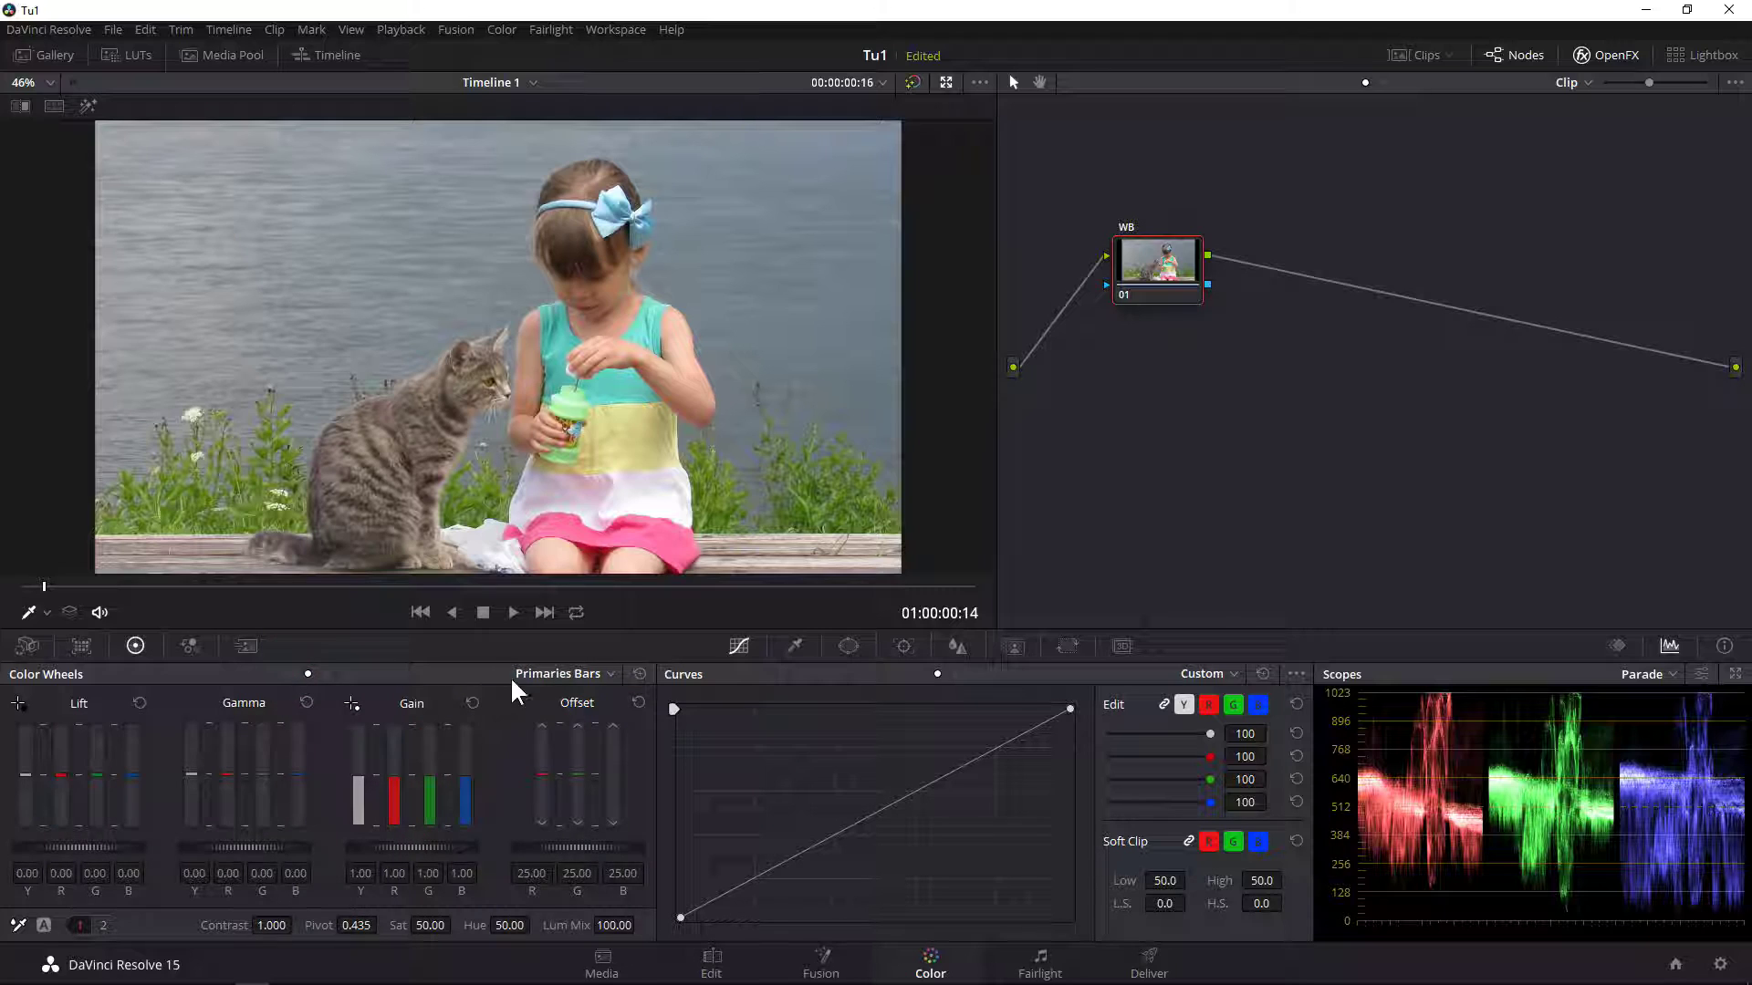
pyautogui.click(591, 677)
pyautogui.click(545, 717)
pyautogui.click(290, 673)
pyautogui.click(310, 672)
pyautogui.click(291, 674)
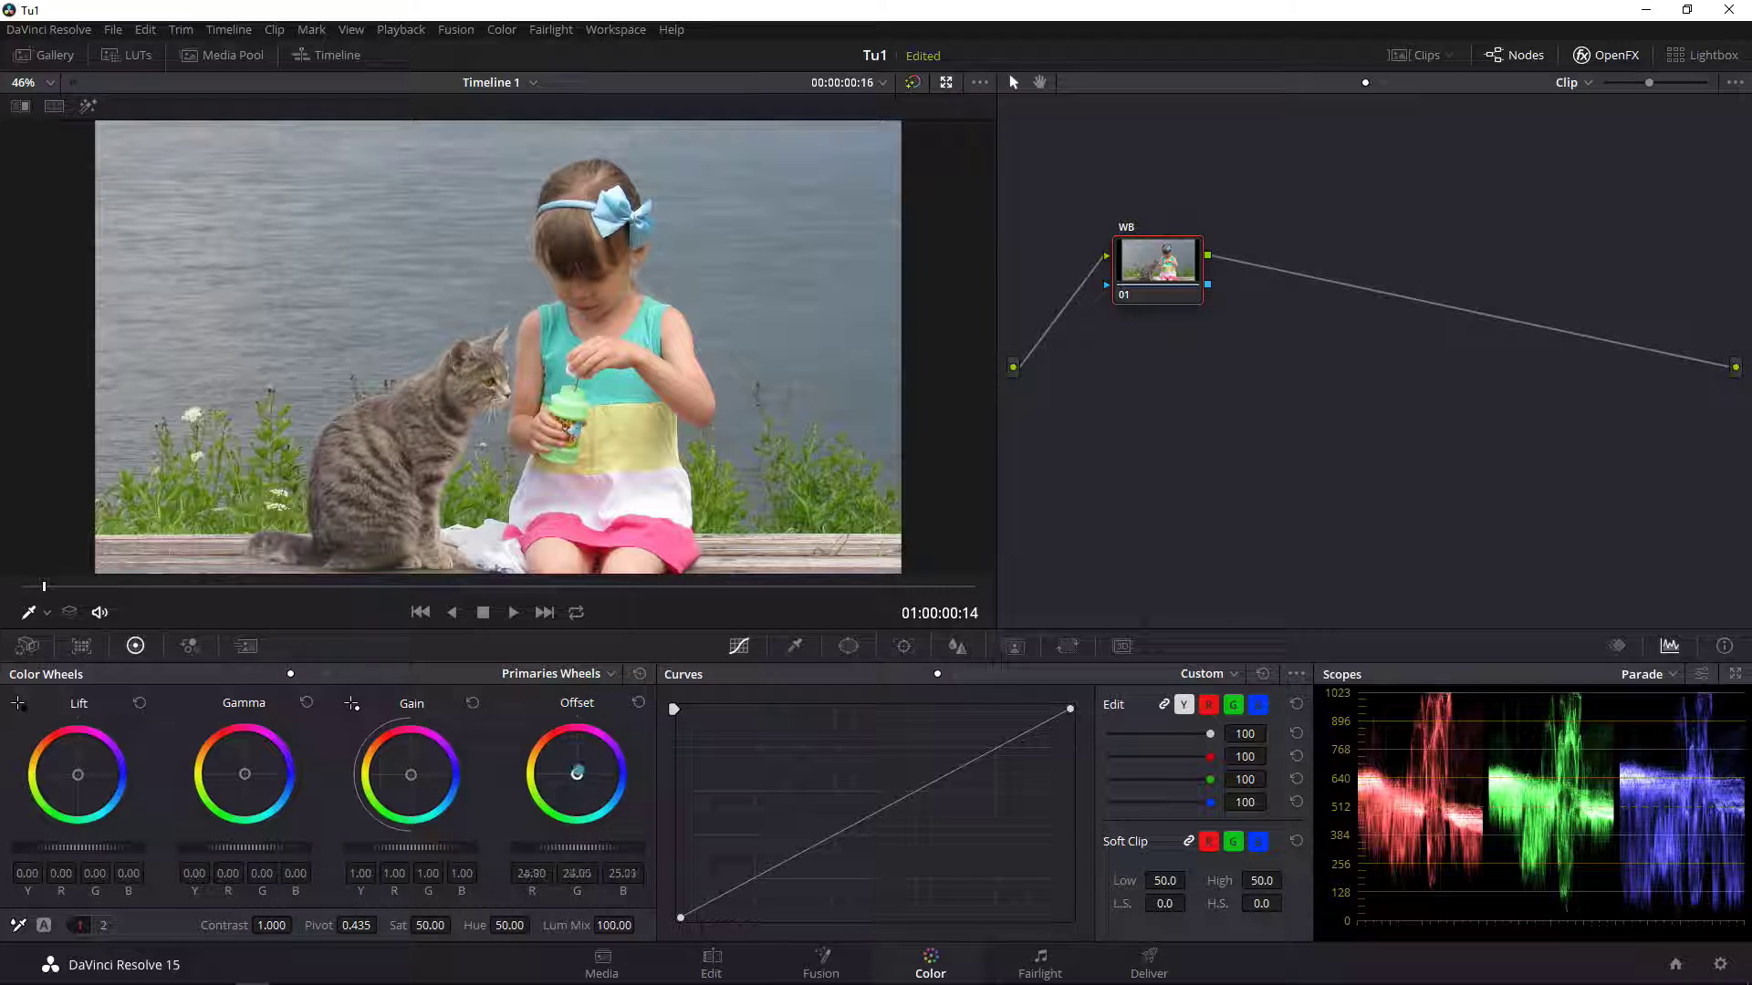
pyautogui.moveTo(576, 772); pyautogui.dragTo(567, 779)
pyautogui.click(306, 673)
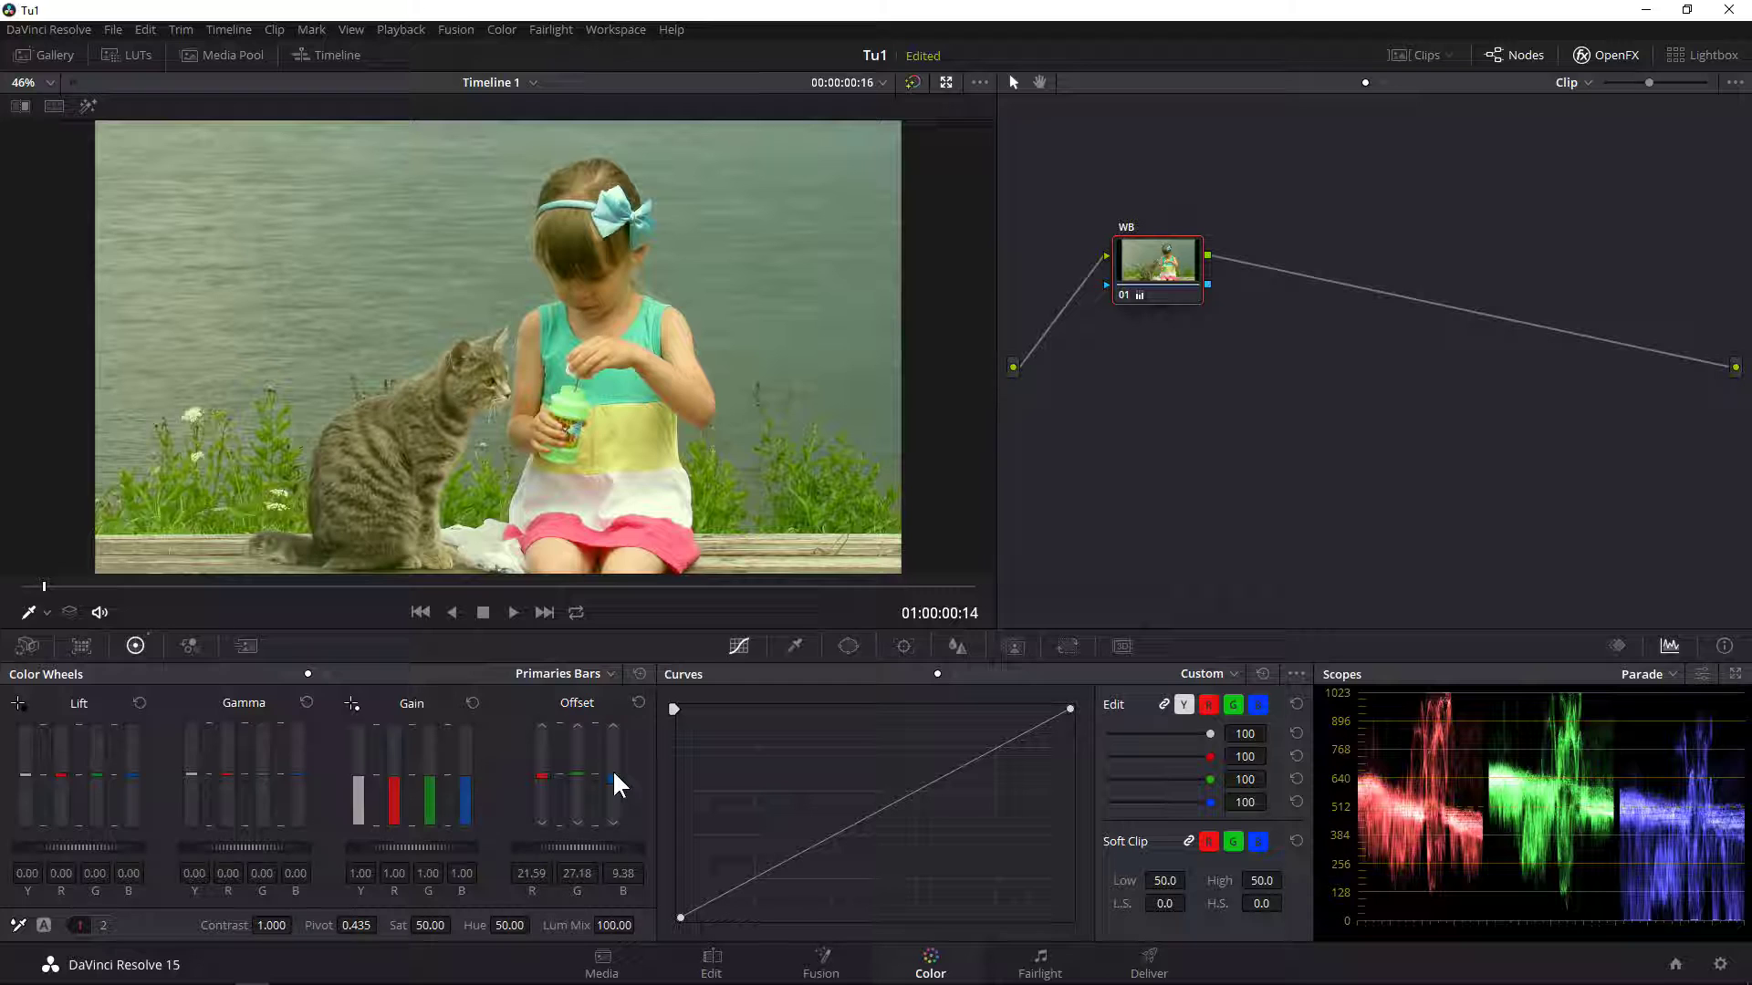
pyautogui.moveTo(616, 784); pyautogui.dragTo(611, 775)
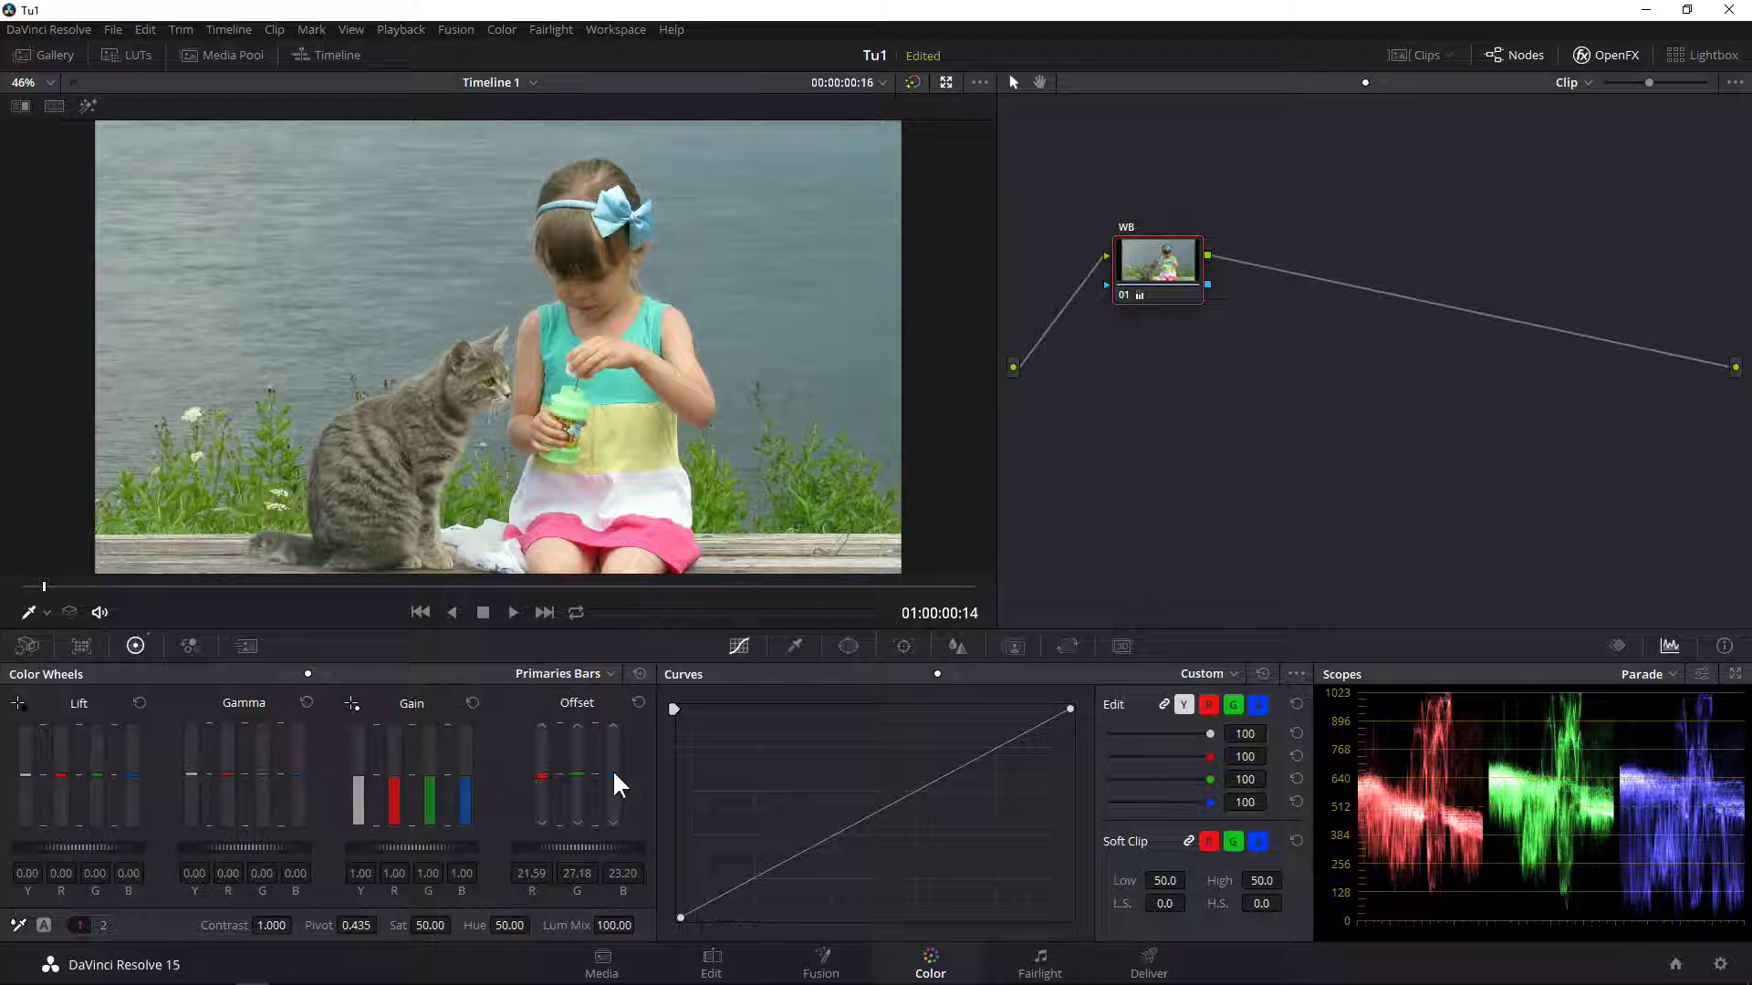
pyautogui.scroll(5, 614, 774)
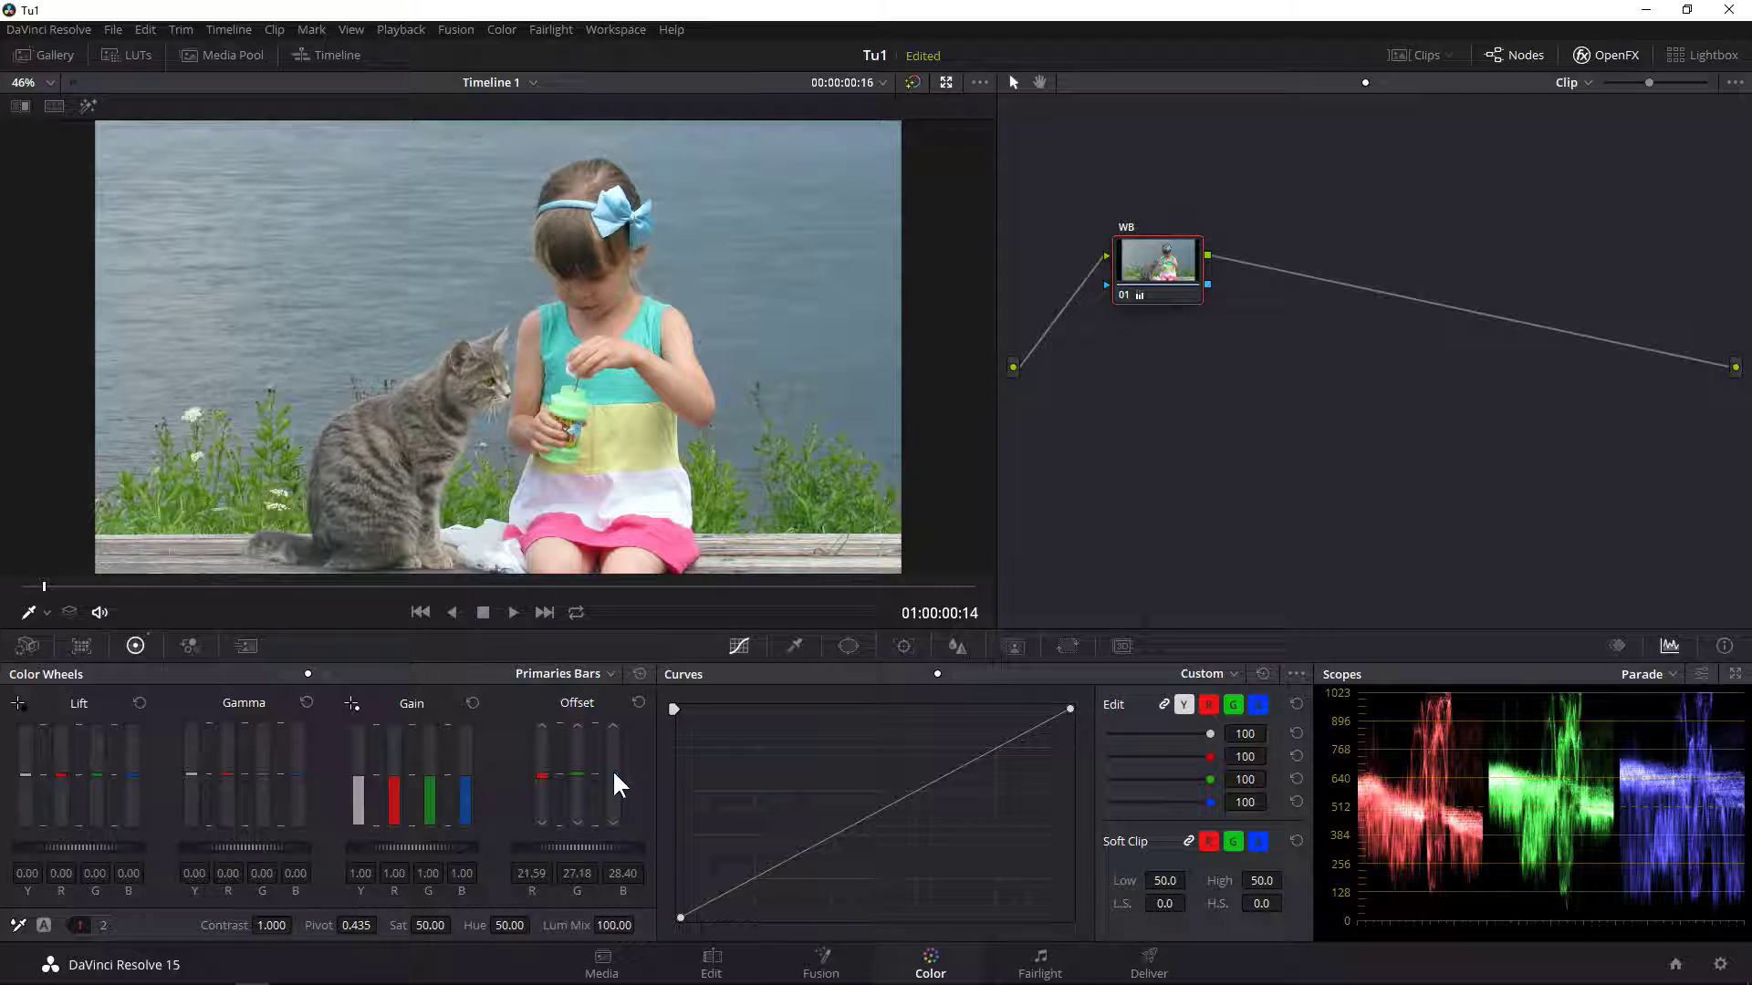
pyautogui.click(639, 703)
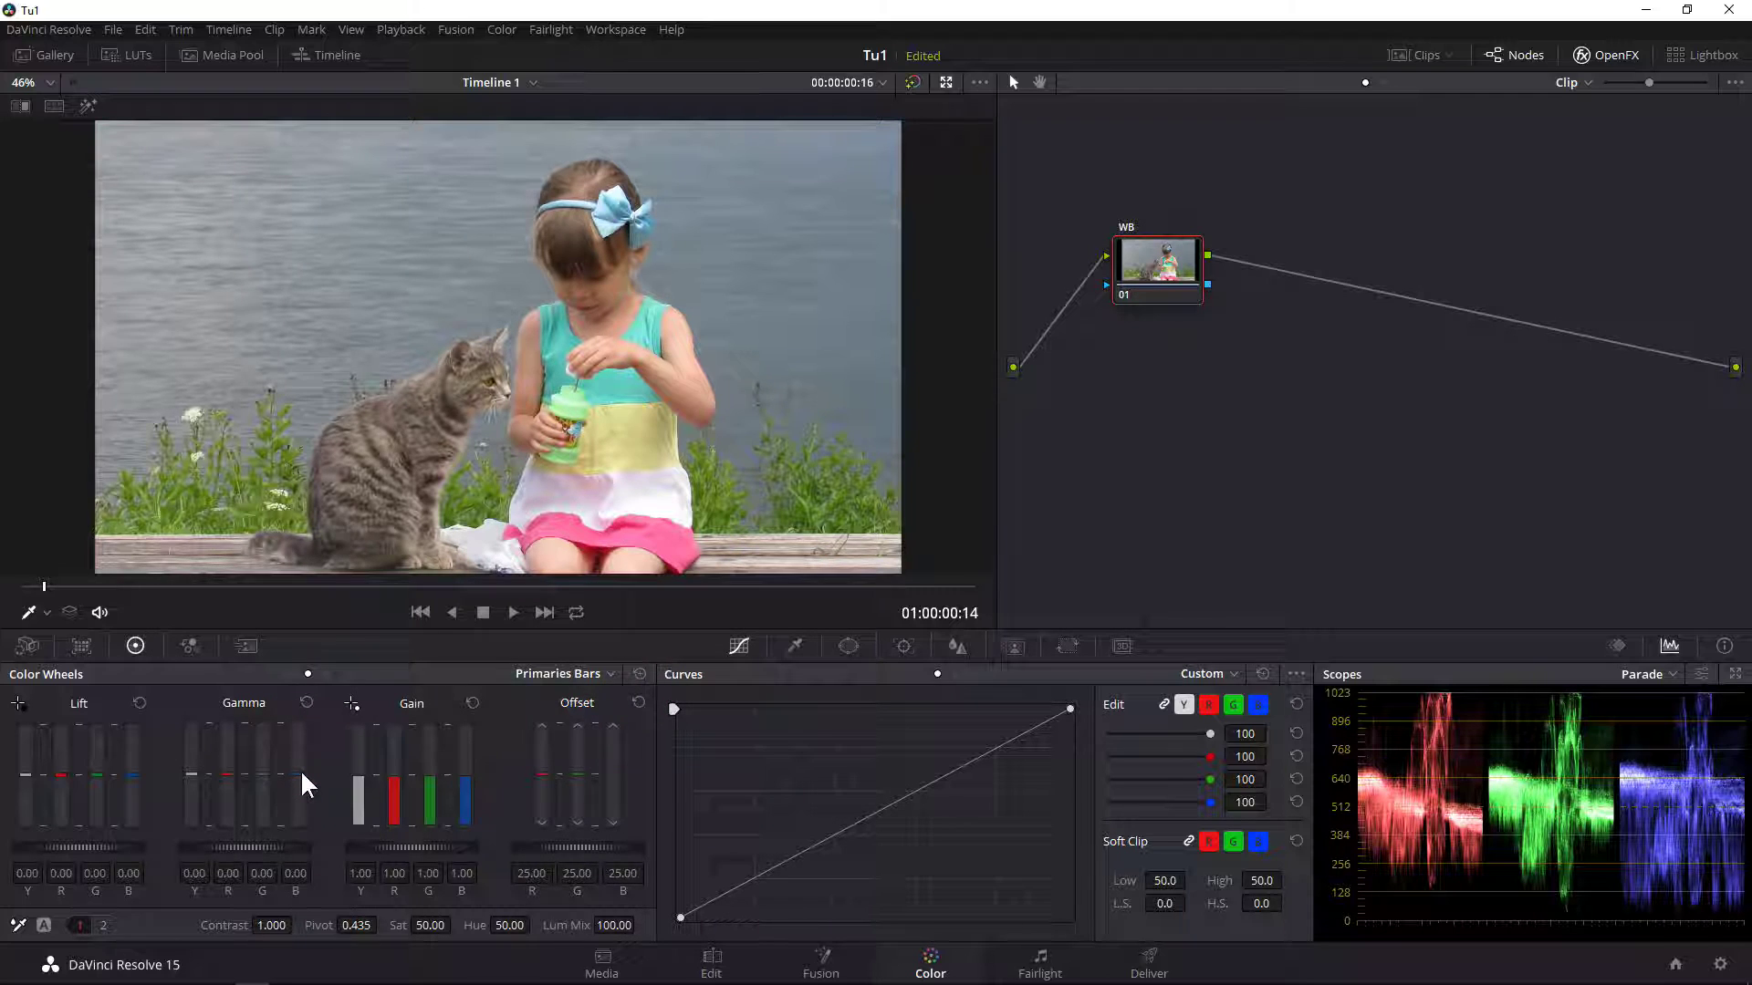
pyautogui.scroll(3, 302, 773)
pyautogui.scroll(4, 302, 774)
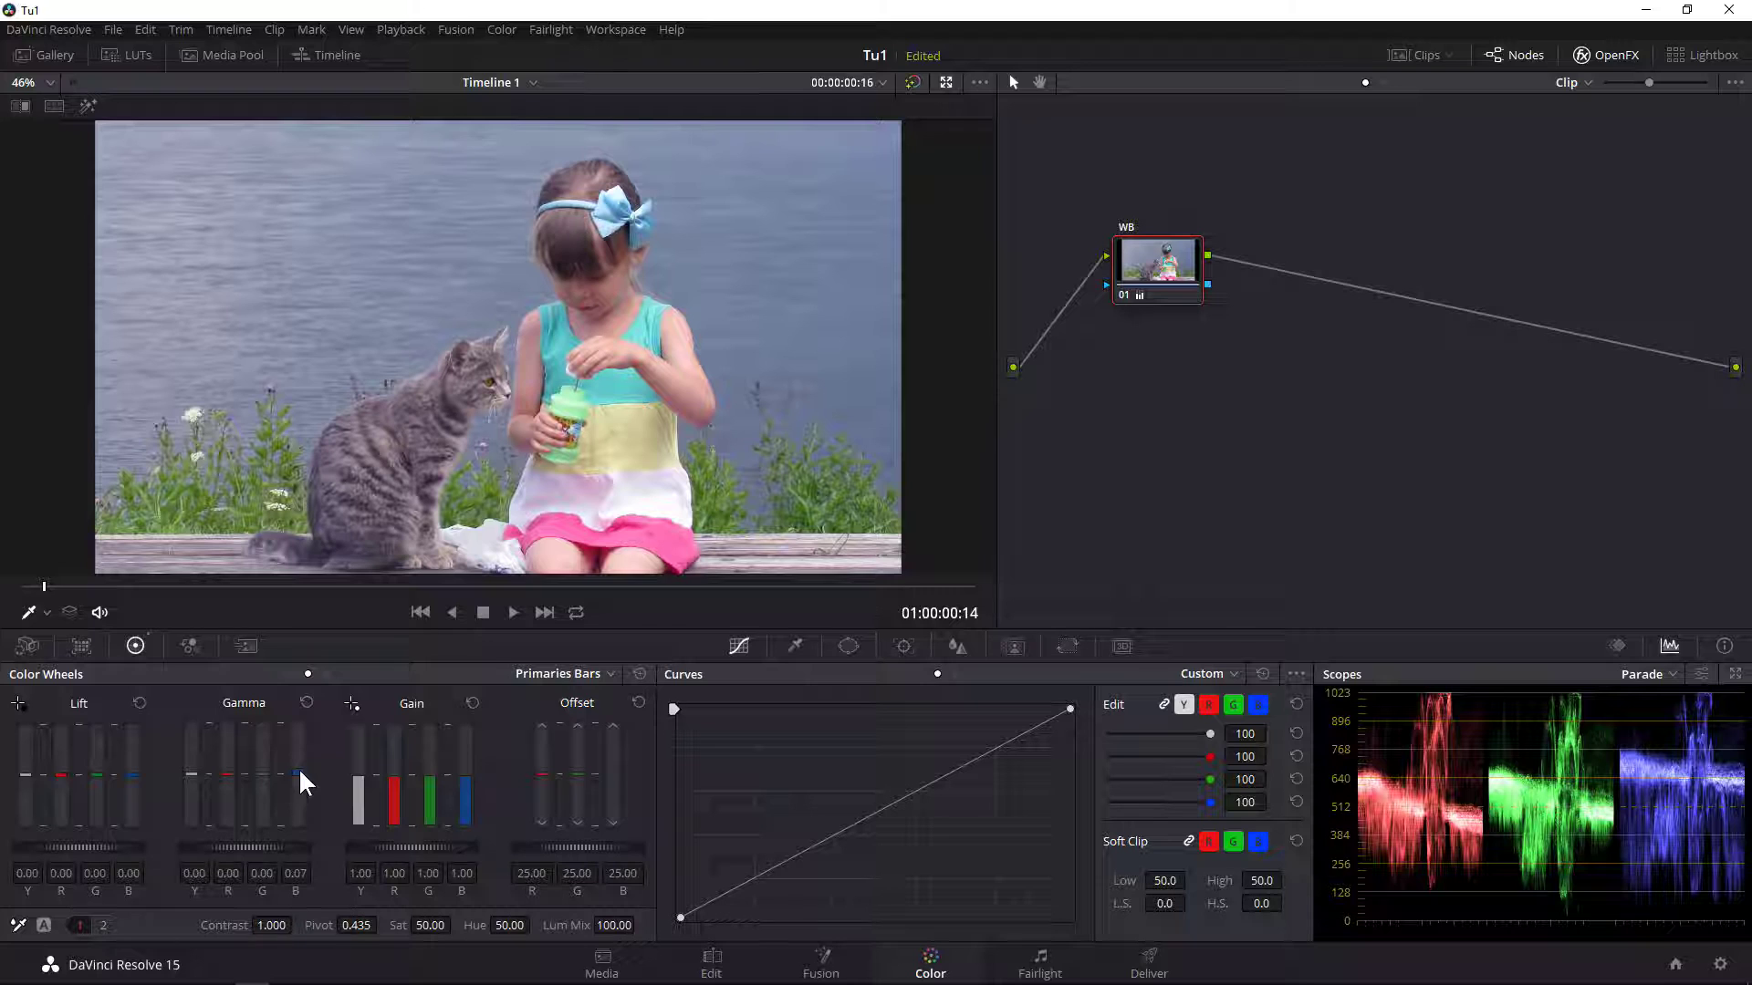
pyautogui.scroll(-2, 301, 771)
pyautogui.scroll(-2, 301, 771)
pyautogui.scroll(-2, 301, 768)
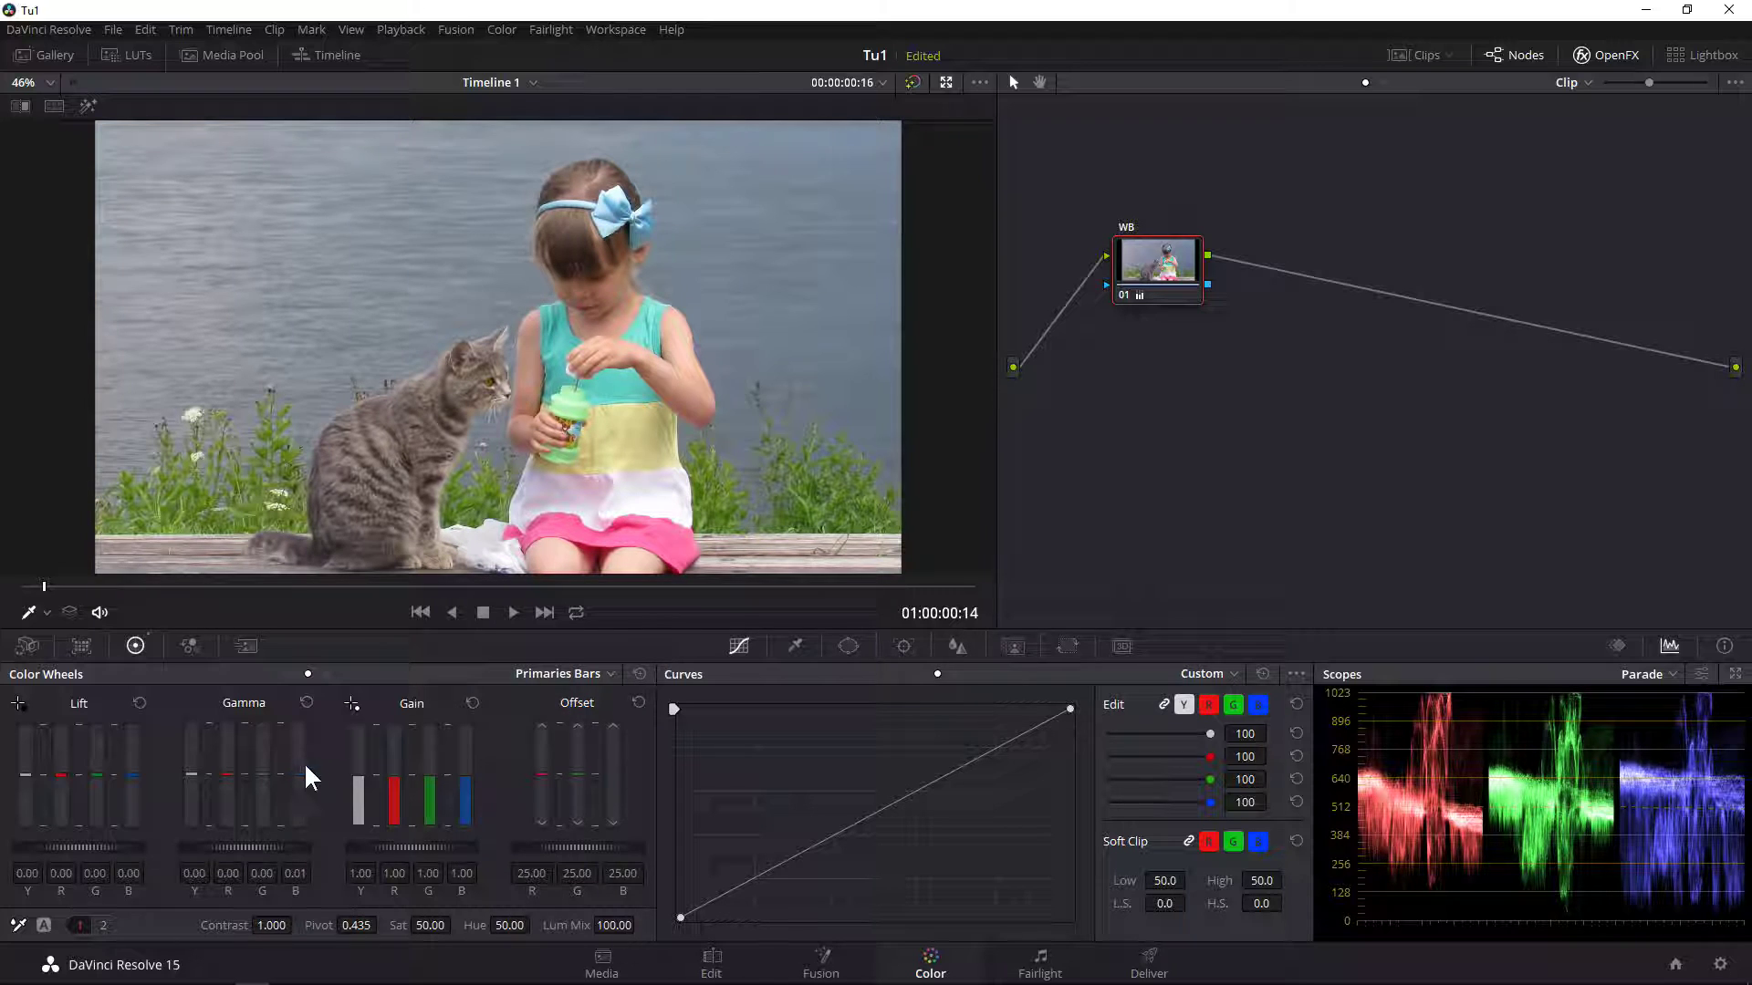
pyautogui.click(304, 700)
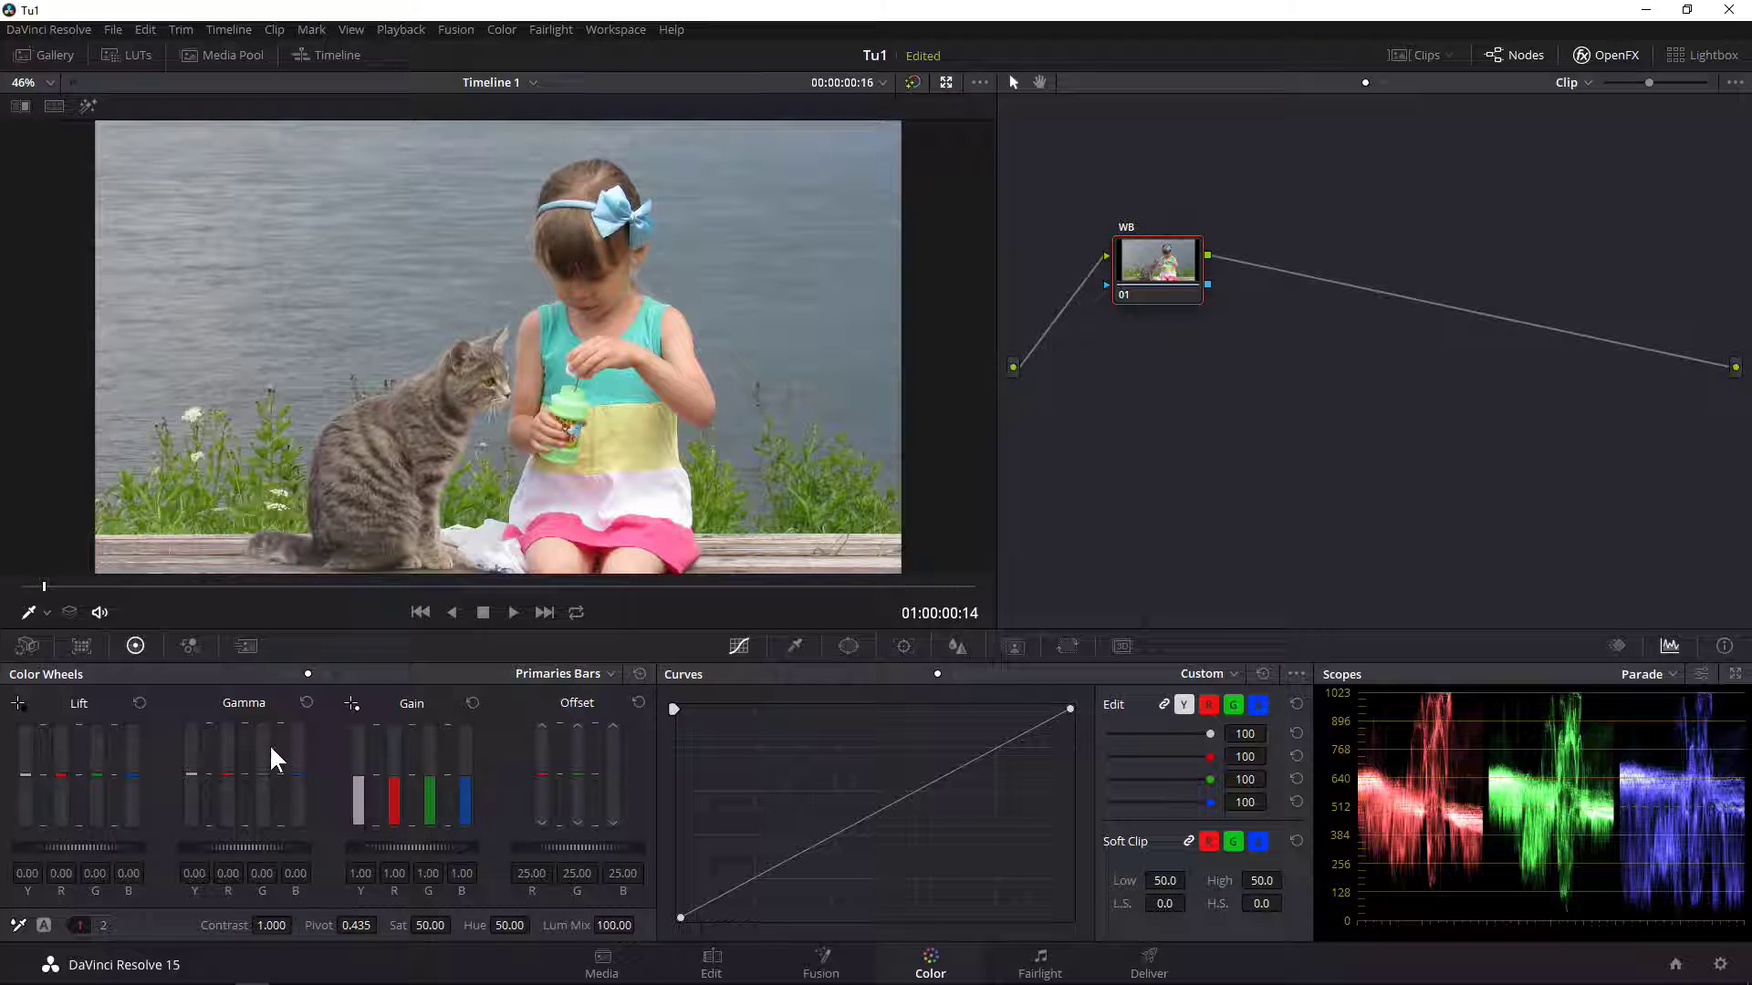
pyautogui.click(291, 673)
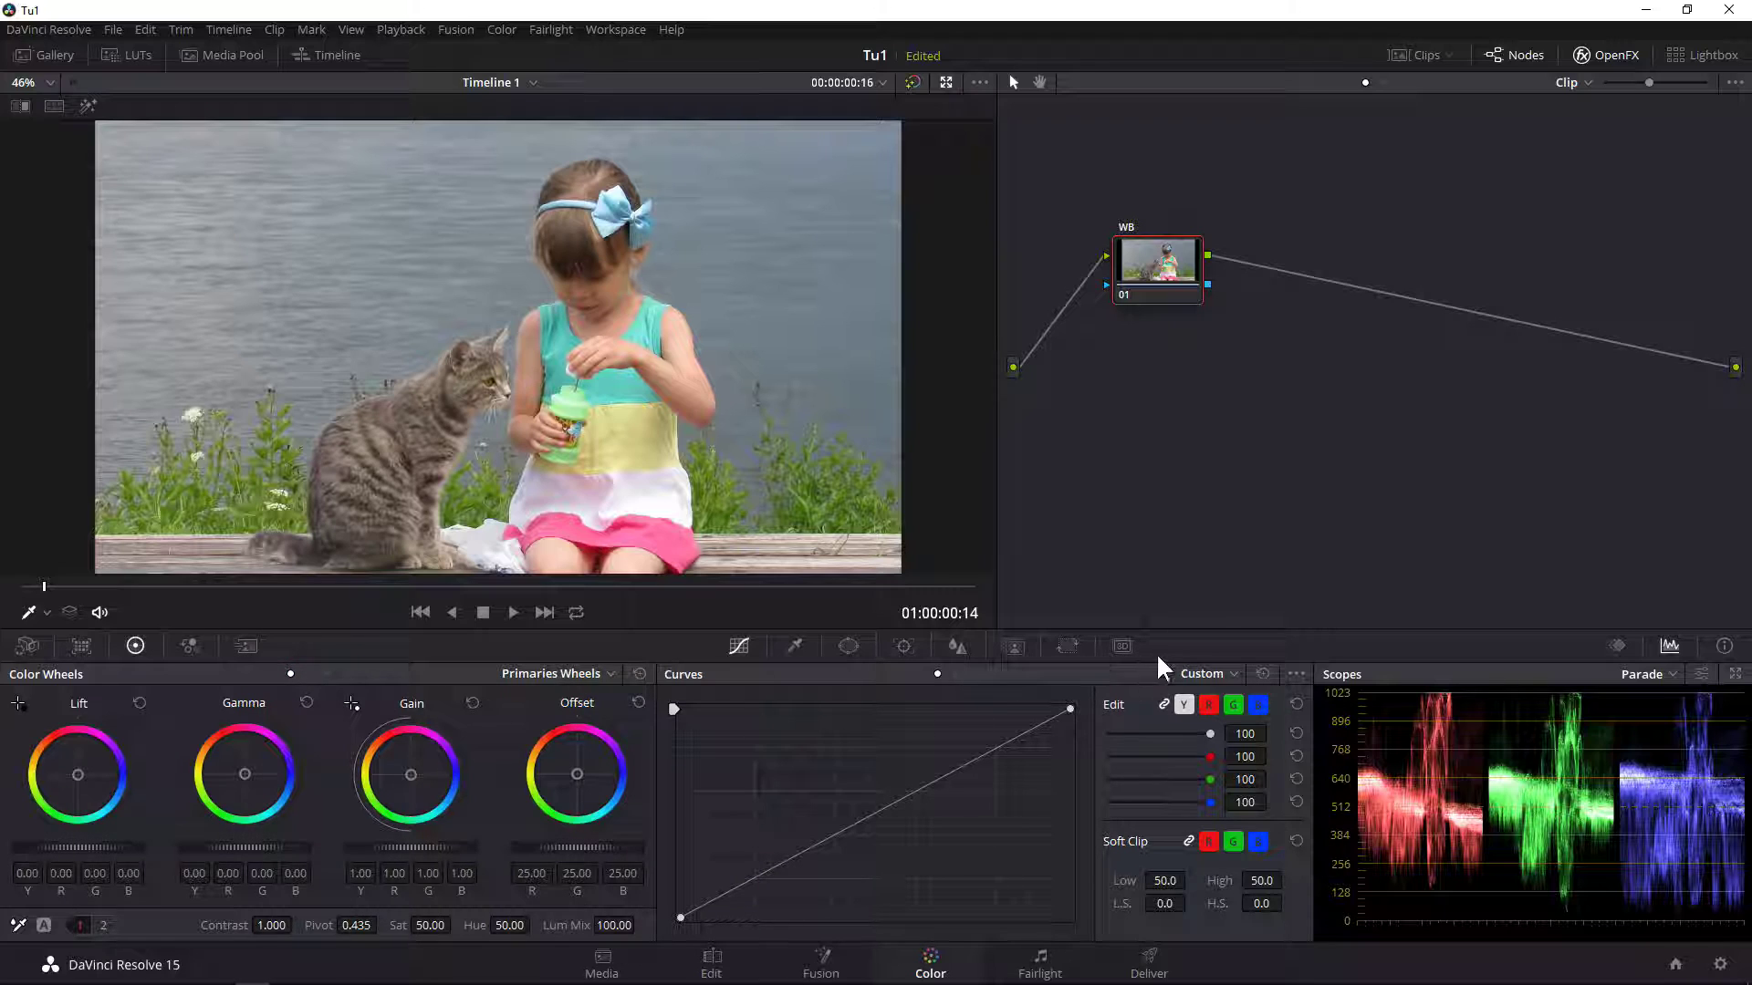